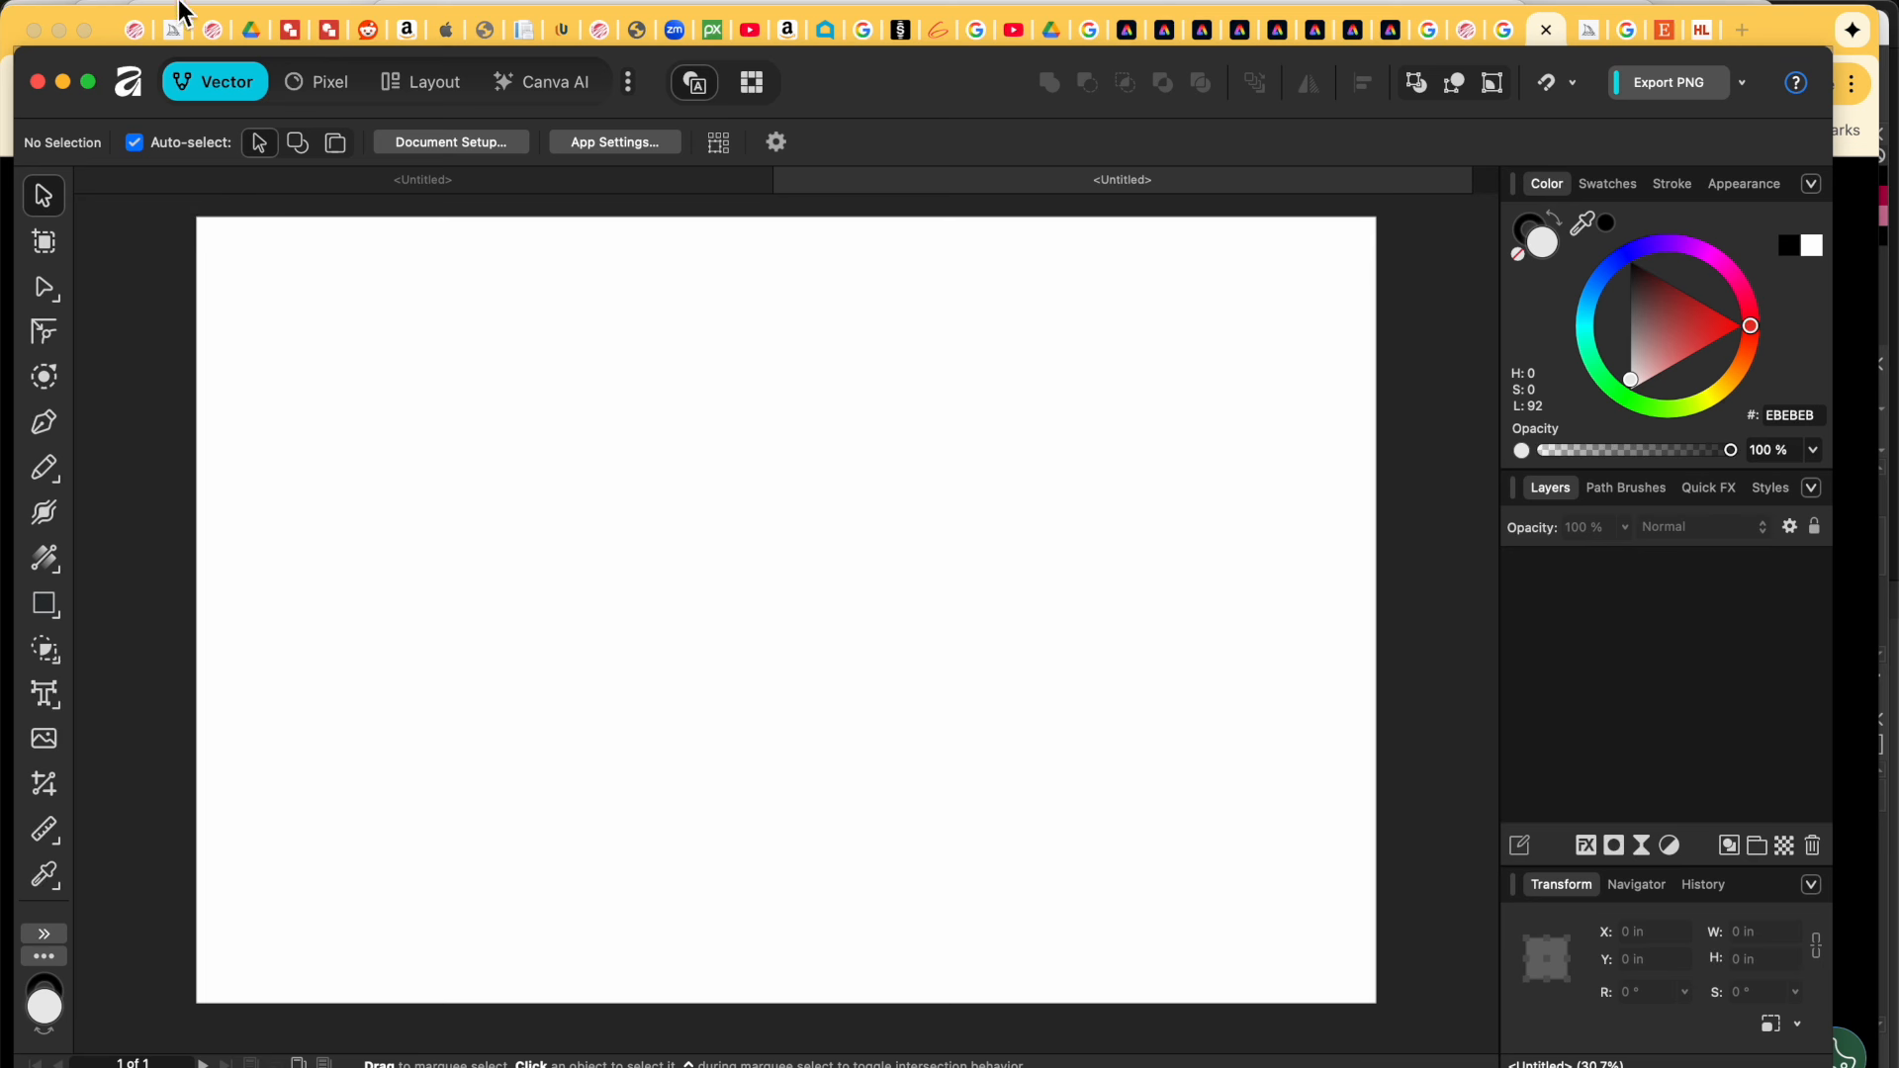
# Step: Choose File > Place… to bring up the image file dialog
pyautogui.click(181, 2)
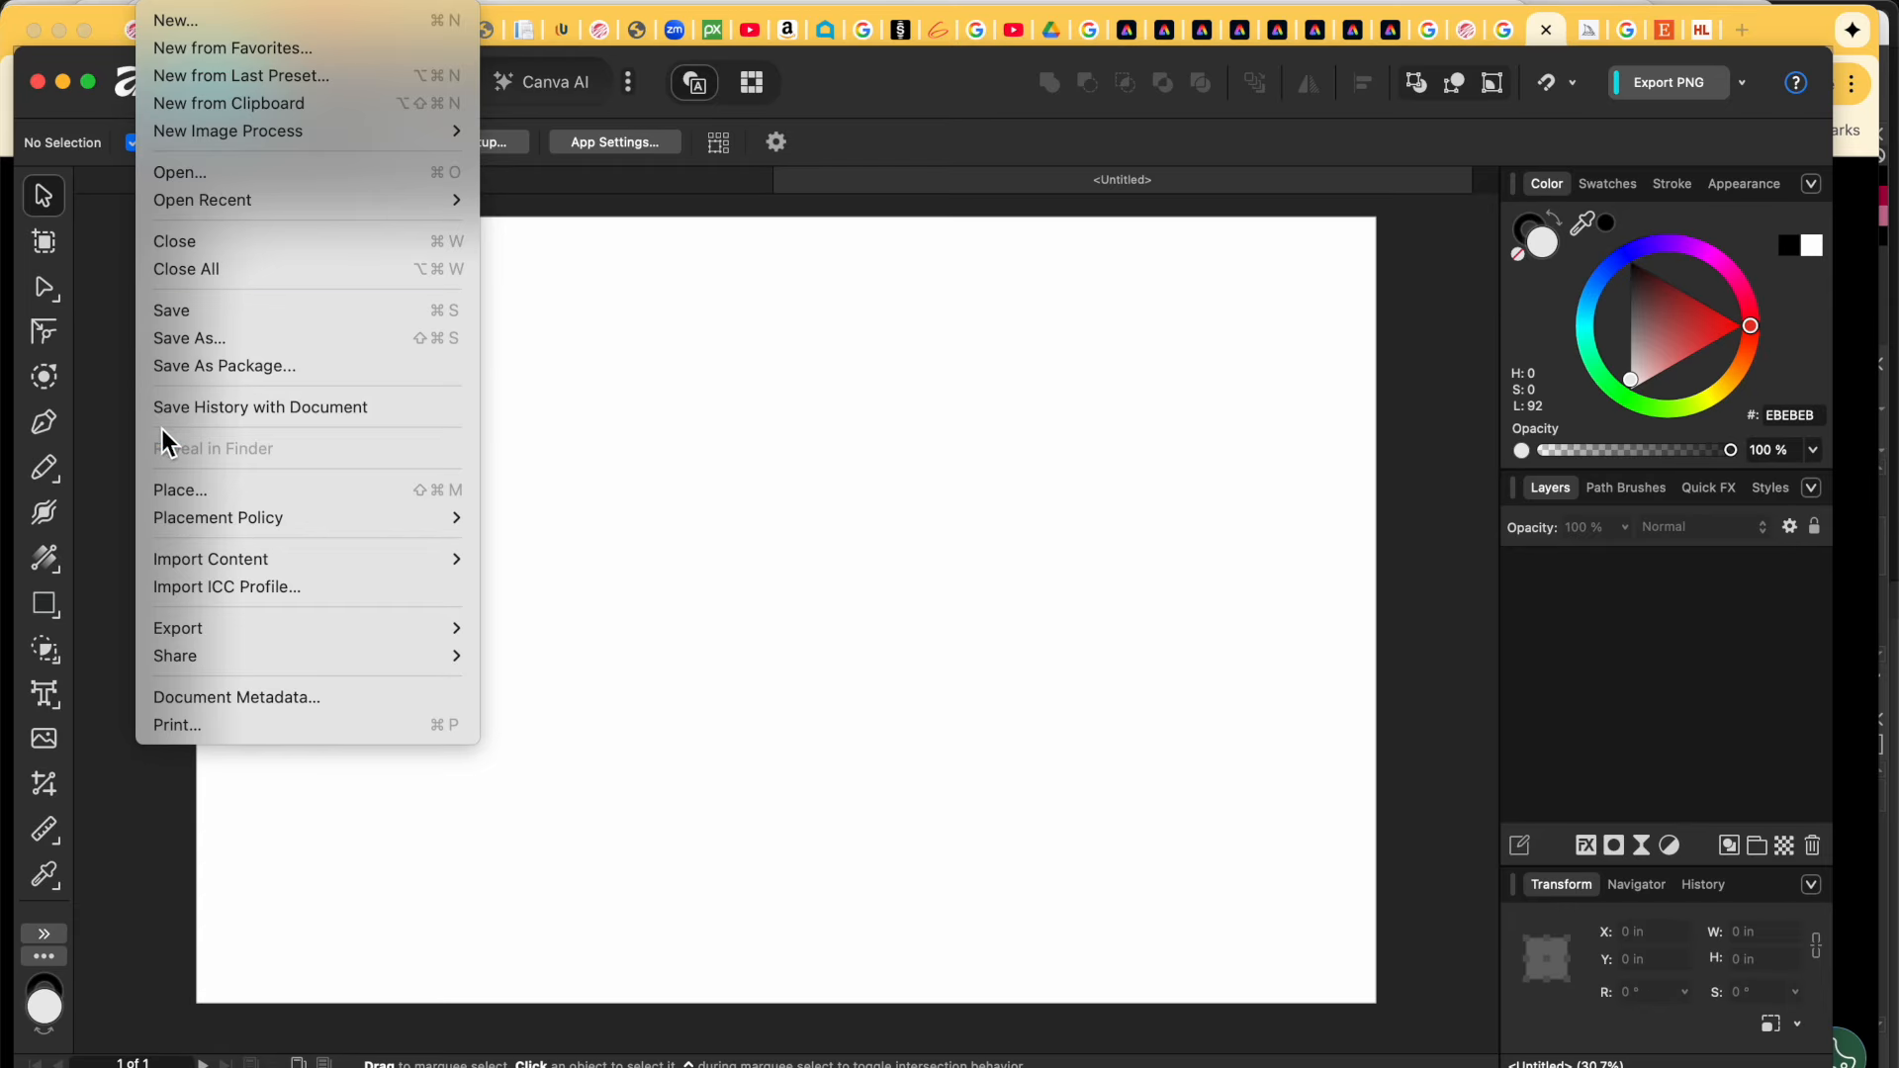
pyautogui.click(194, 491)
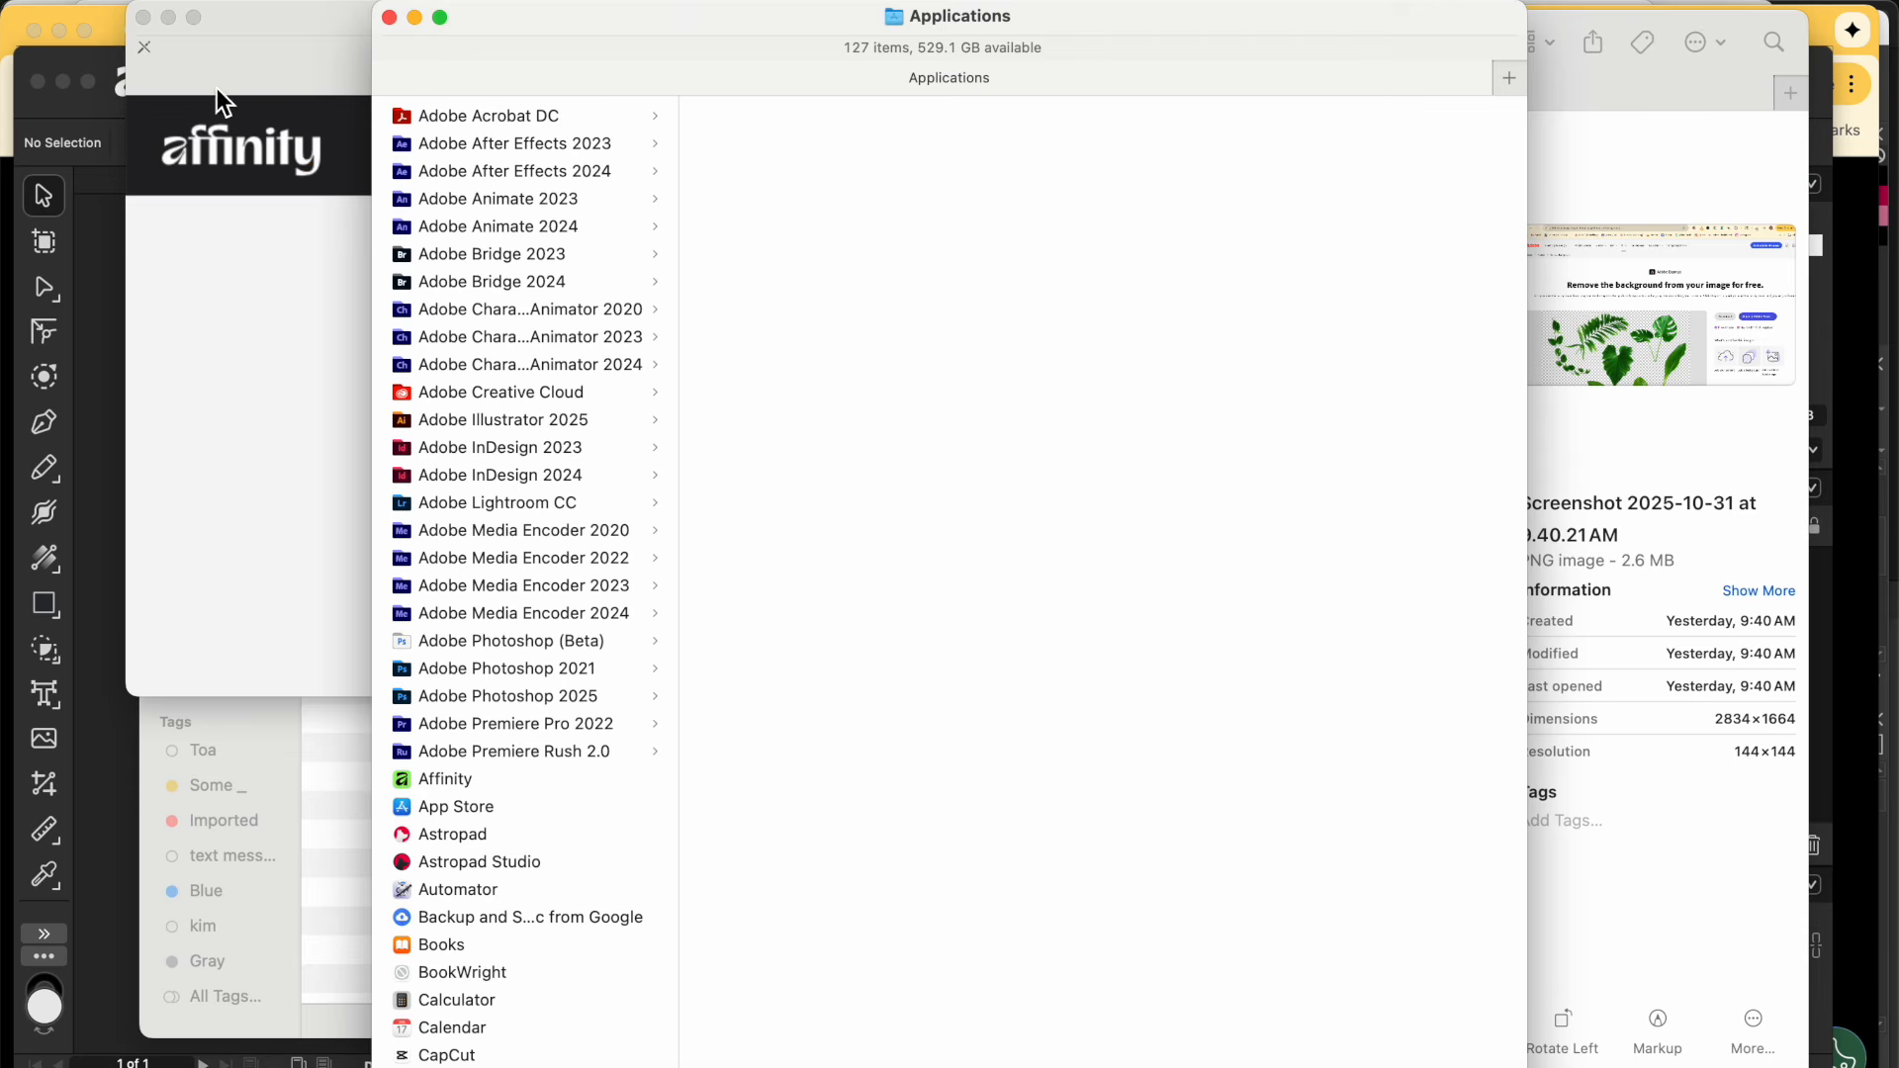
# Step: Dismiss the welcome screen and Place dialog, and move the Finder window aside
pyautogui.click(144, 18)
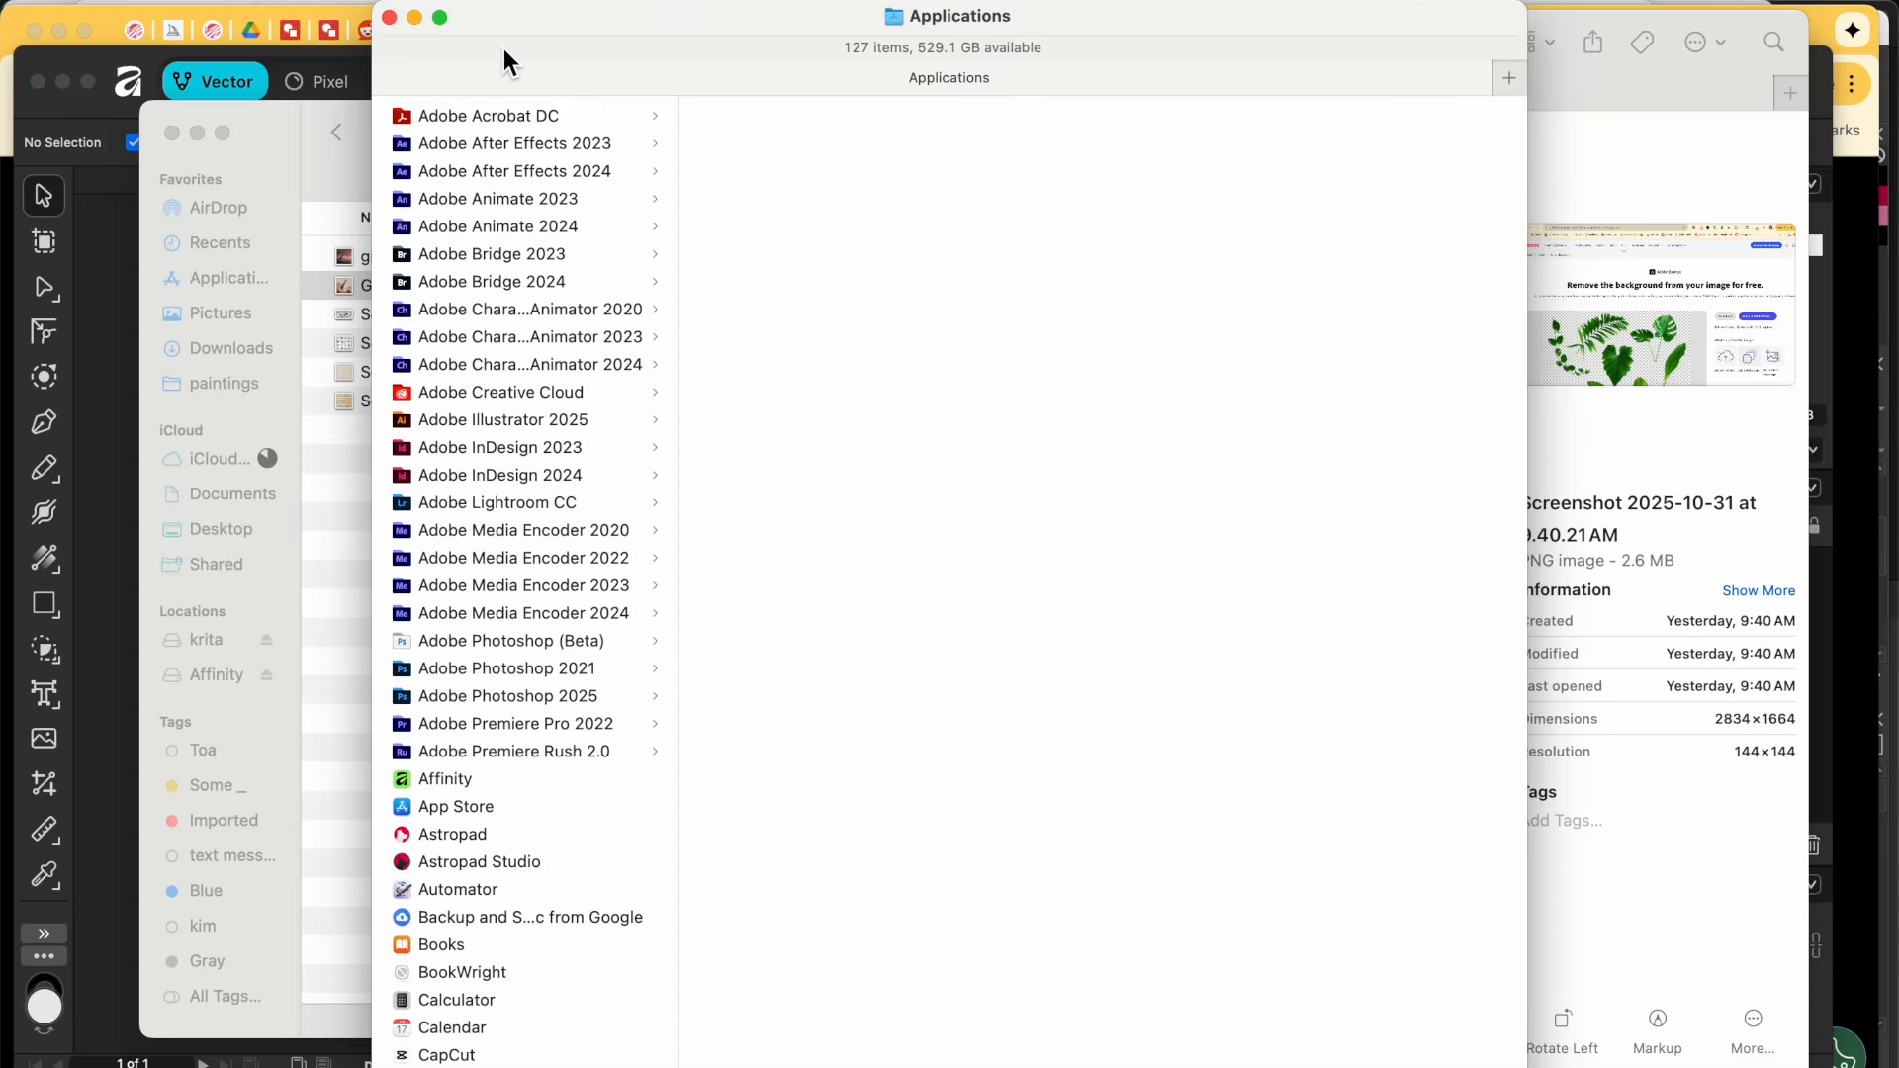
pyautogui.moveTo(494, 27); pyautogui.dragTo(653, 30)
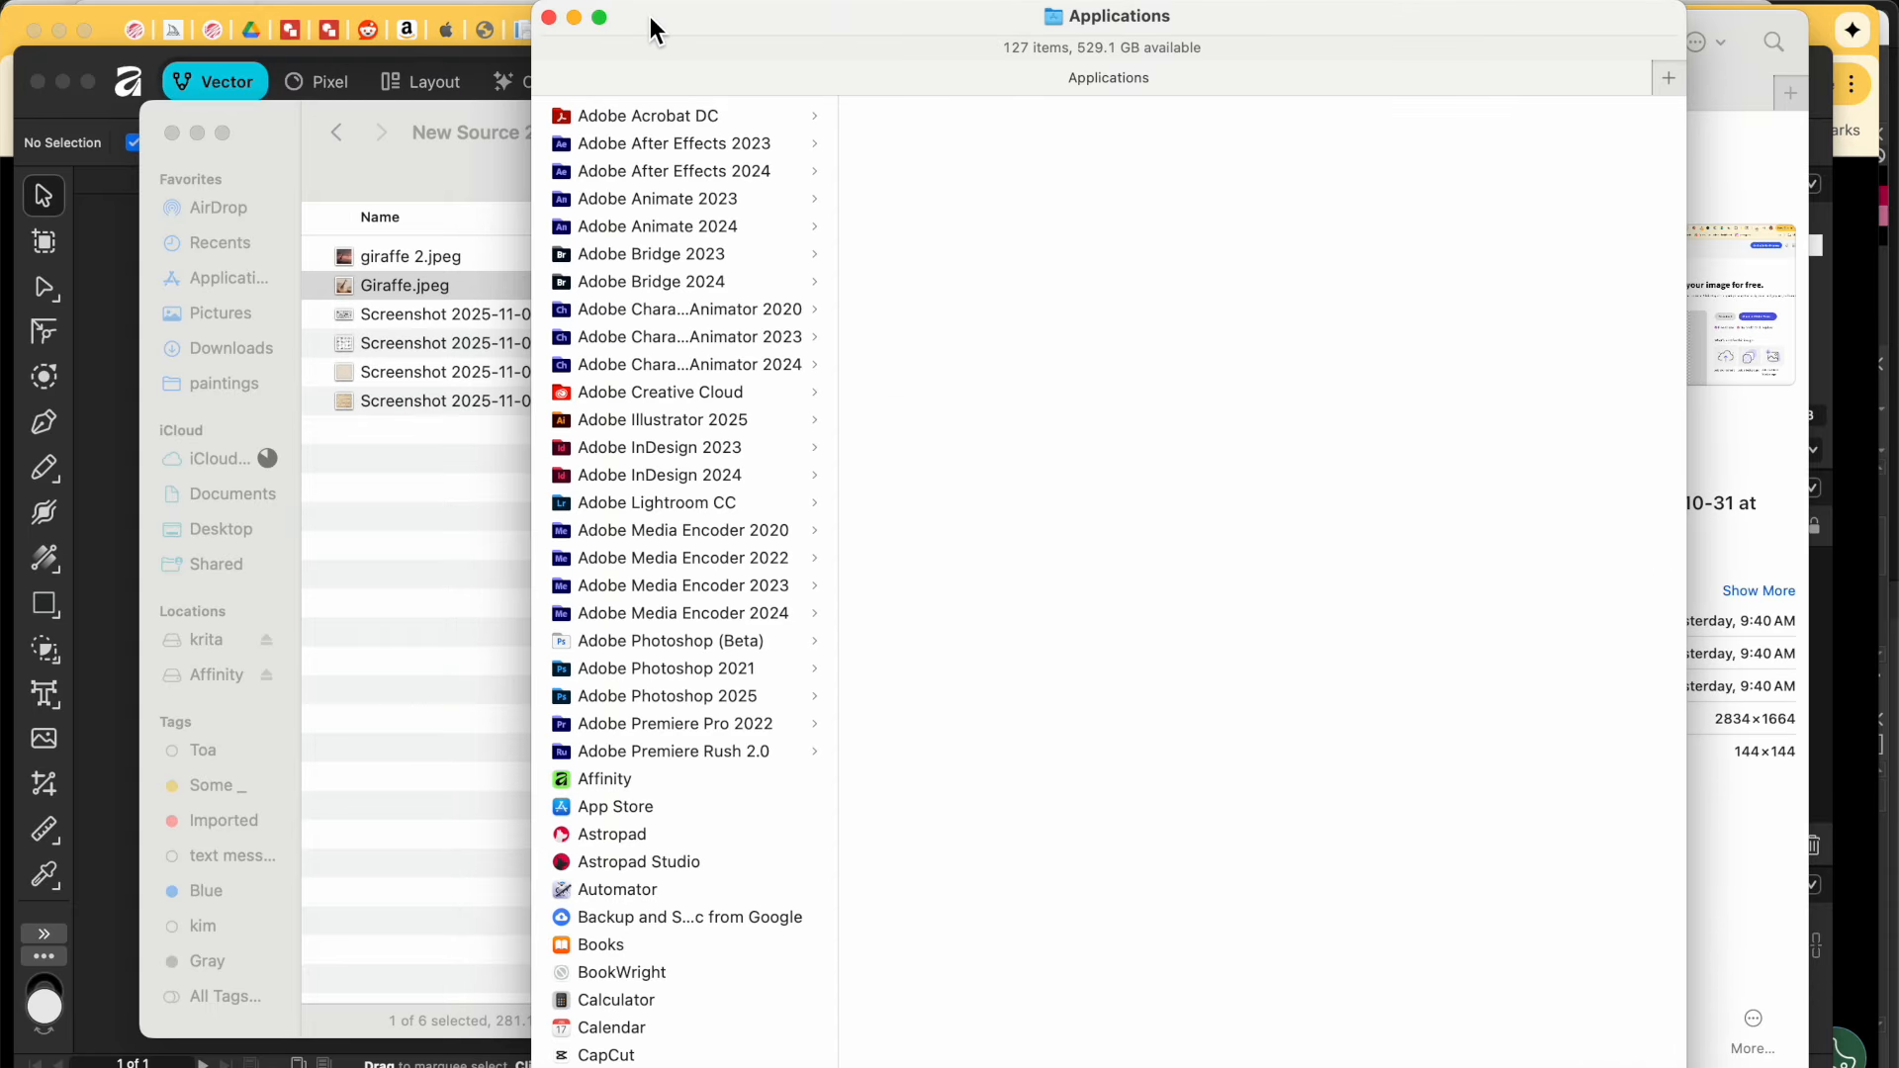
pyautogui.click(549, 17)
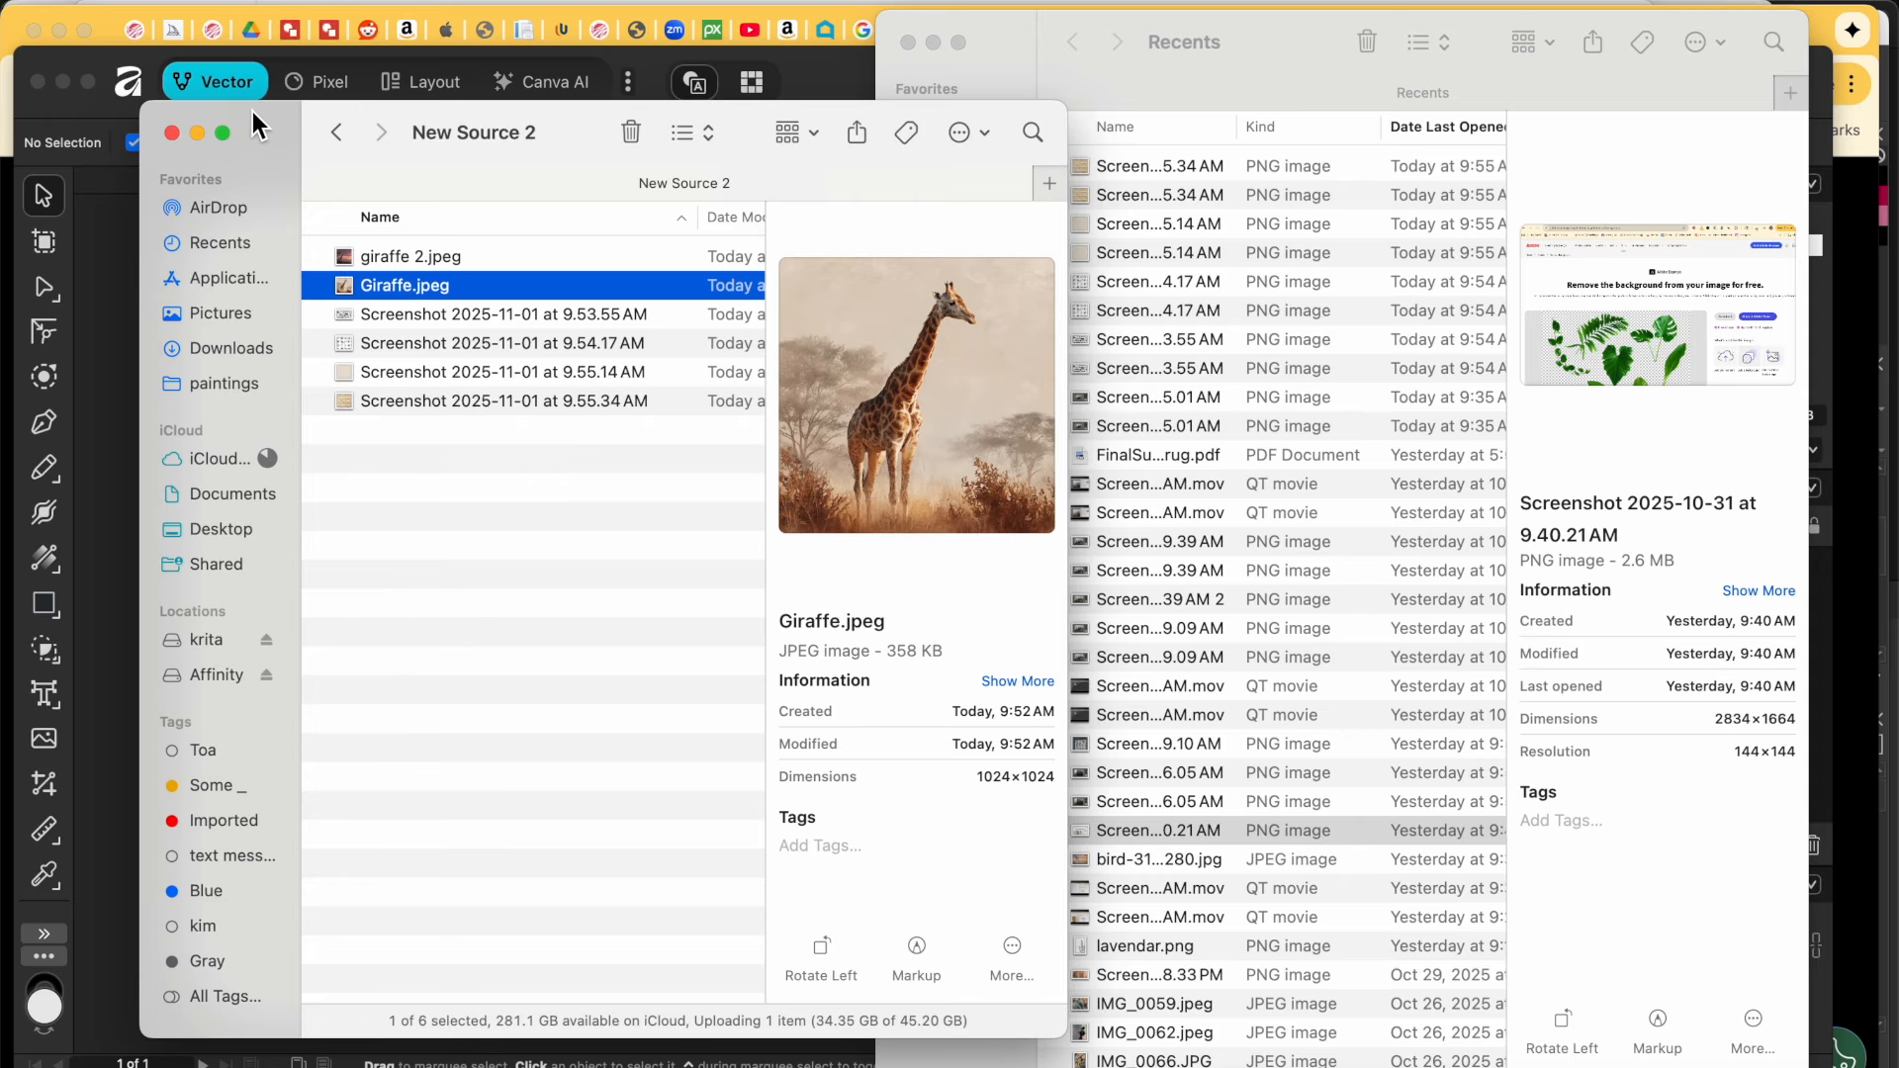
pyautogui.moveTo(252, 110); pyautogui.dragTo(864, 168)
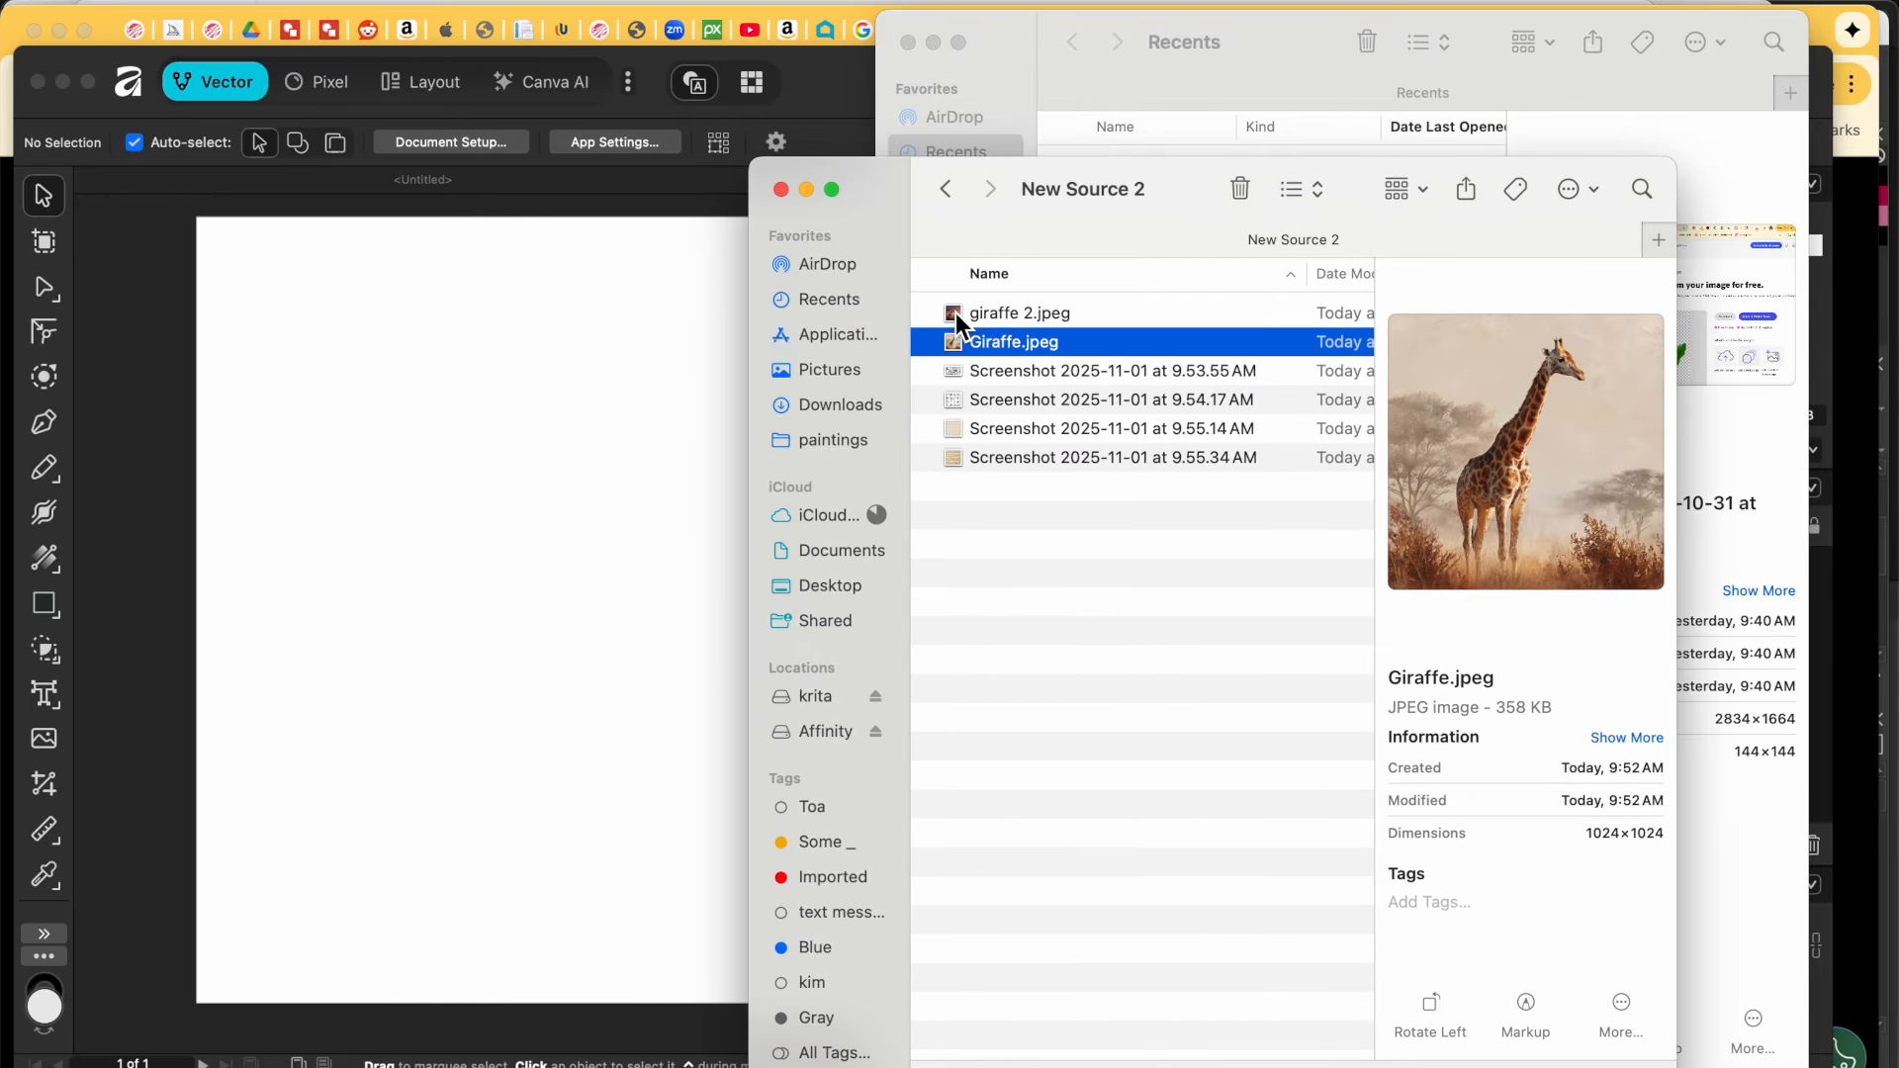
# Step: Drag giraffe 2.jpeg and Giraffe.jpeg from Finder onto the page, allowing Desktop access
pyautogui.moveTo(956, 313); pyautogui.dragTo(597, 372)
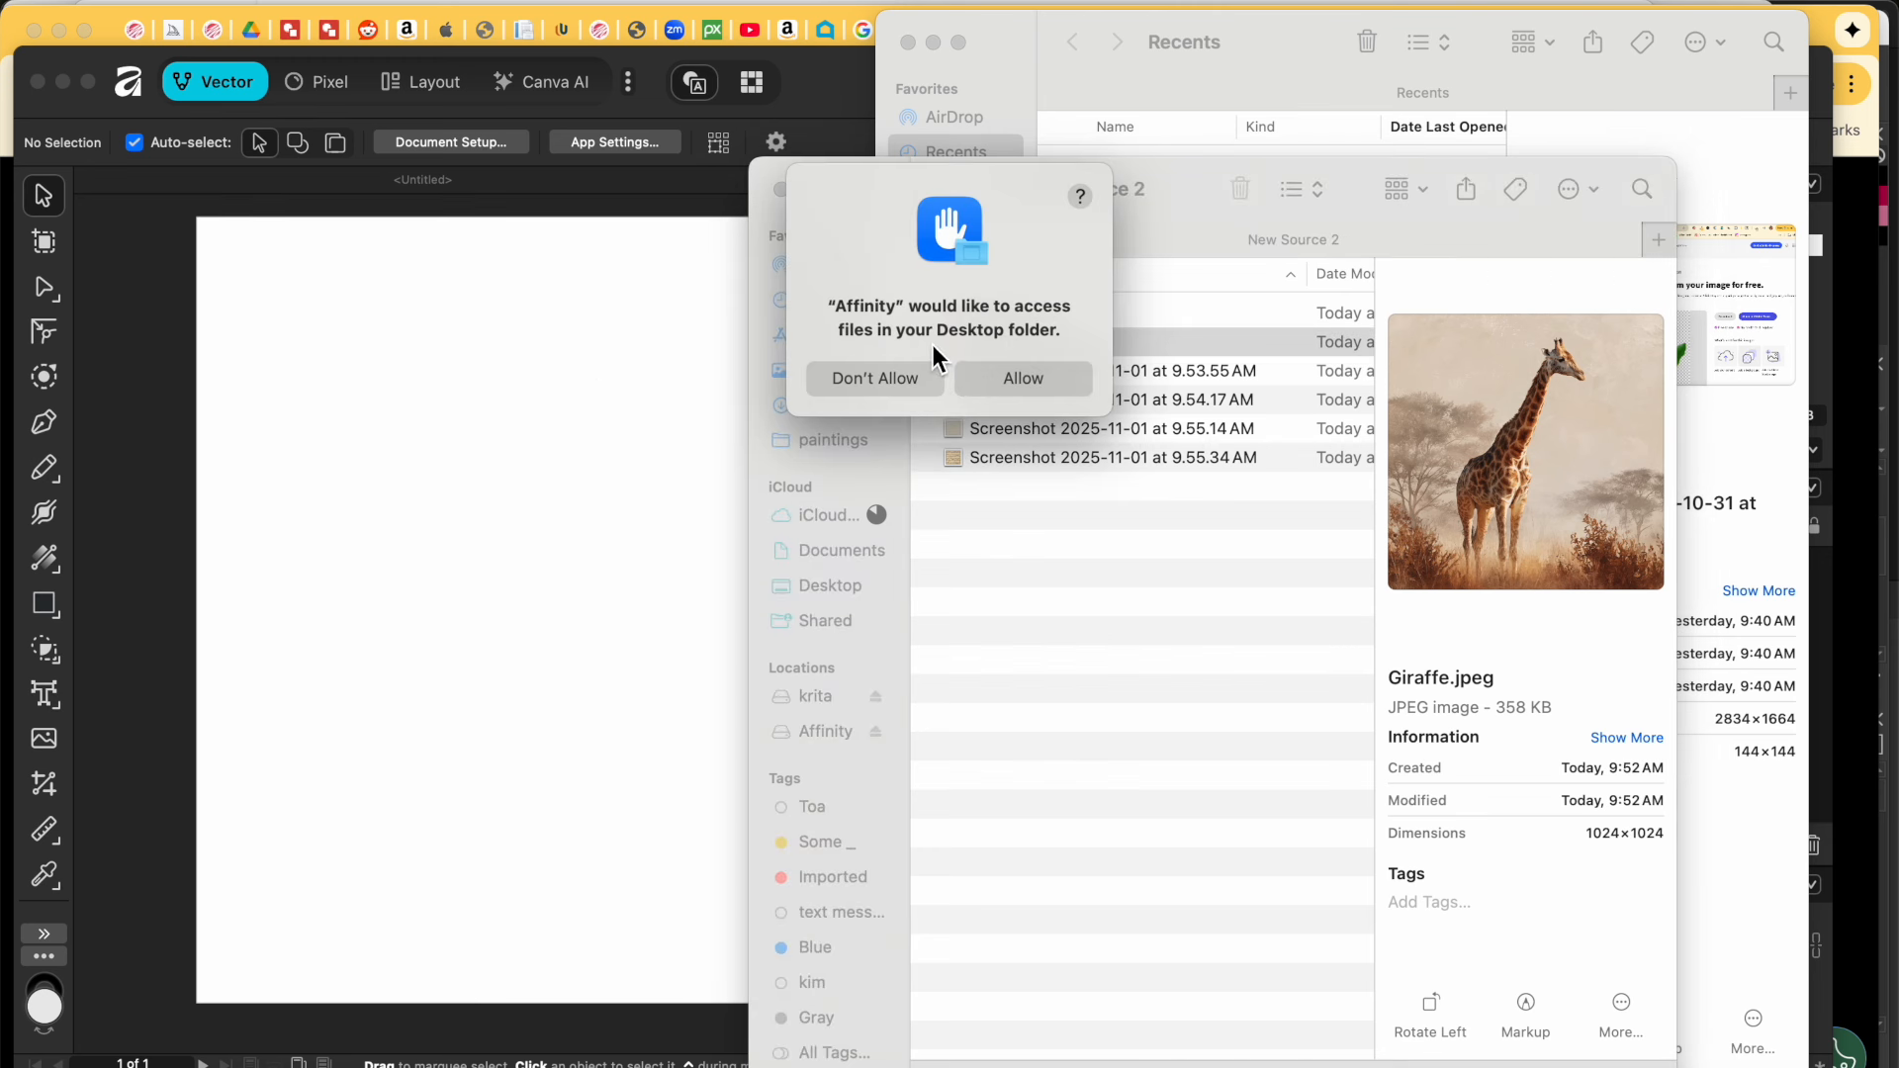
pyautogui.click(1029, 376)
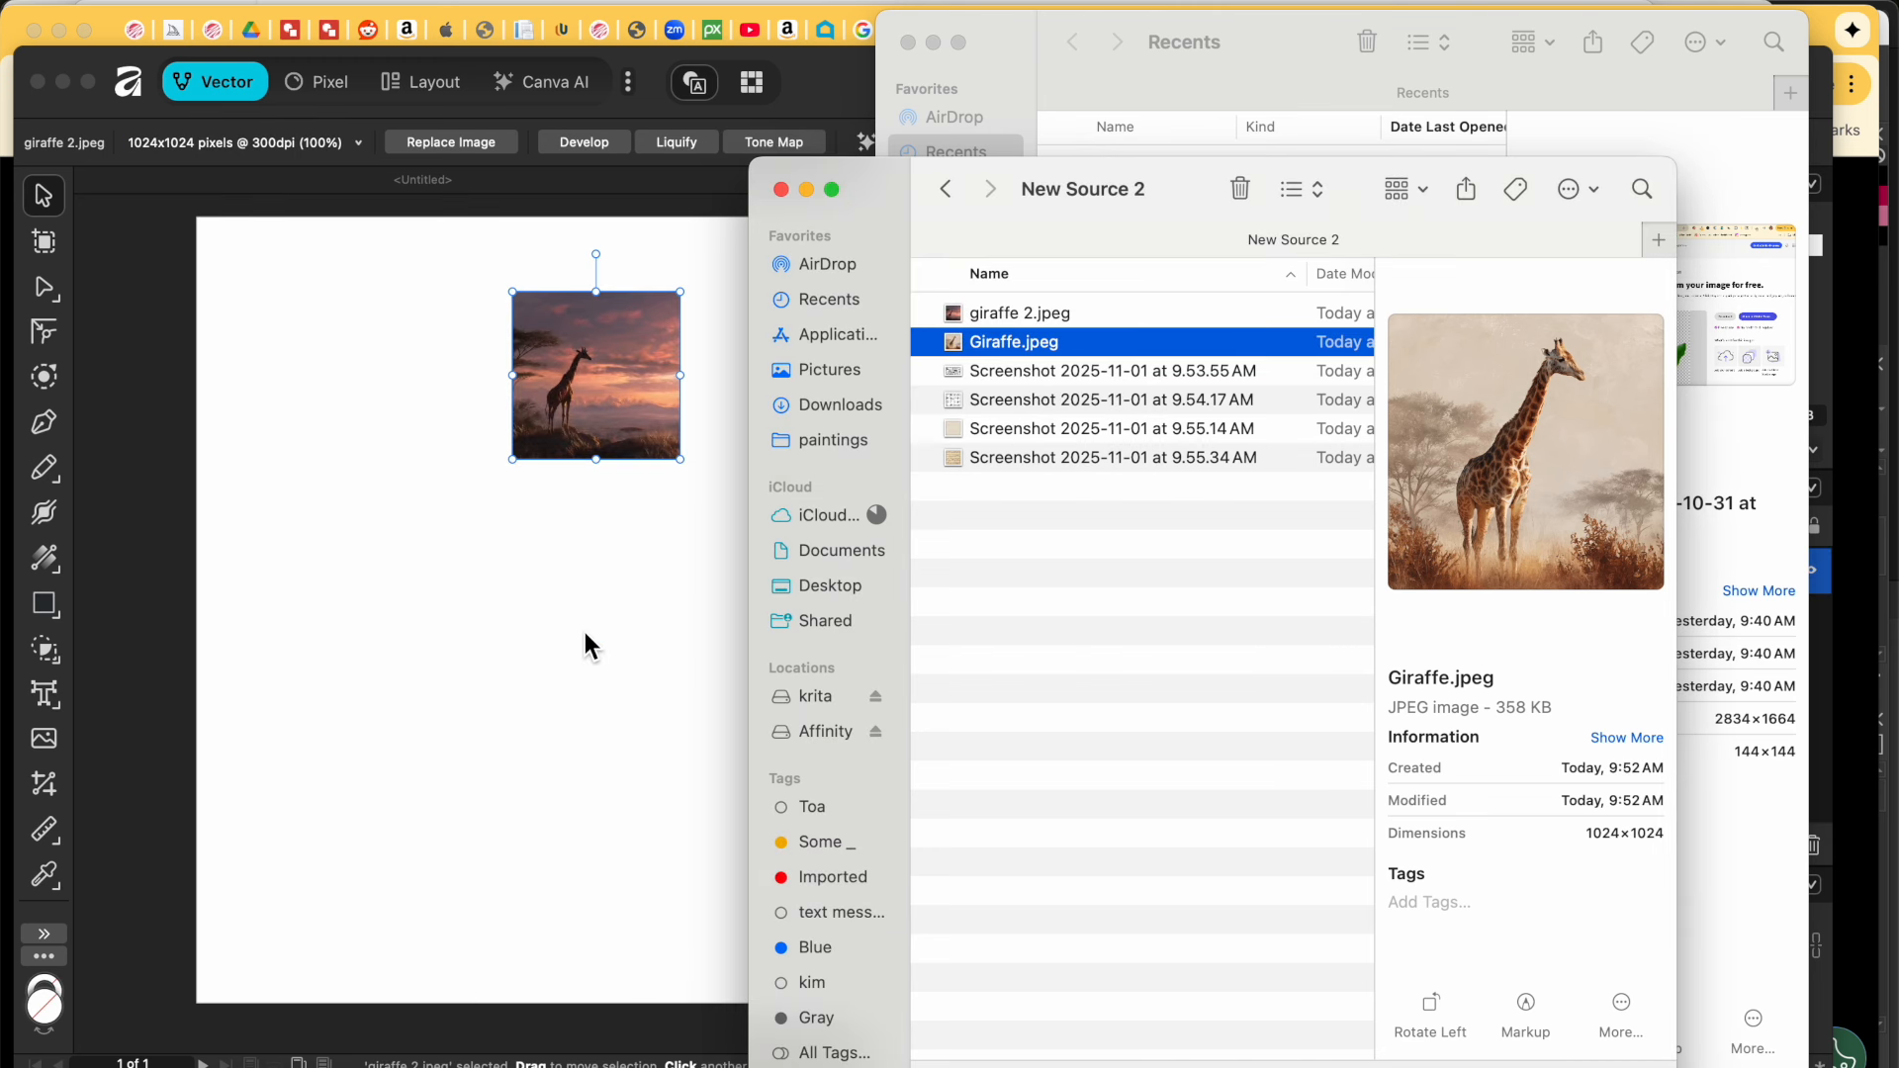
pyautogui.click(982, 599)
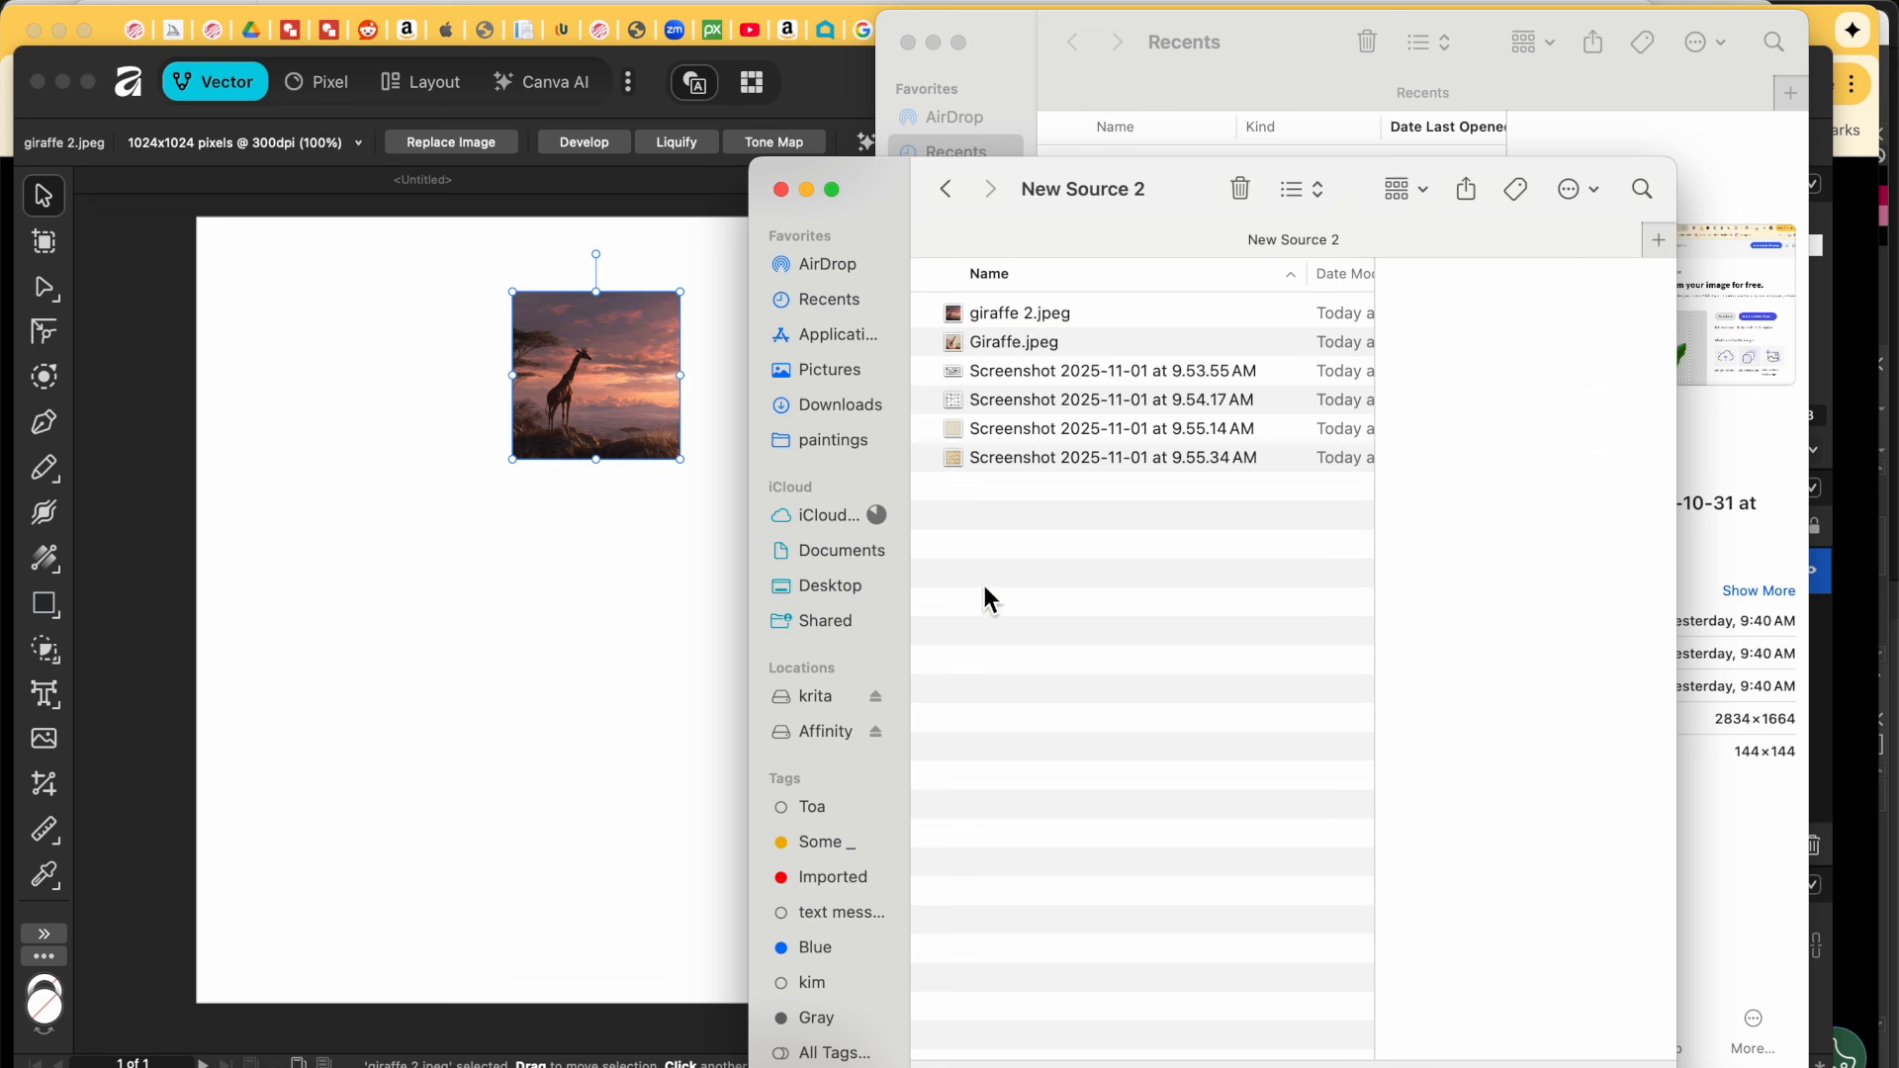
pyautogui.click(973, 350)
pyautogui.moveTo(958, 342); pyautogui.dragTo(556, 614)
pyautogui.click(771, 619)
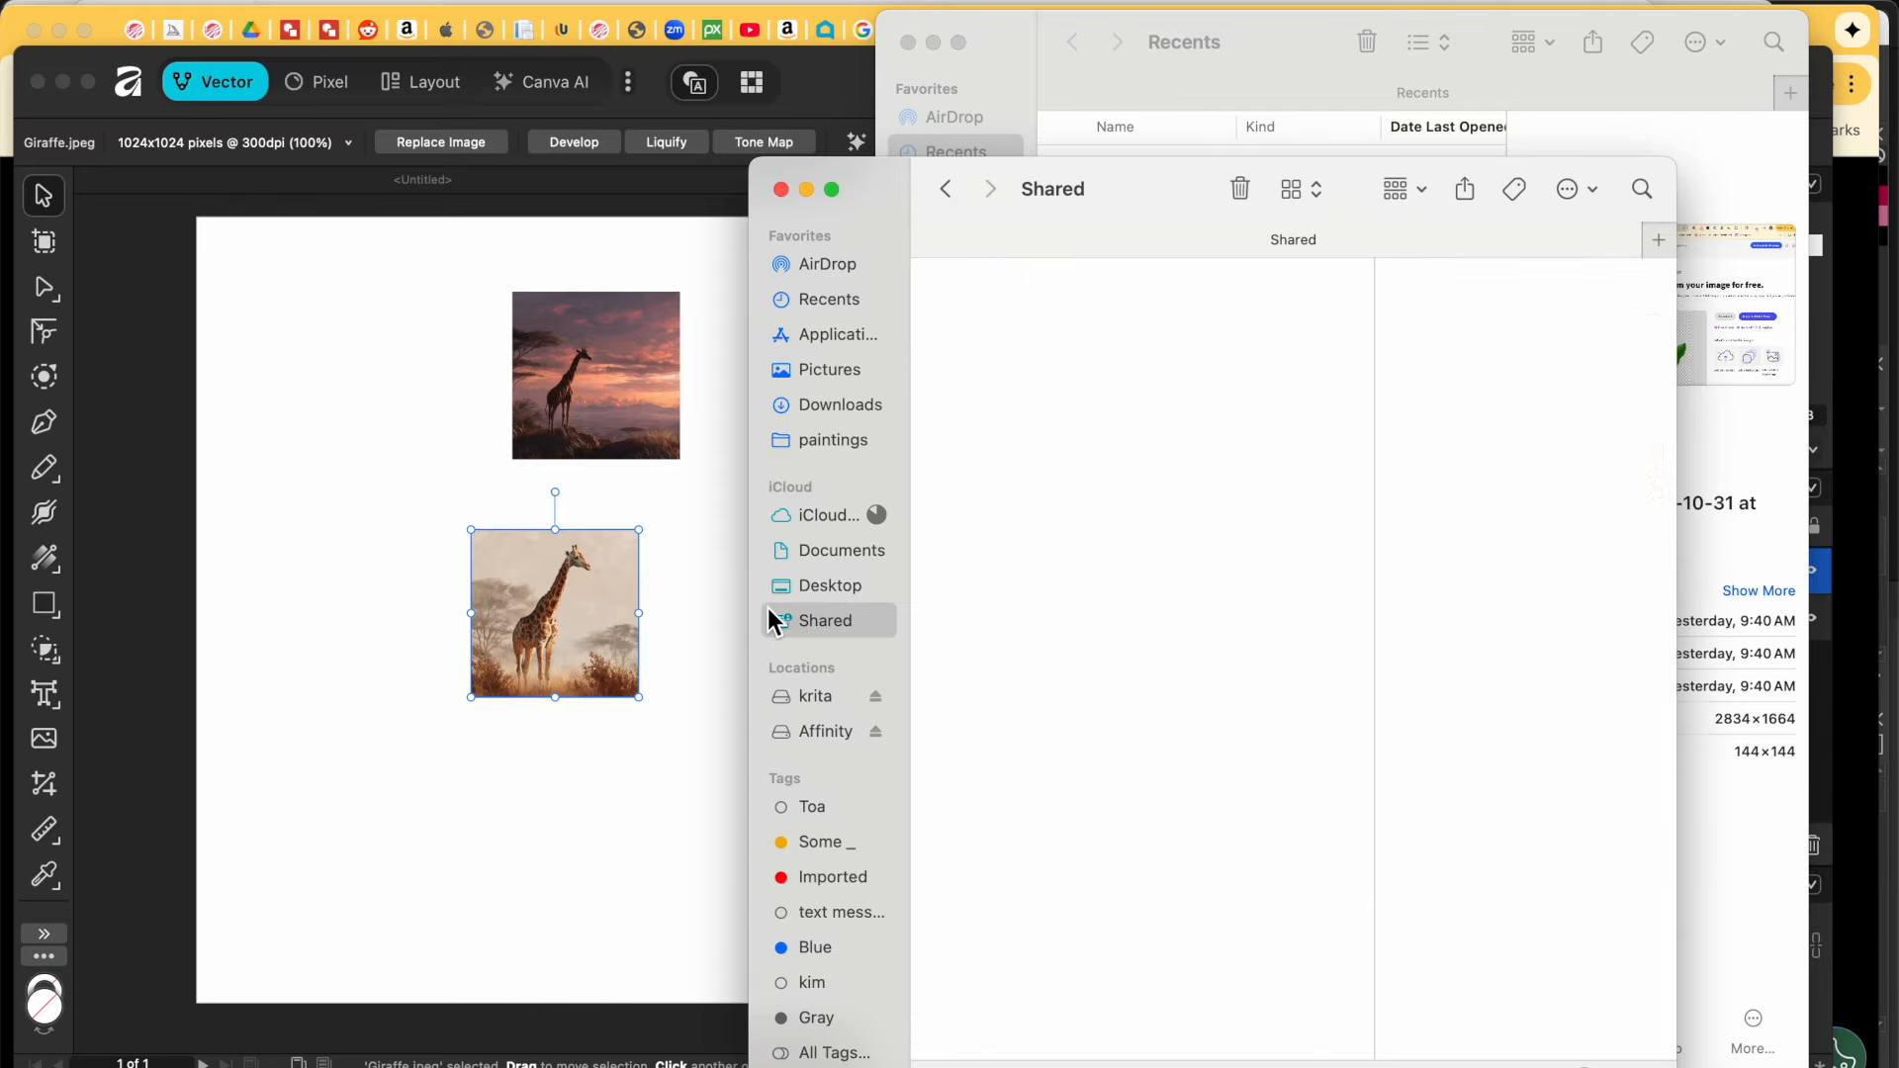
pyautogui.click(698, 608)
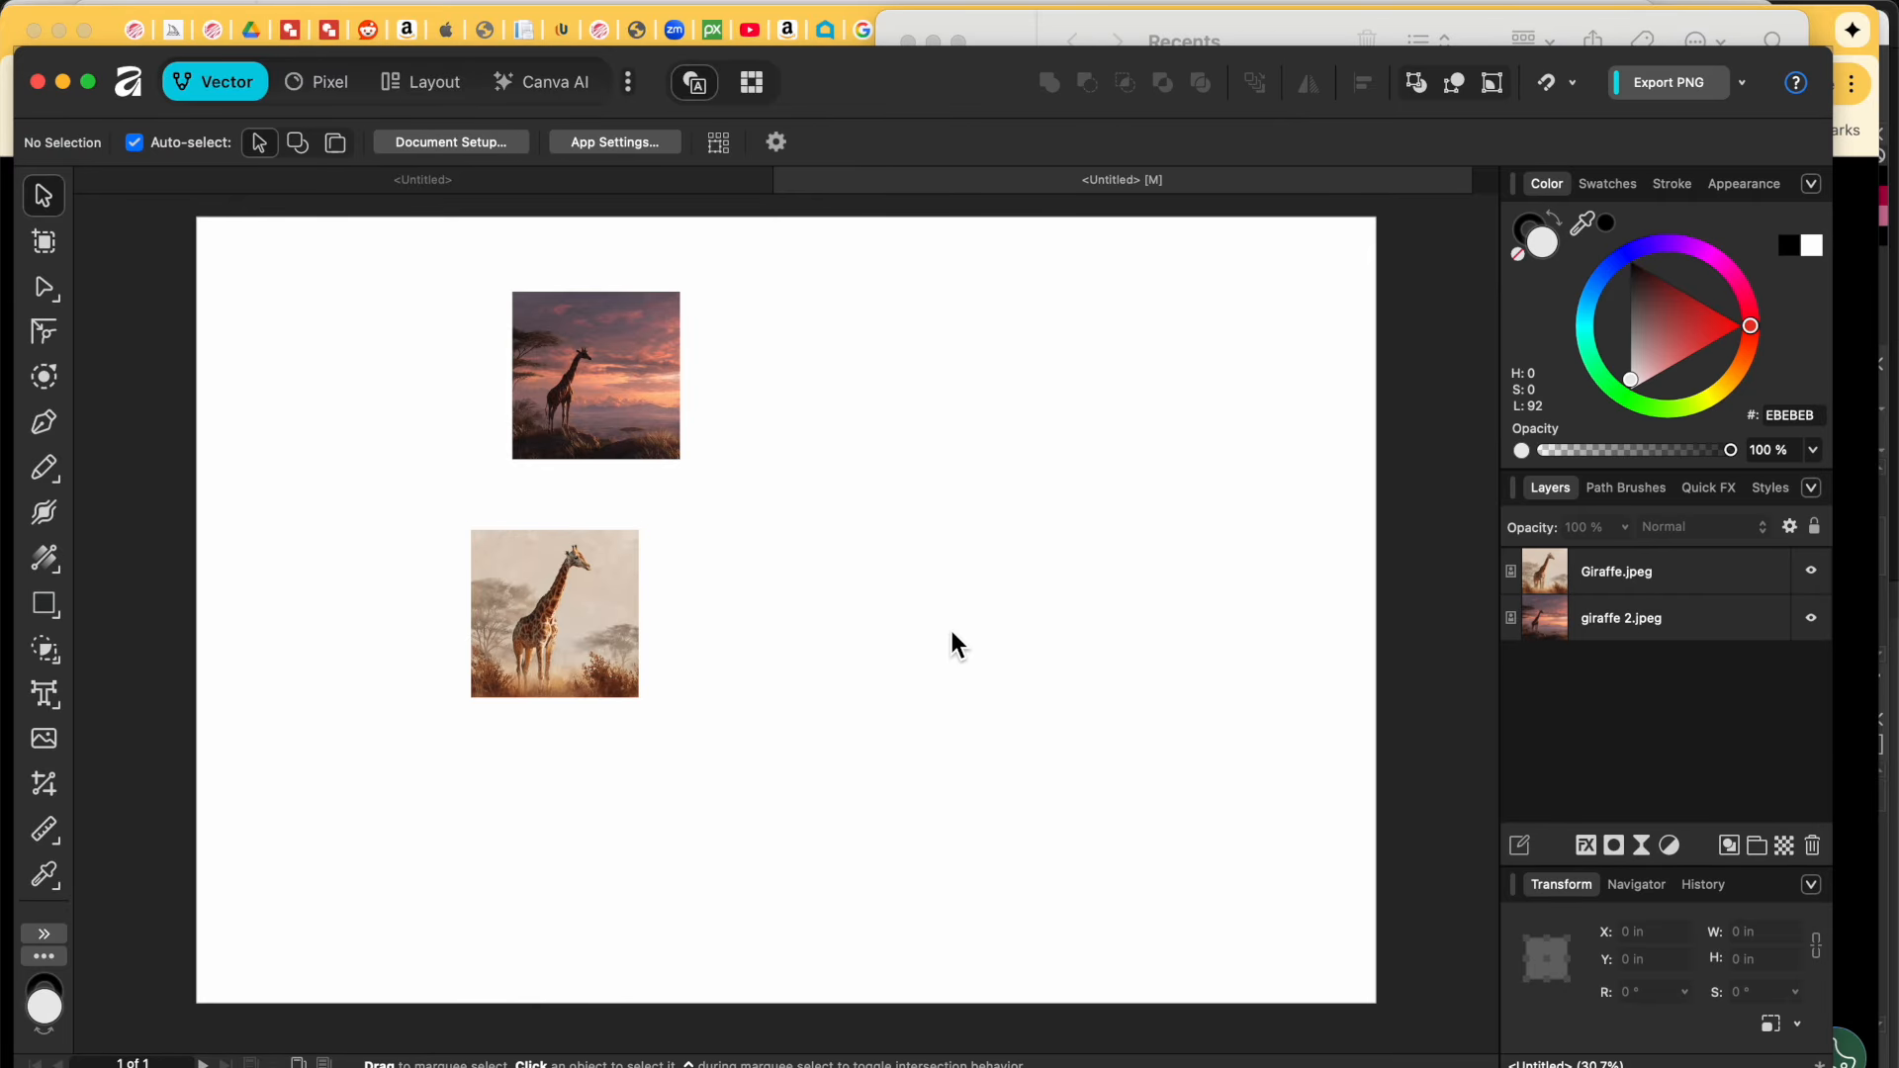
# Step: Scale Giraffe.jpeg up to 13.013 in square and move it to the page's right side
pyautogui.click(549, 598)
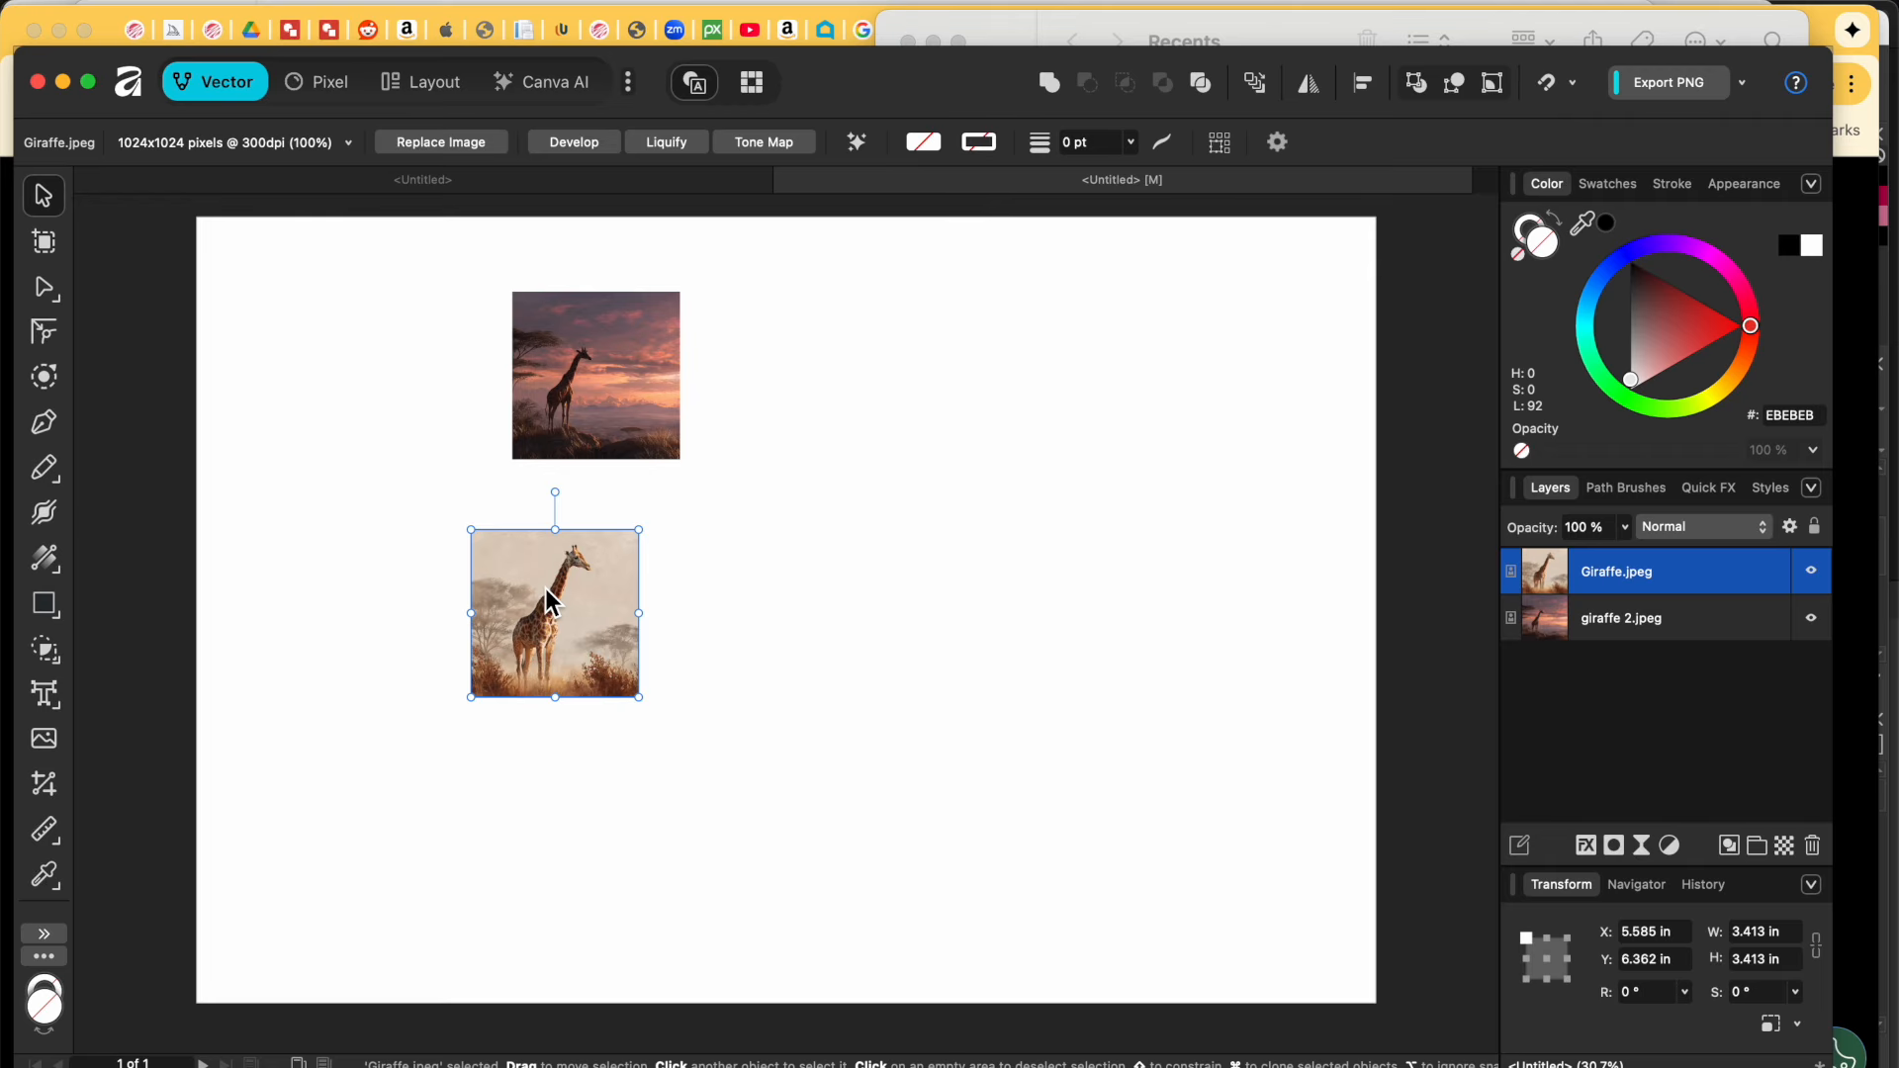
pyautogui.moveTo(641, 701); pyautogui.dragTo(797, 854)
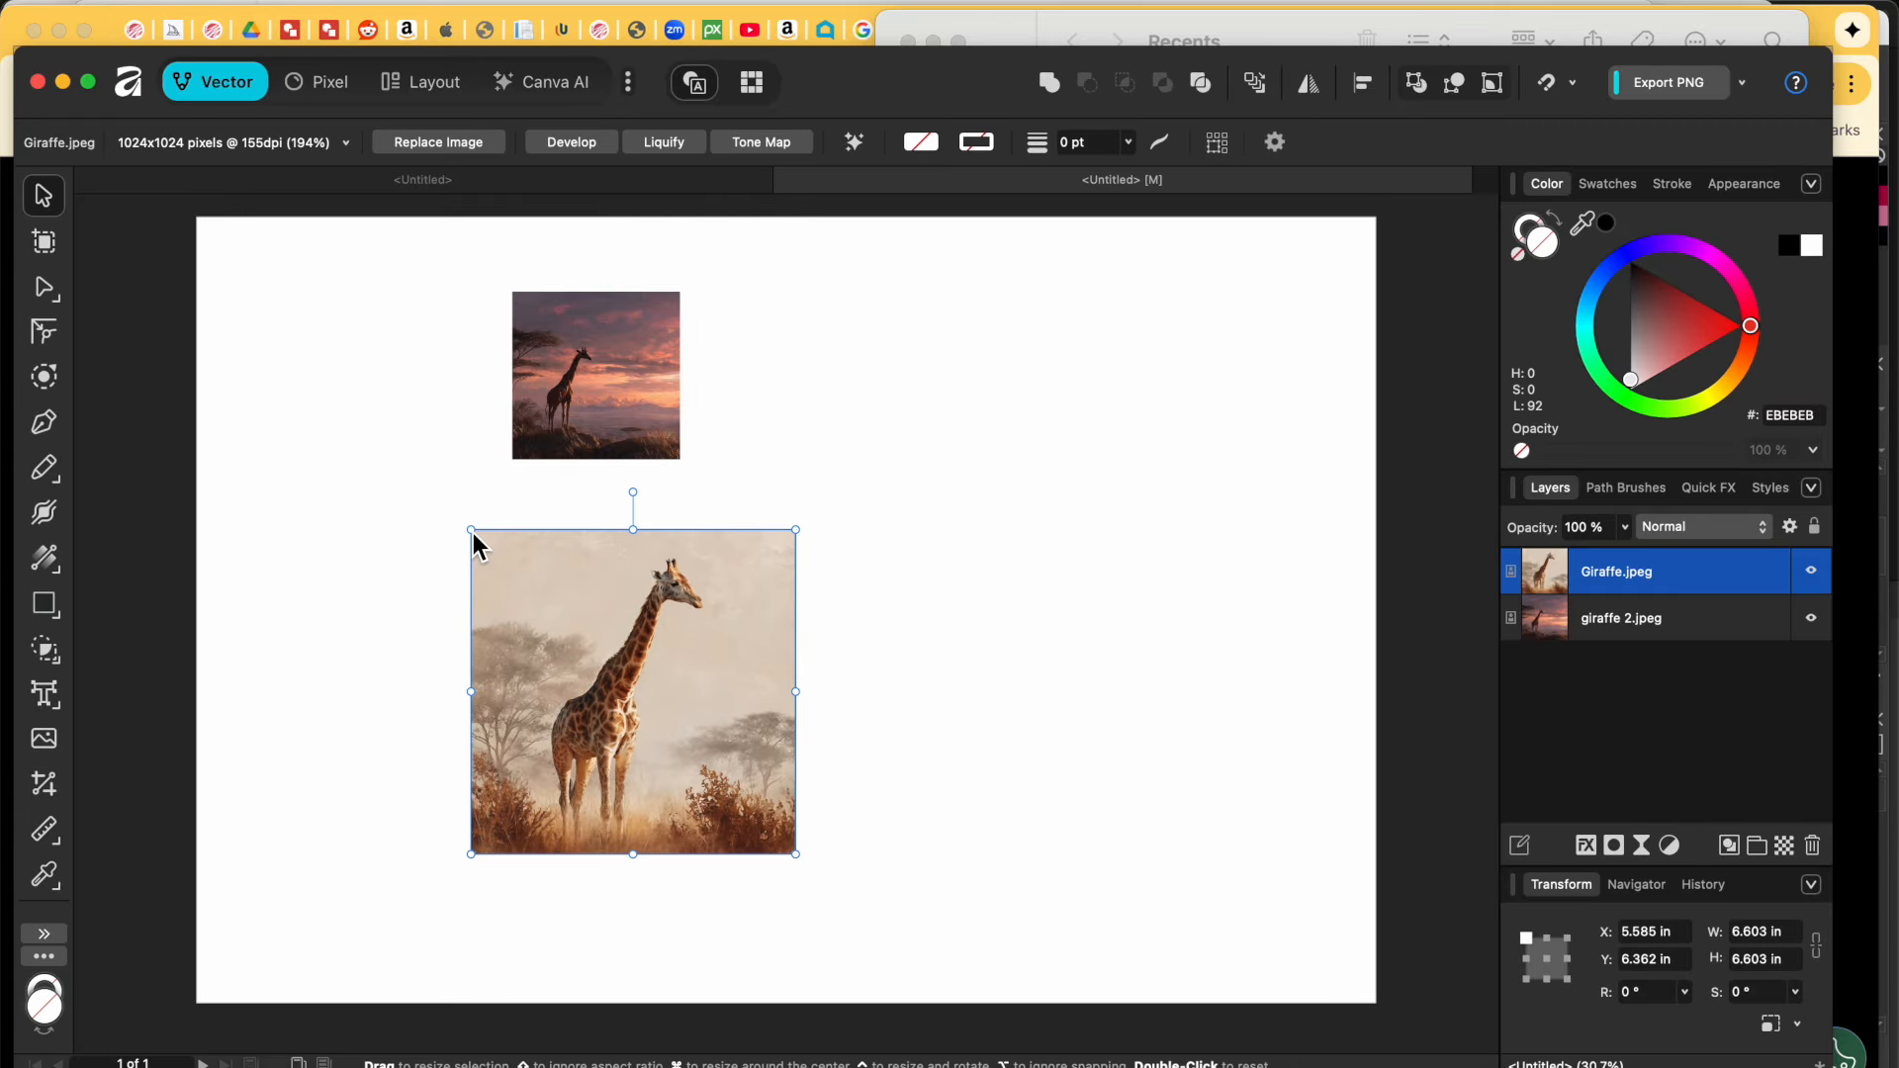
pyautogui.moveTo(473, 532); pyautogui.dragTo(269, 285)
pyautogui.moveTo(534, 487); pyautogui.dragTo(1018, 411)
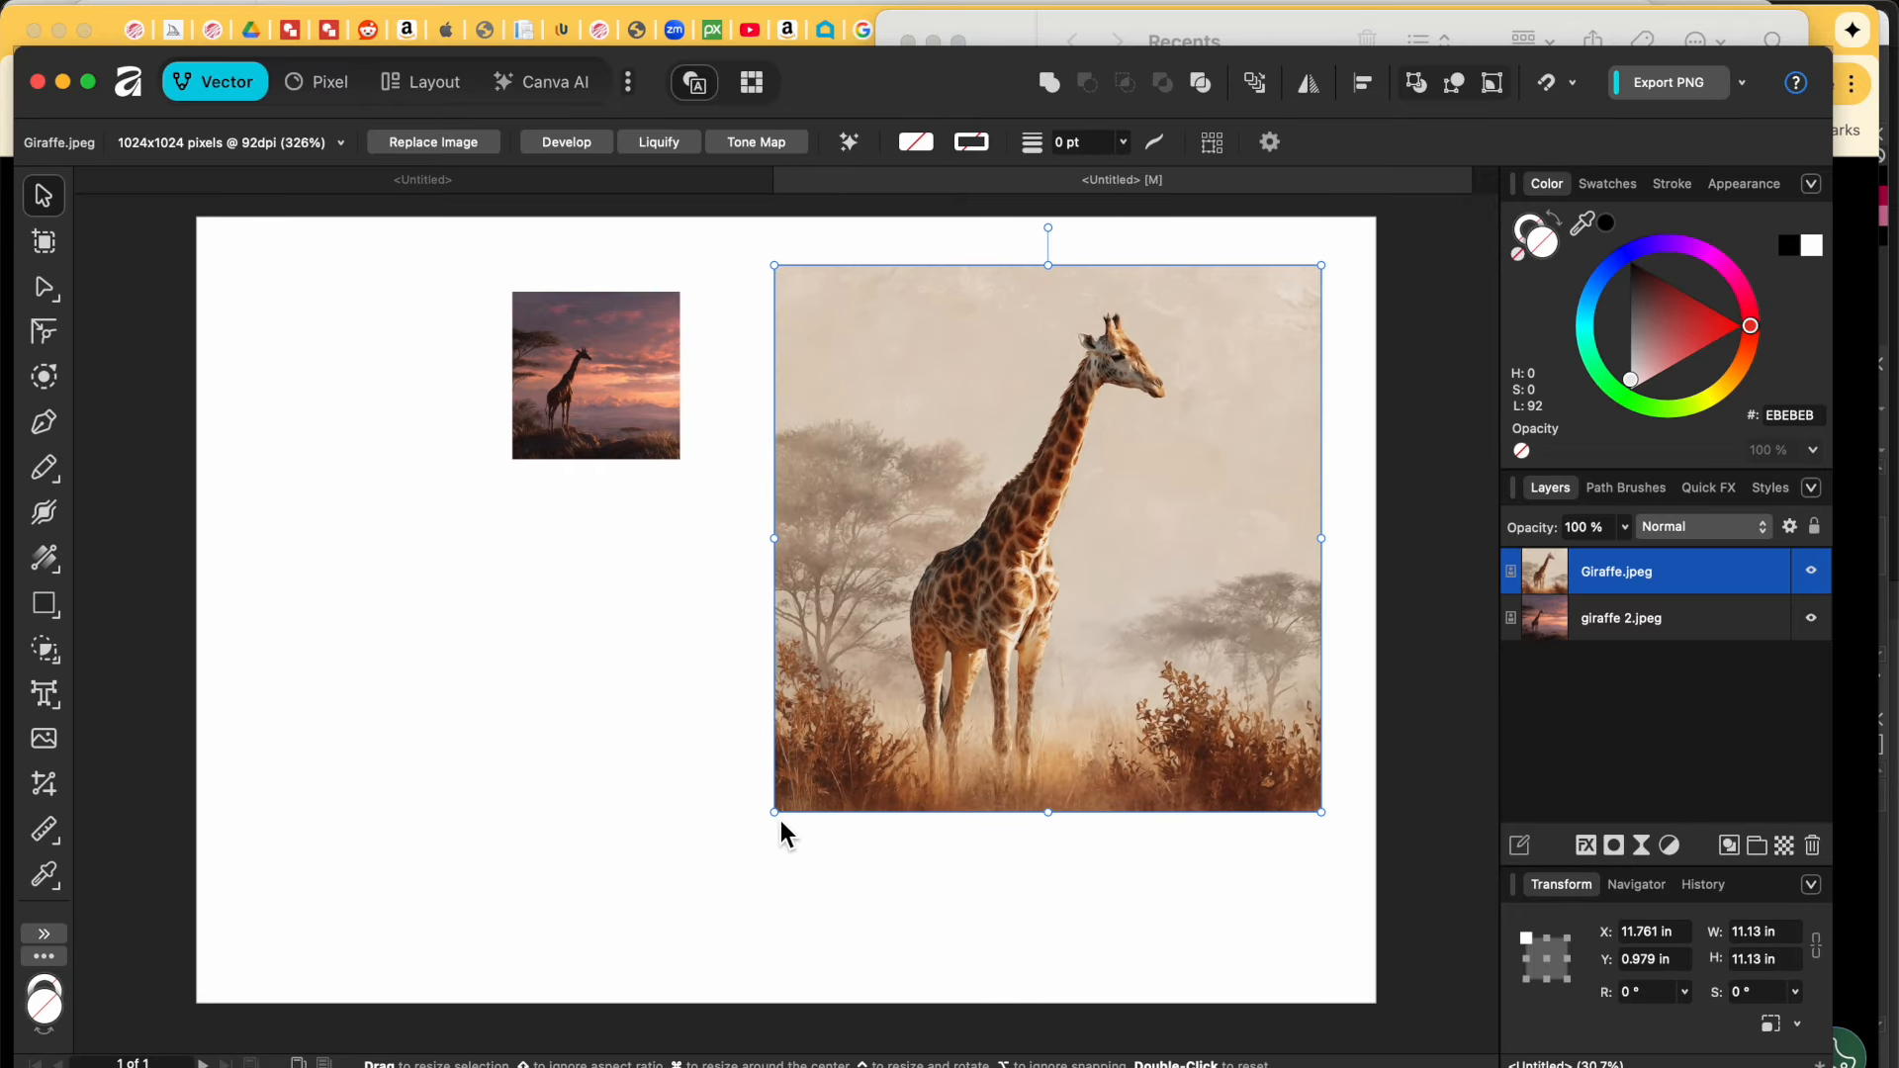
pyautogui.moveTo(773, 810); pyautogui.dragTo(655, 874)
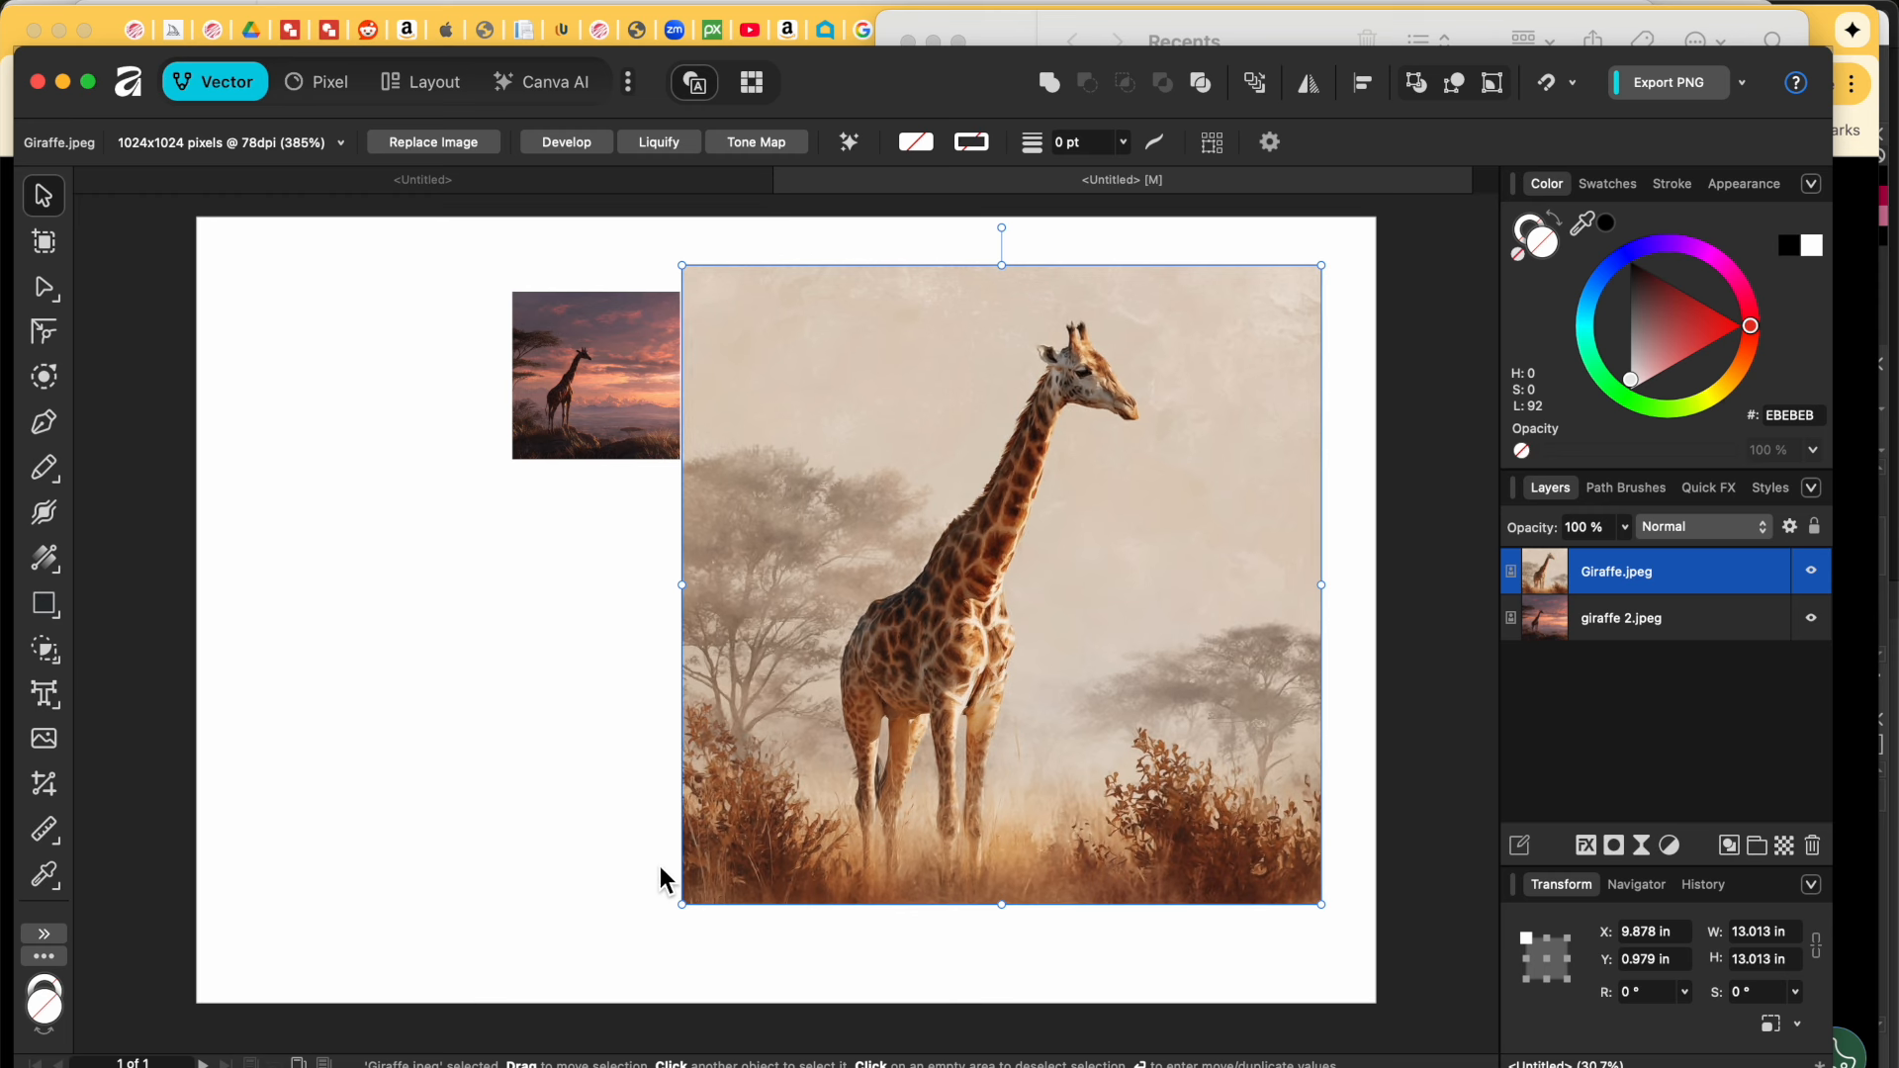
pyautogui.press('Return')
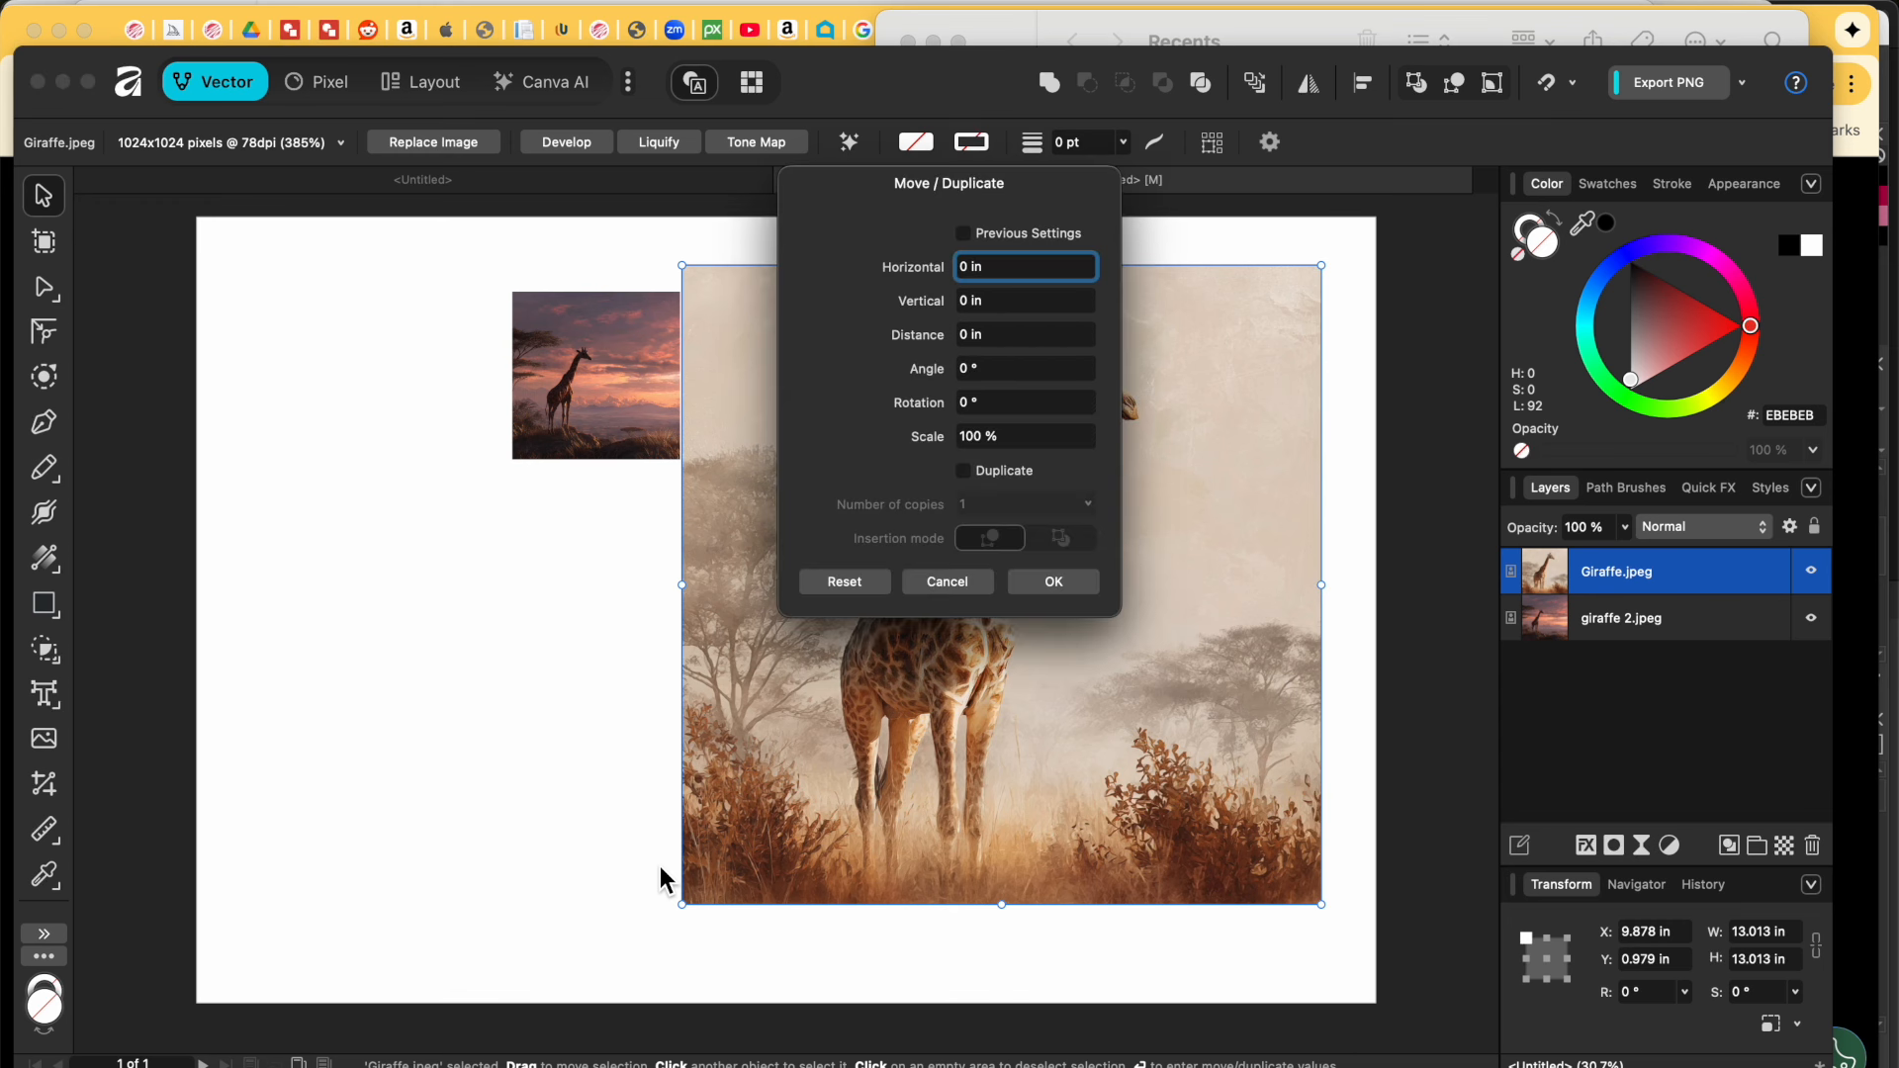
pyautogui.click(946, 584)
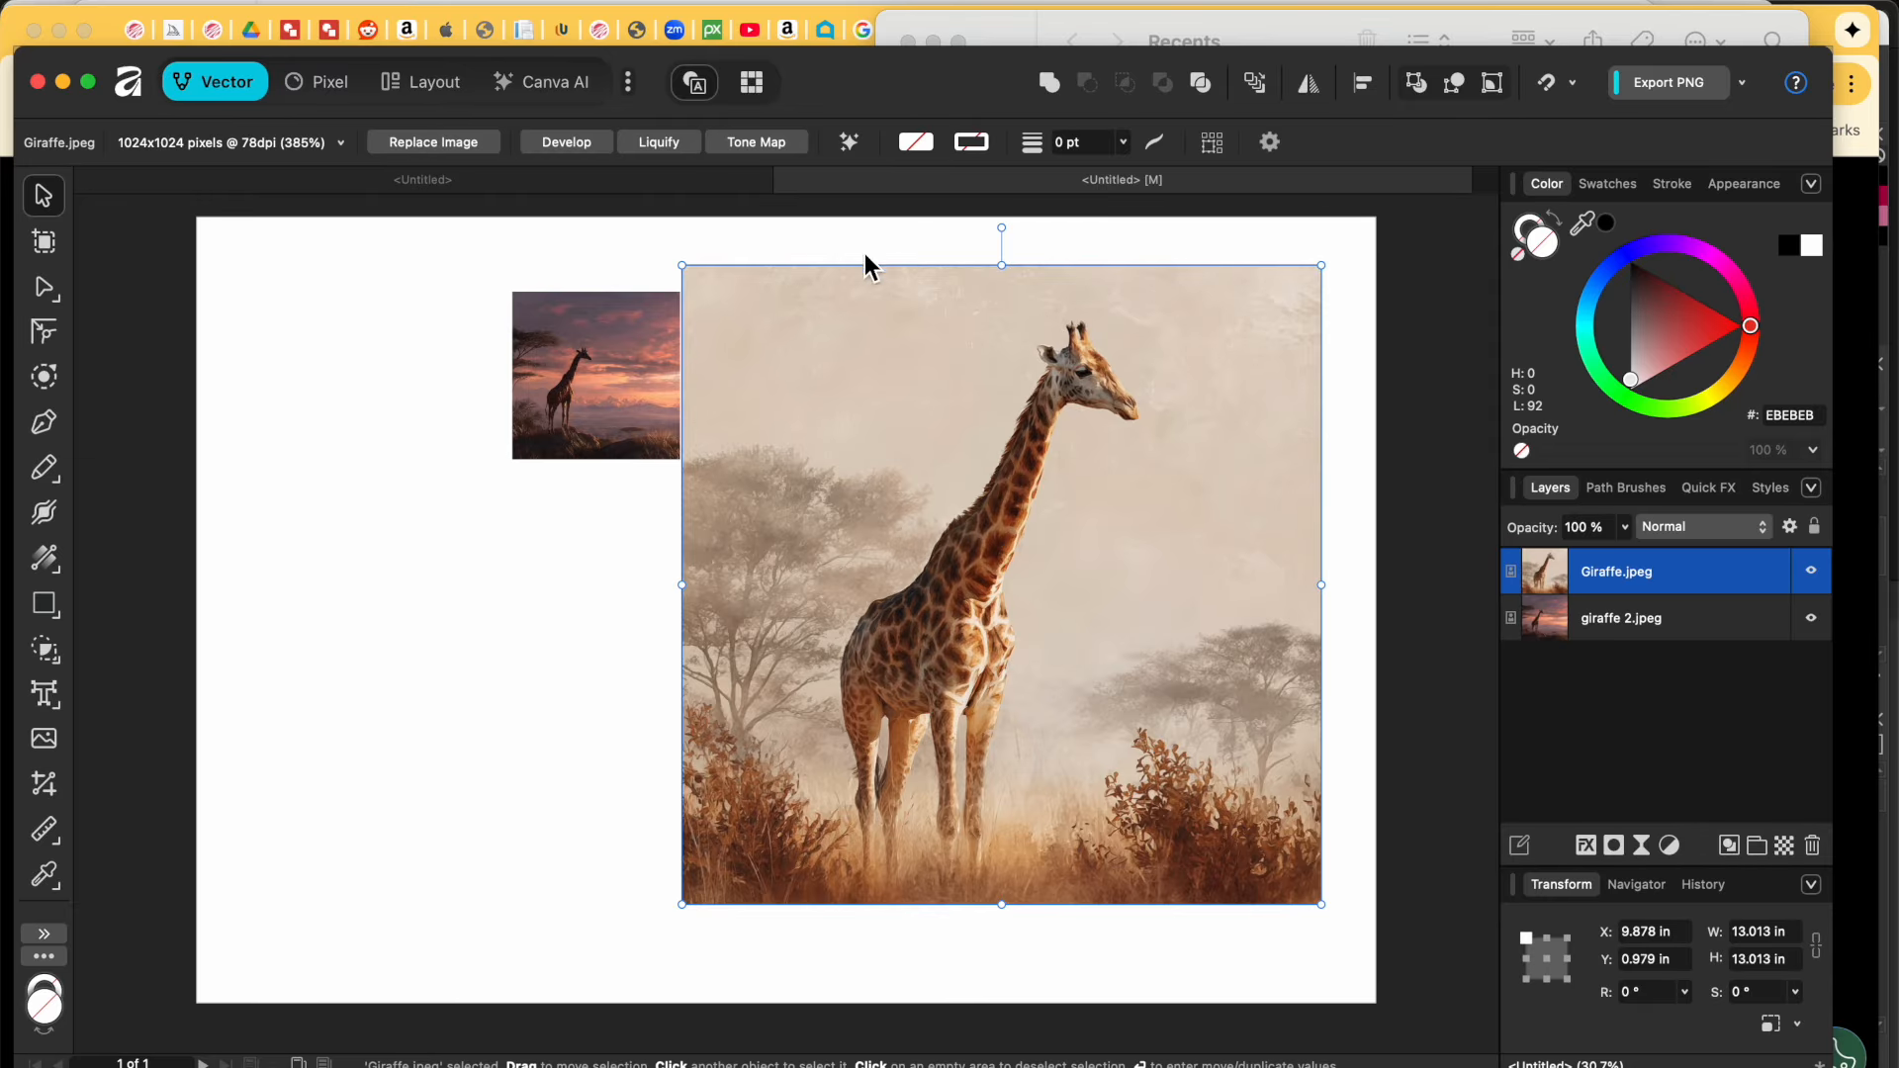
# Step: Remove the giraffe's background with Canva AI, resize it to 7.246 × 13.448 in, and move it left
pyautogui.click(853, 144)
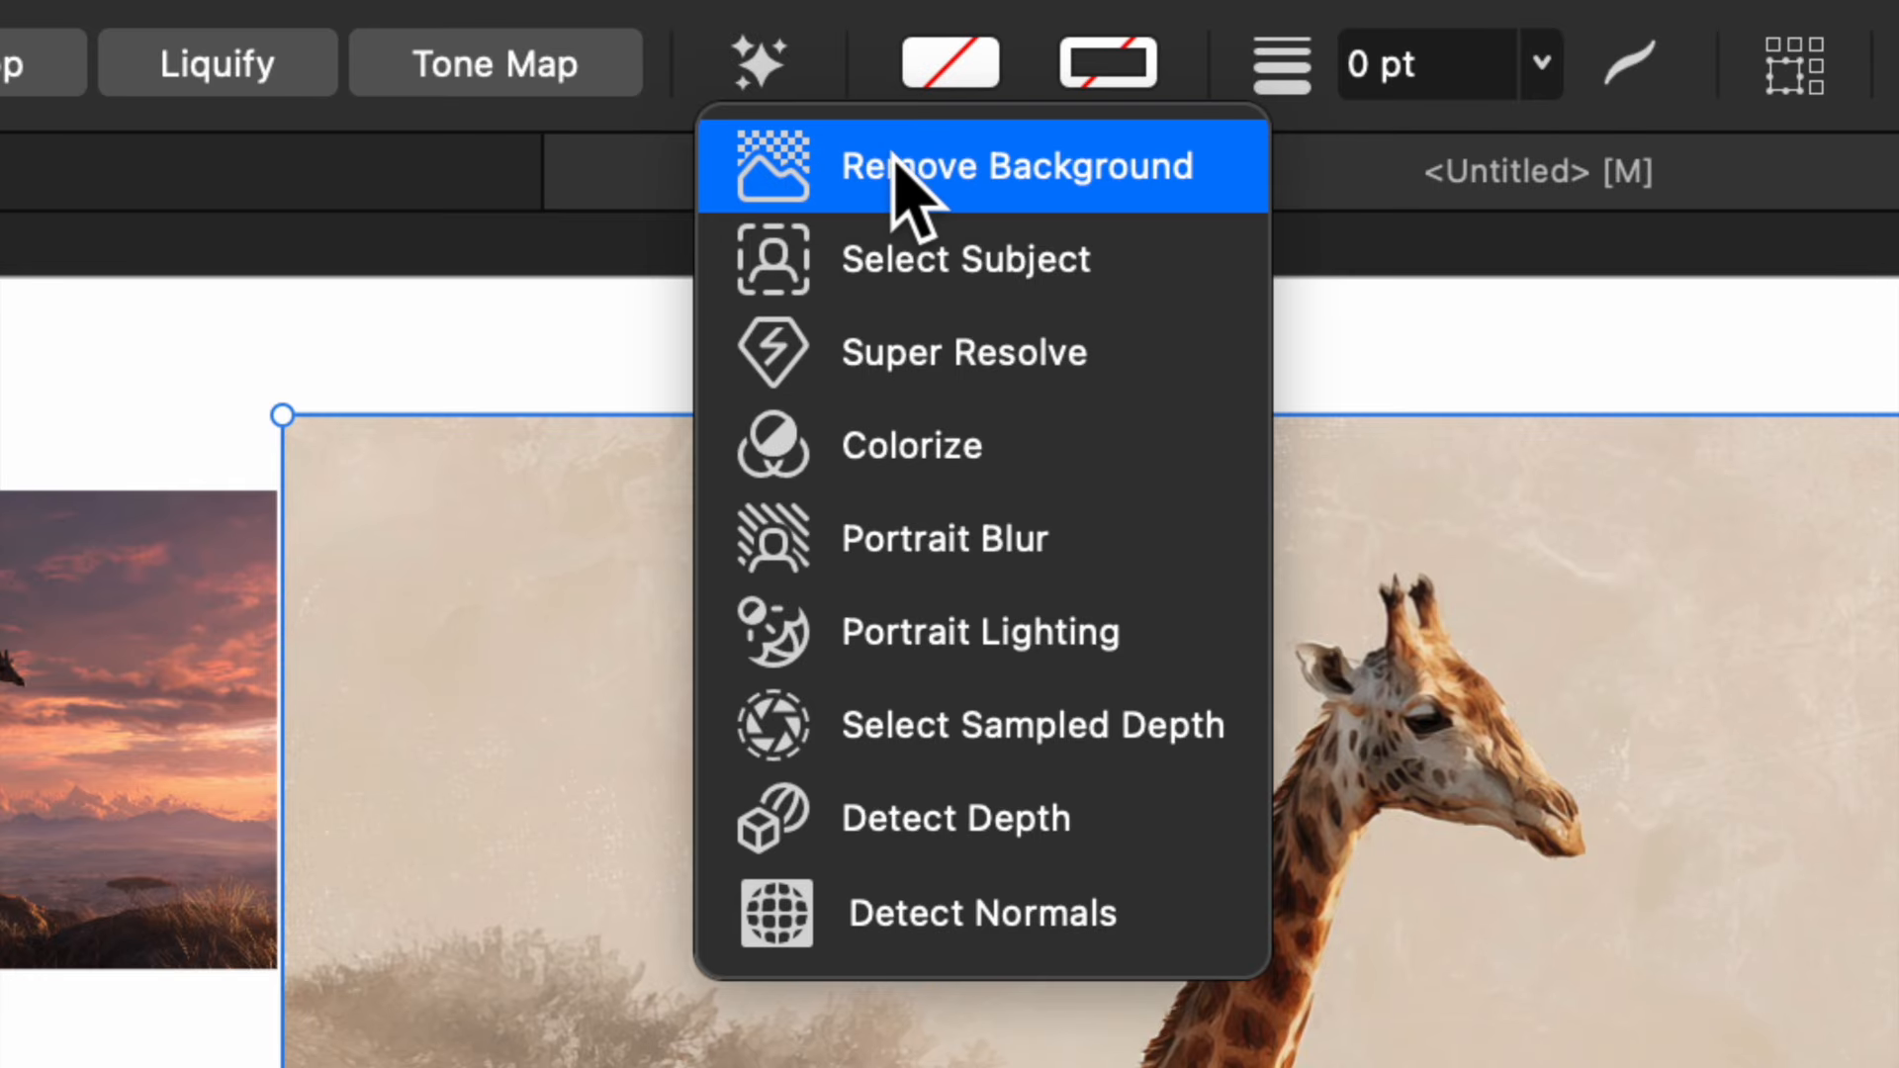
pyautogui.click(896, 161)
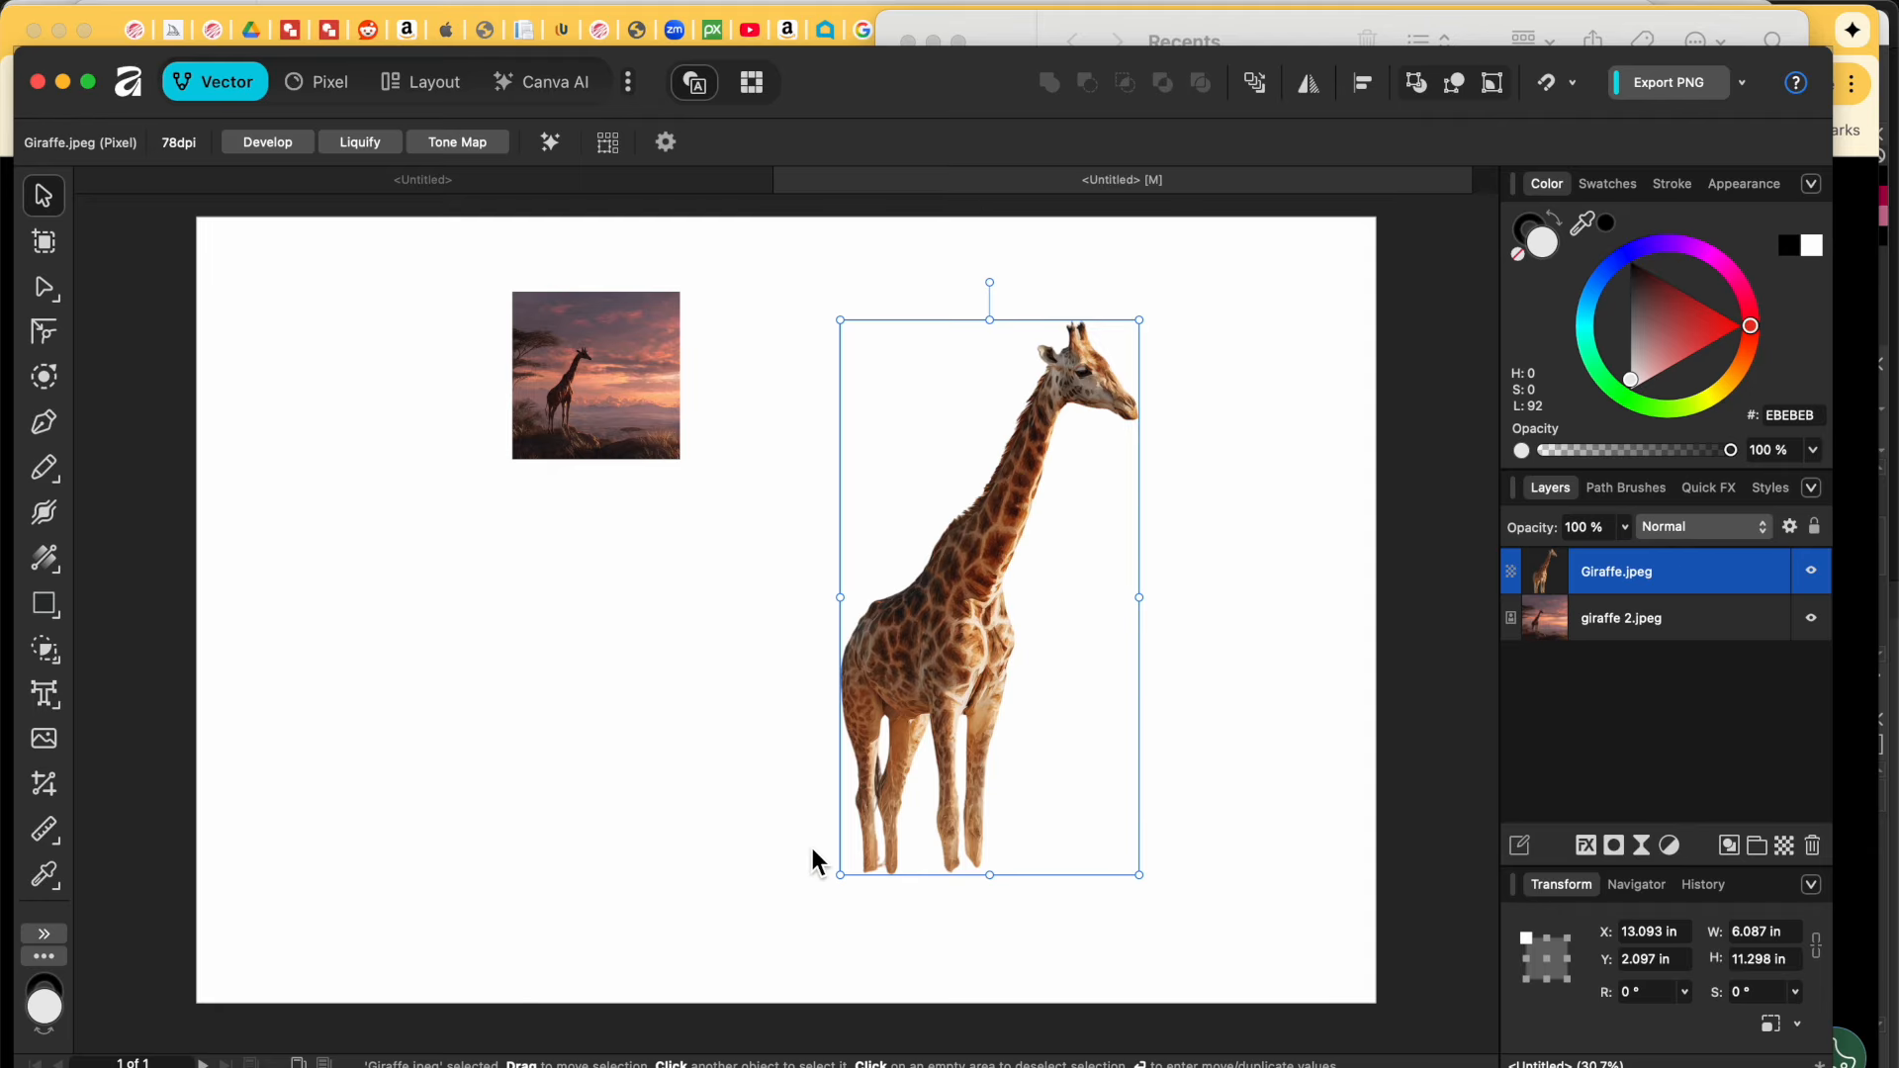
pyautogui.moveTo(840, 875); pyautogui.dragTo(757, 977)
pyautogui.moveTo(893, 805); pyautogui.dragTo(466, 793)
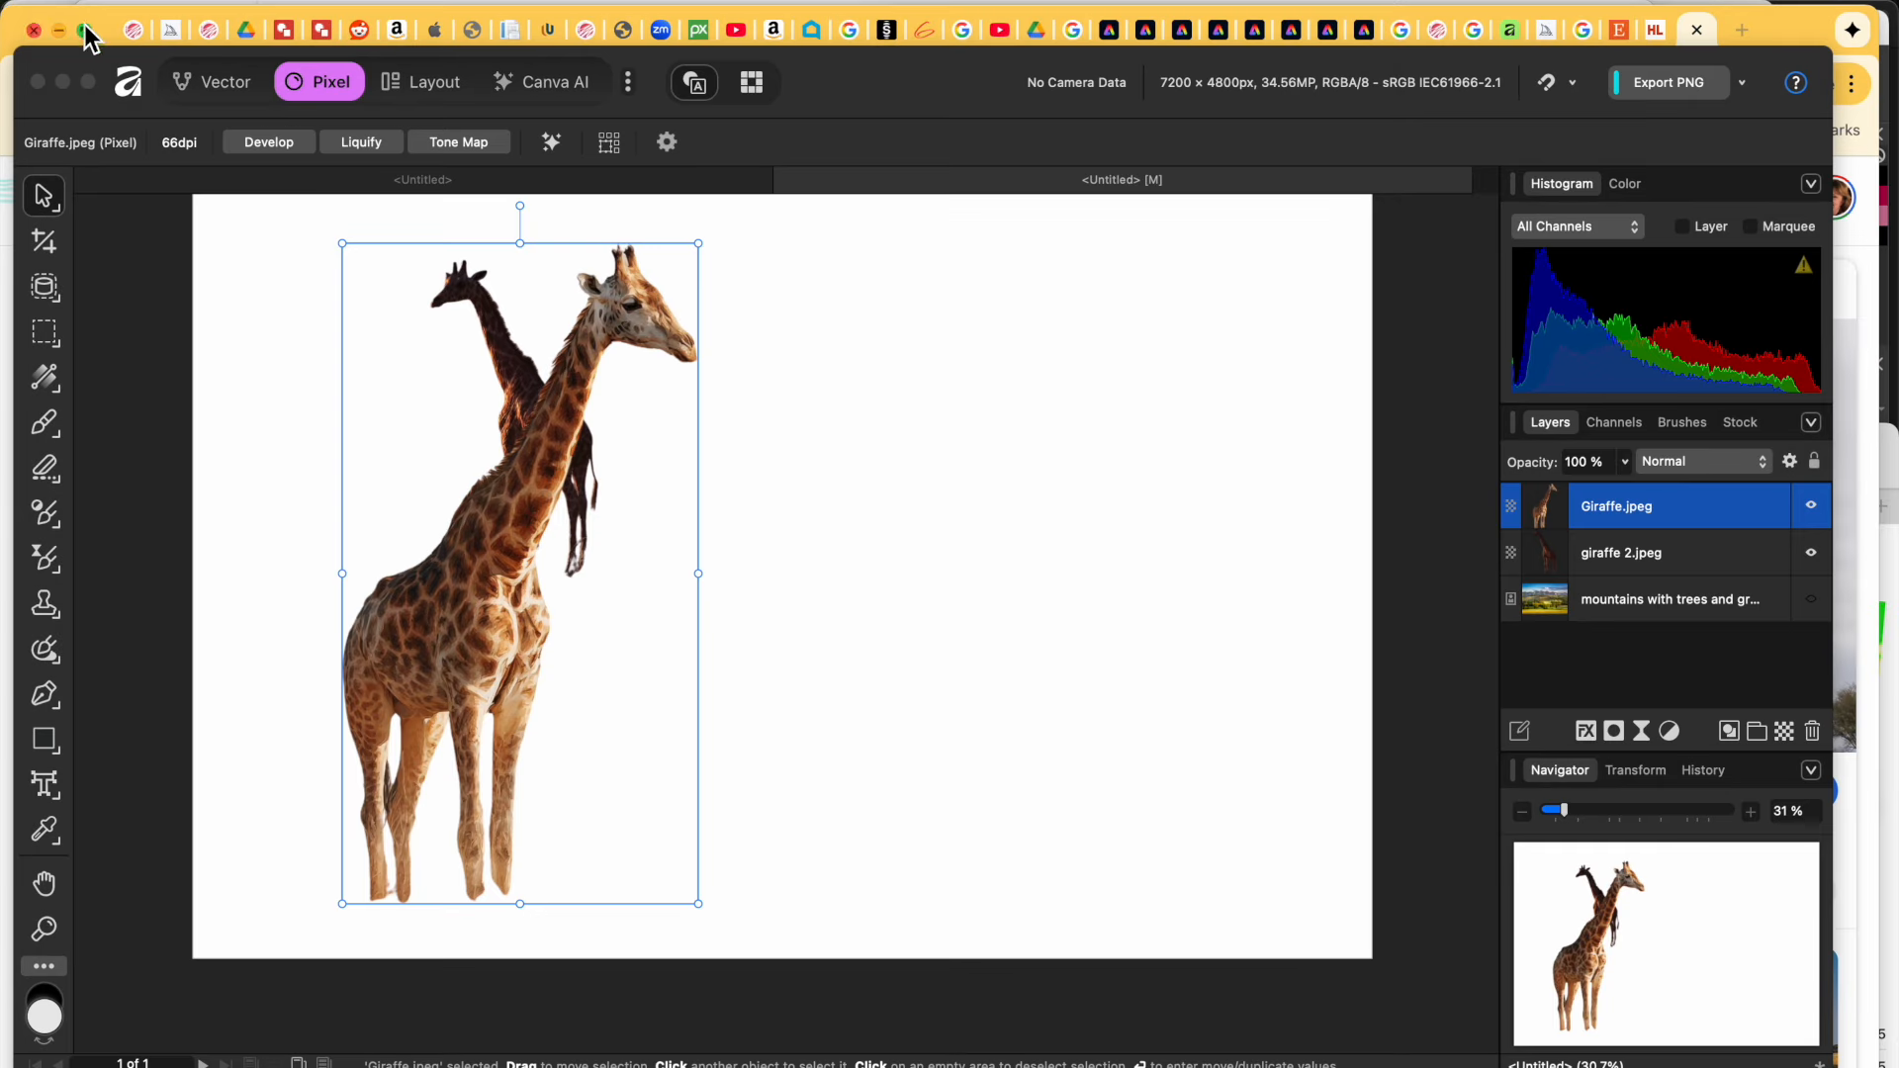
pyautogui.click(1421, 516)
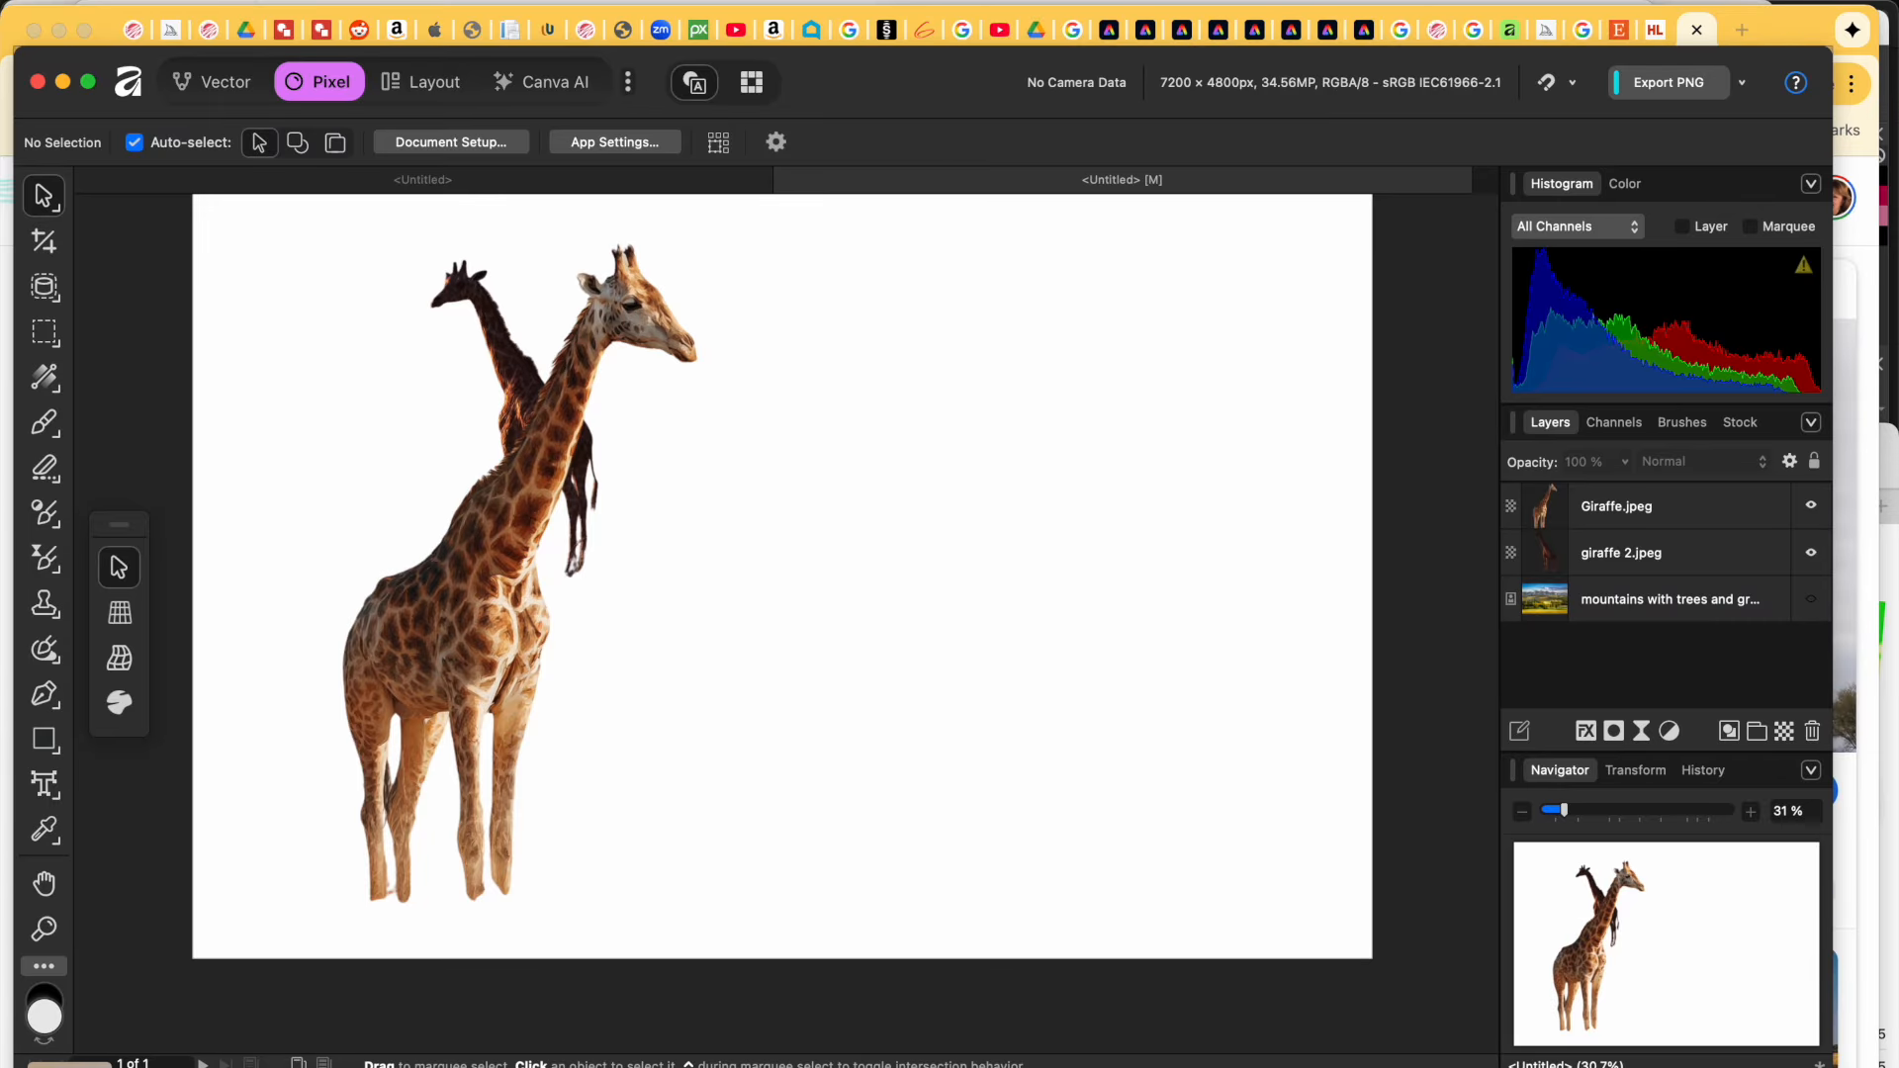
# Step: Bring Finder forward, close the Recents window, and preview the trees and screenshot files
pyautogui.click(69, 1067)
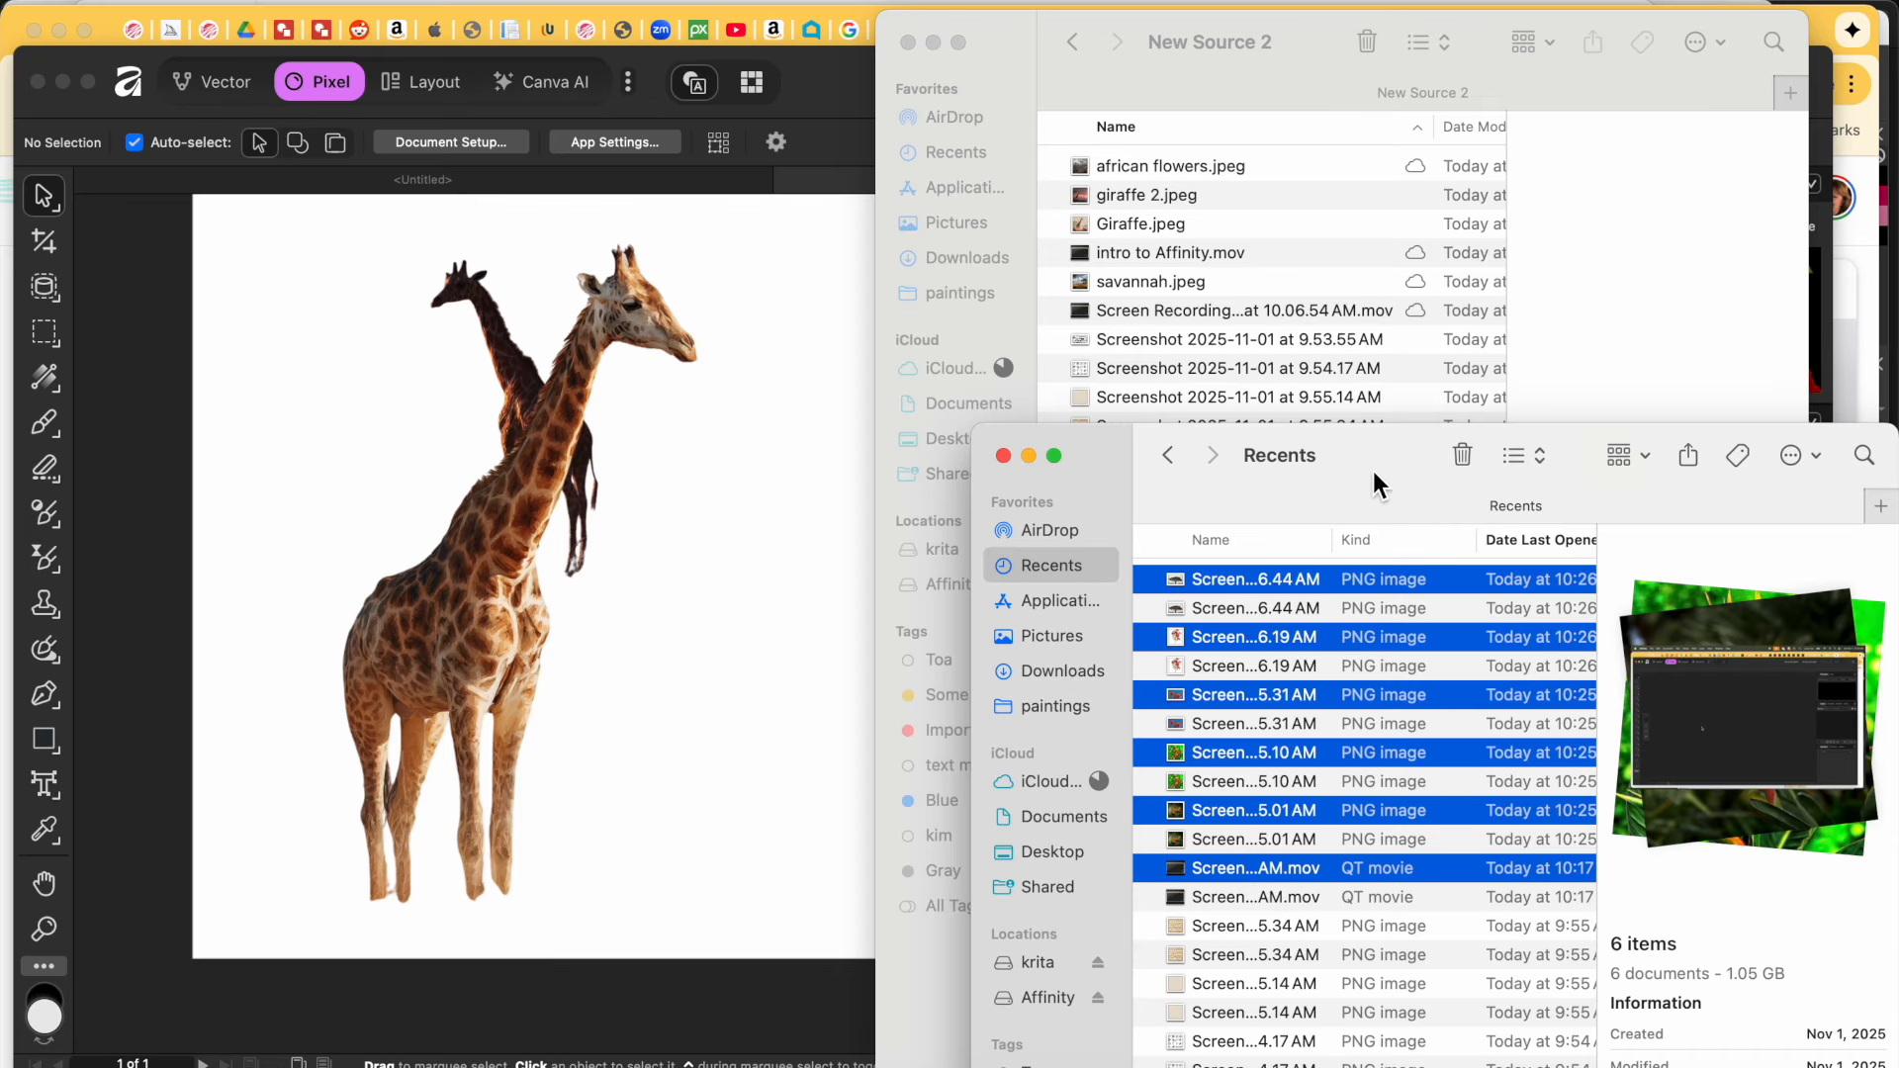
pyautogui.click(1004, 457)
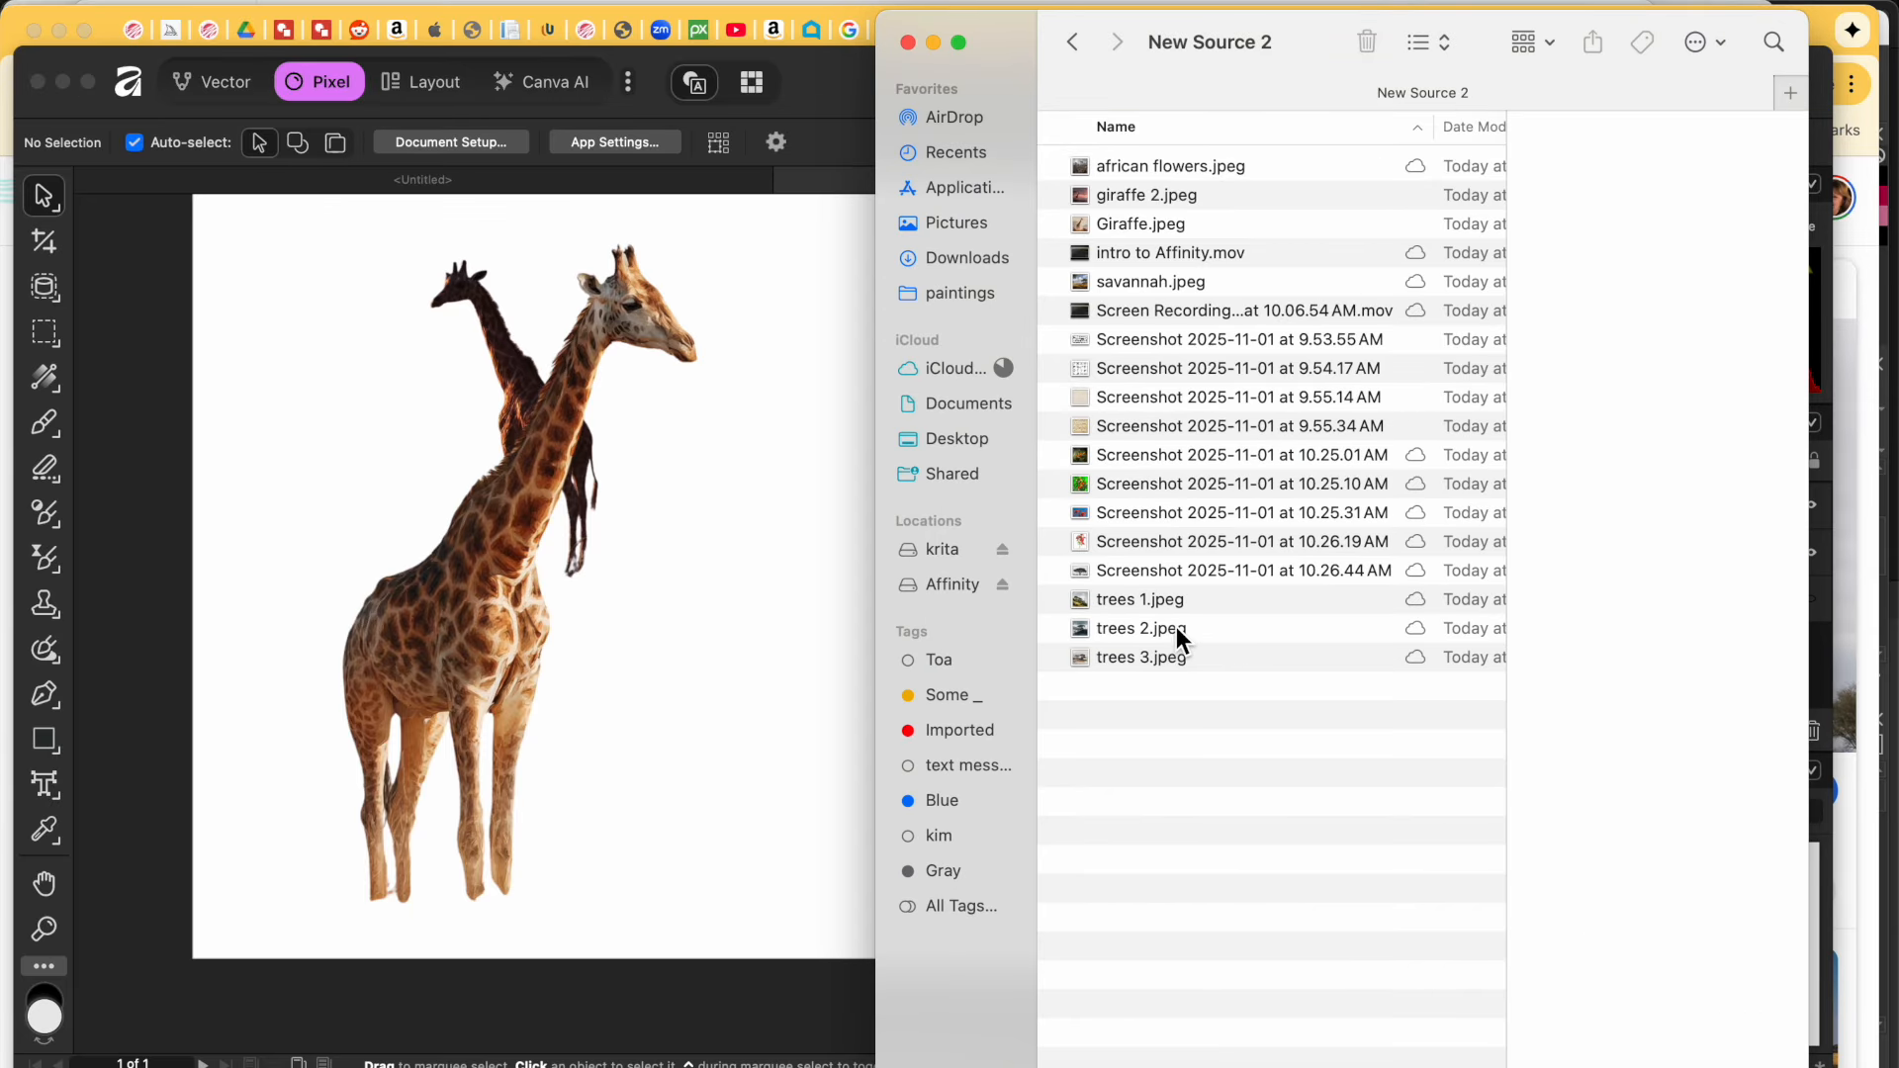
pyautogui.click(1143, 657)
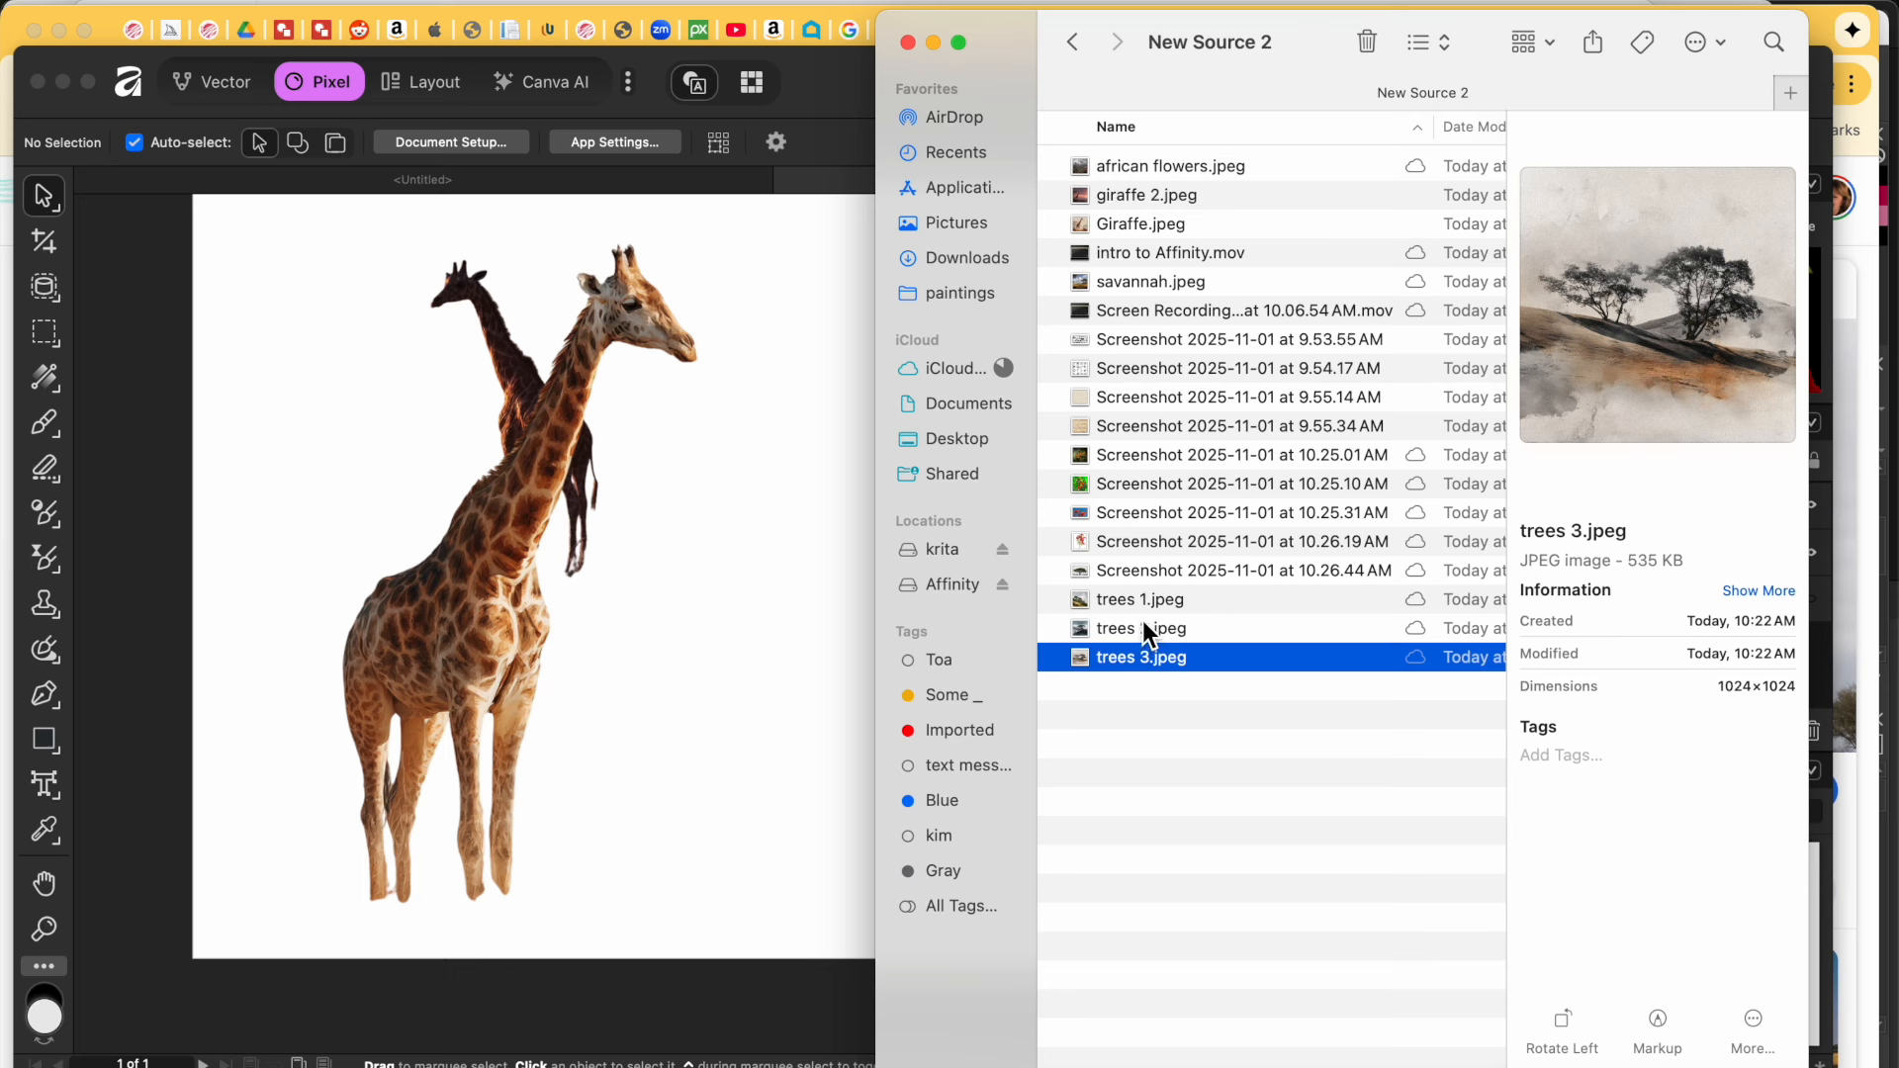
pyautogui.click(1143, 623)
pyautogui.click(1145, 600)
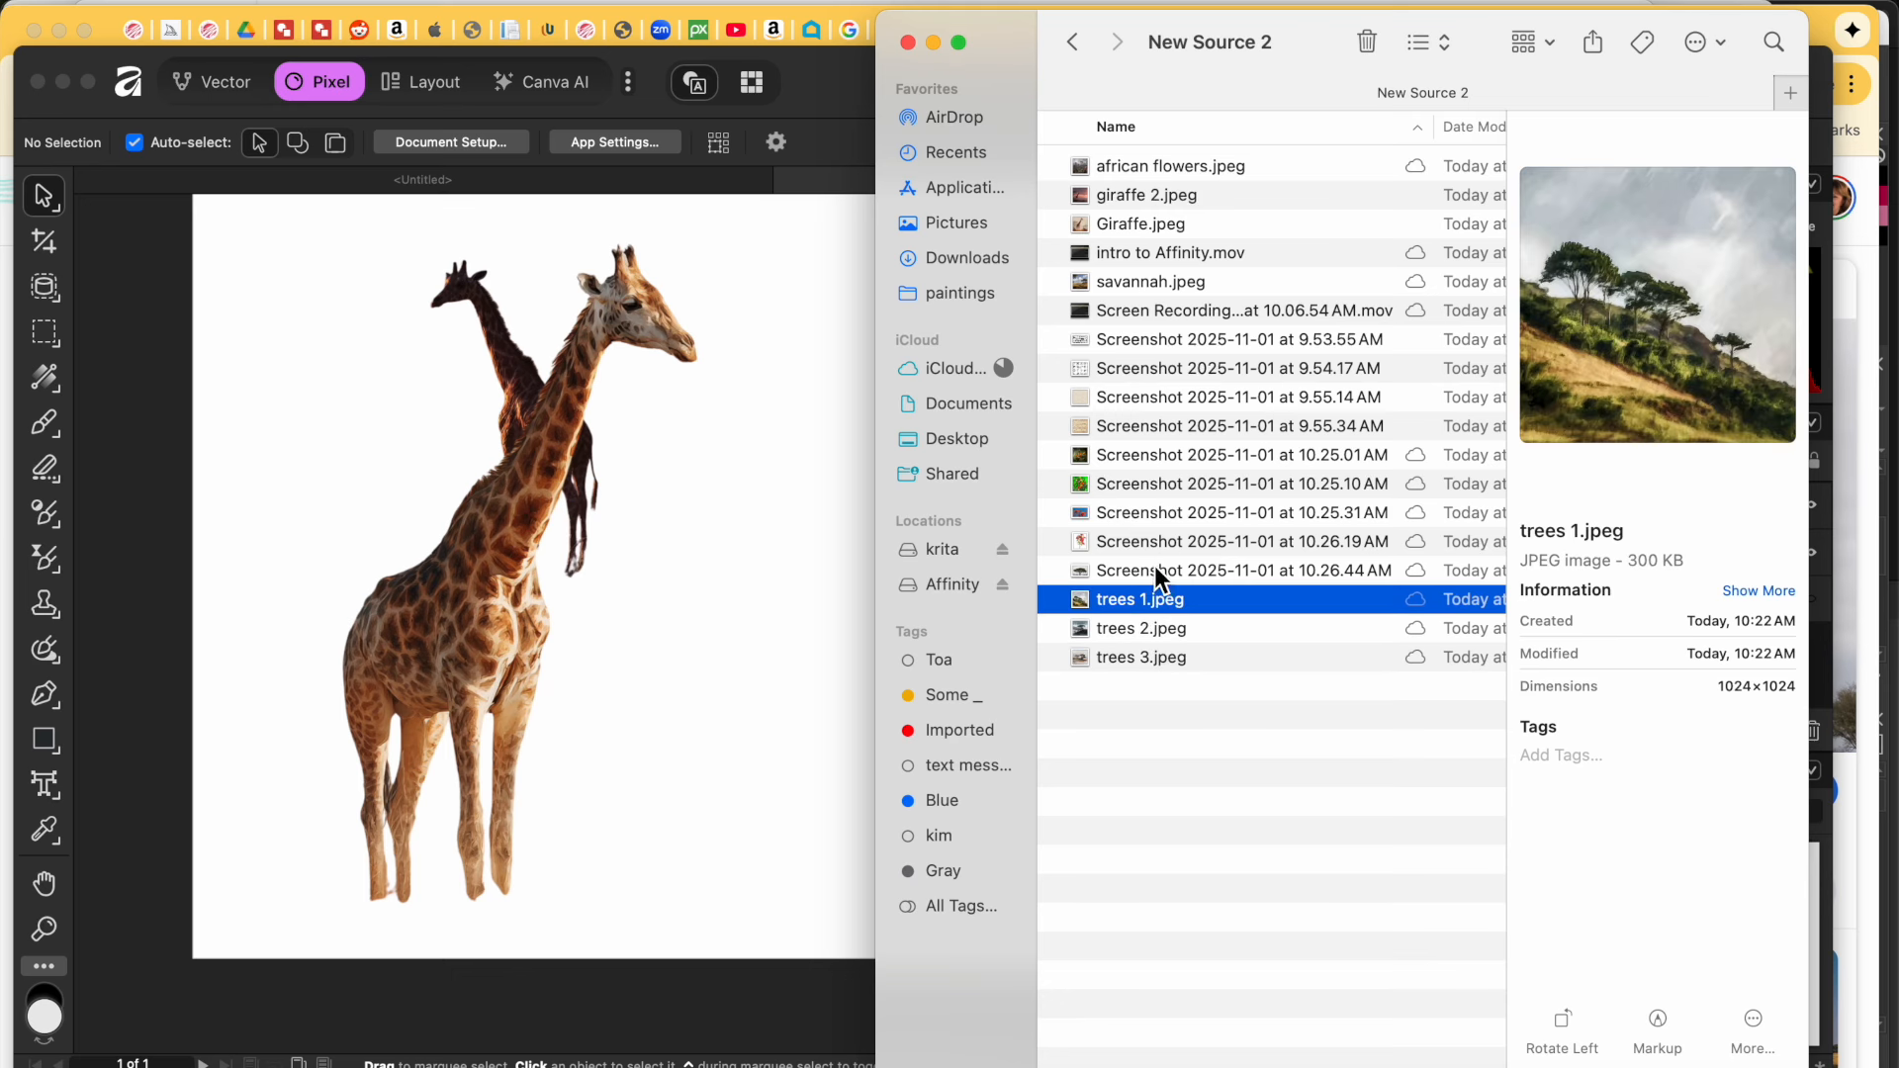
pyautogui.click(1154, 568)
pyautogui.click(1156, 540)
pyautogui.click(1156, 520)
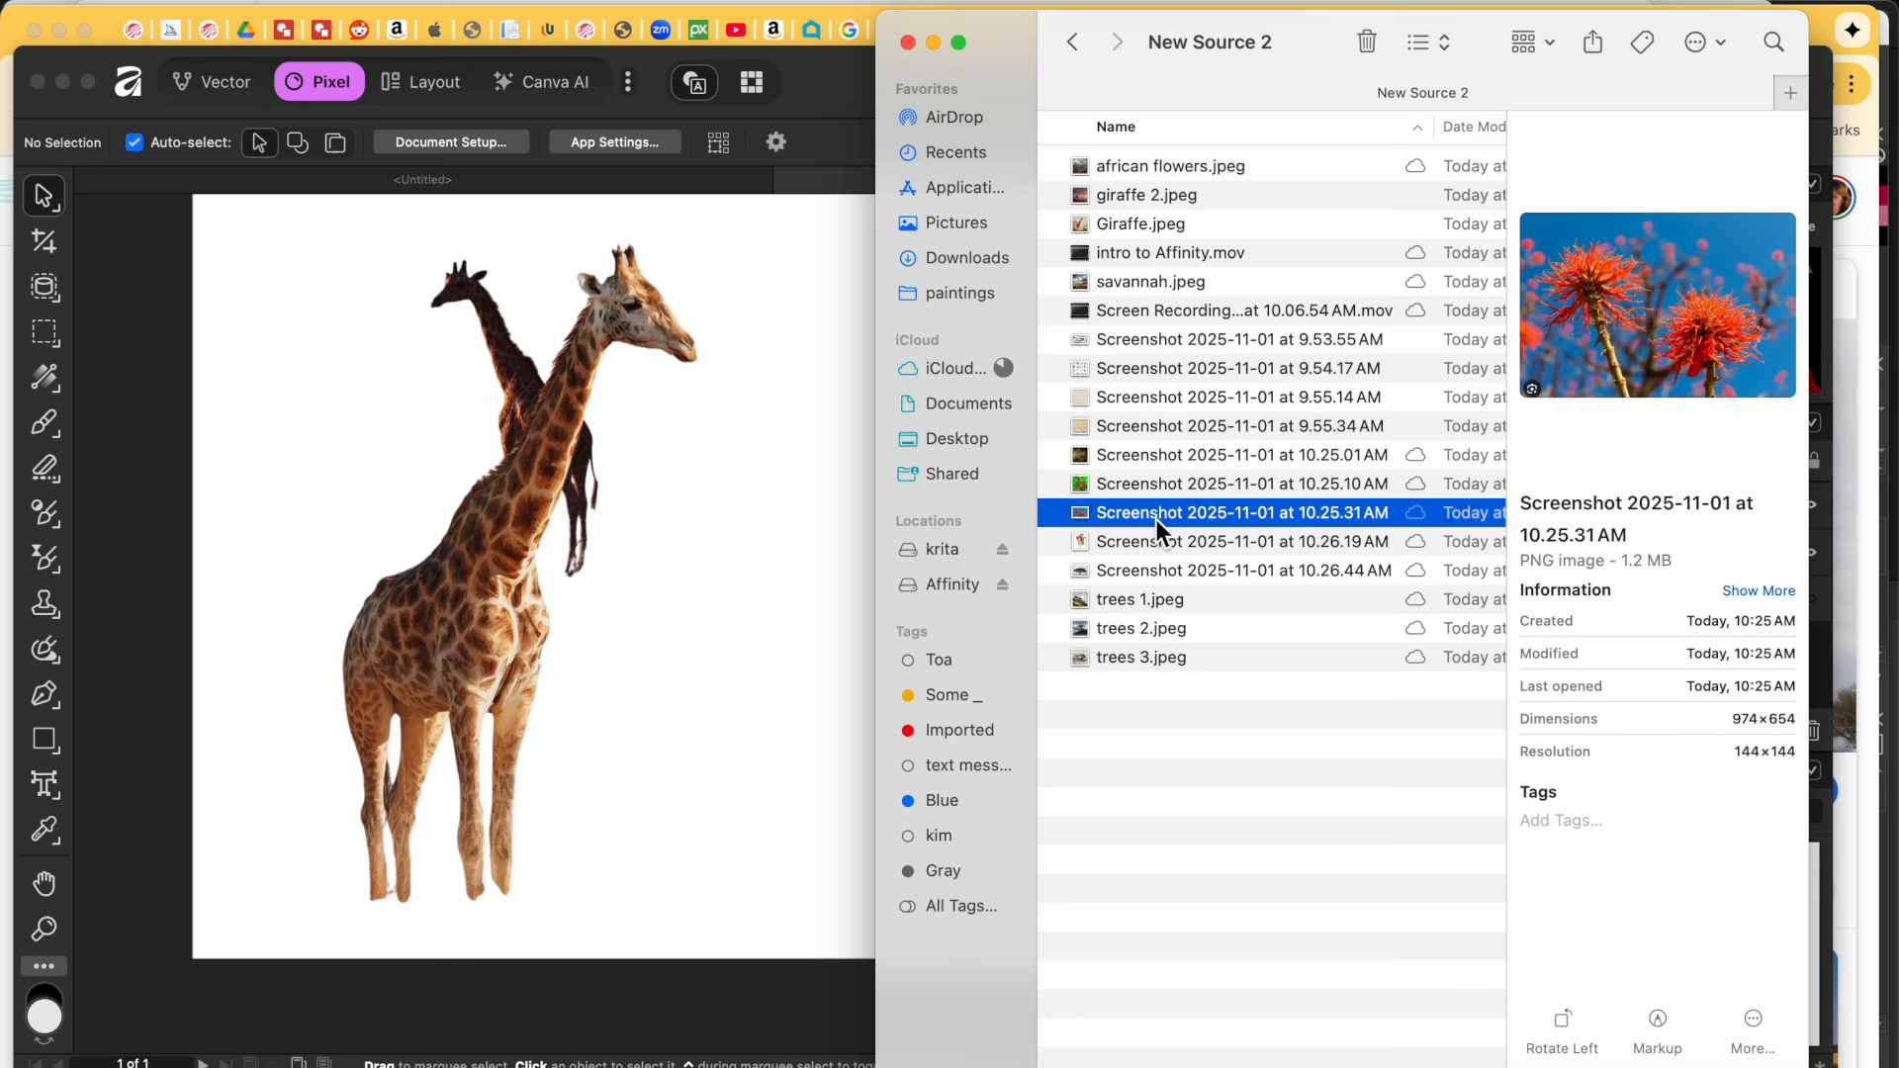
# Step: Browse the other source images, then drag trees 1.jpeg into the Affinity document
pyautogui.click(1160, 253)
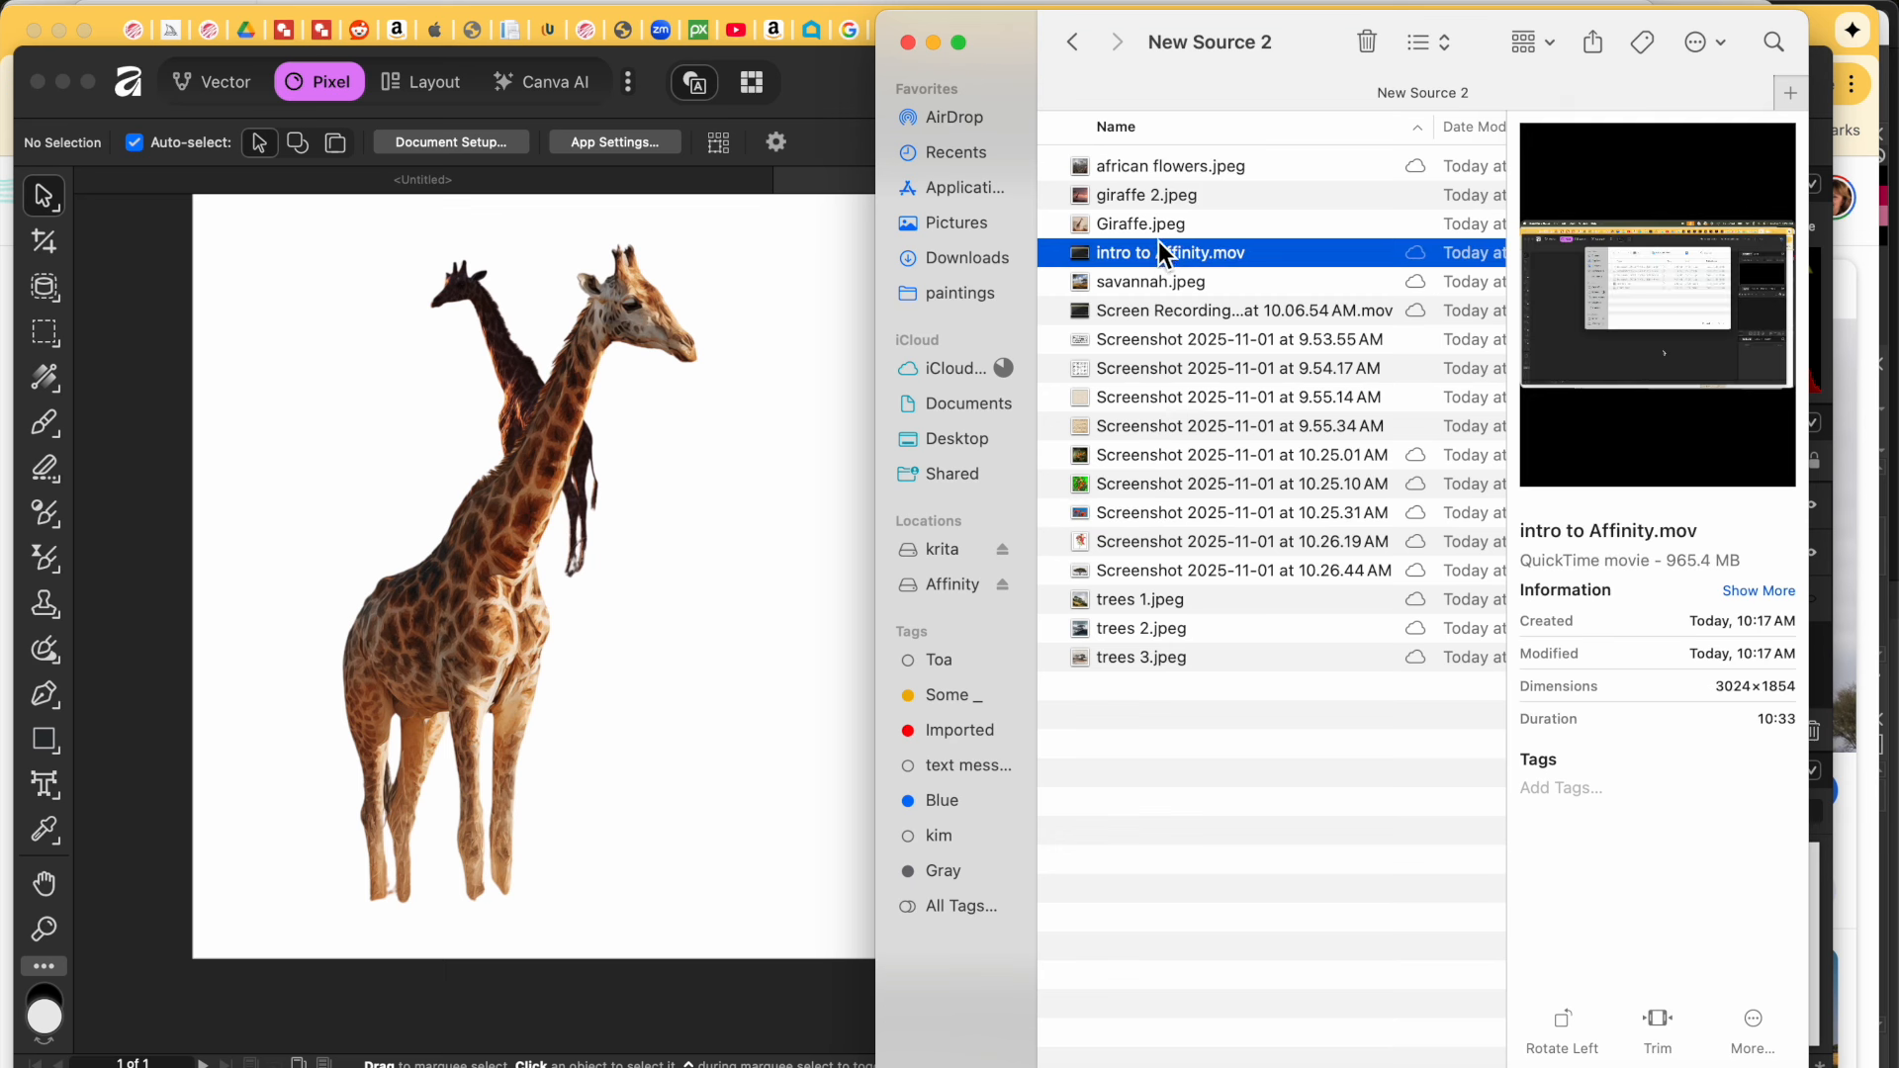
pyautogui.click(1154, 226)
pyautogui.click(1133, 311)
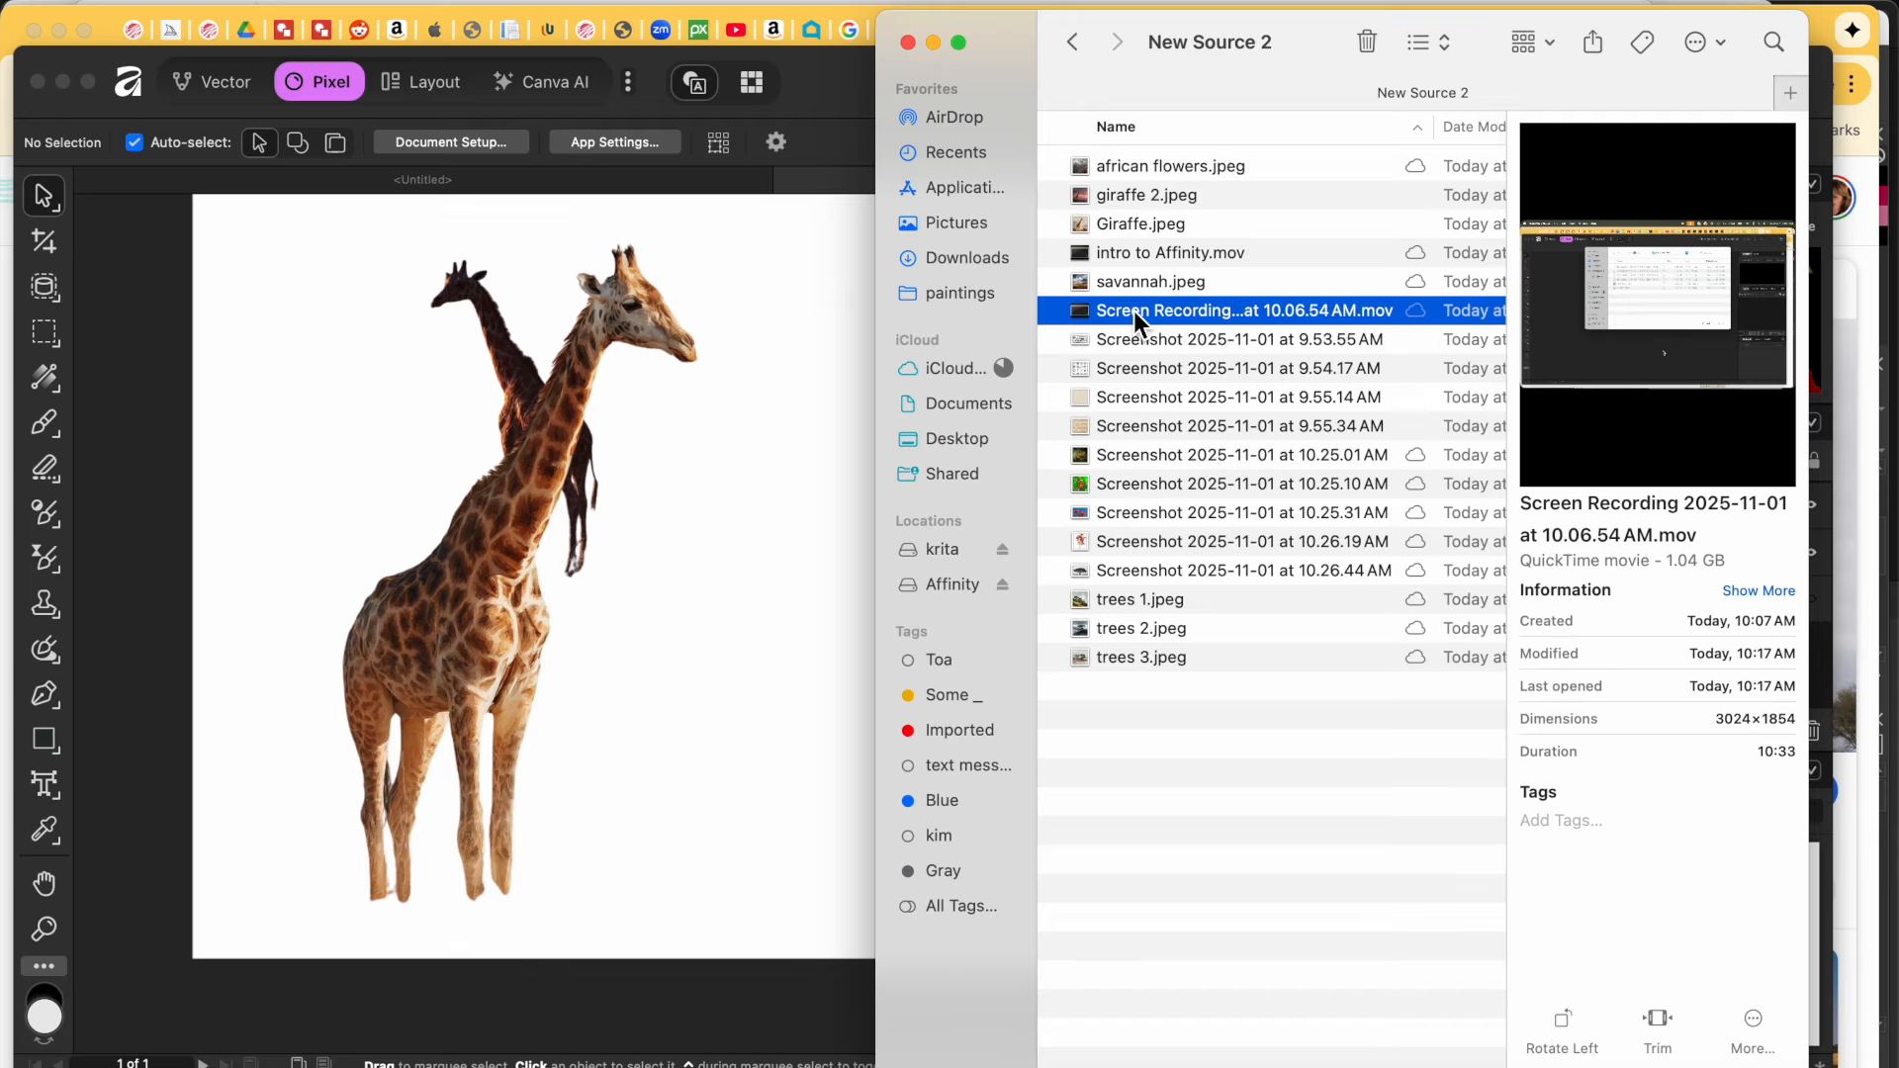
pyautogui.click(1128, 164)
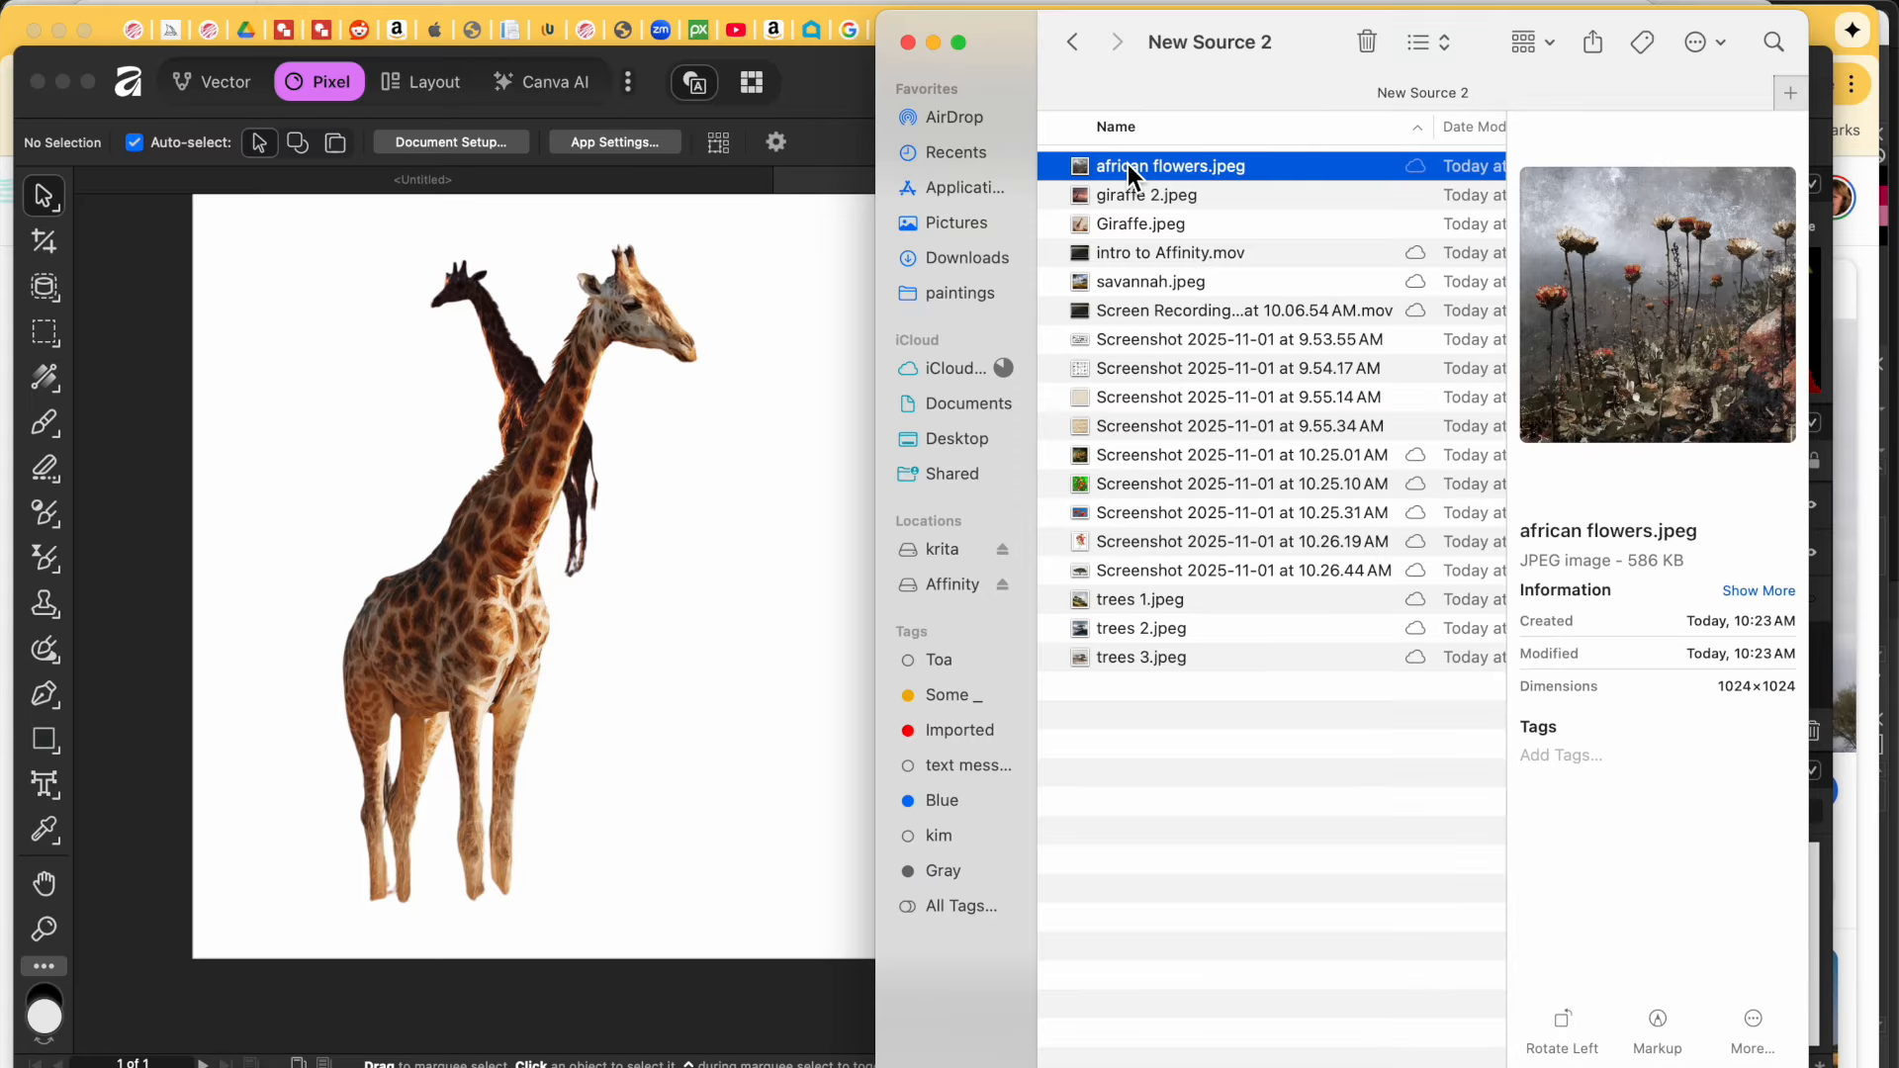
pyautogui.click(1173, 574)
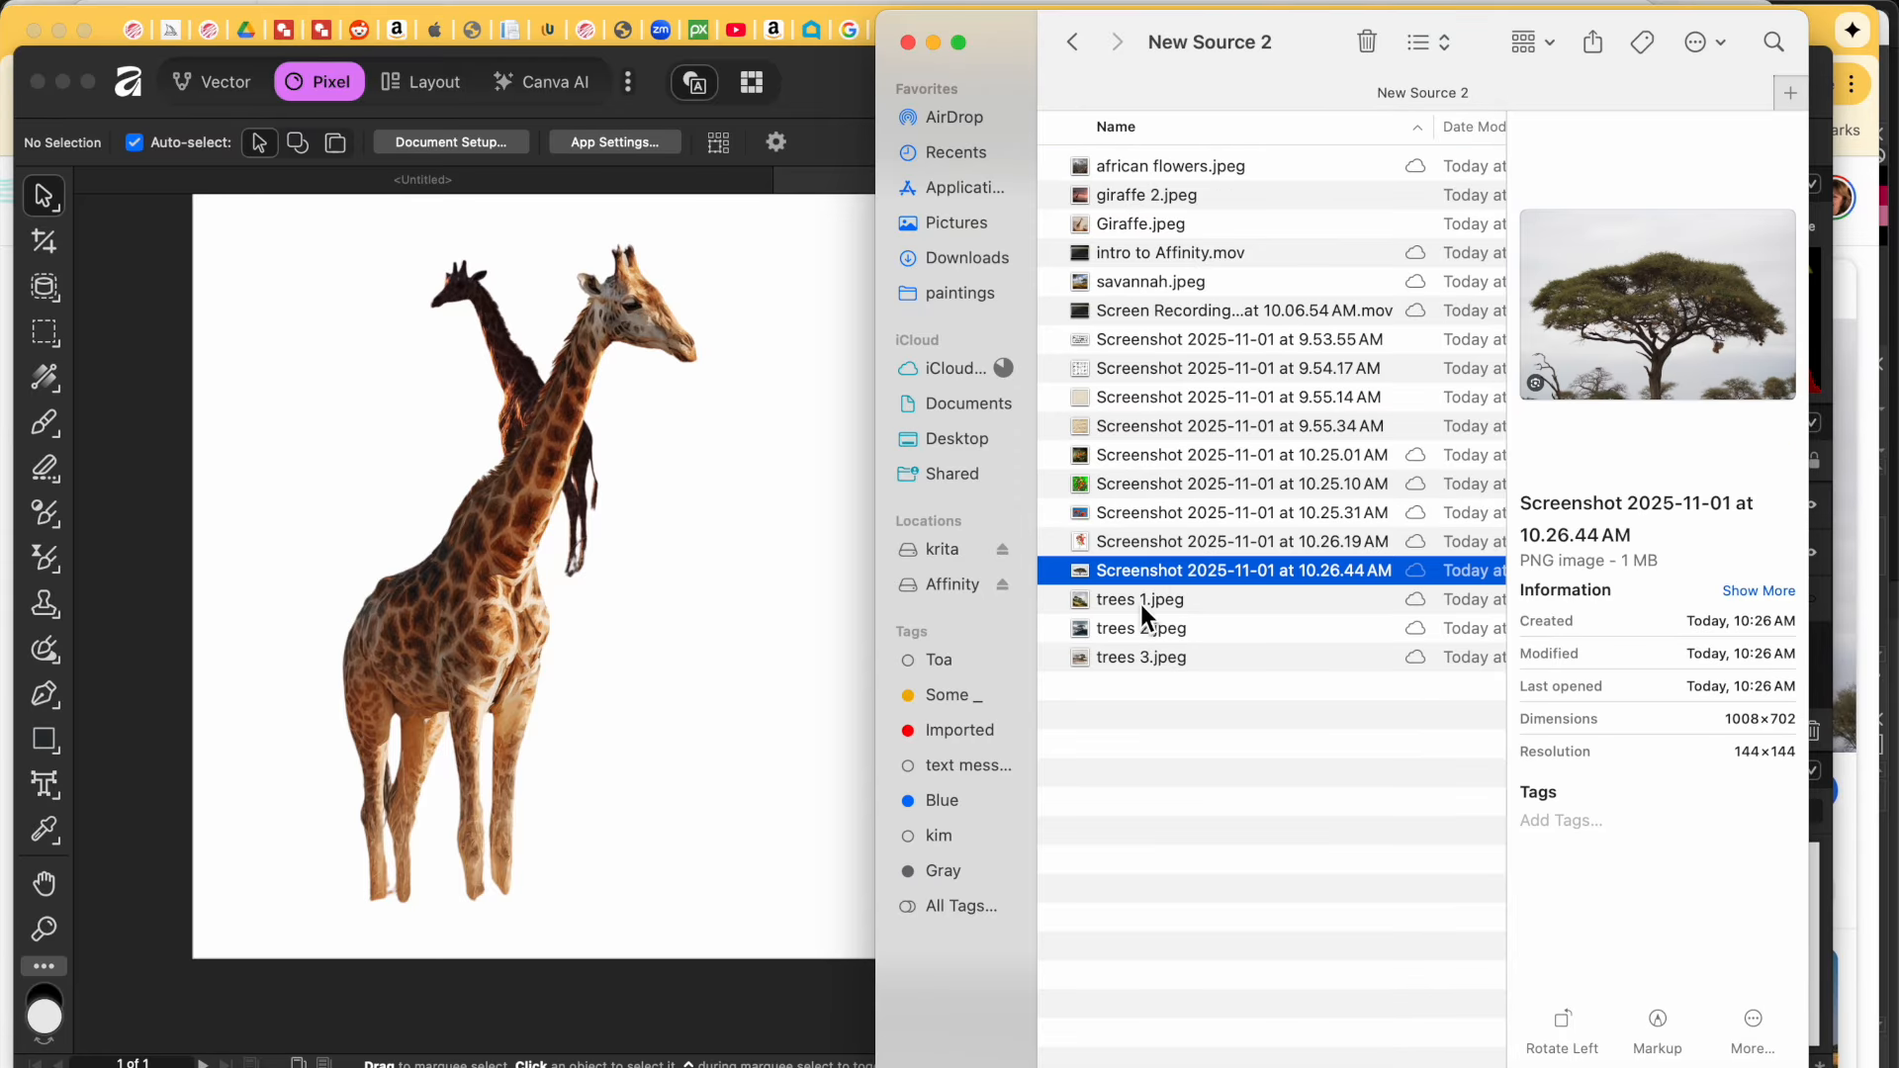
pyautogui.click(1141, 601)
pyautogui.moveTo(1142, 602); pyautogui.dragTo(657, 668)
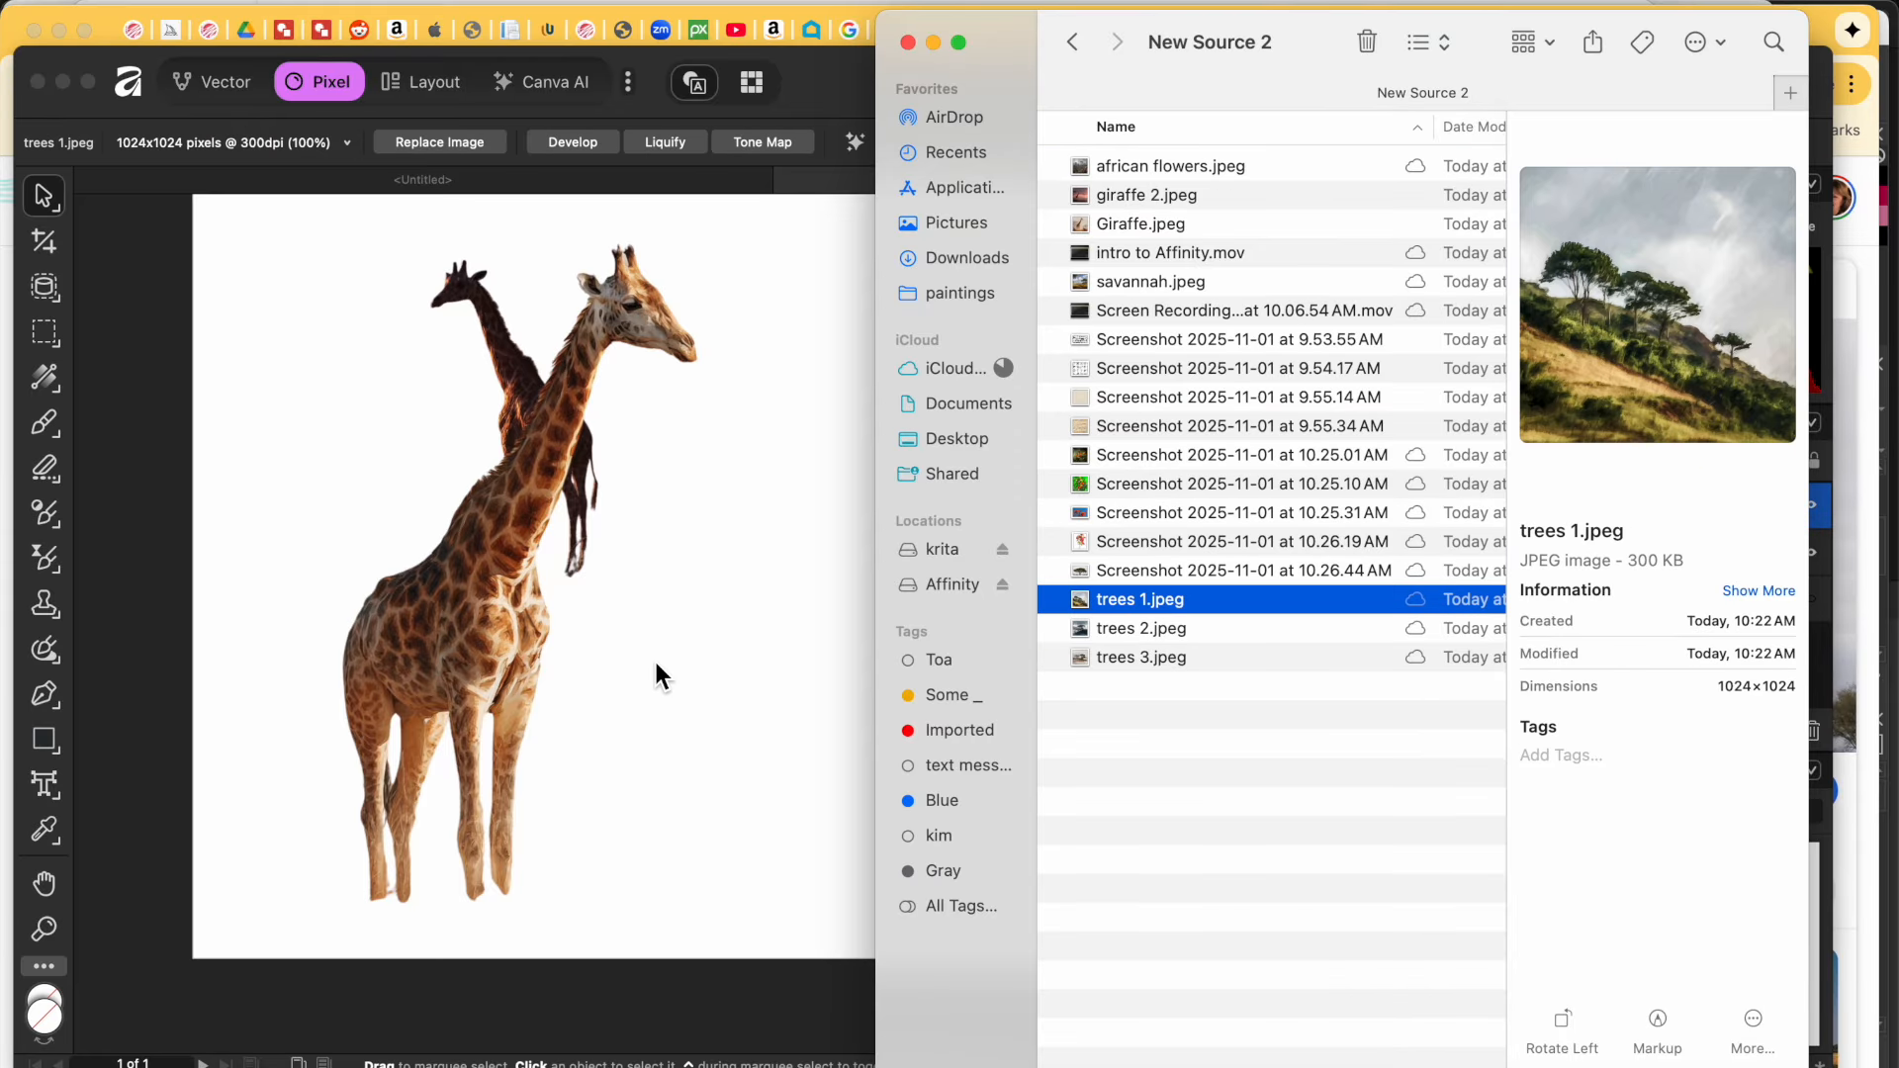
# Step: Enlarge trees 1.jpeg across most of the page, shift it right, and layer it below both giraffes
pyautogui.click(768, 769)
pyautogui.click(709, 682)
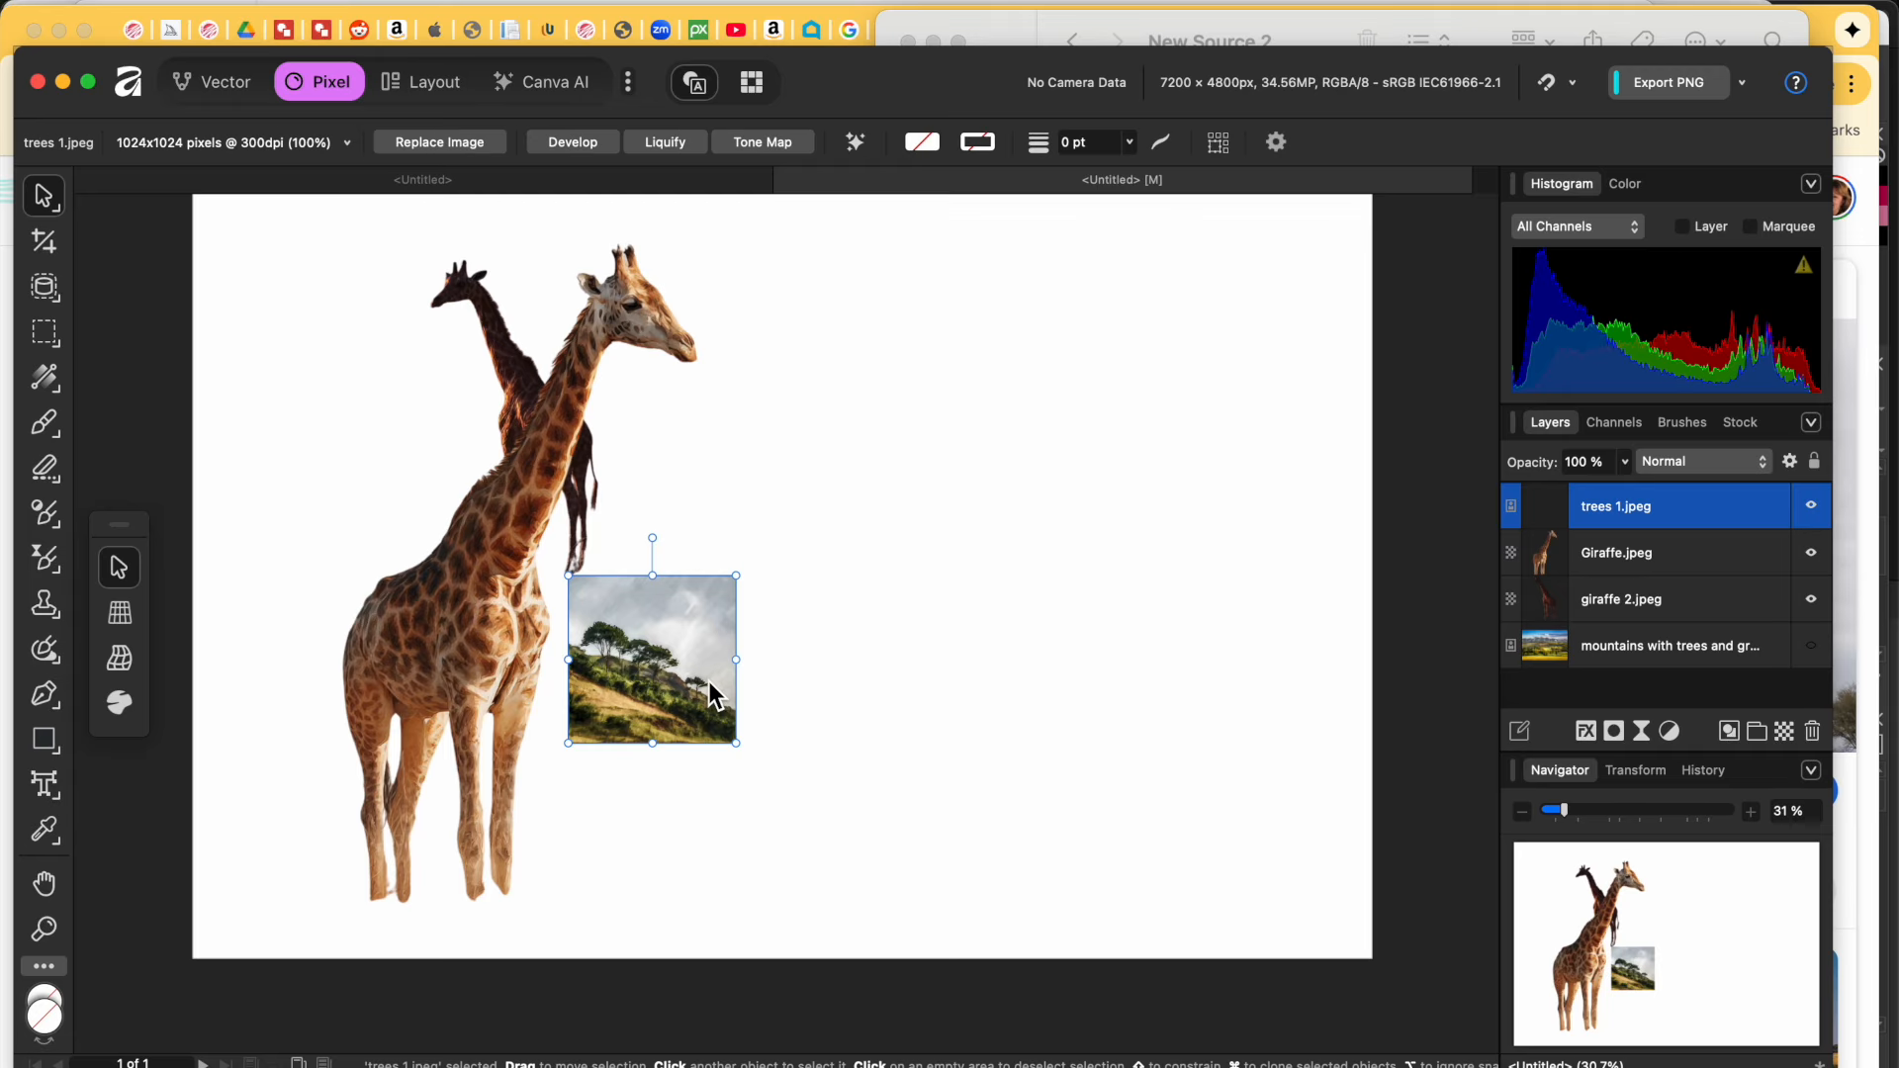
pyautogui.moveTo(740, 746); pyautogui.dragTo(1148, 920)
pyautogui.moveTo(571, 578); pyautogui.dragTo(41, 352)
pyautogui.hscroll(5, 542, 391)
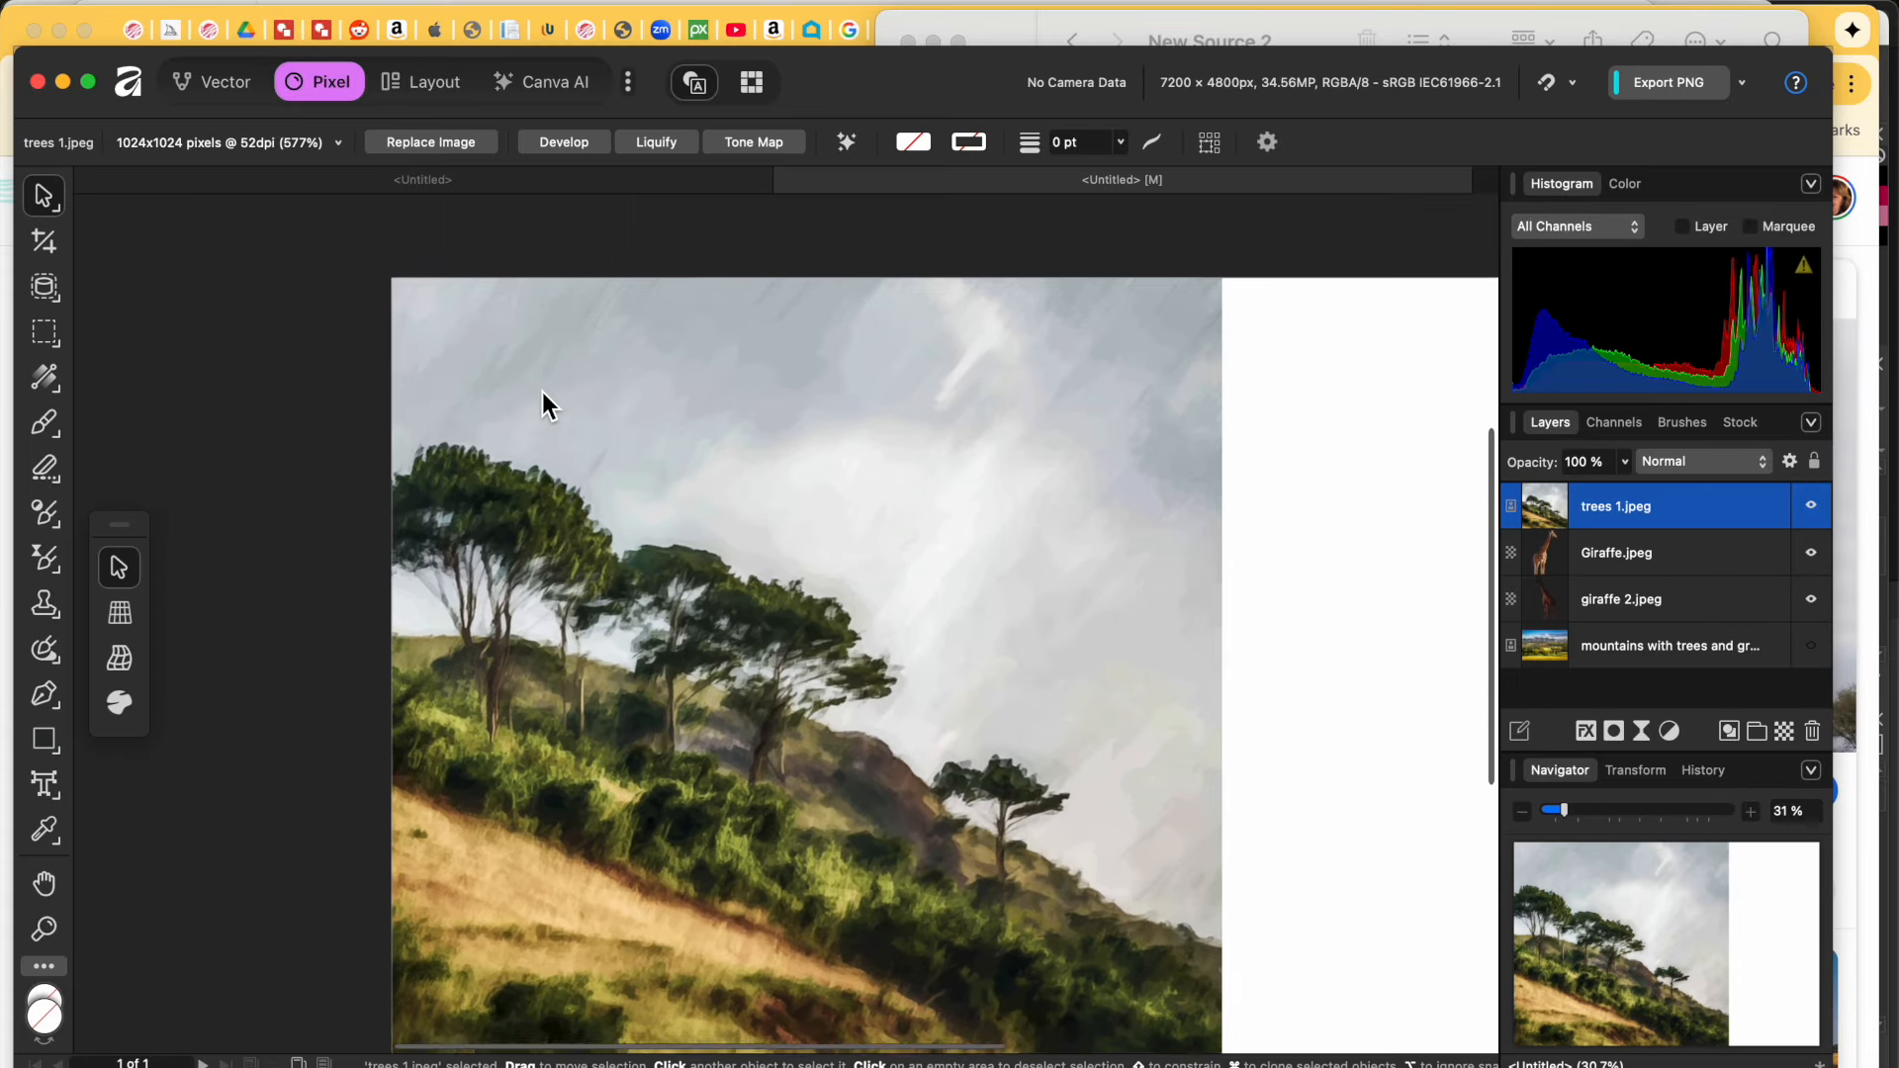
pyautogui.moveTo(564, 480); pyautogui.dragTo(671, 474)
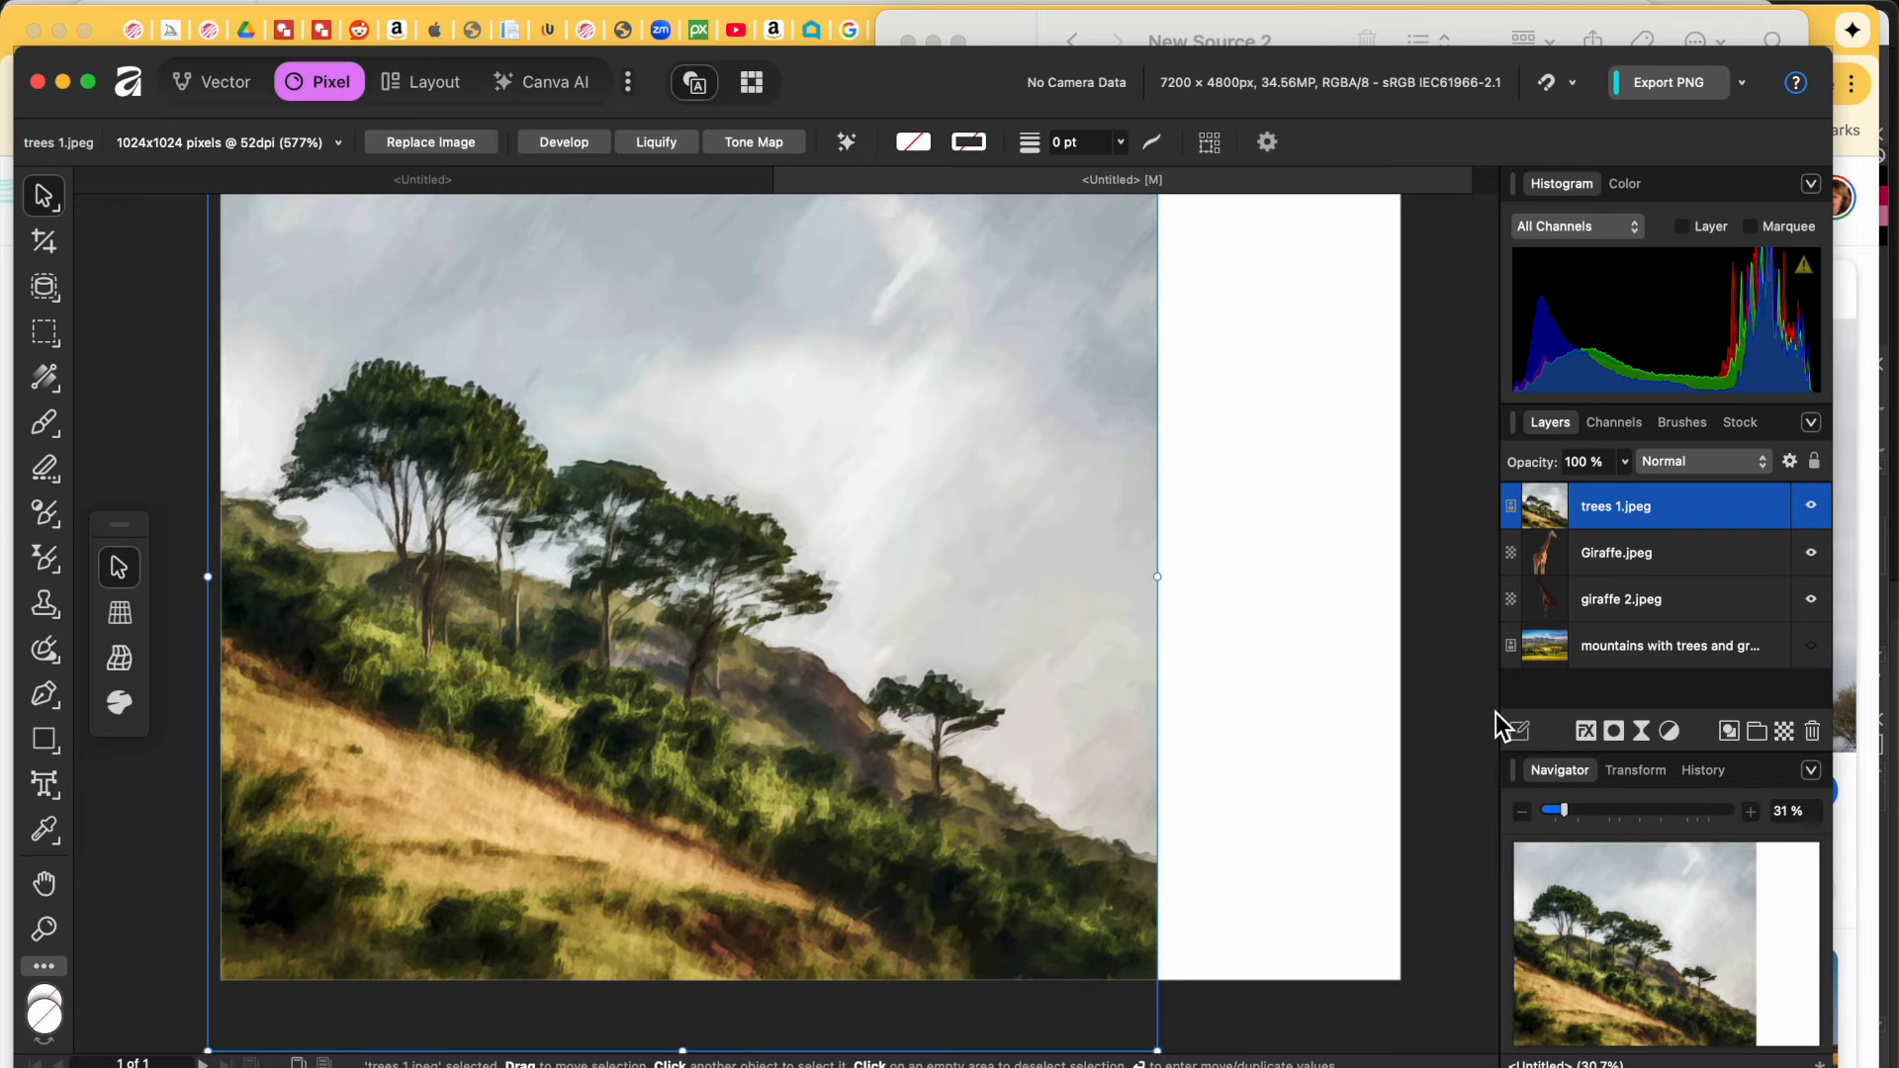
pyautogui.moveTo(1651, 493); pyautogui.dragTo(1634, 620)
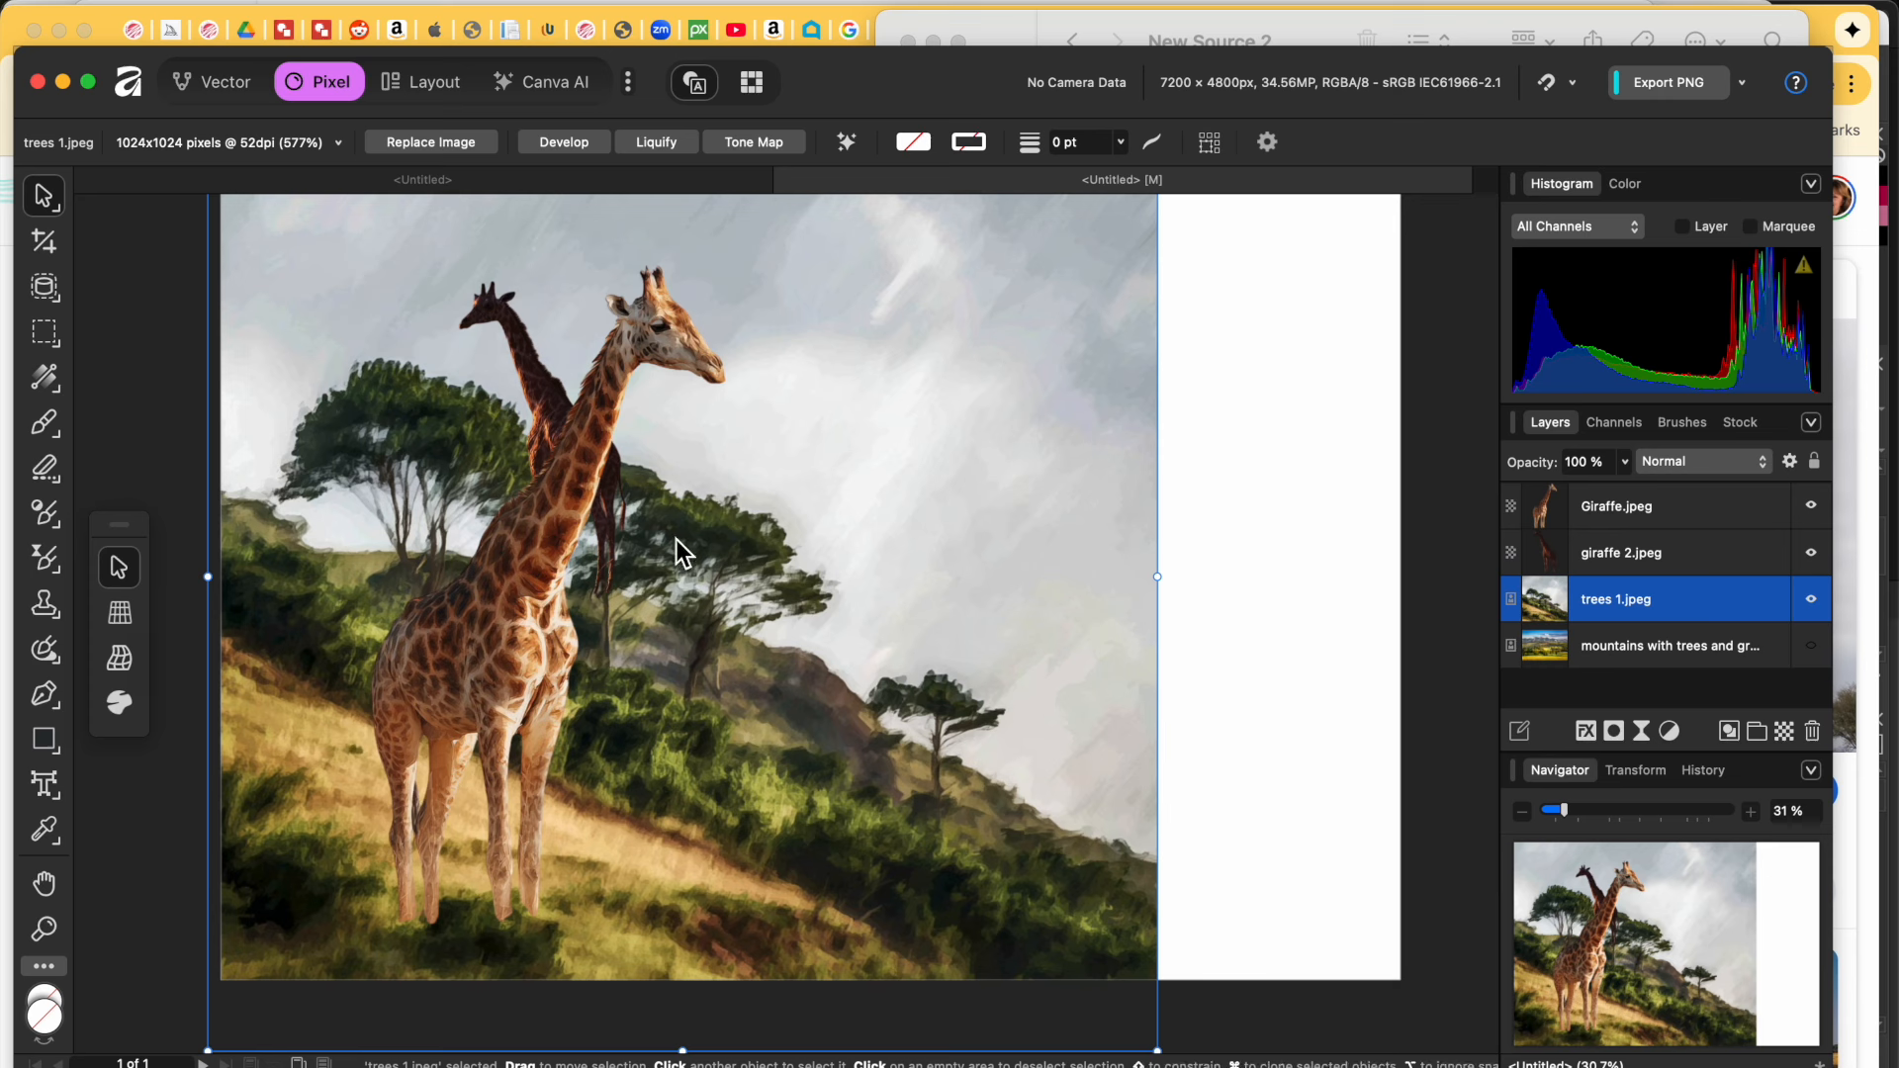
pyautogui.press('Return')
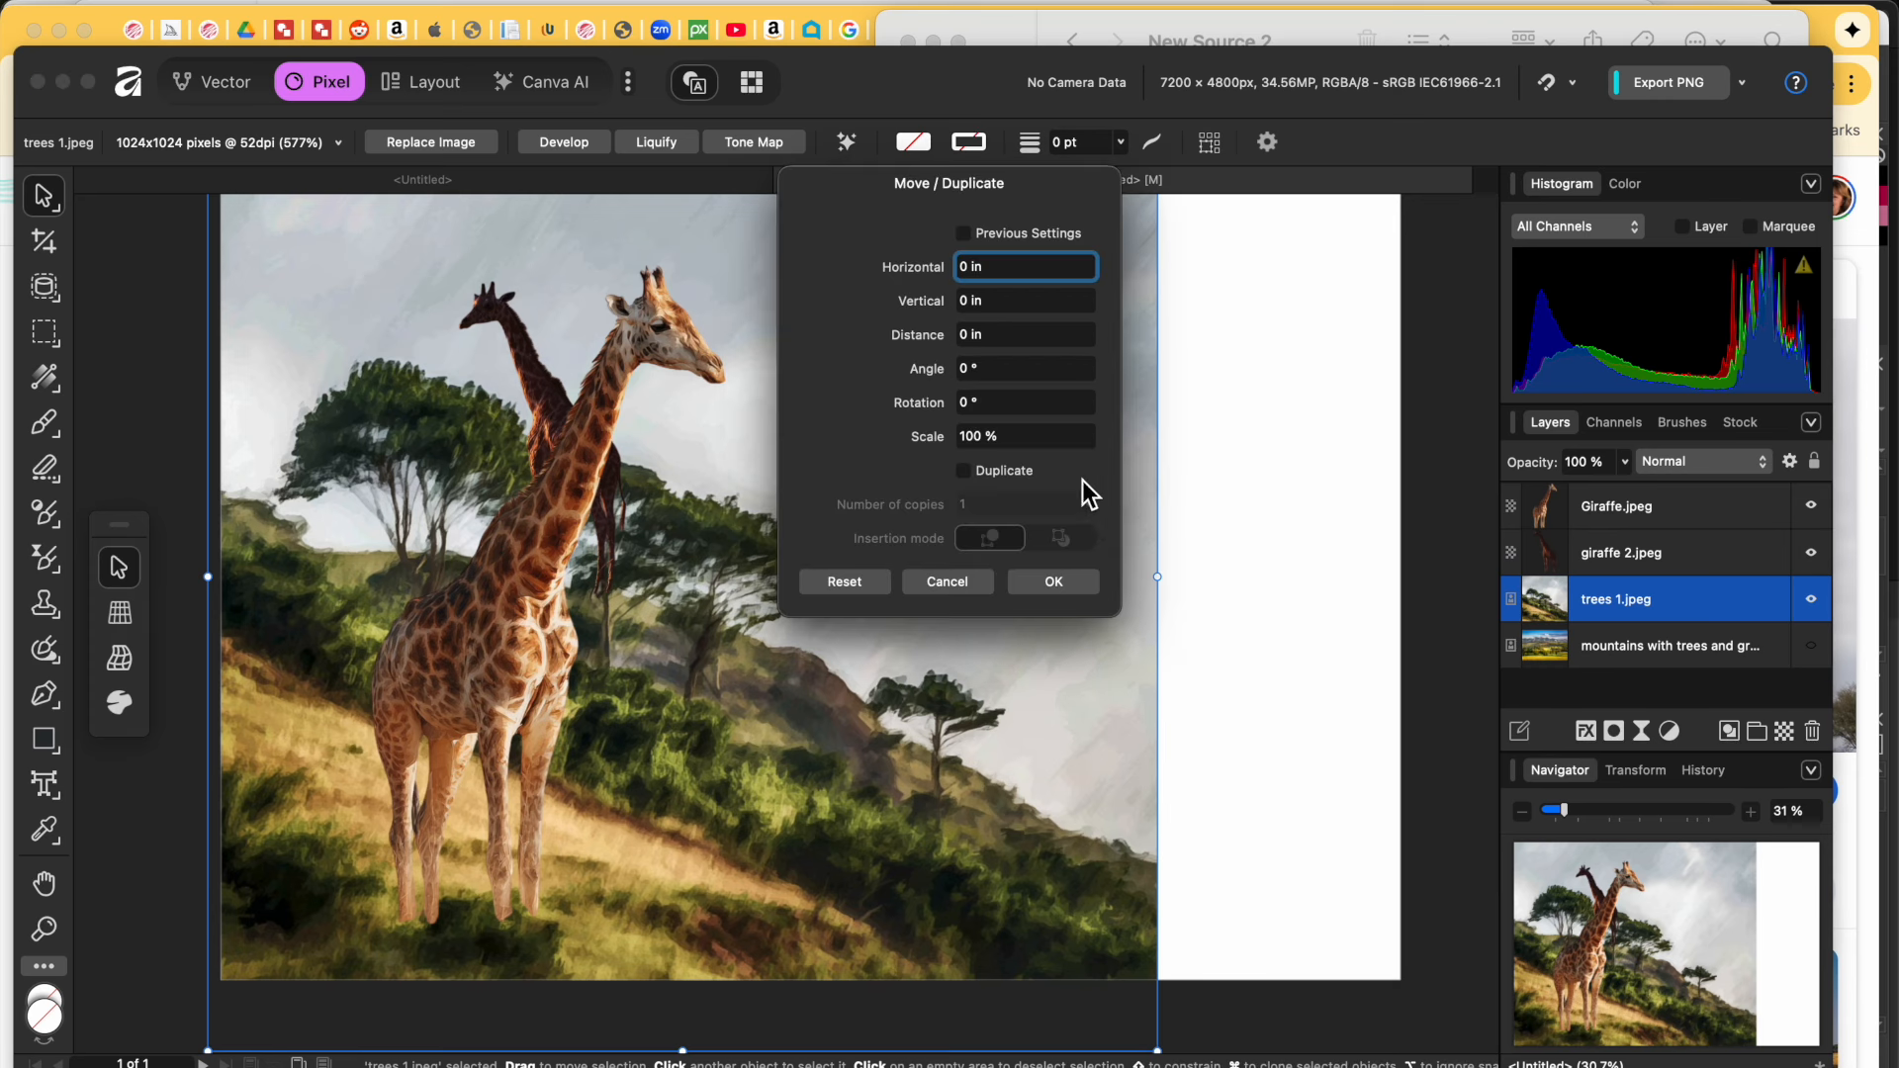
# Step: Move giraffe 2.jpeg down and left onto the hillside, then bring Finder back
pyautogui.click(1413, 453)
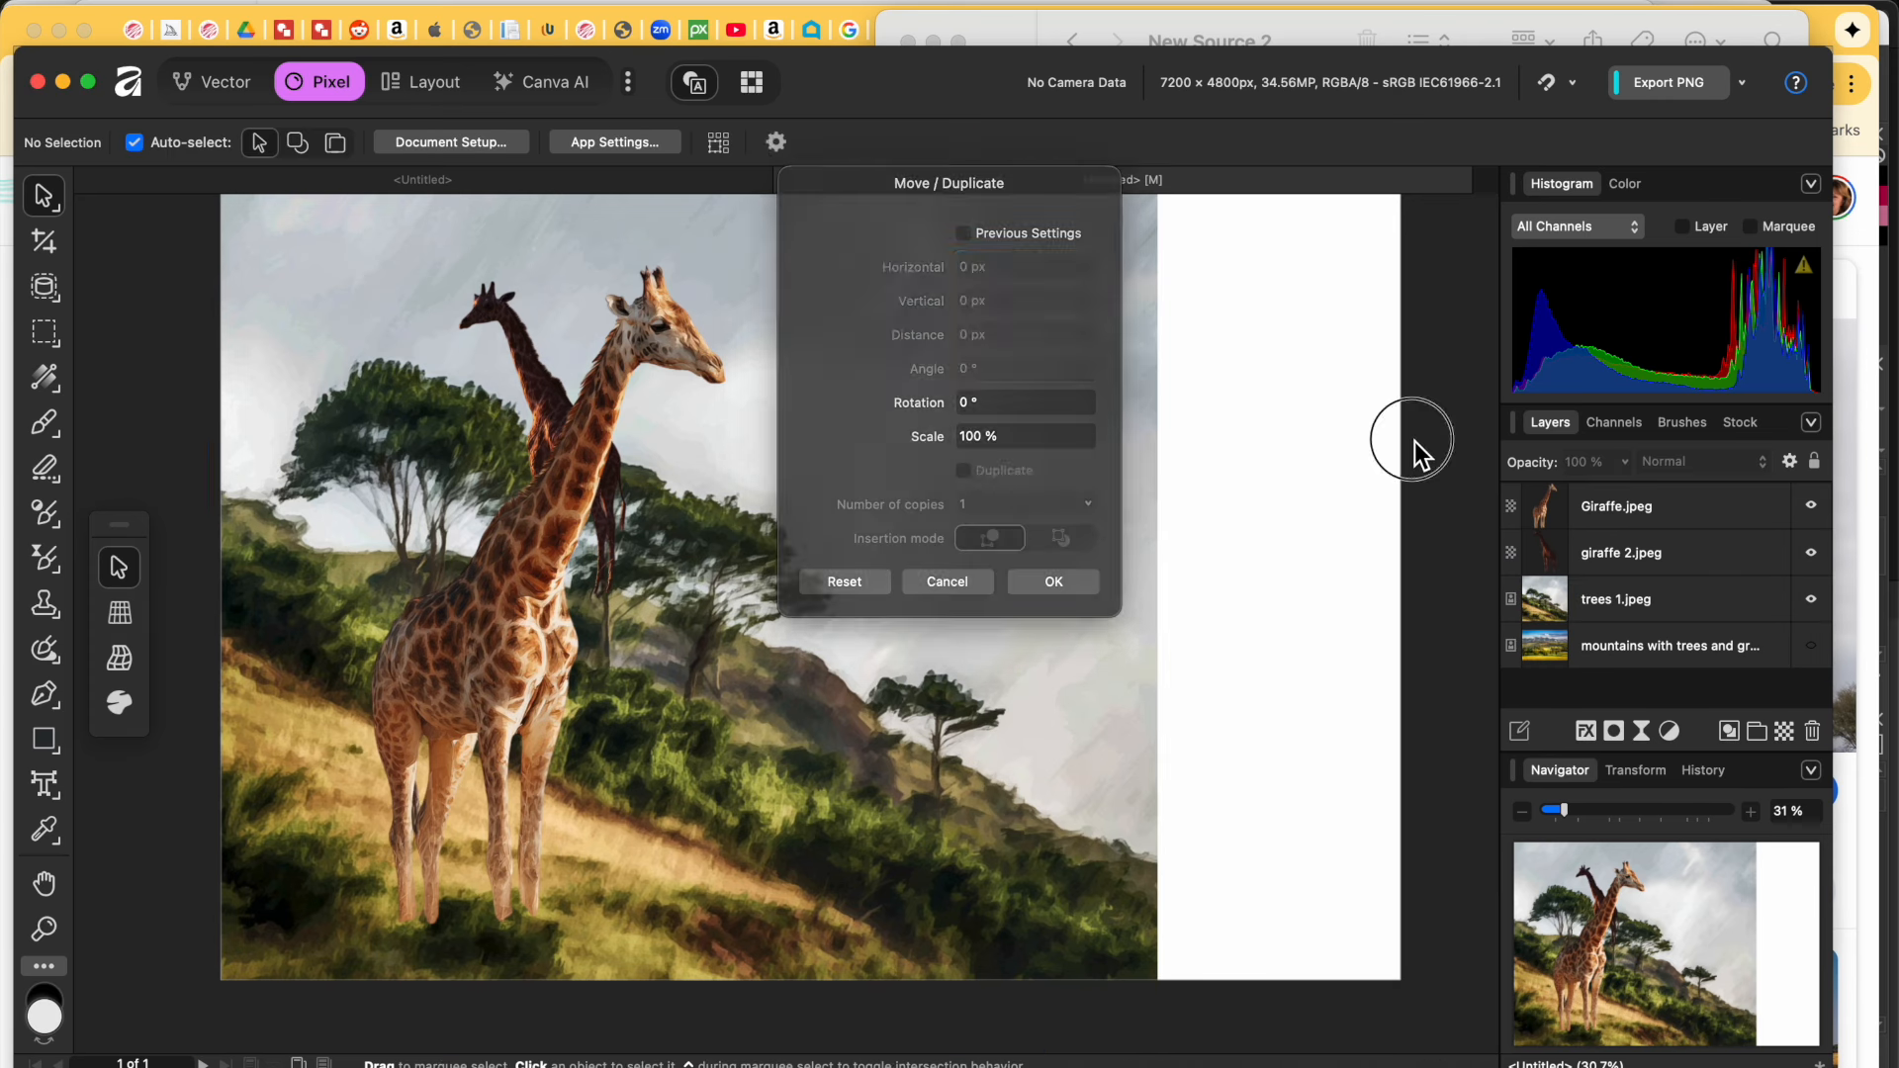
pyautogui.click(530, 368)
pyautogui.moveTo(540, 372); pyautogui.dragTo(348, 550)
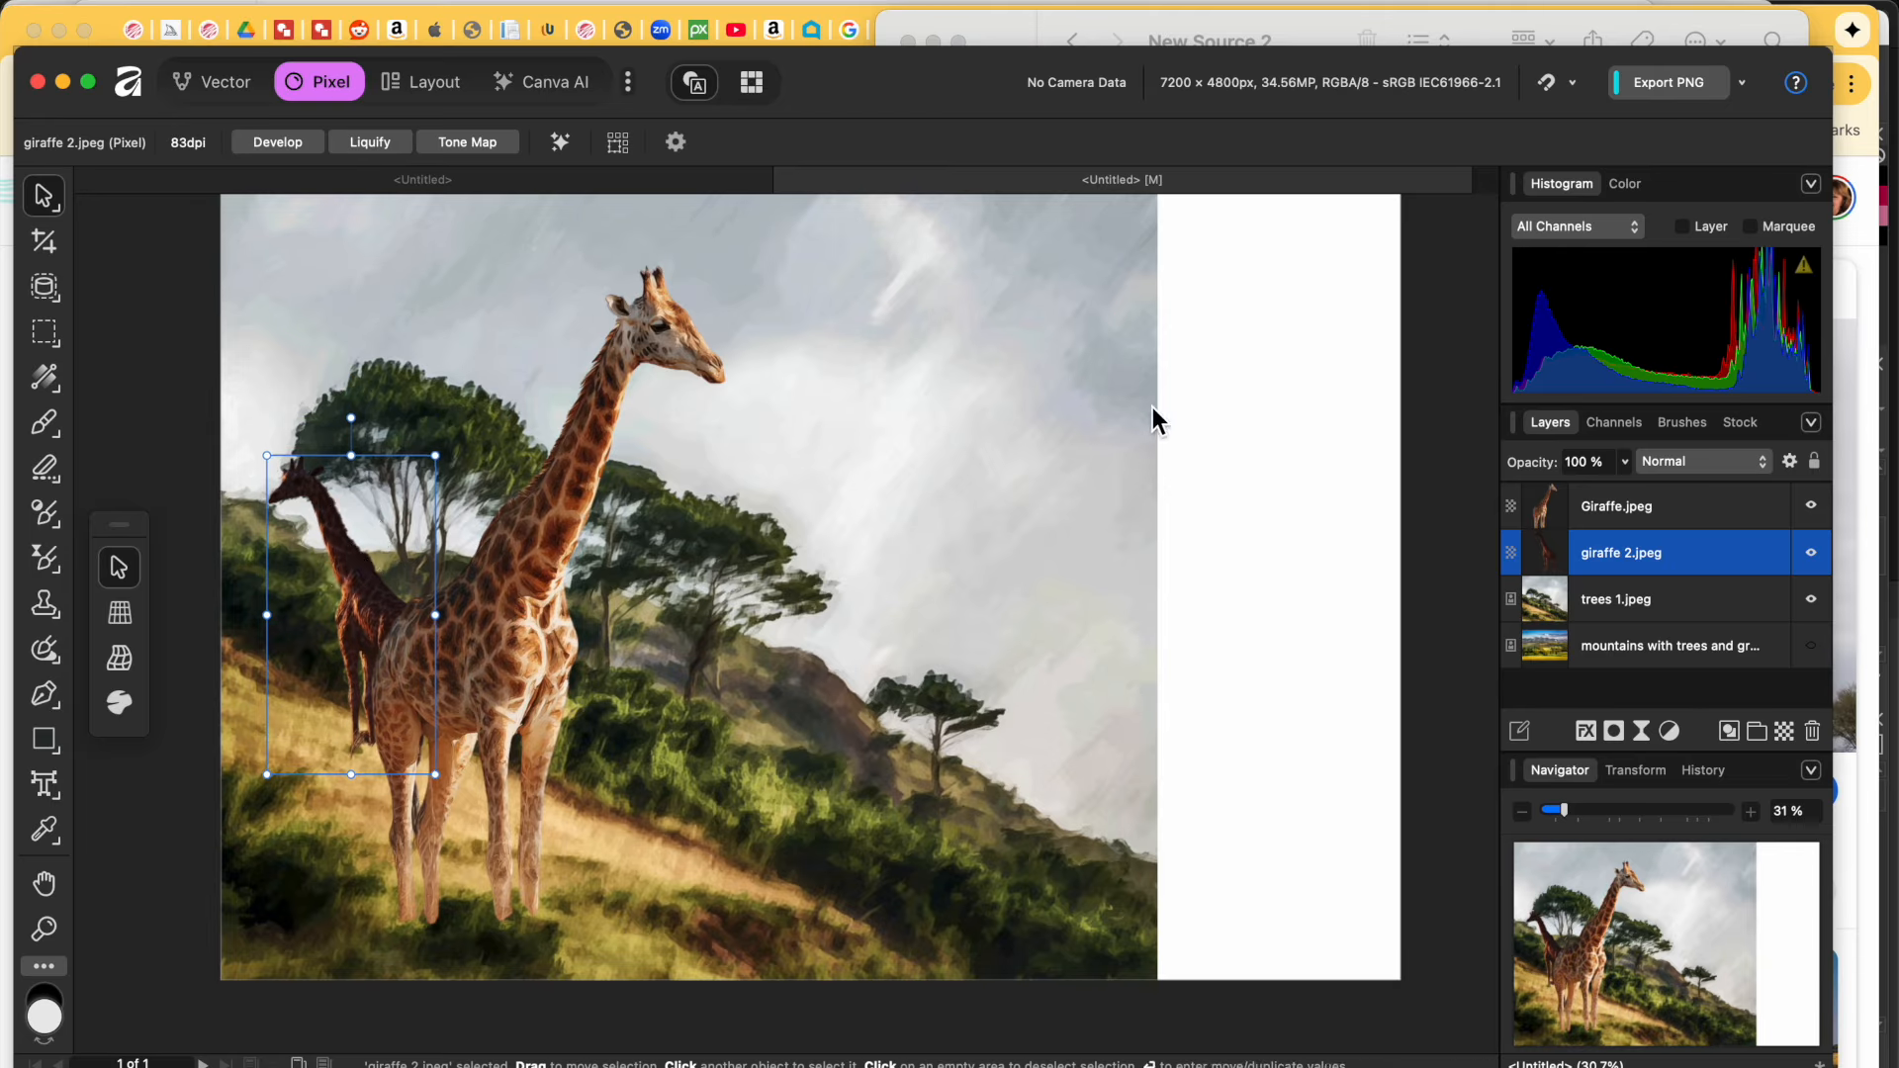
pyautogui.click(1218, 419)
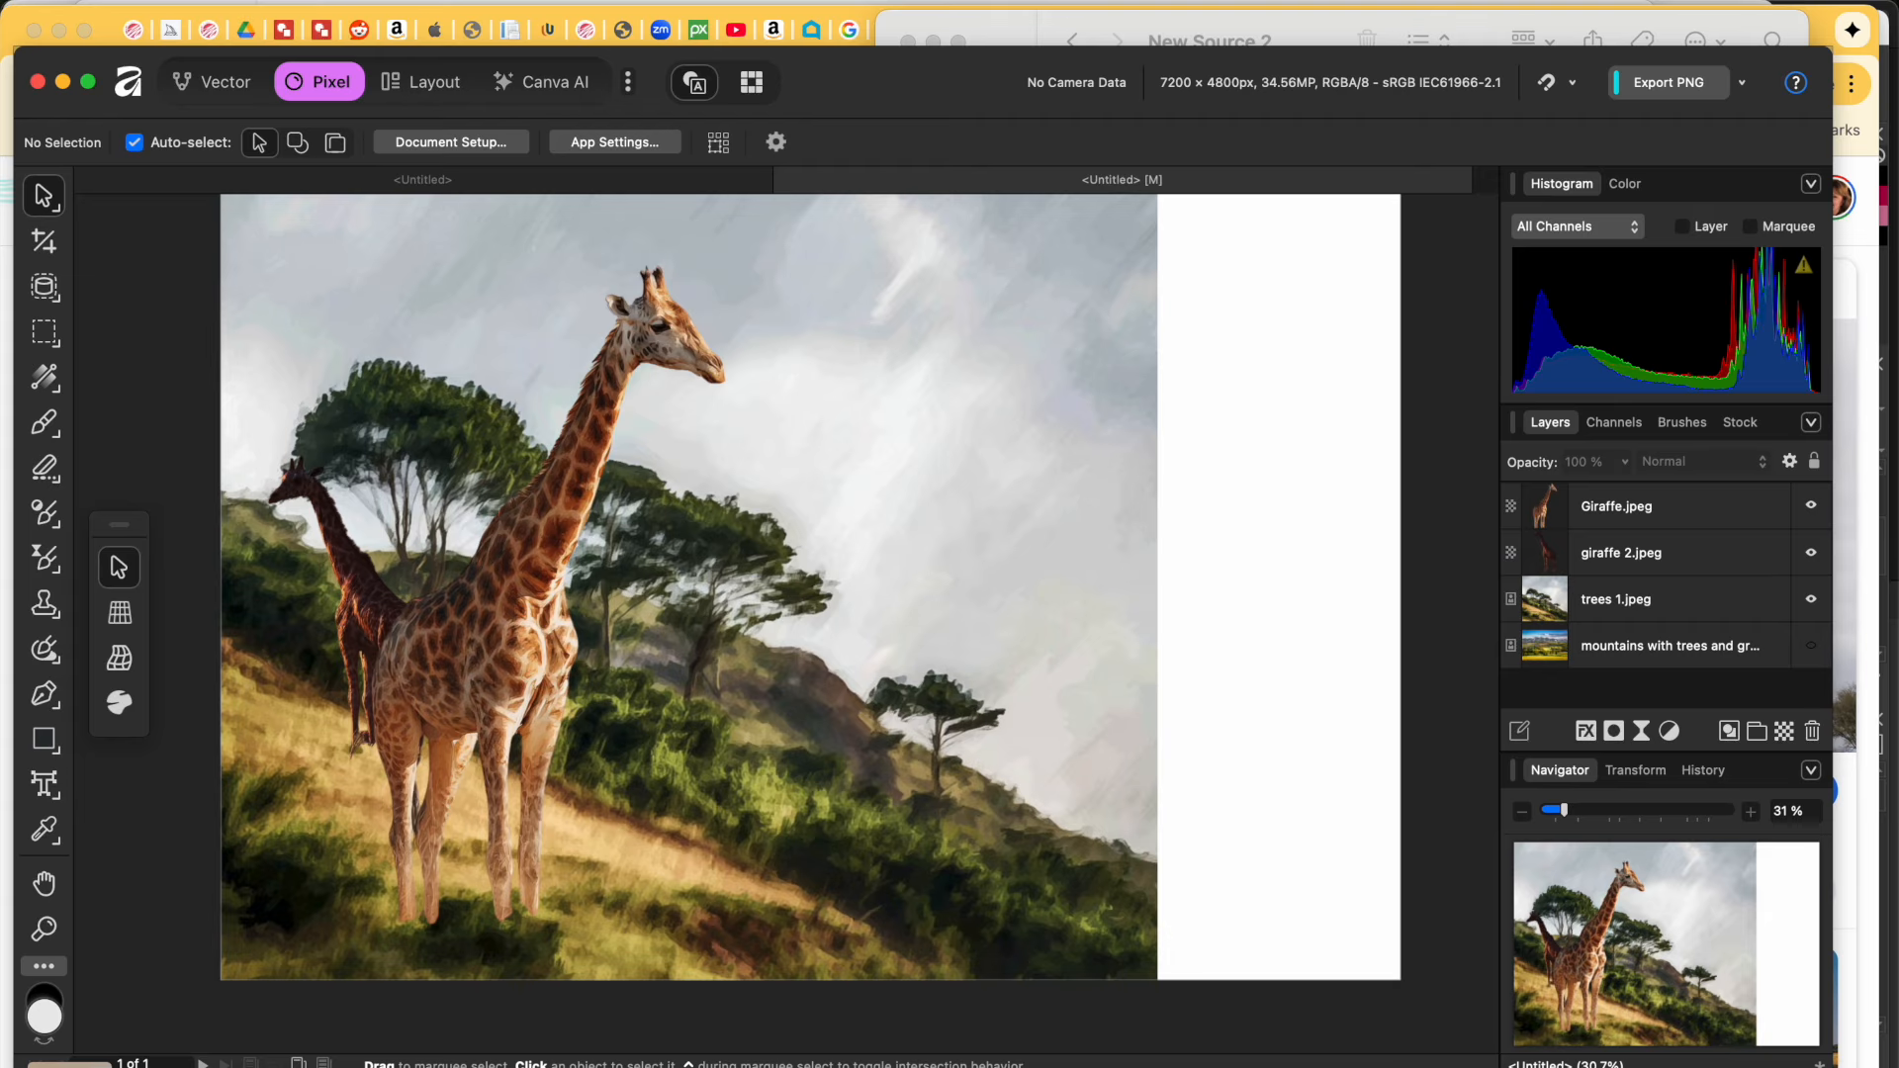
pyautogui.click(71, 1066)
# Step: Drag trees 2.jpeg from Finder into the Affinity document and select it
pyautogui.click(1088, 625)
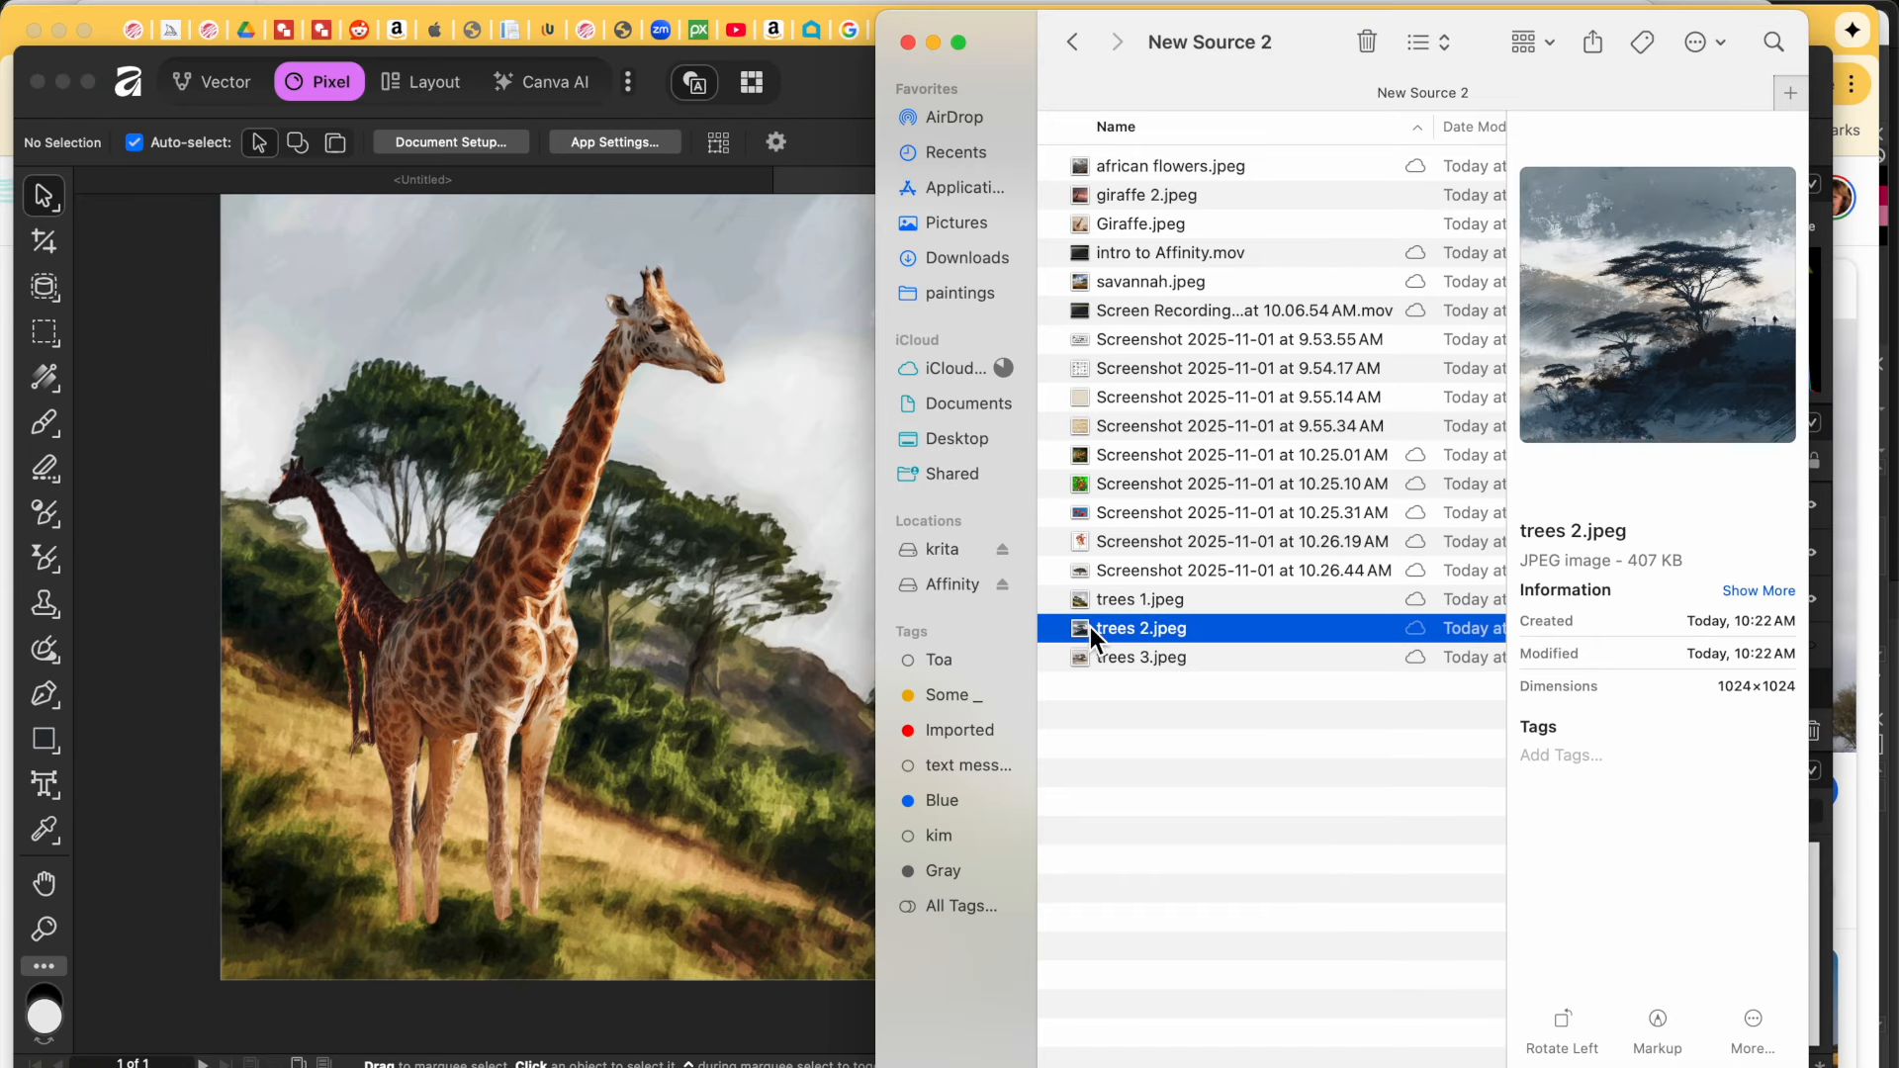
pyautogui.moveTo(1090, 627); pyautogui.dragTo(720, 739)
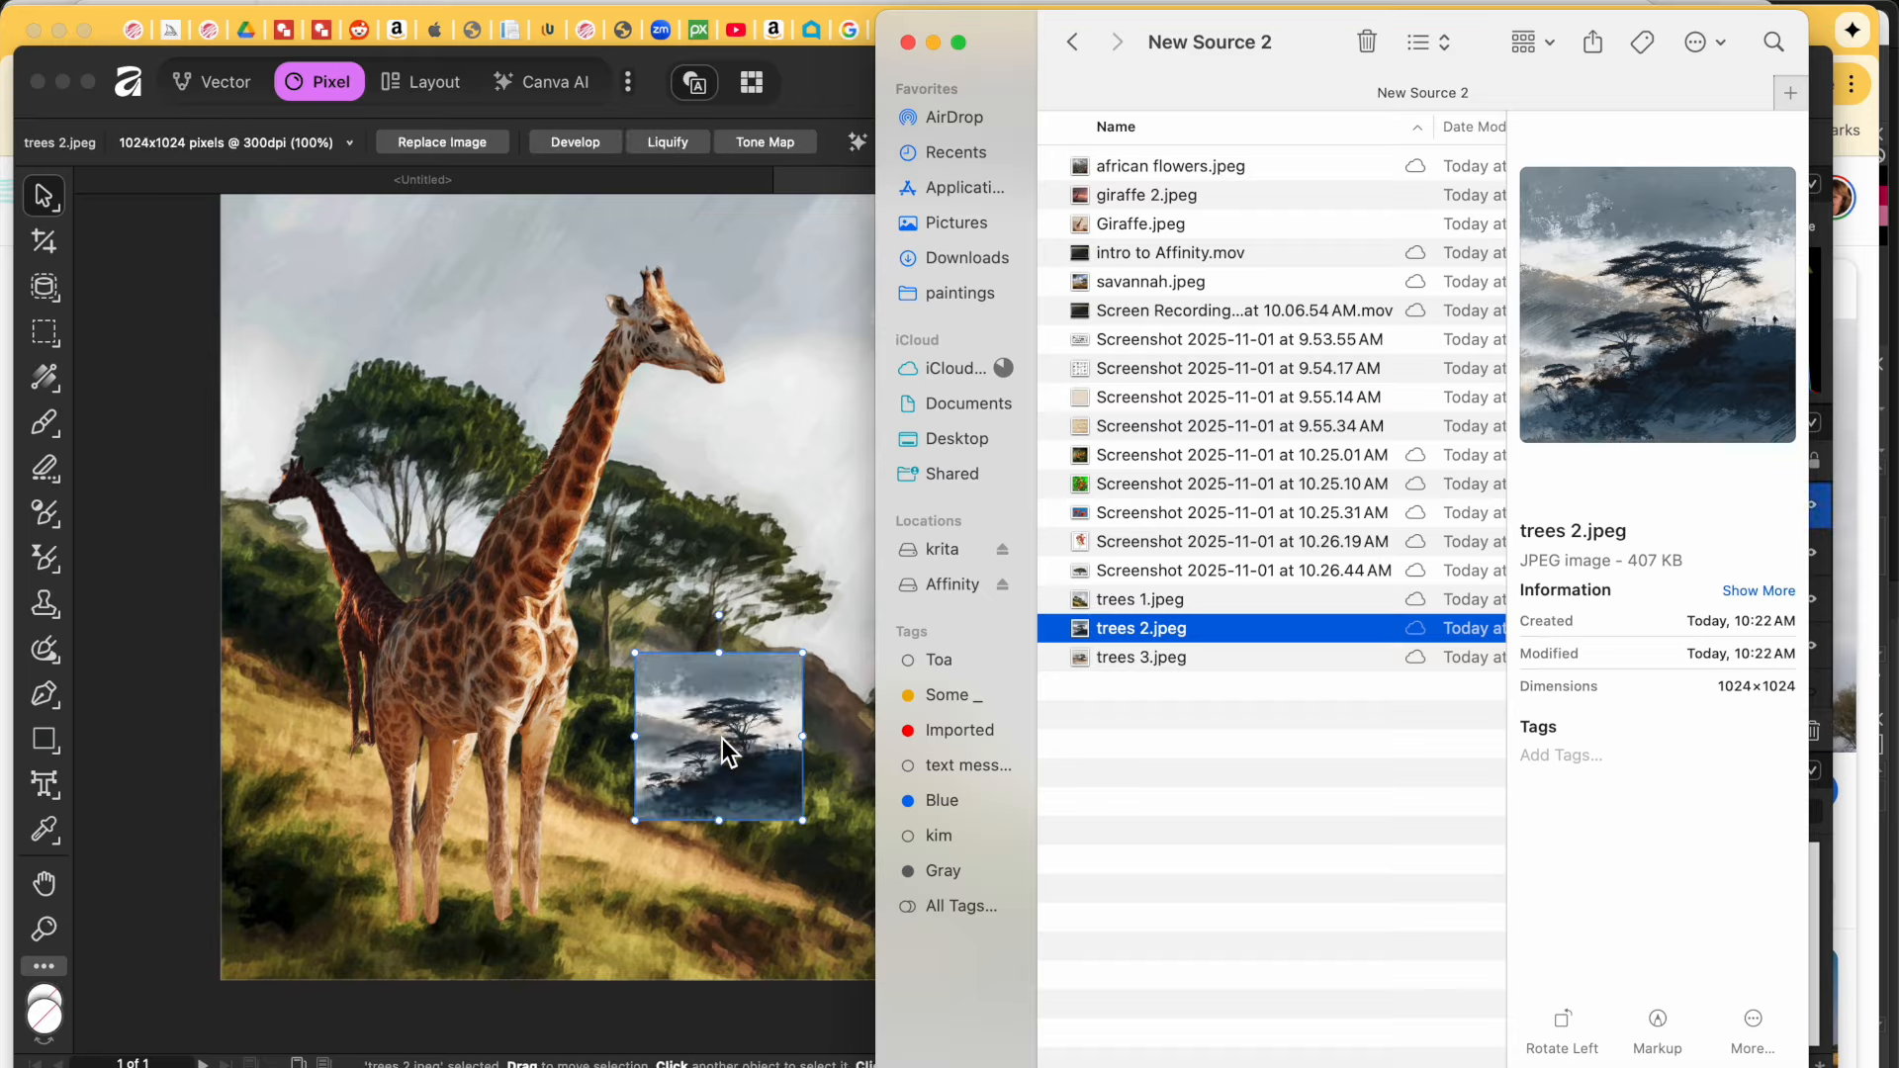
pyautogui.click(855, 693)
pyautogui.click(770, 789)
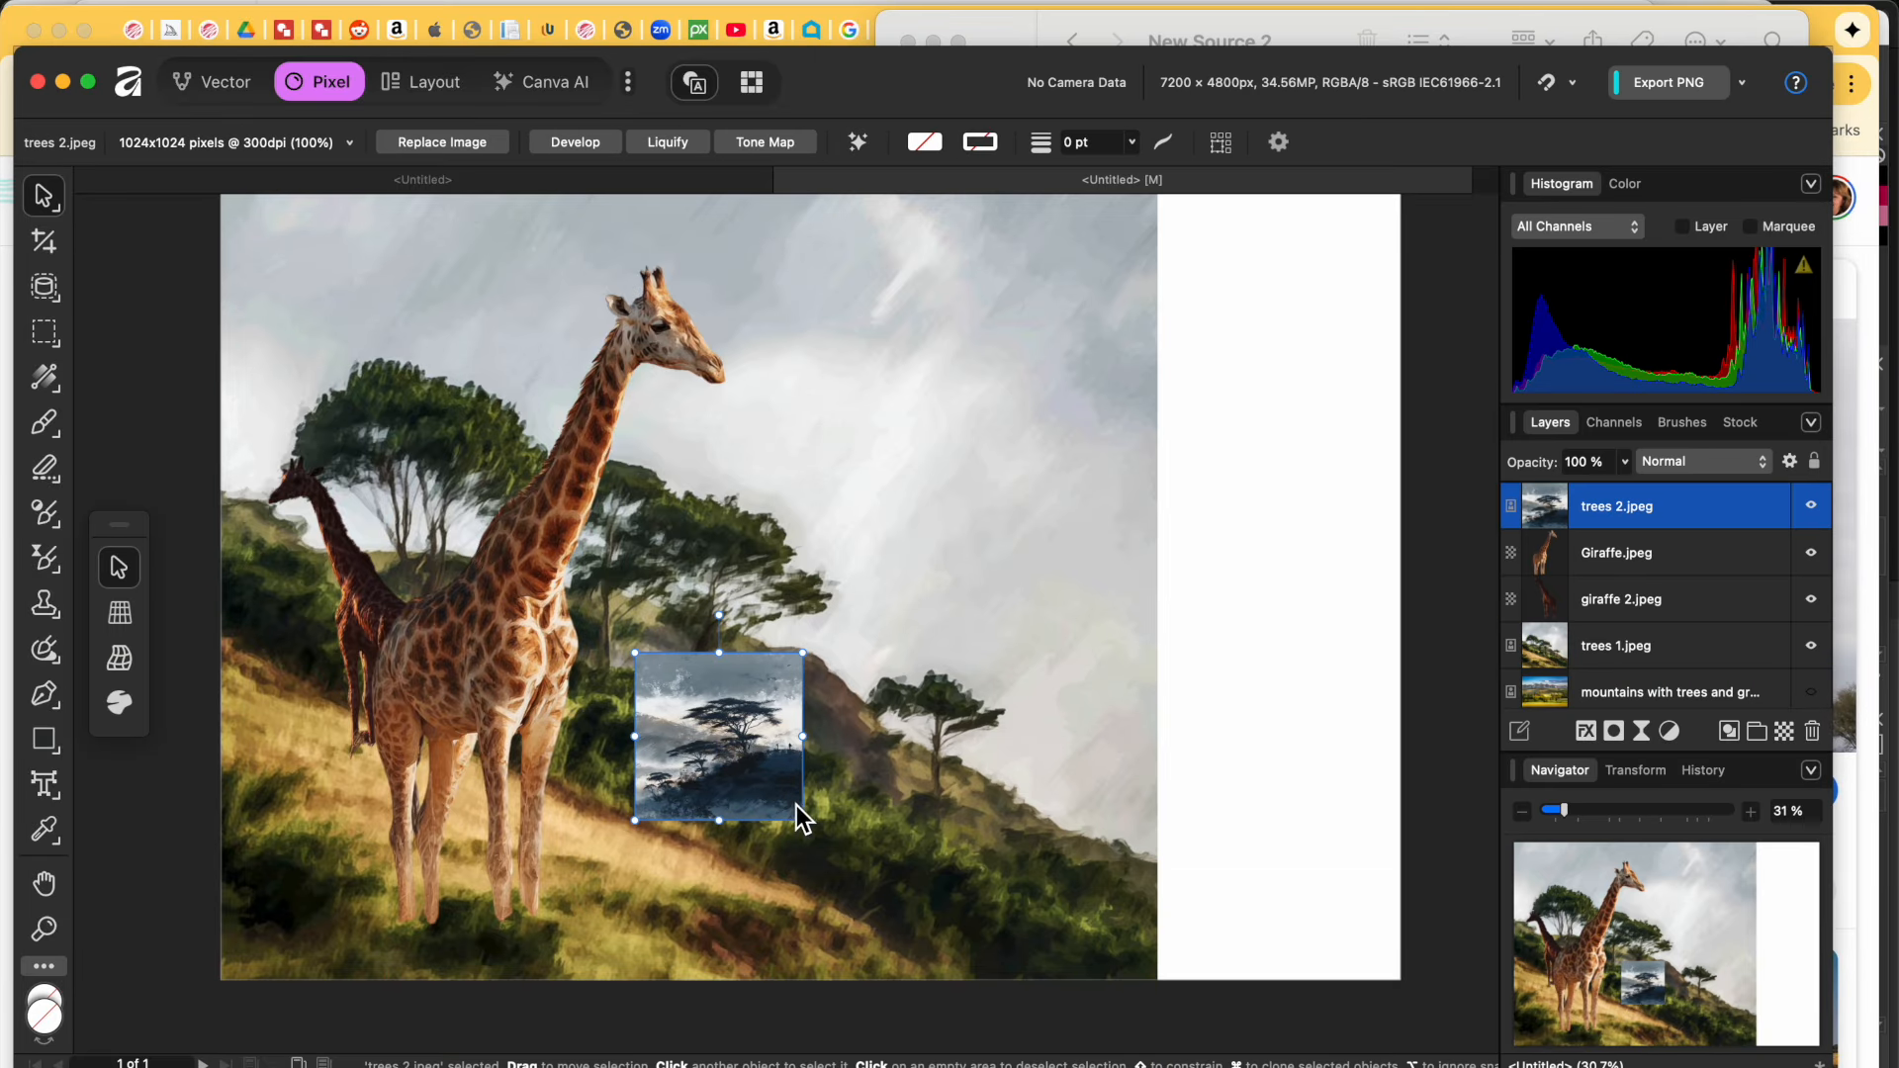
# Step: Enlarge trees 2.jpeg to 16.387 in square and align it with the canvas's right side
pyautogui.moveTo(805, 821); pyautogui.dragTo(1028, 1015)
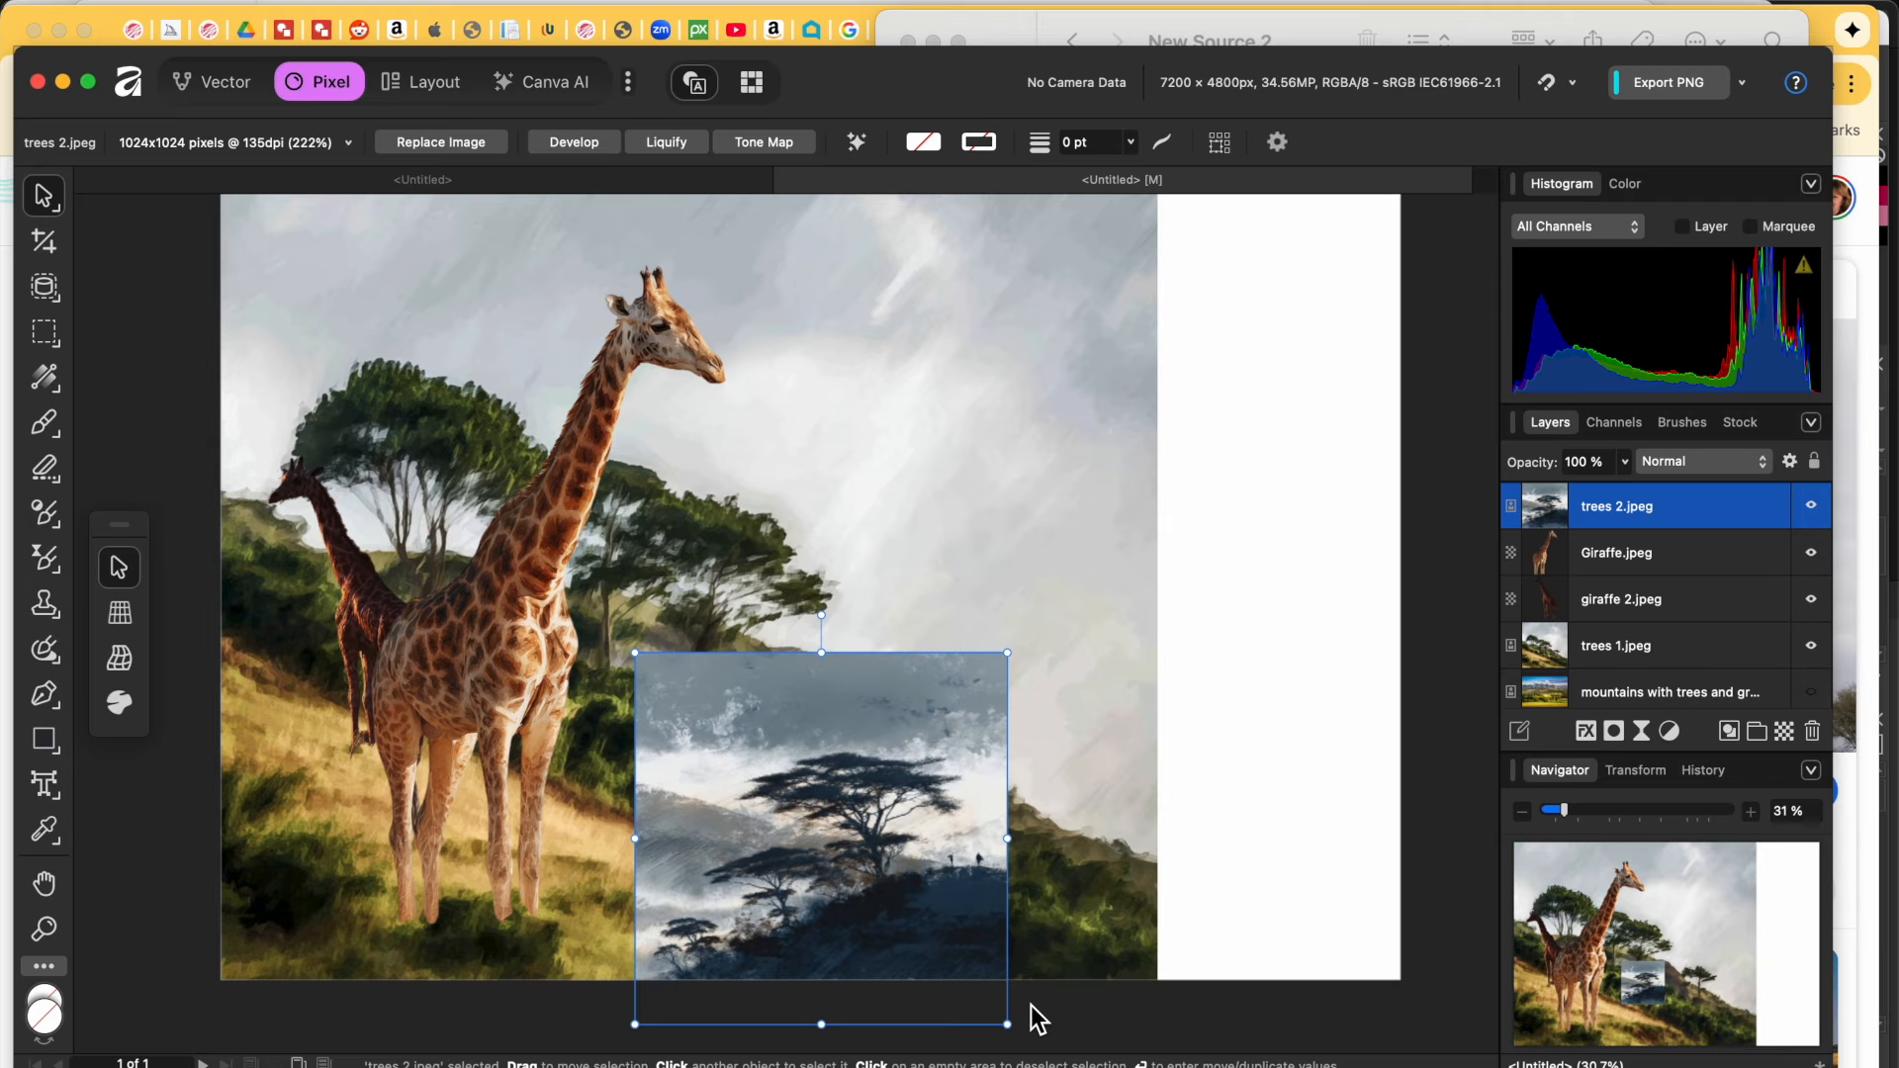
pyautogui.moveTo(846, 891); pyautogui.dragTo(1223, 887)
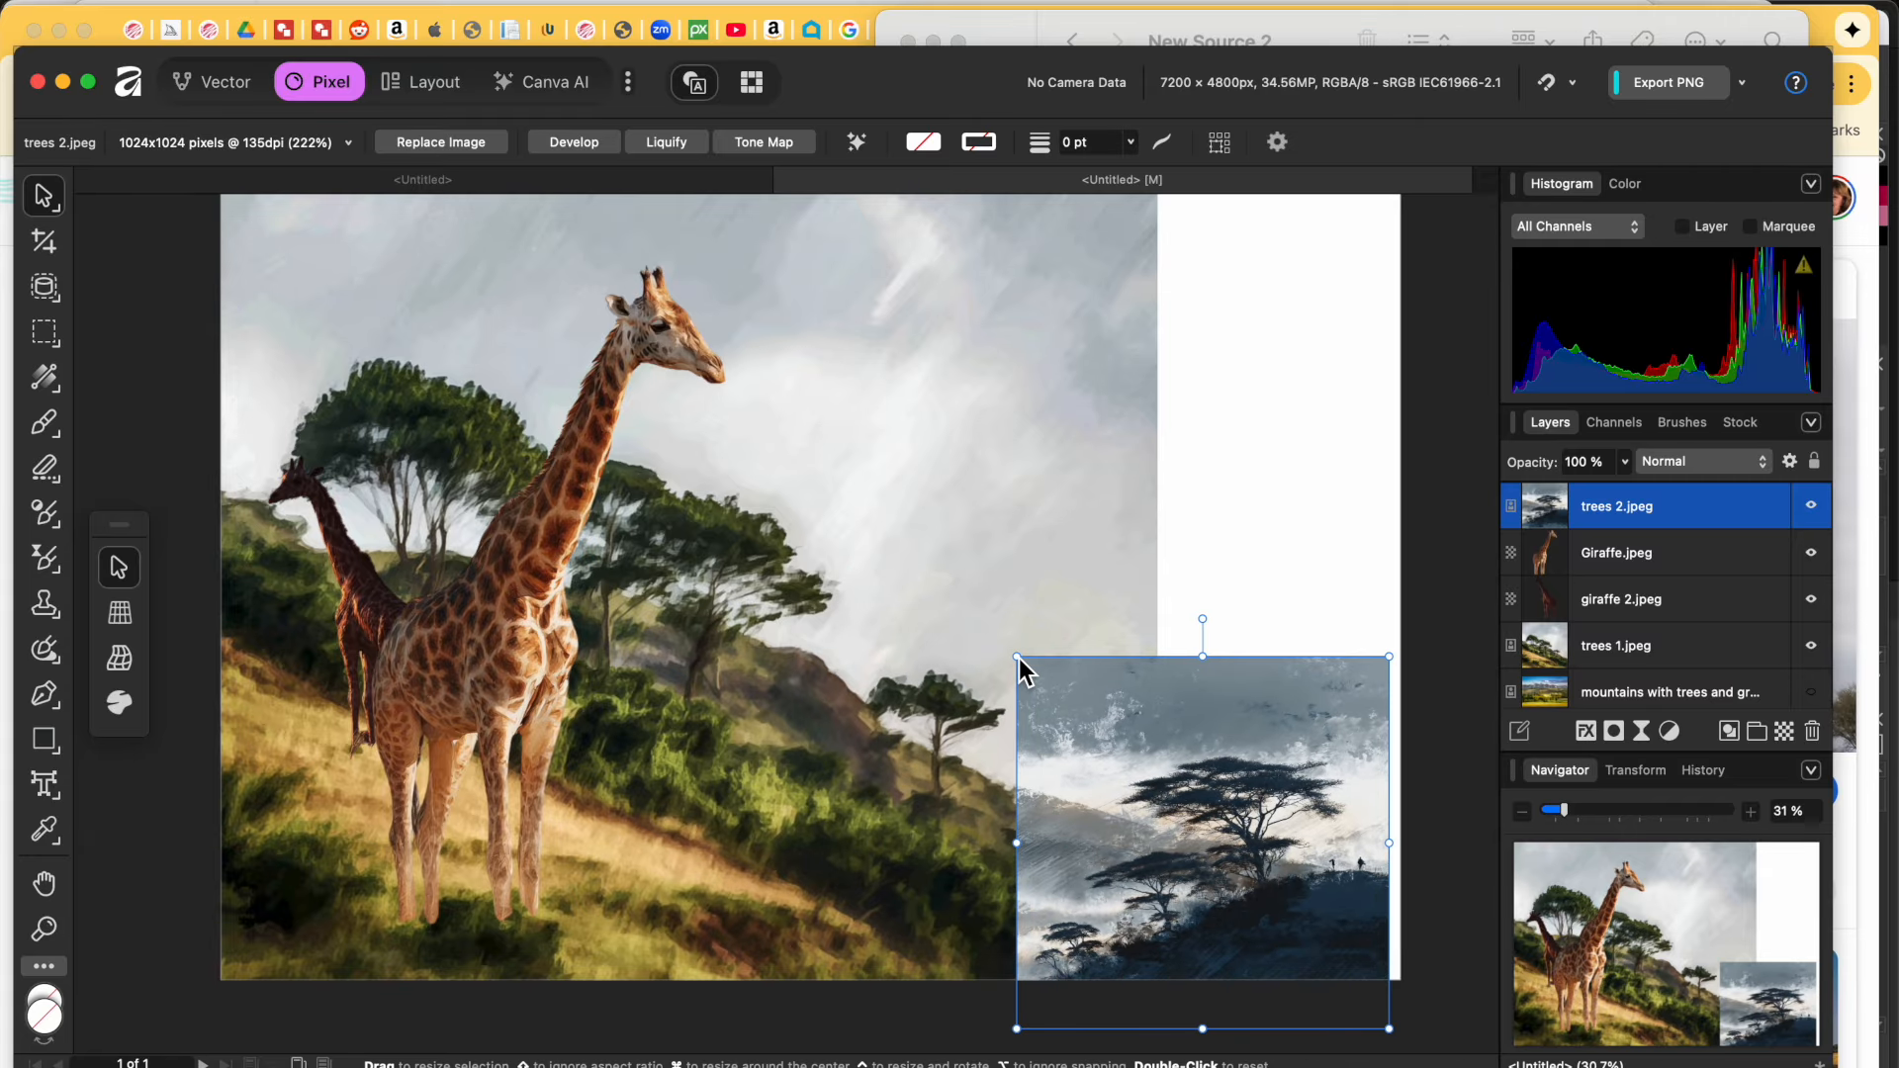
pyautogui.moveTo(1018, 657); pyautogui.dragTo(723, 363)
pyautogui.moveTo(946, 433); pyautogui.dragTo(1037, 233)
pyautogui.moveTo(815, 833); pyautogui.dragTo(691, 1039)
pyautogui.moveTo(980, 789); pyautogui.dragTo(1006, 736)
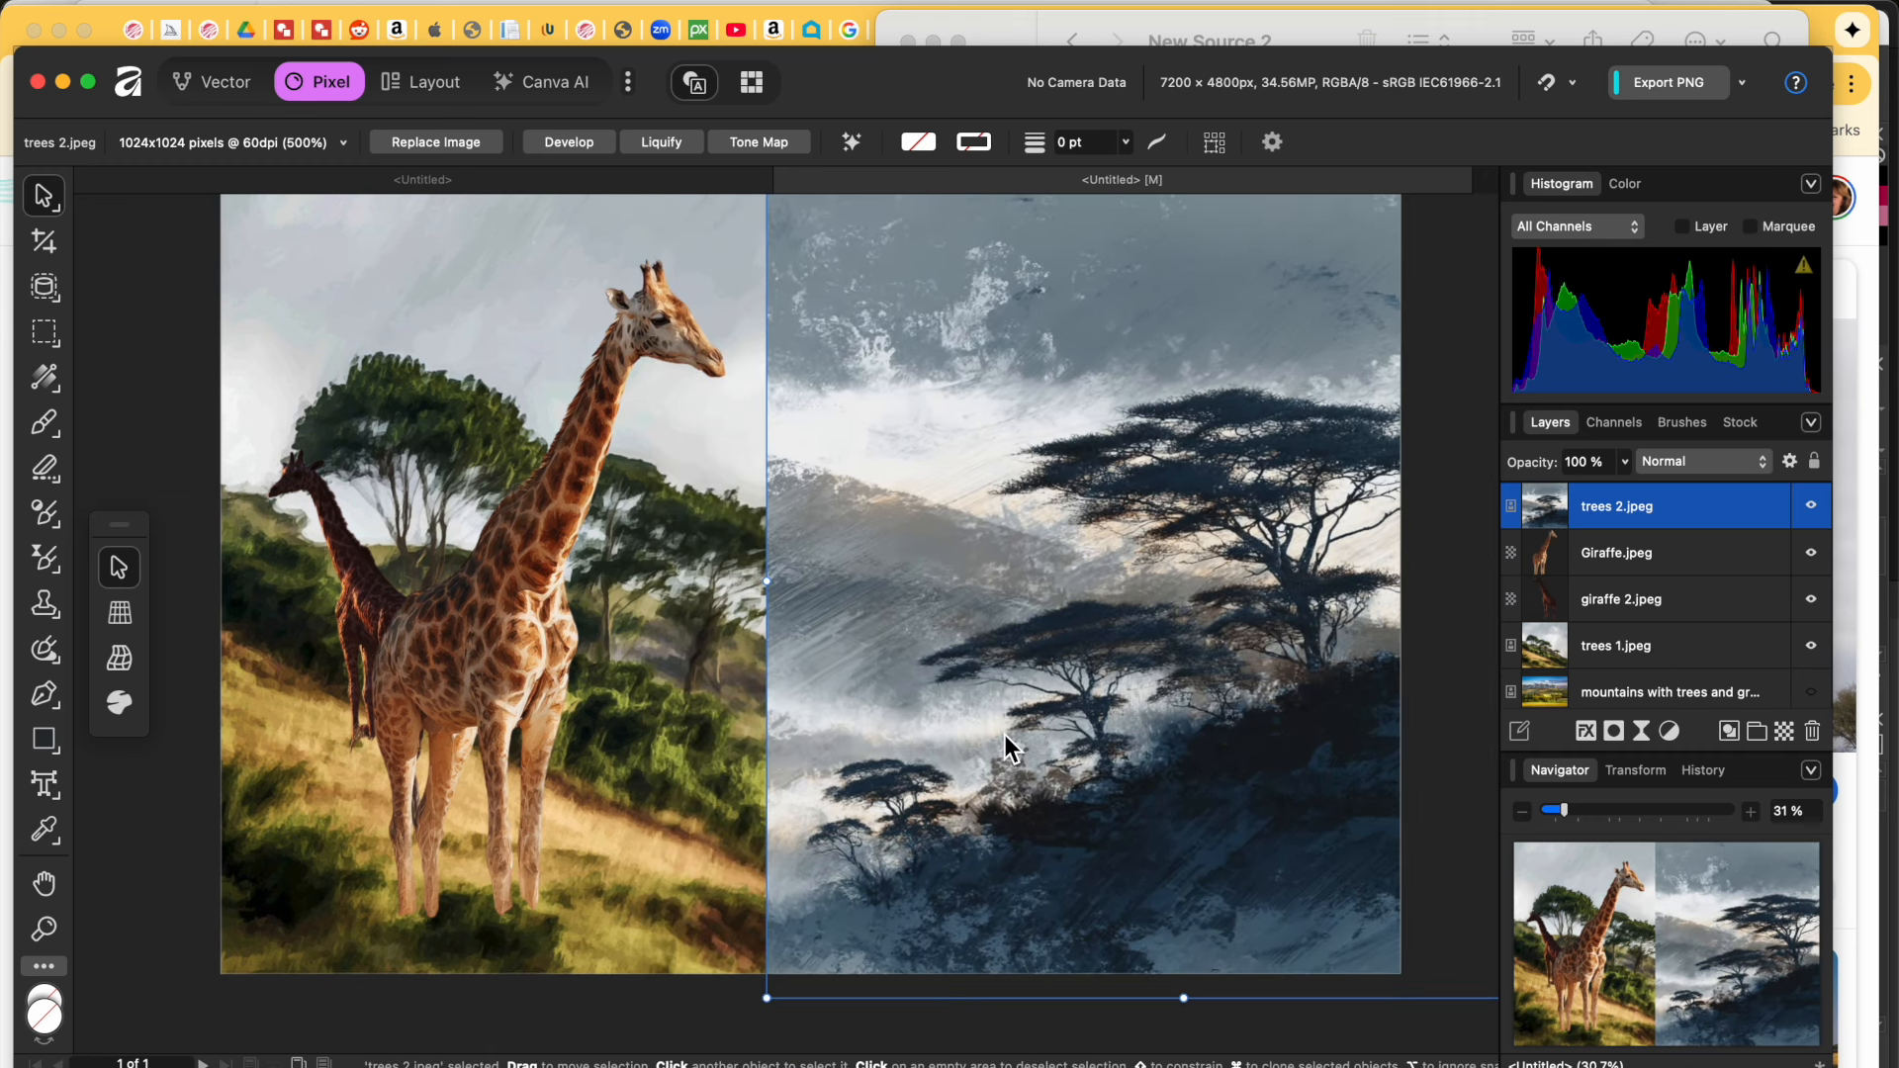
pyautogui.press('Return')
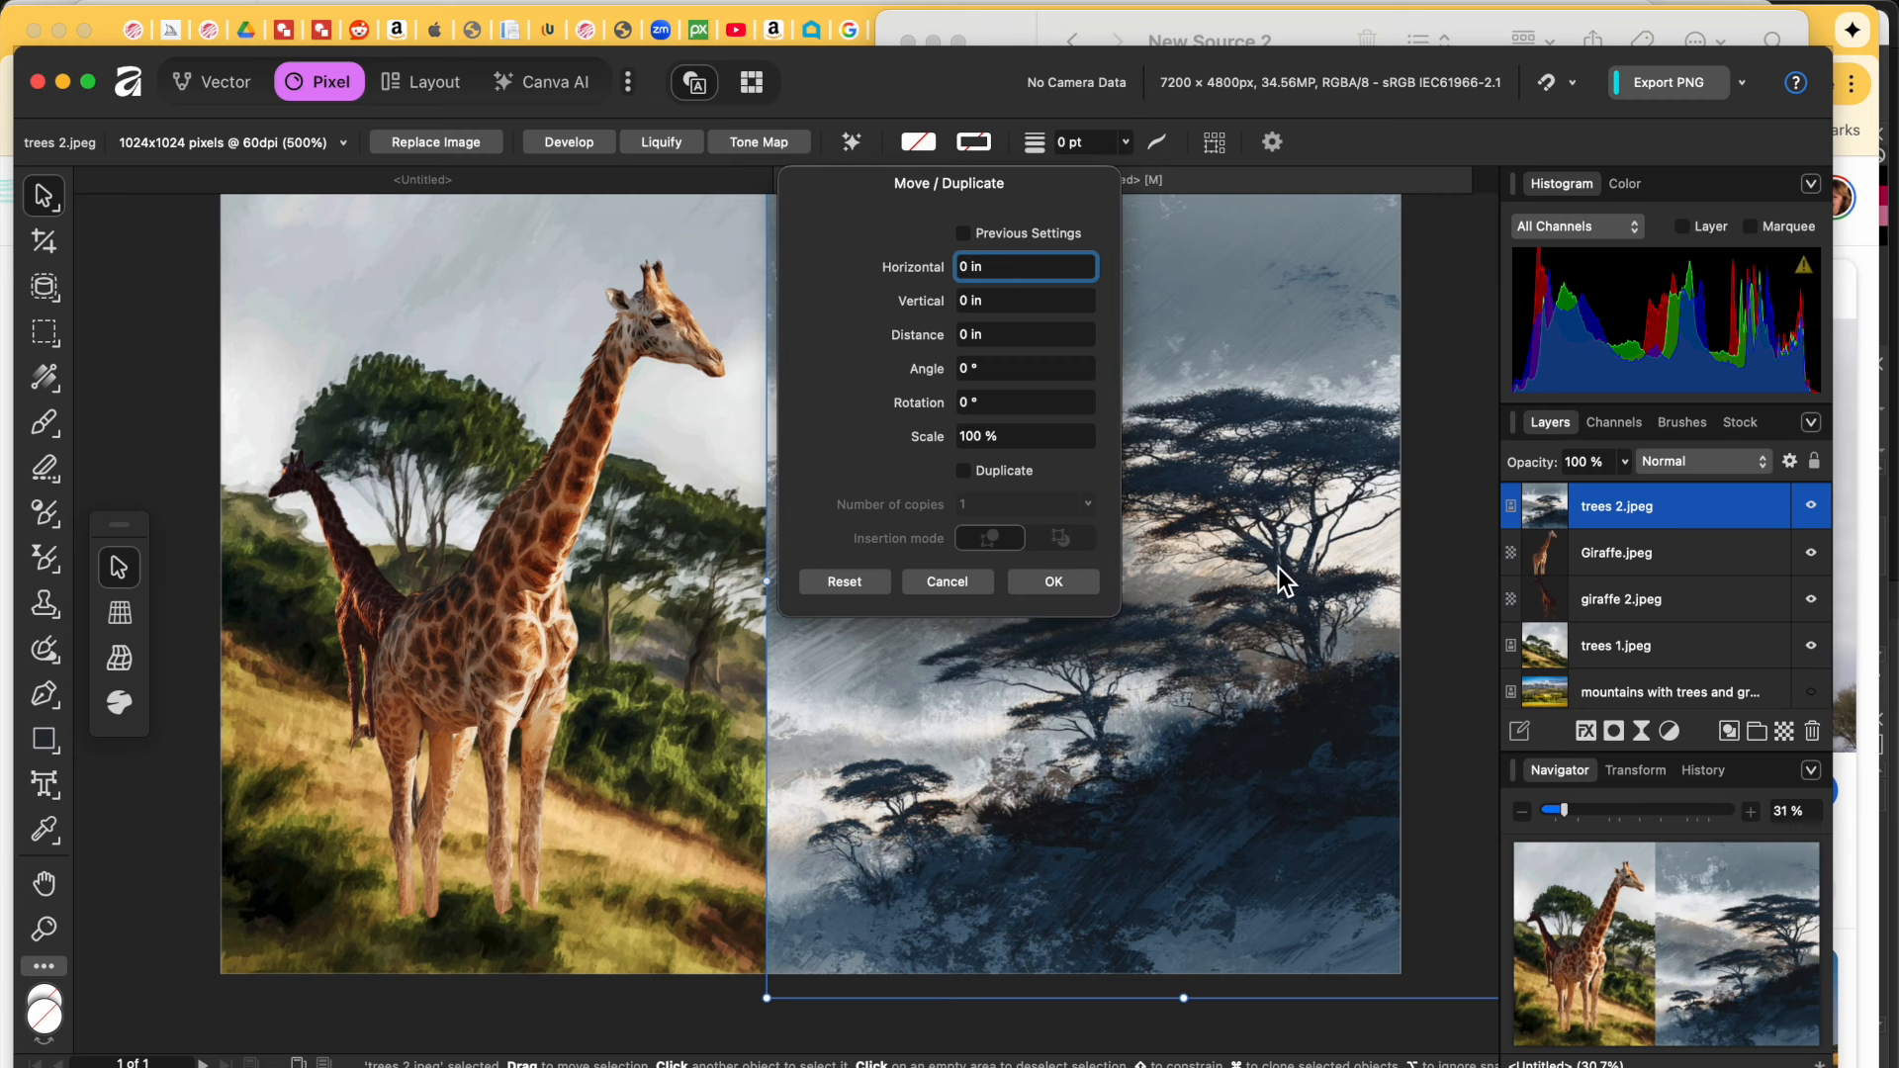
pyautogui.click(946, 588)
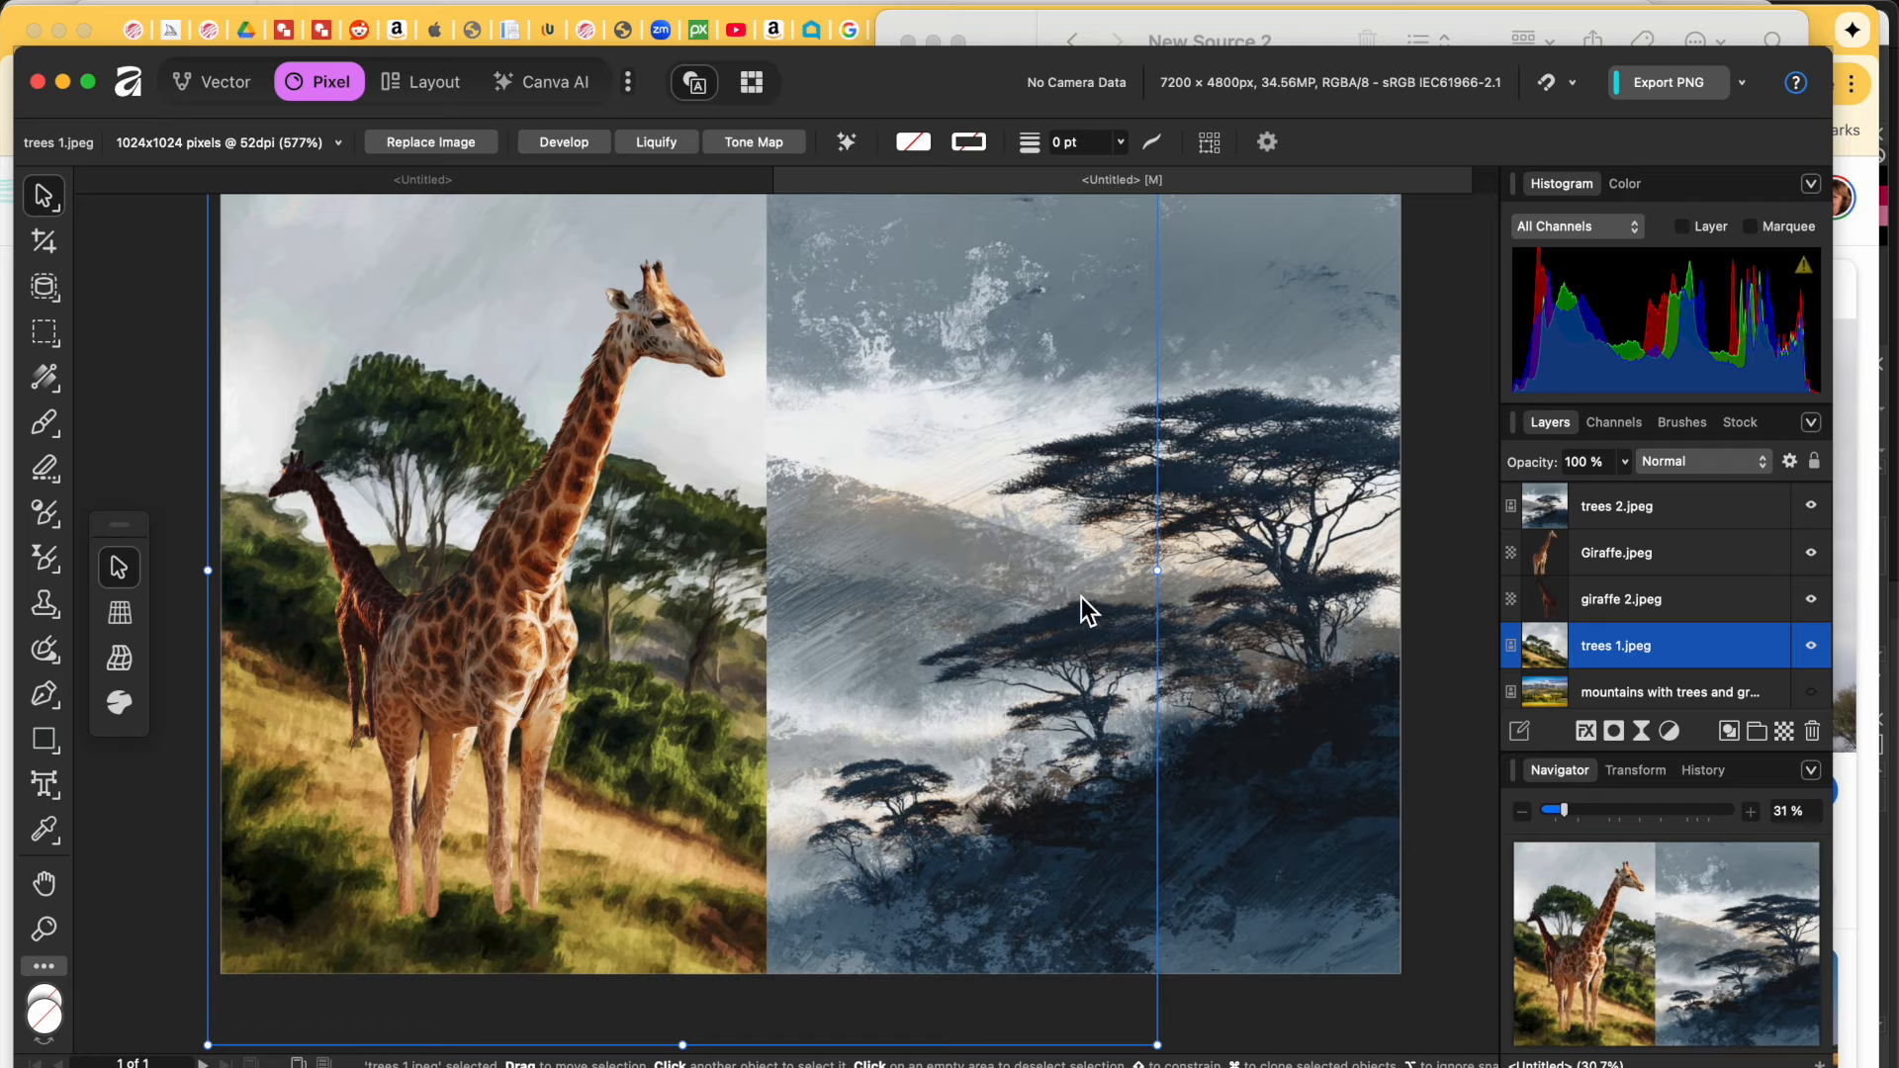
# Step: Stretch the trees 1.jpeg hillside wider to the right
pyautogui.click(1713, 463)
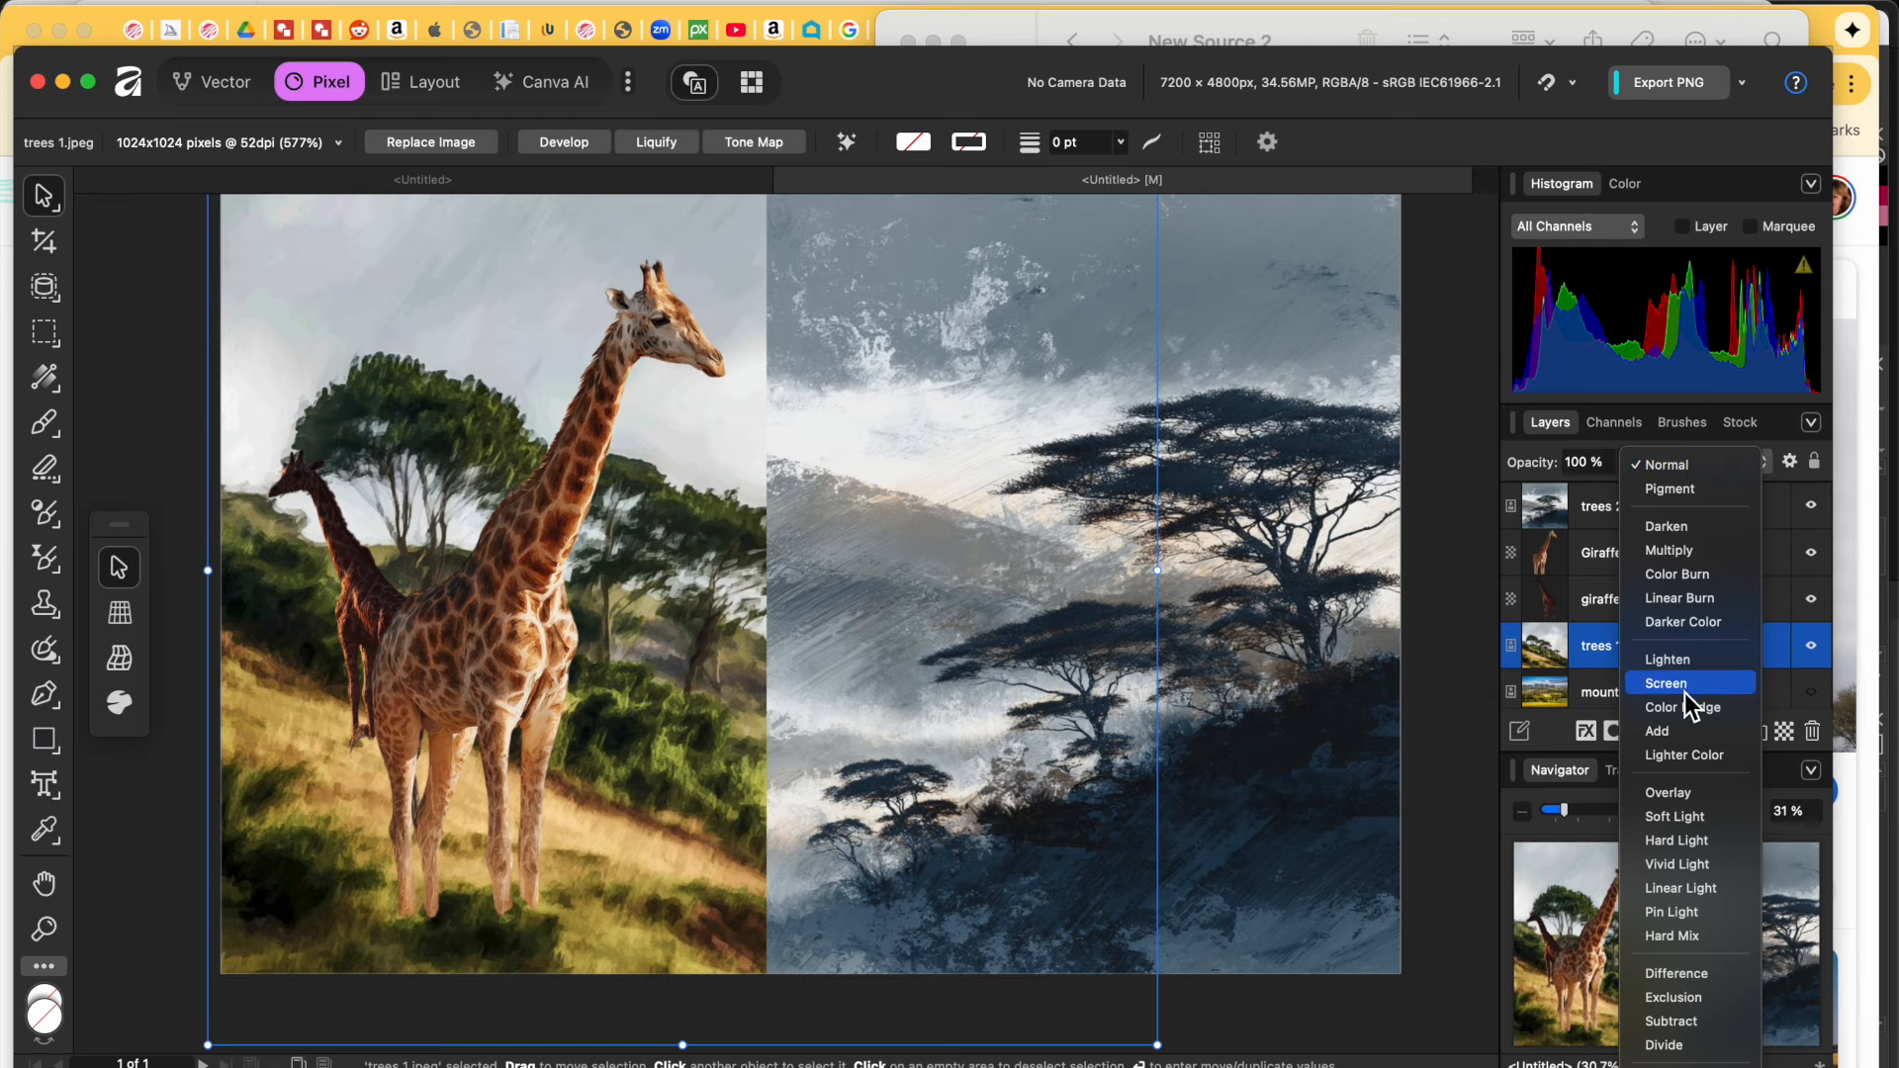
pyautogui.click(1213, 562)
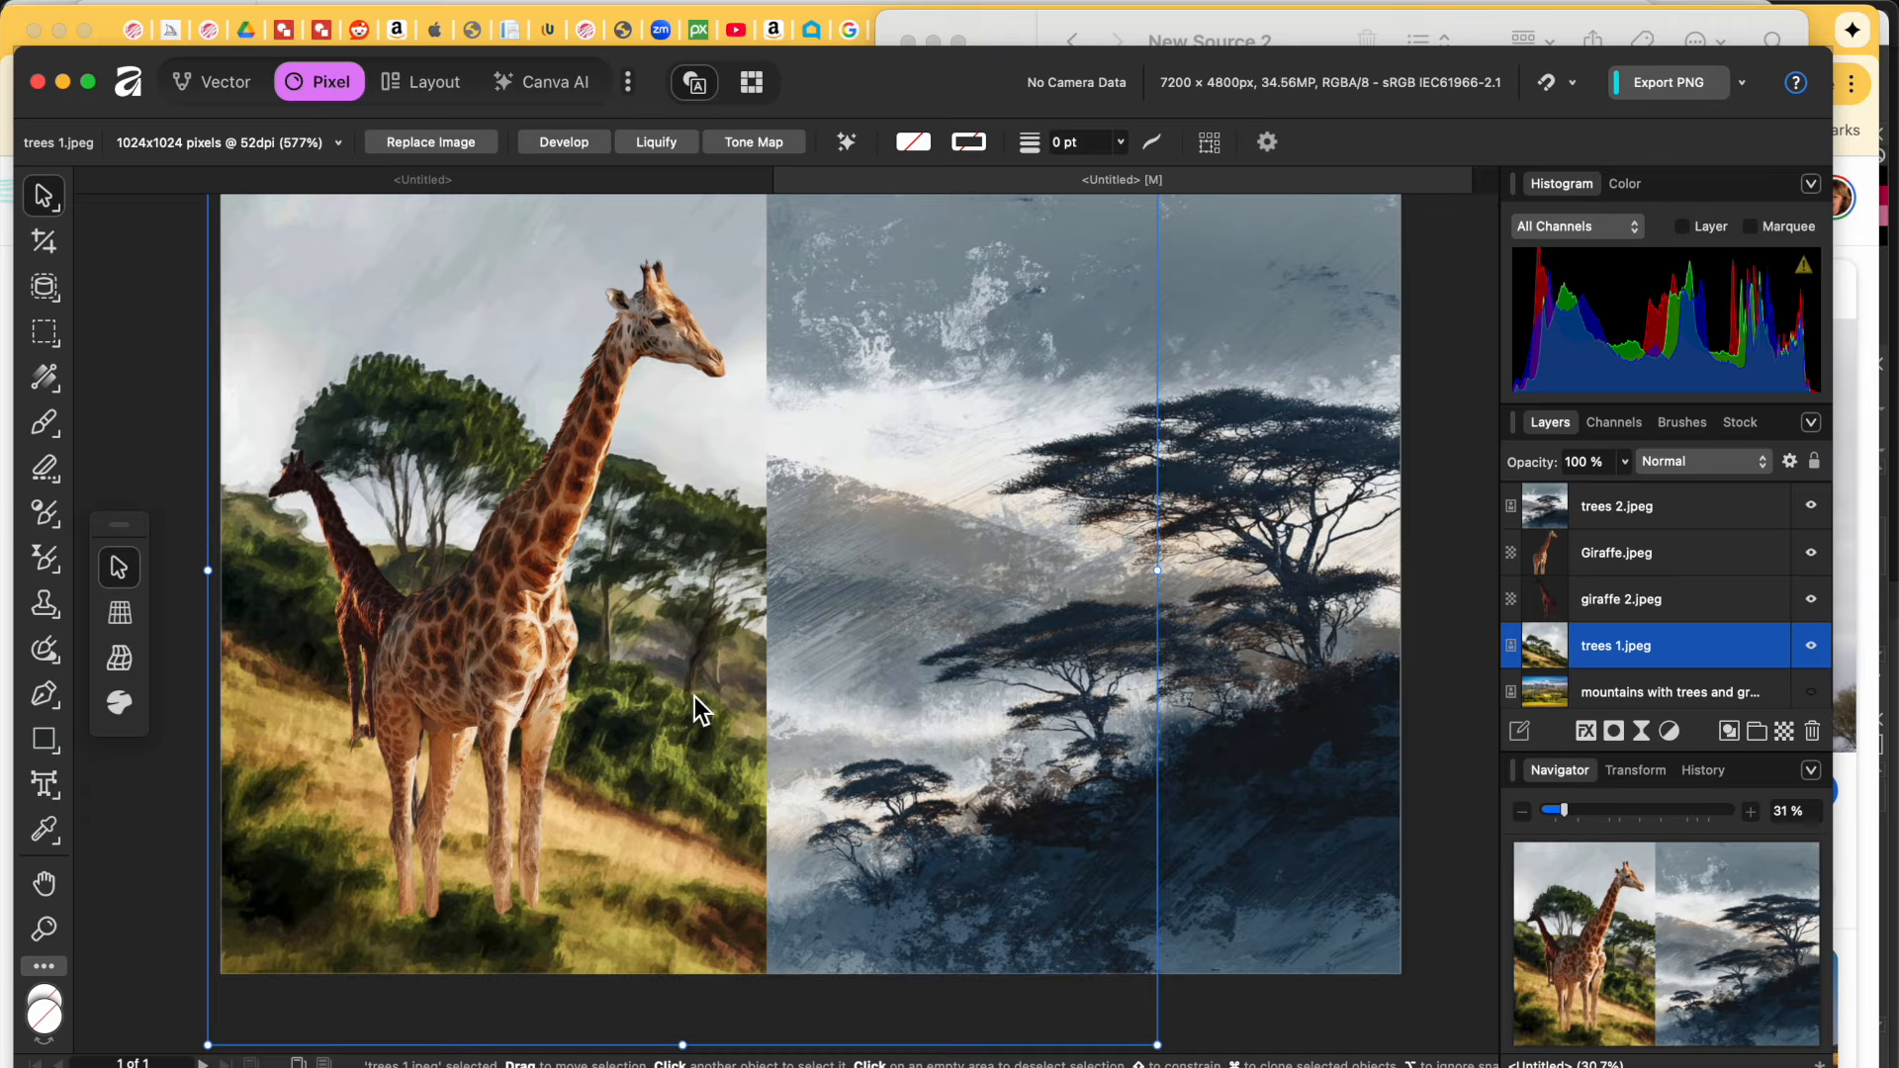
pyautogui.click(188, 293)
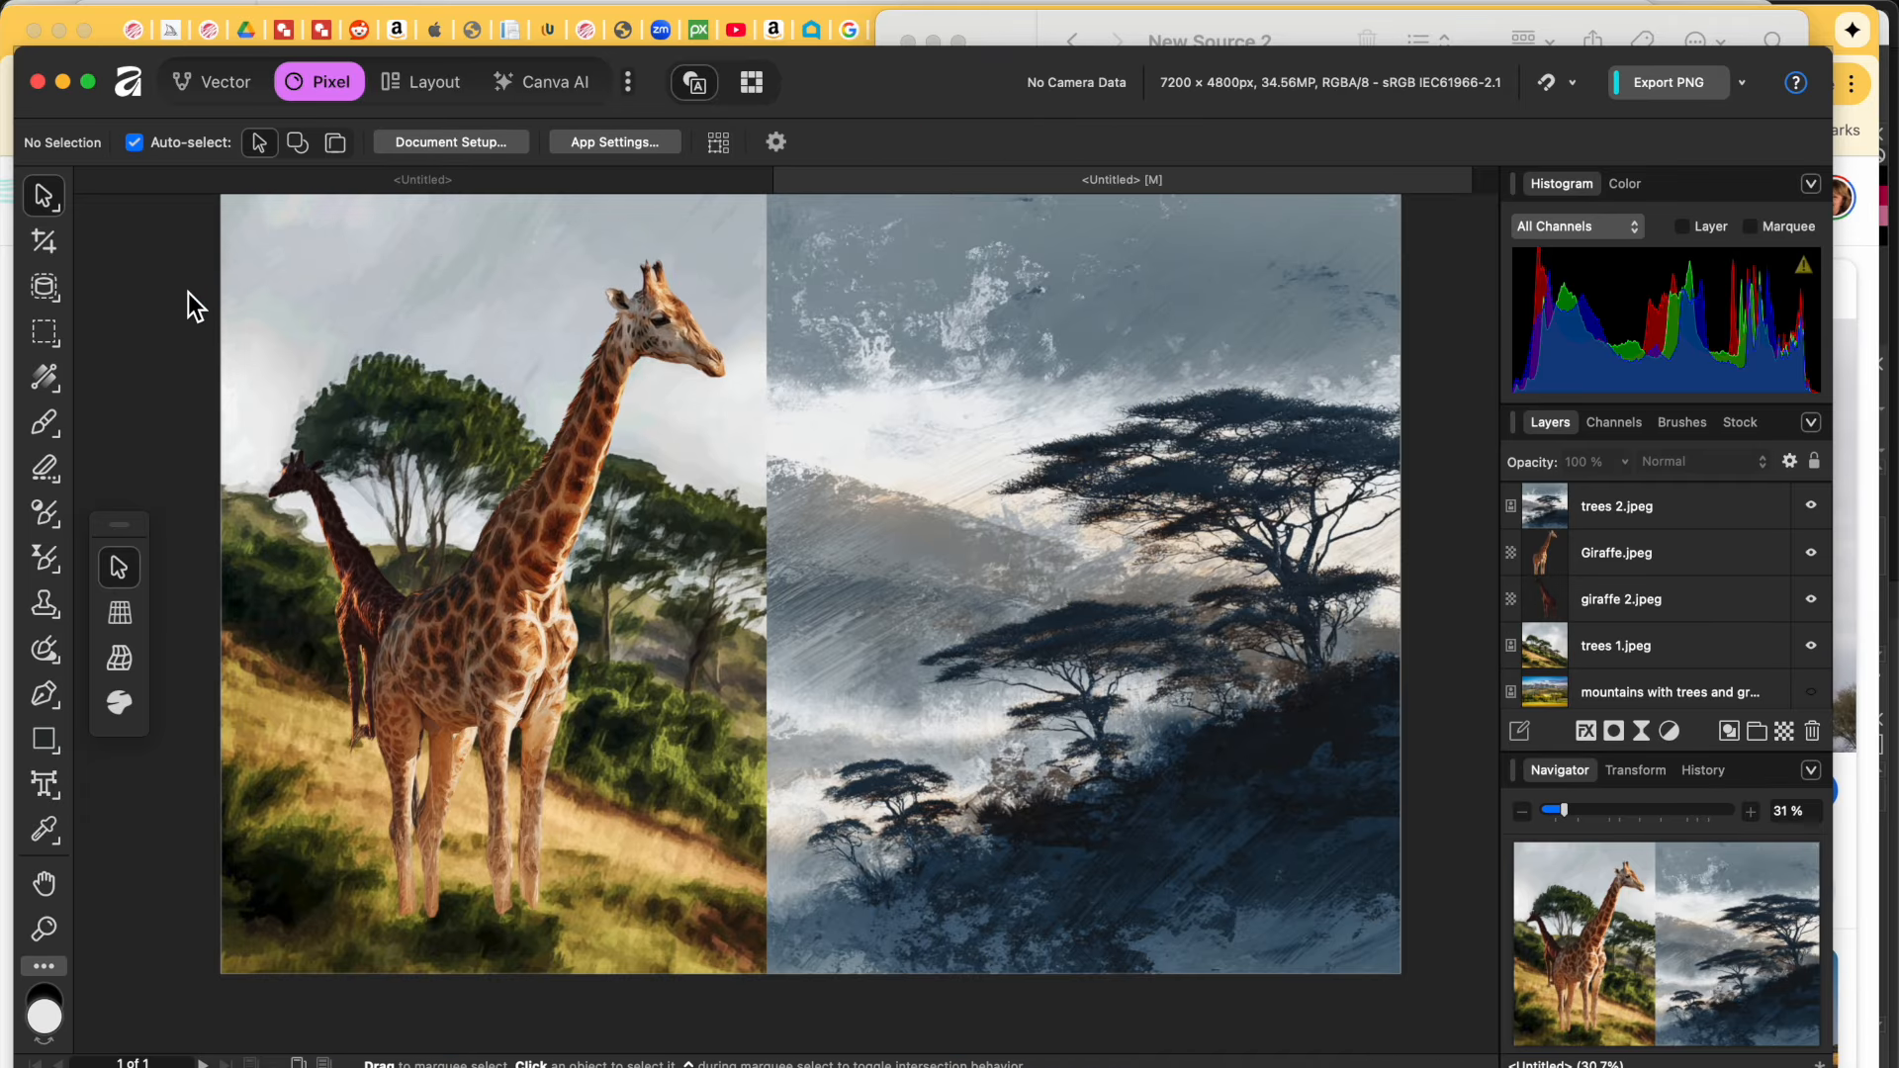
pyautogui.click(574, 431)
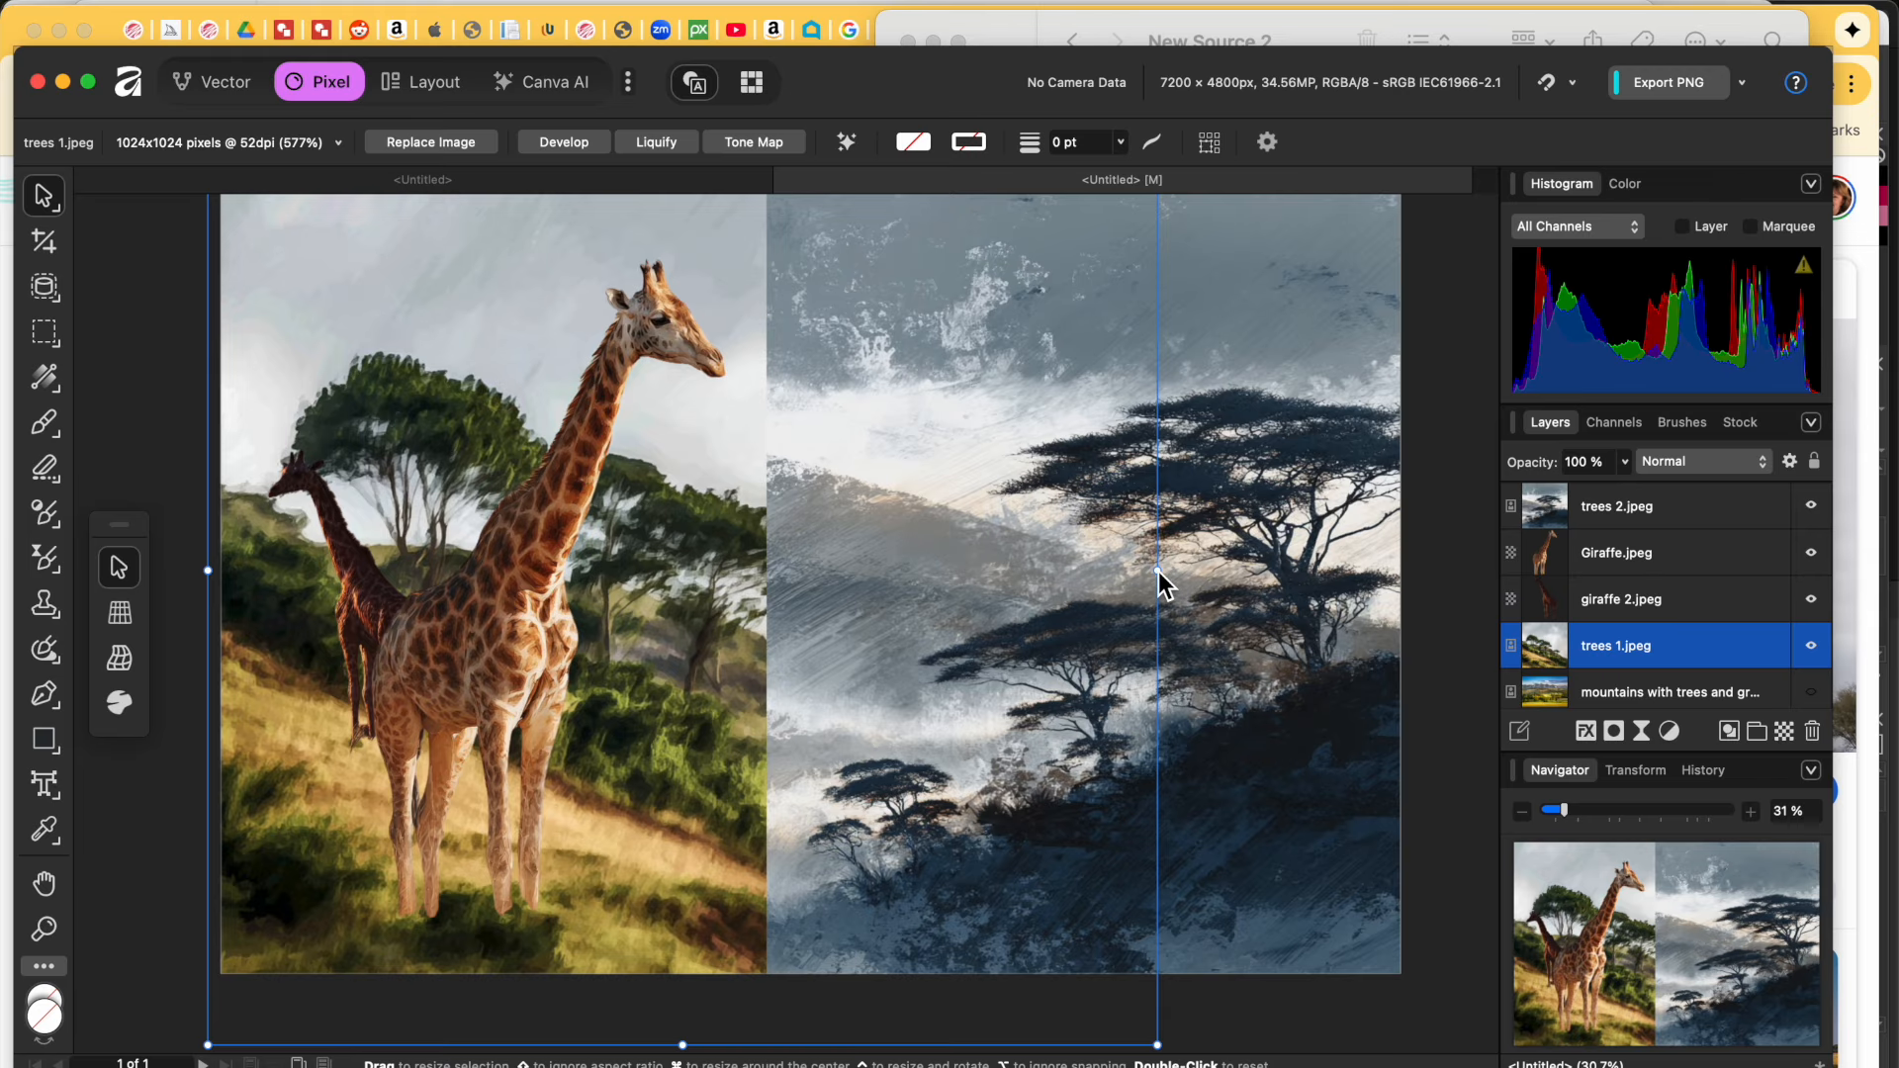
pyautogui.moveTo(1157, 570); pyautogui.dragTo(1427, 594)
# Step: Select trees 2.jpeg and show its blend mode options in the Layers panel
pyautogui.click(1290, 619)
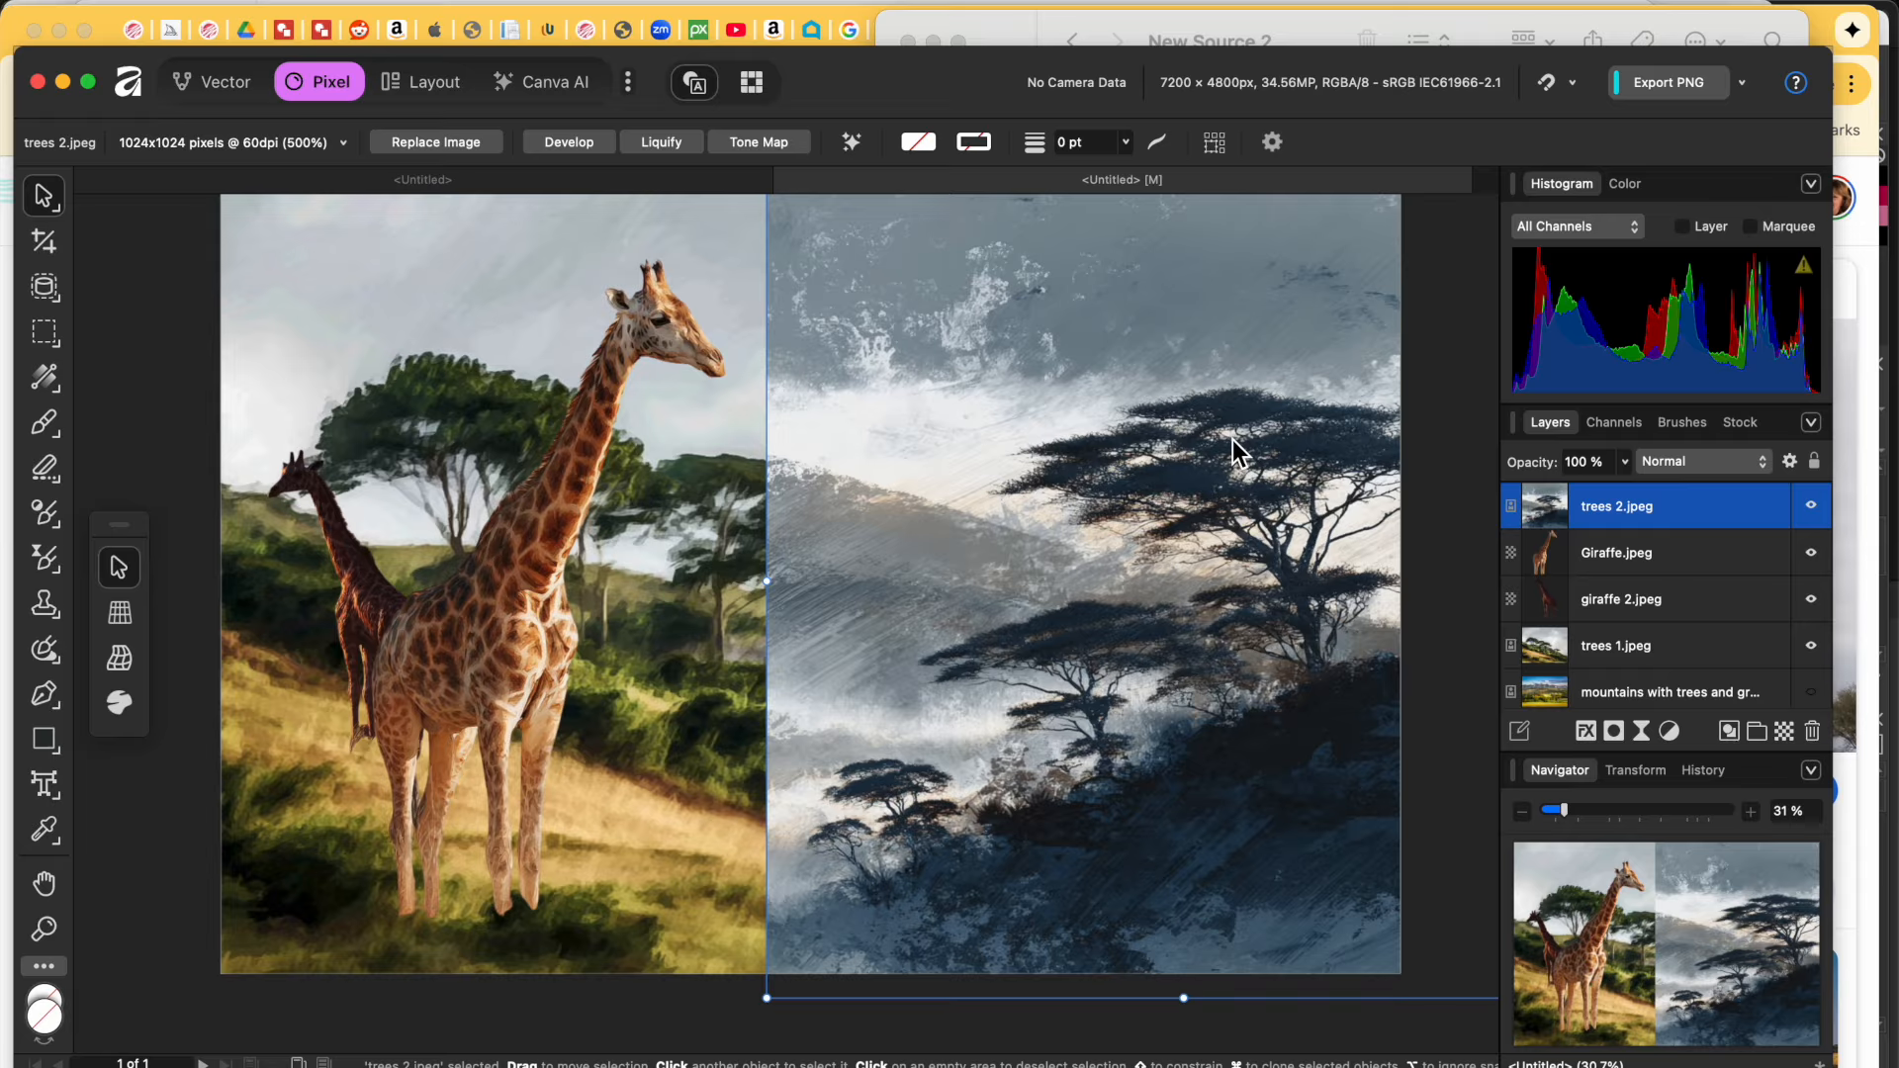
pyautogui.click(1642, 505)
pyautogui.click(1708, 462)
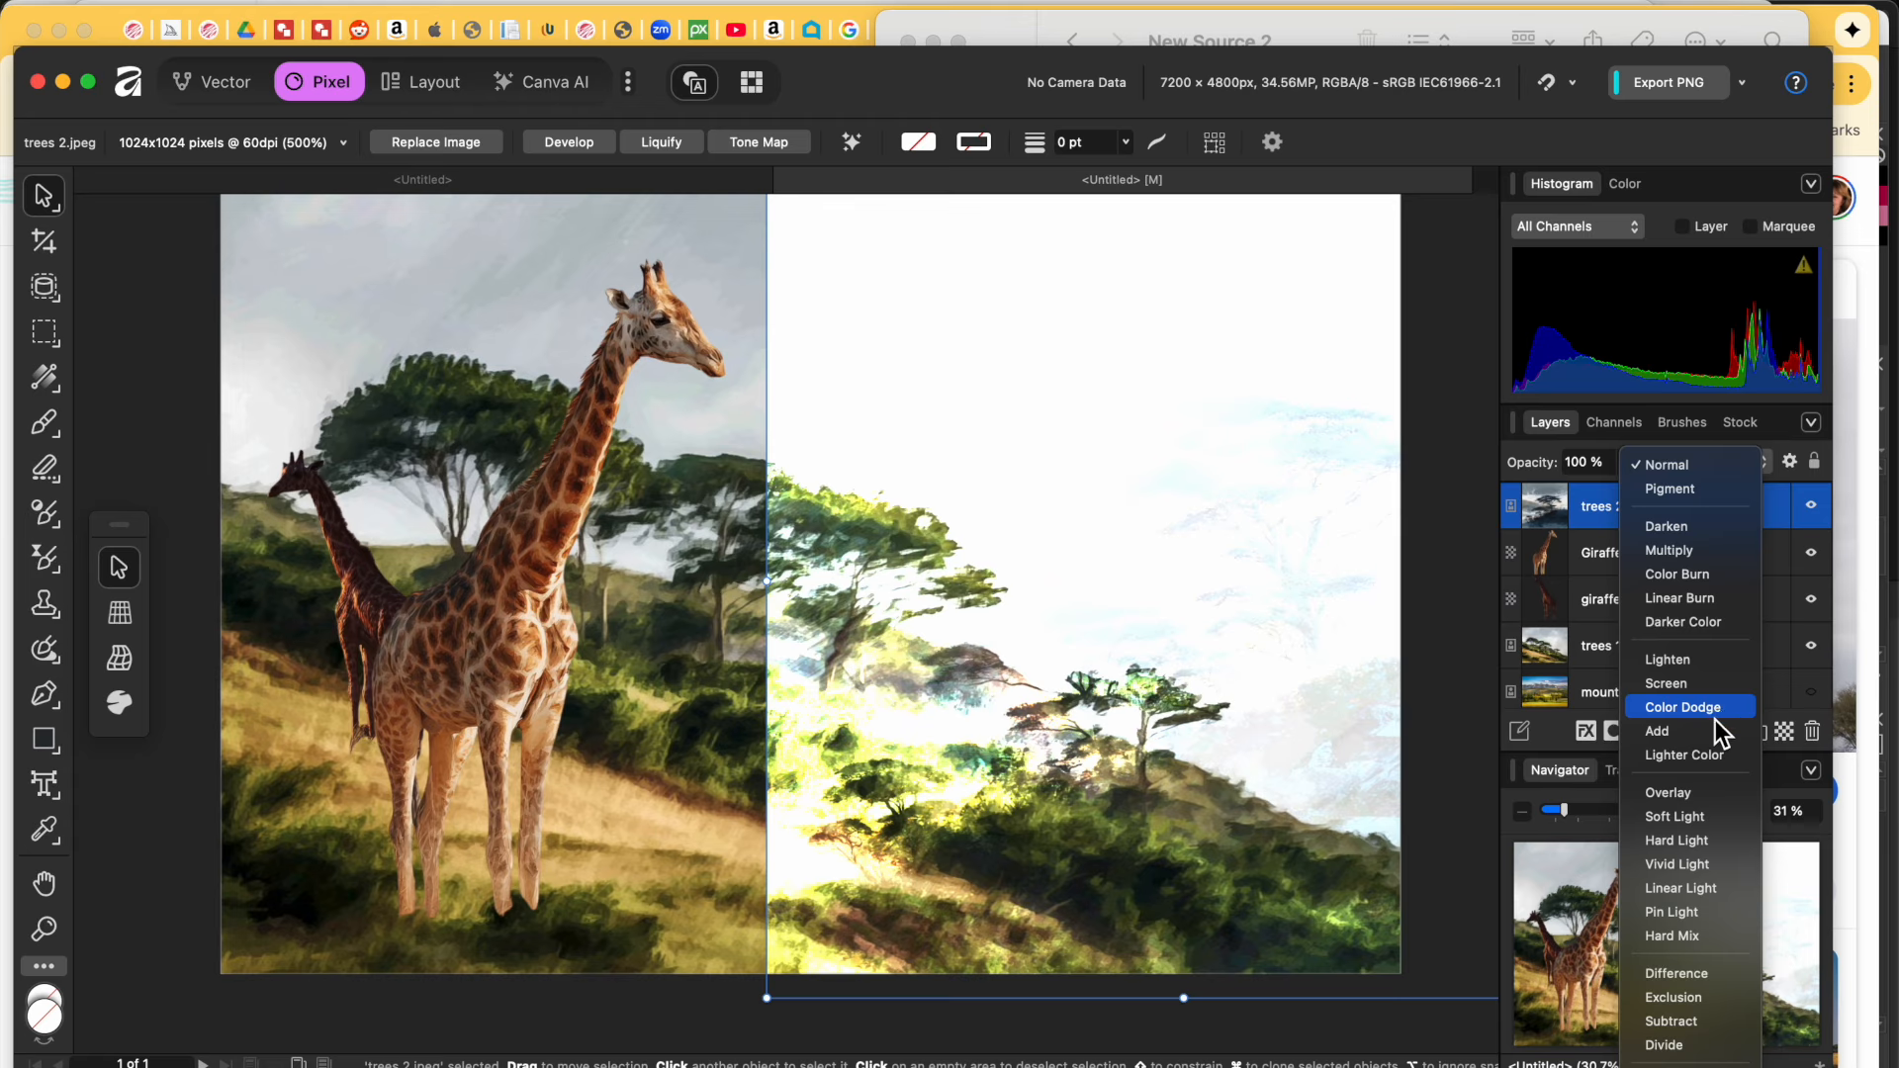
# Step: Try Overlay and Hard Light on trees 2.jpeg, then settle on Pin Light blending
pyautogui.click(1710, 787)
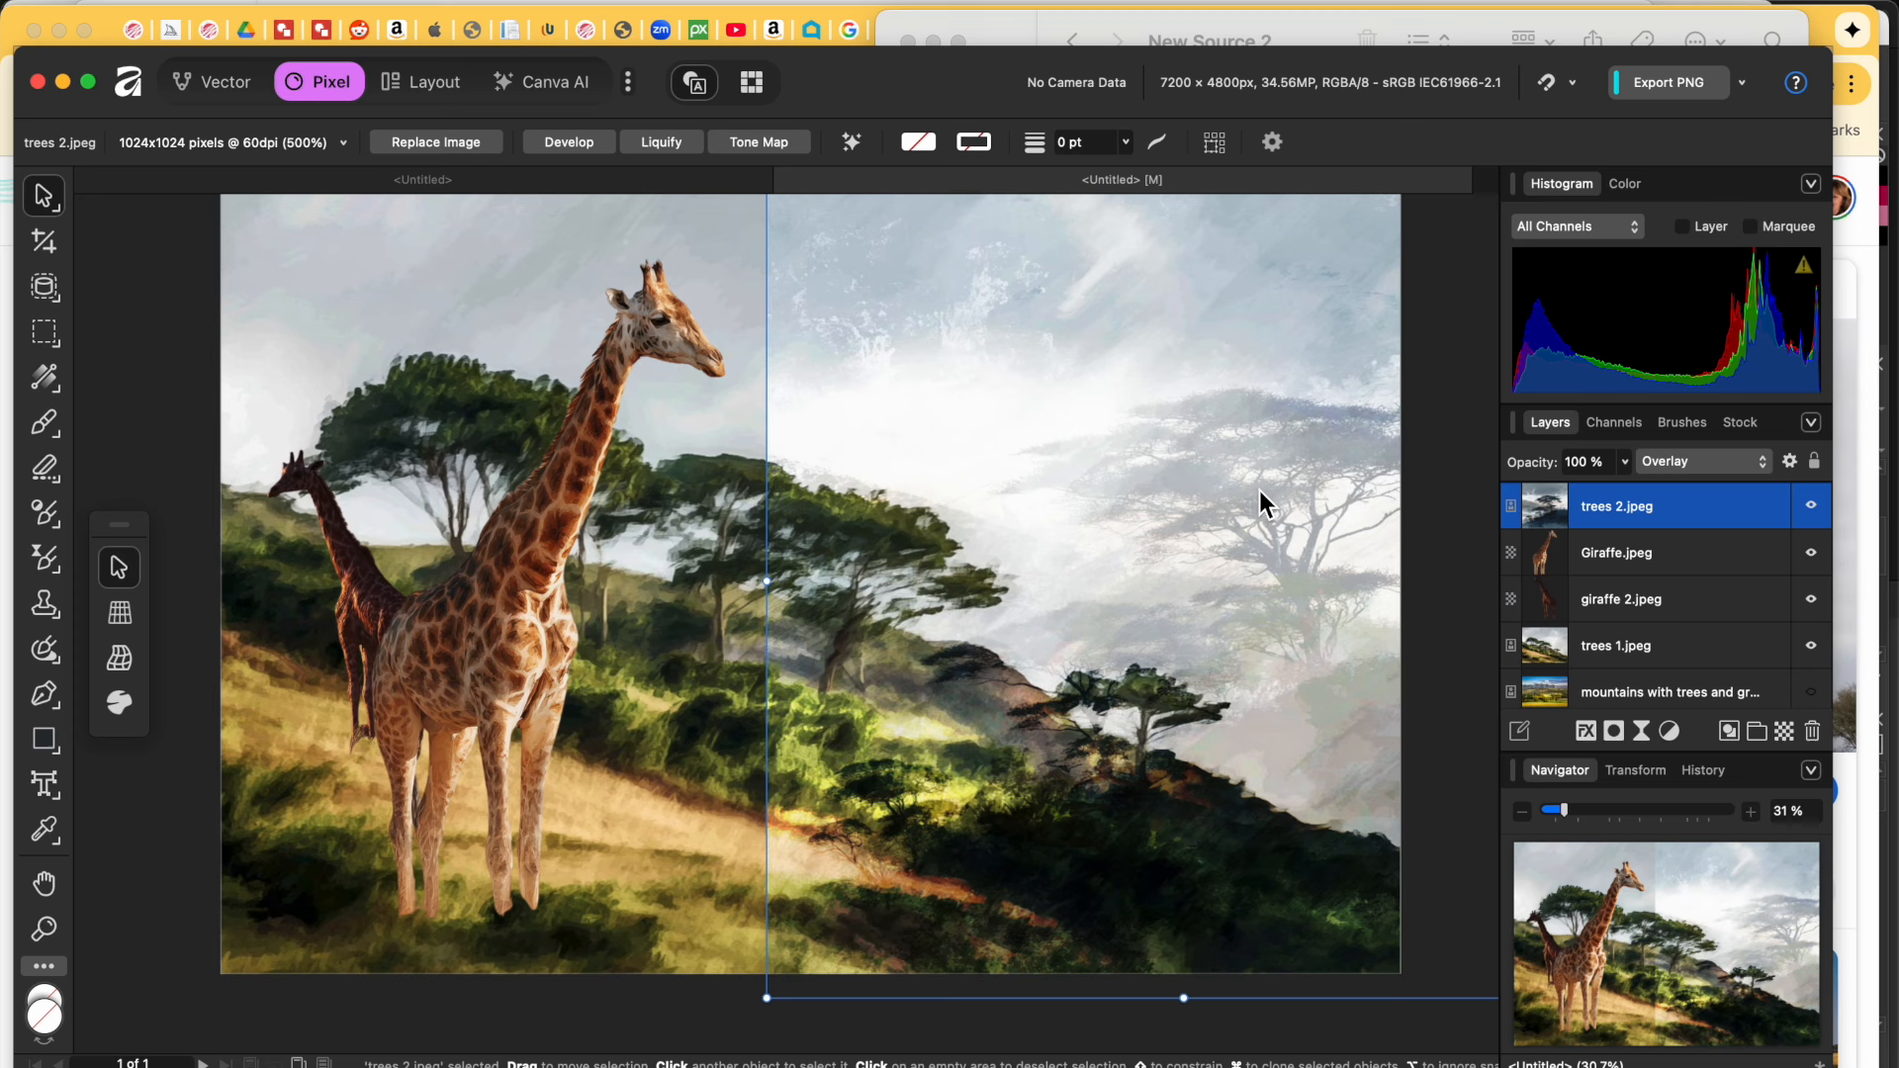
pyautogui.click(1699, 463)
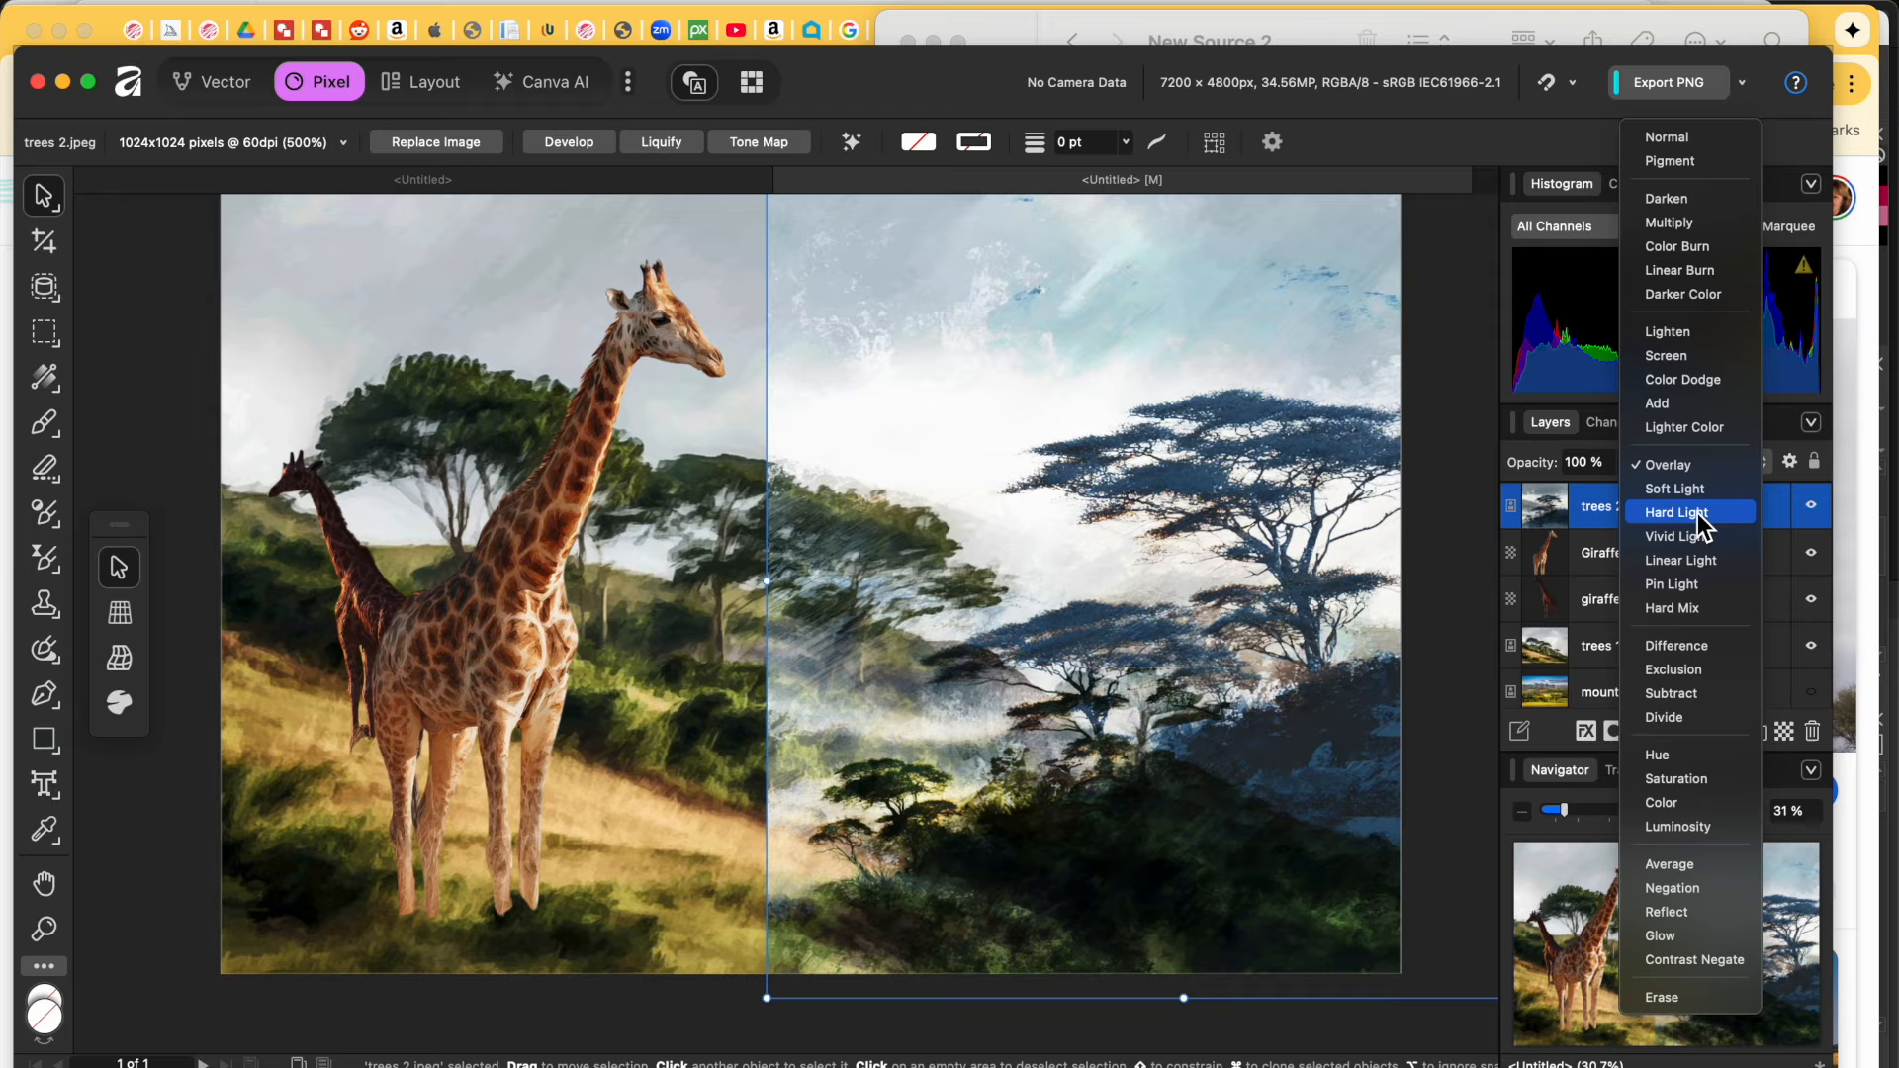
pyautogui.click(1698, 513)
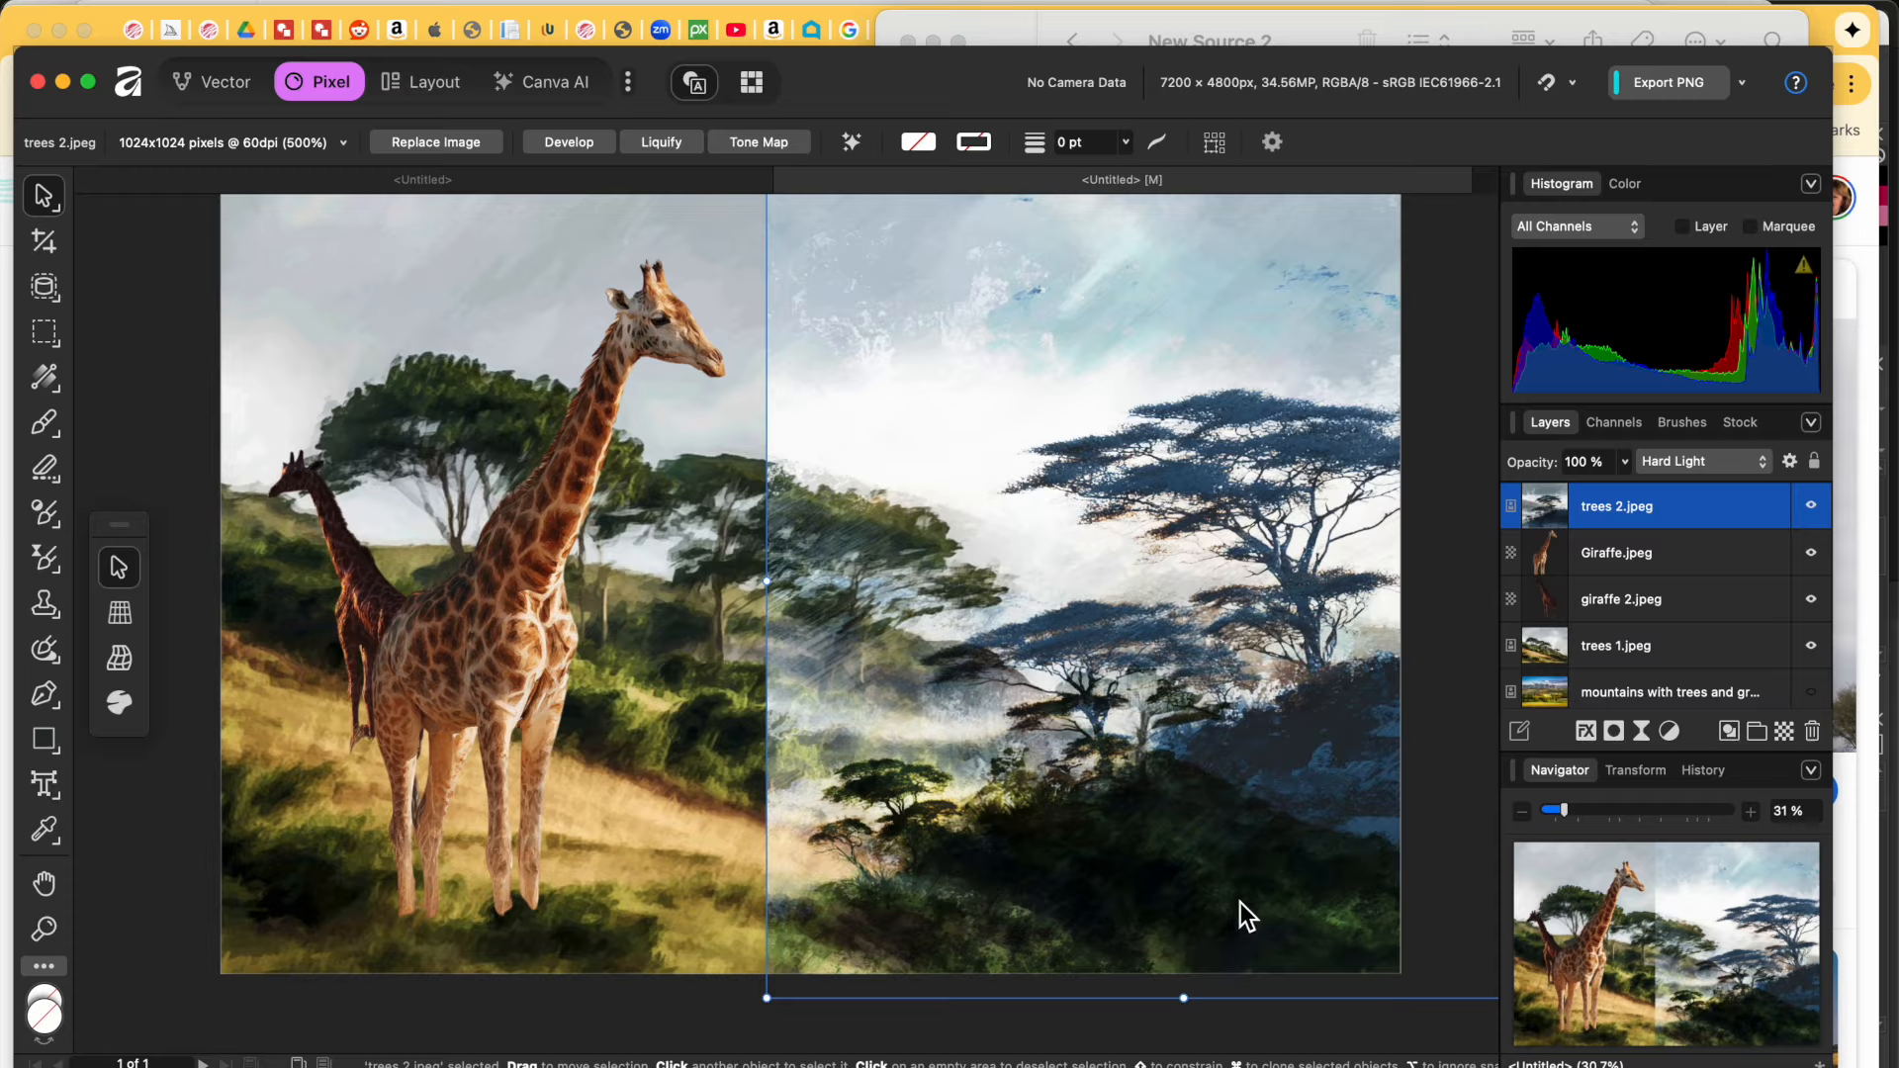
pyautogui.click(1697, 464)
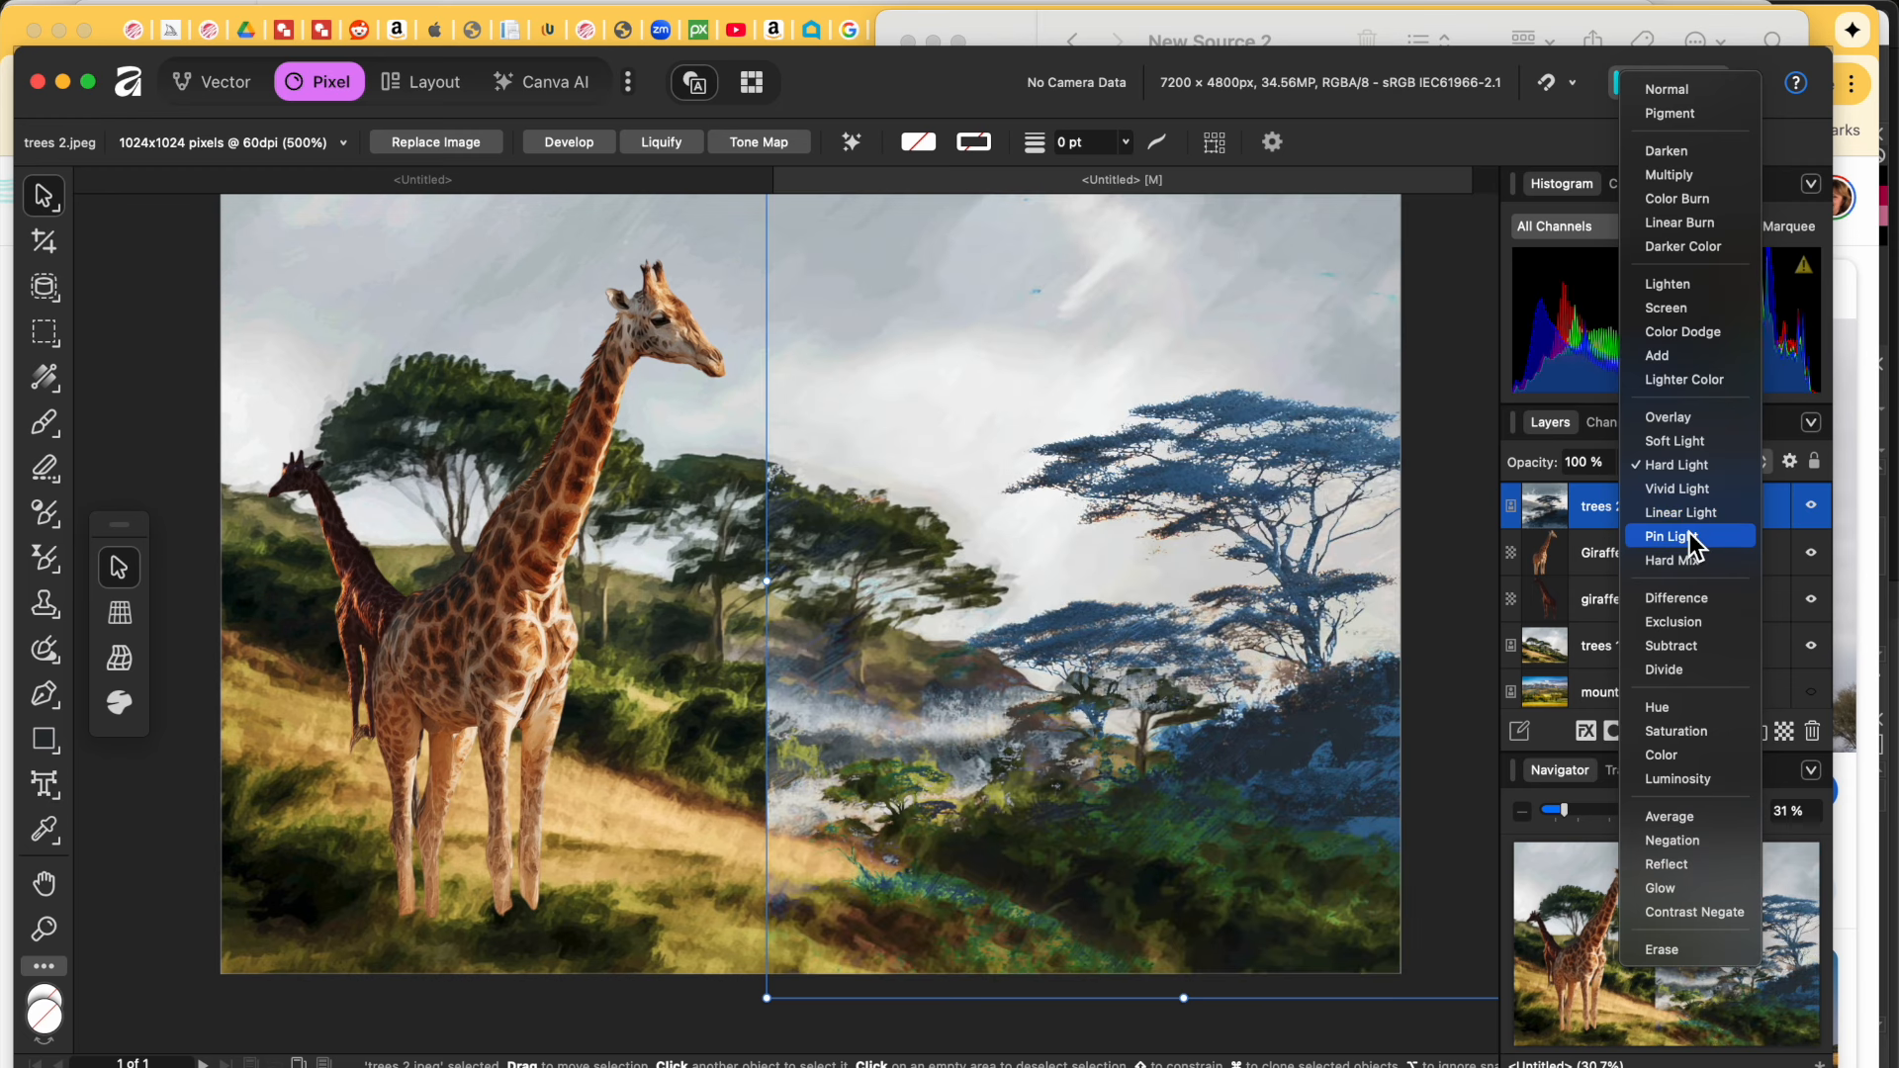
pyautogui.click(1691, 539)
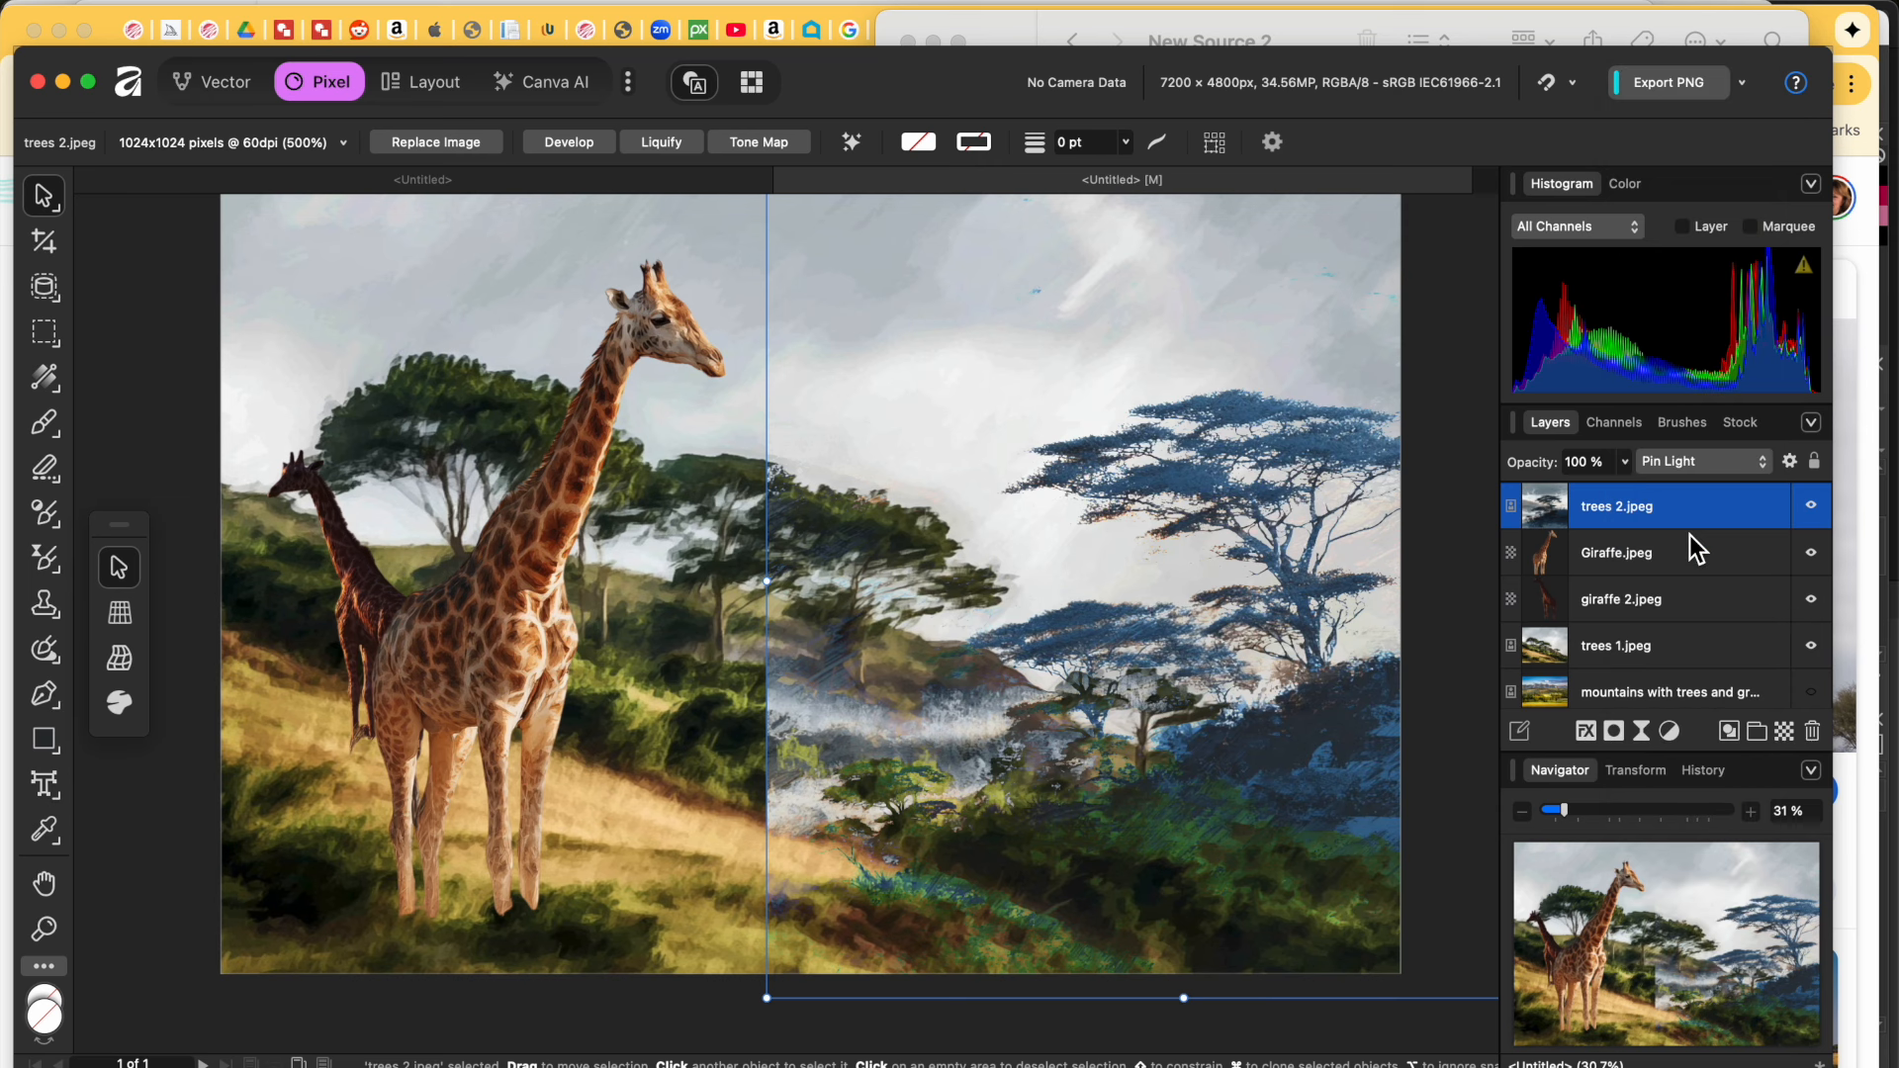
pyautogui.click(1699, 461)
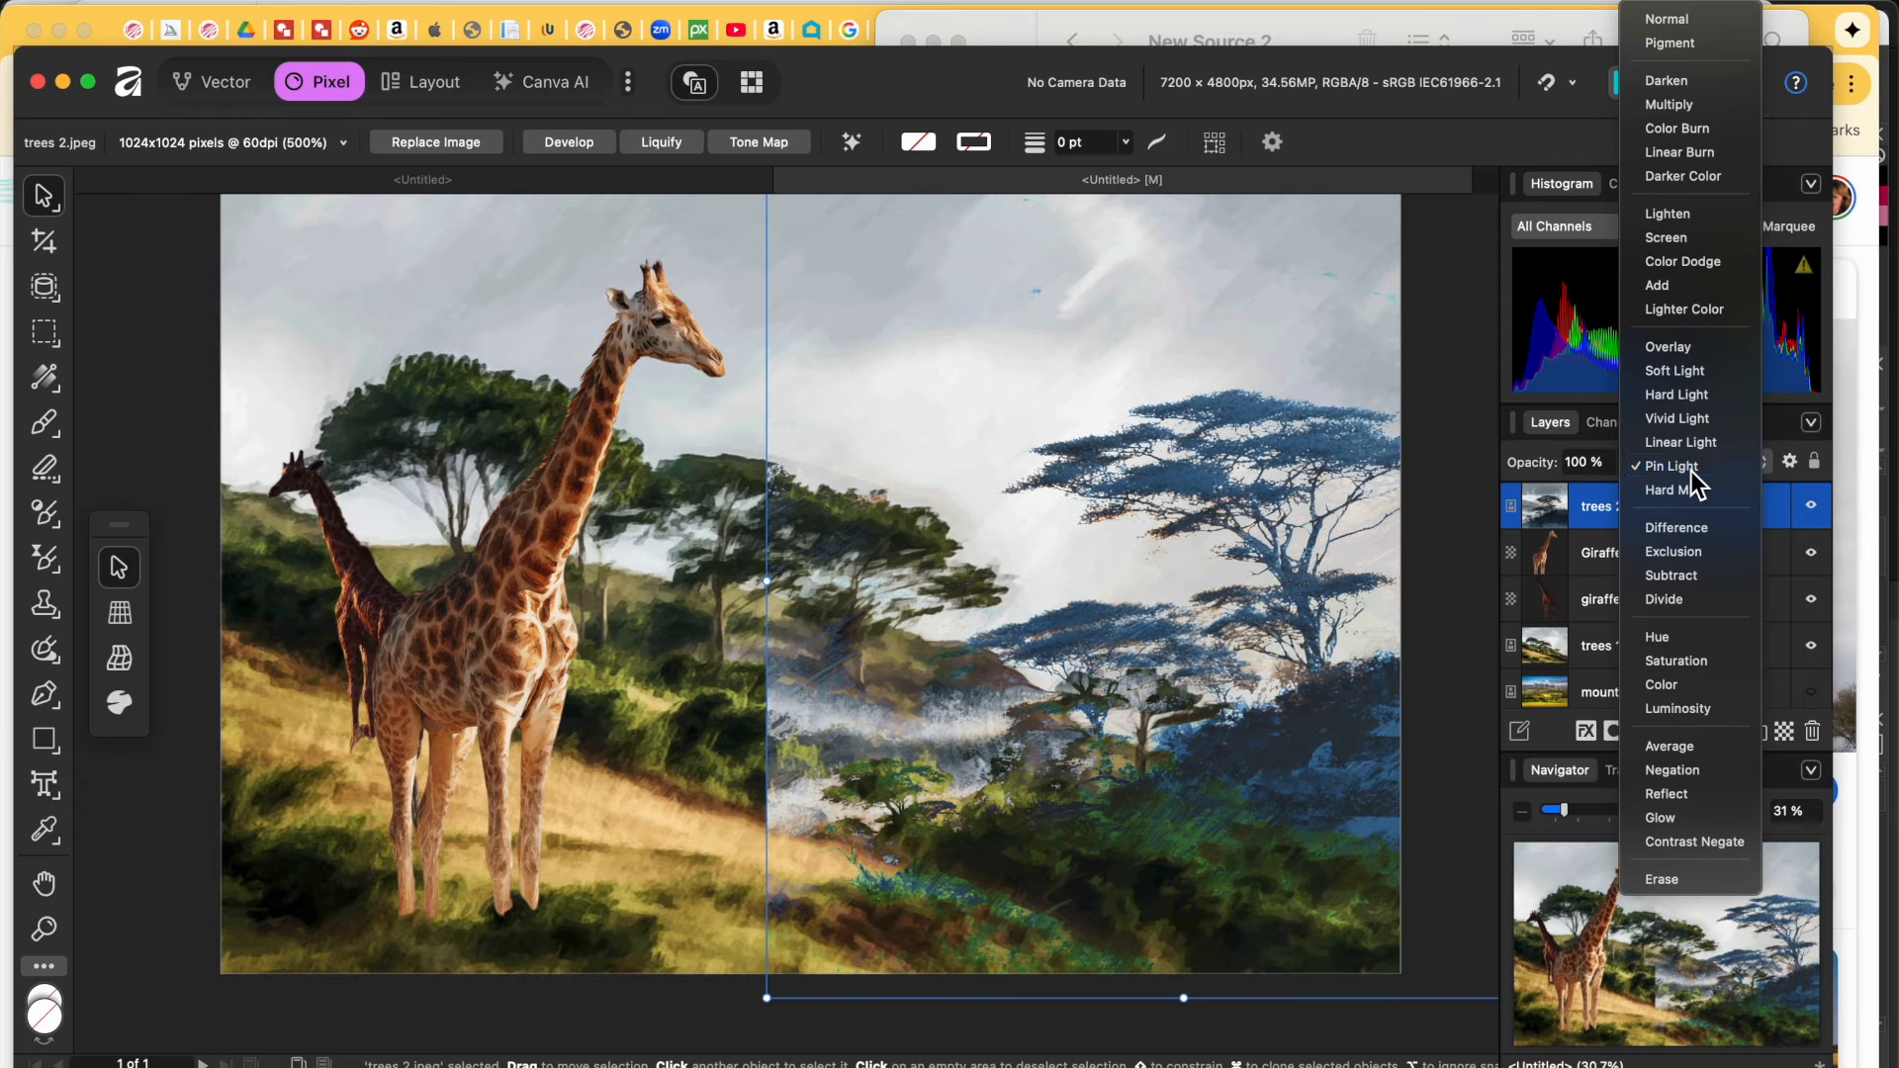
pyautogui.click(1690, 469)
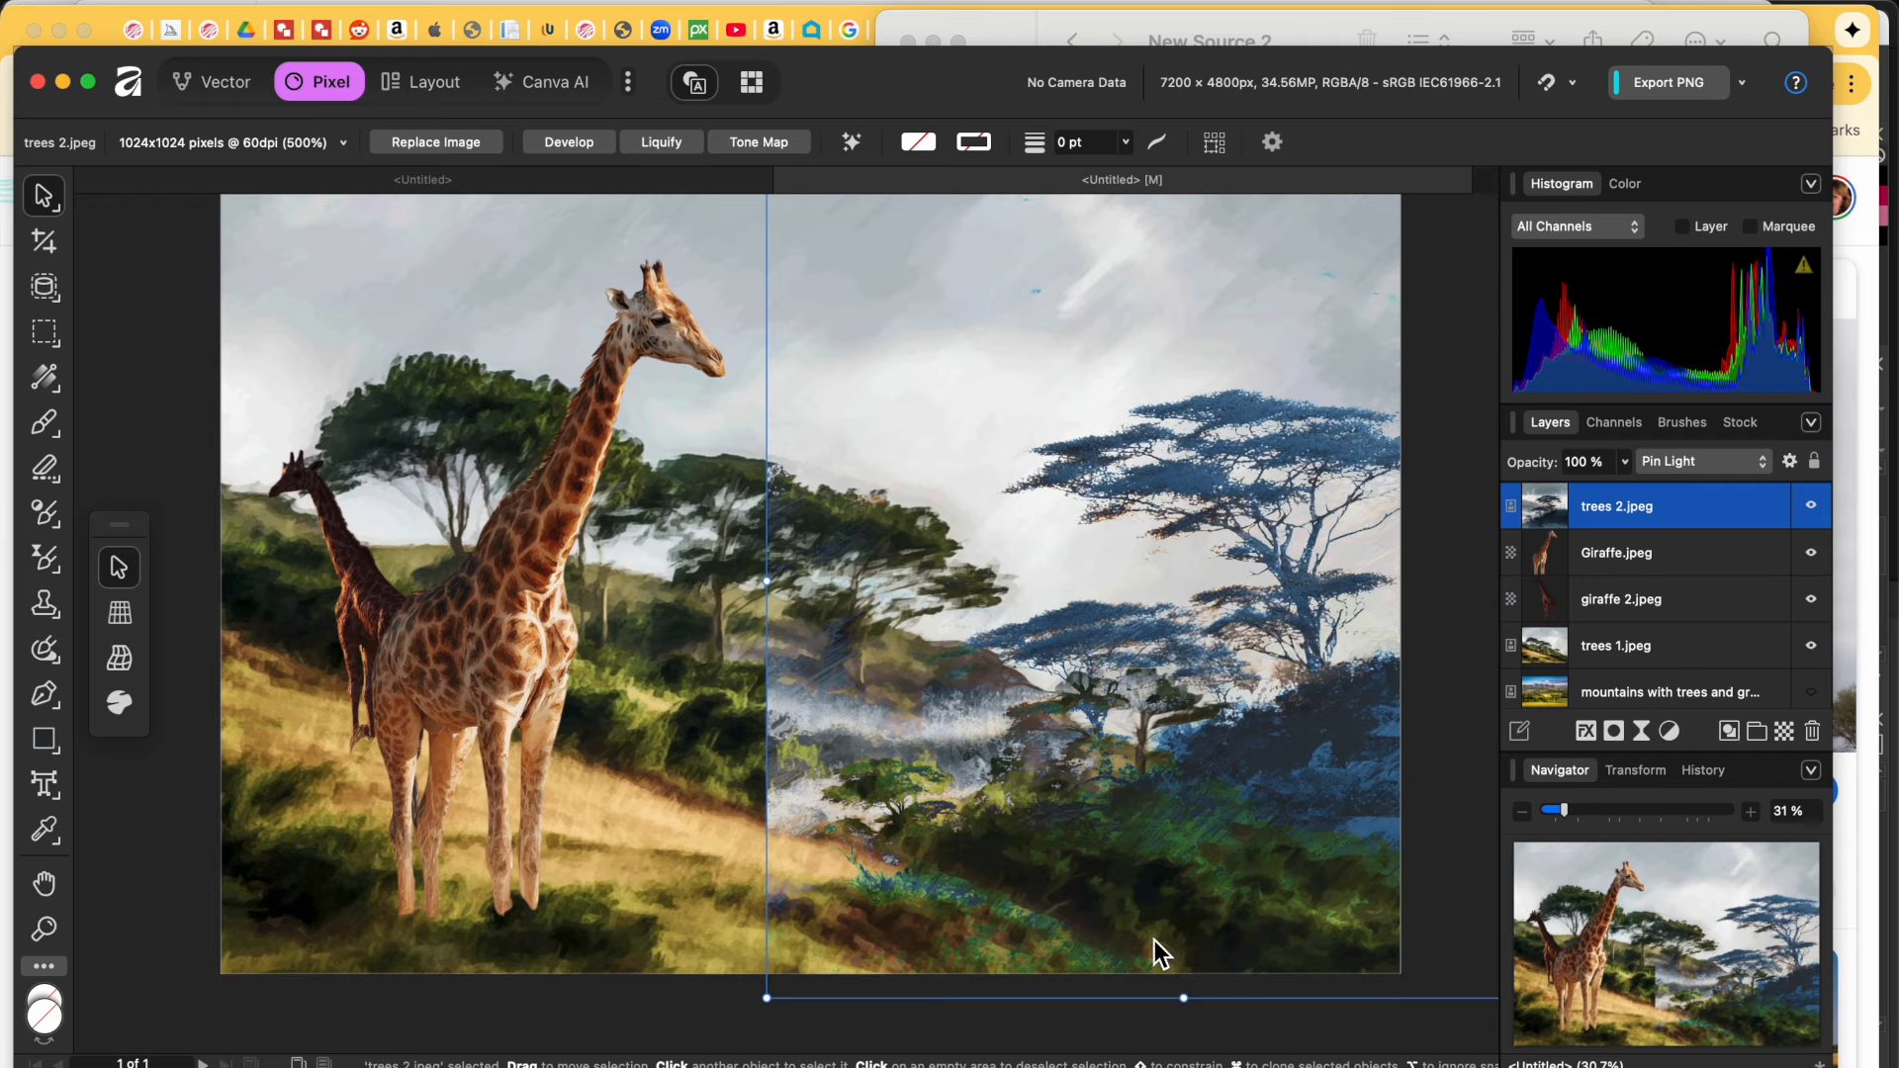
pyautogui.click(1694, 463)
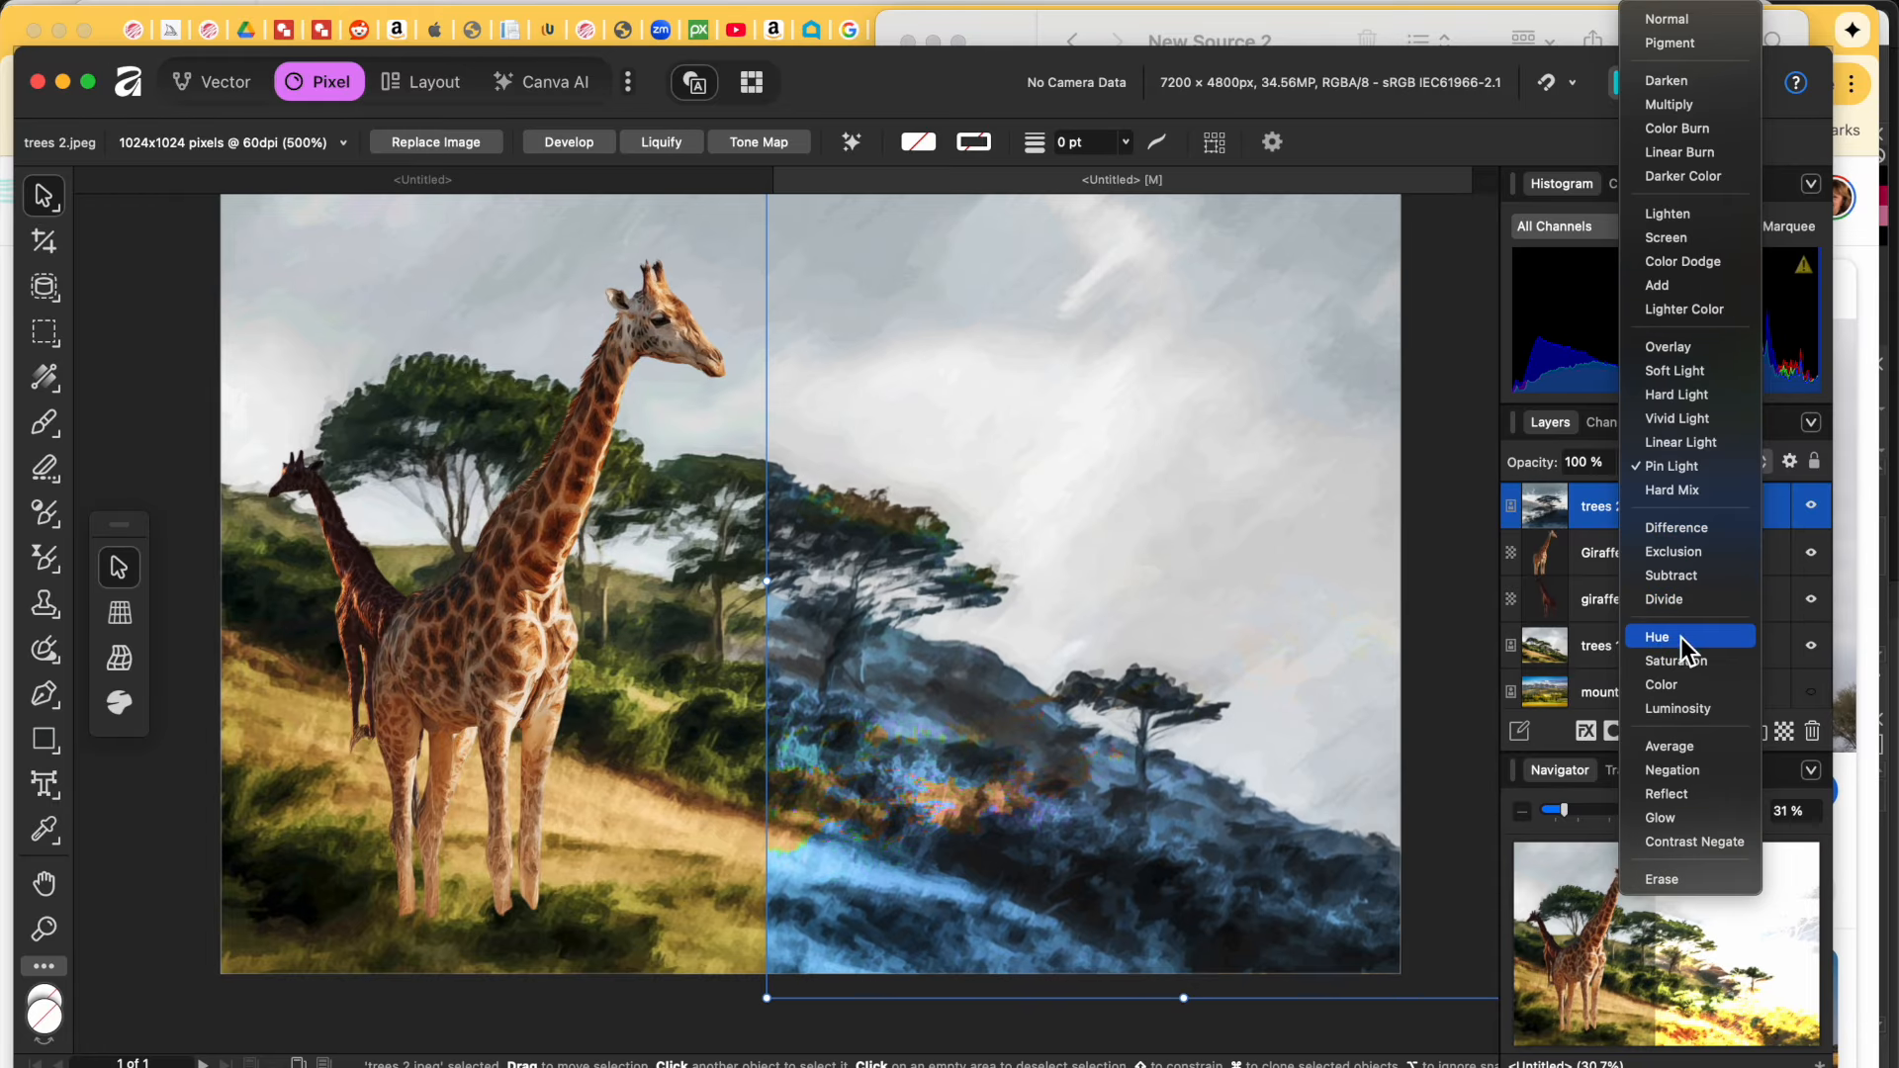
pyautogui.click(663, 740)
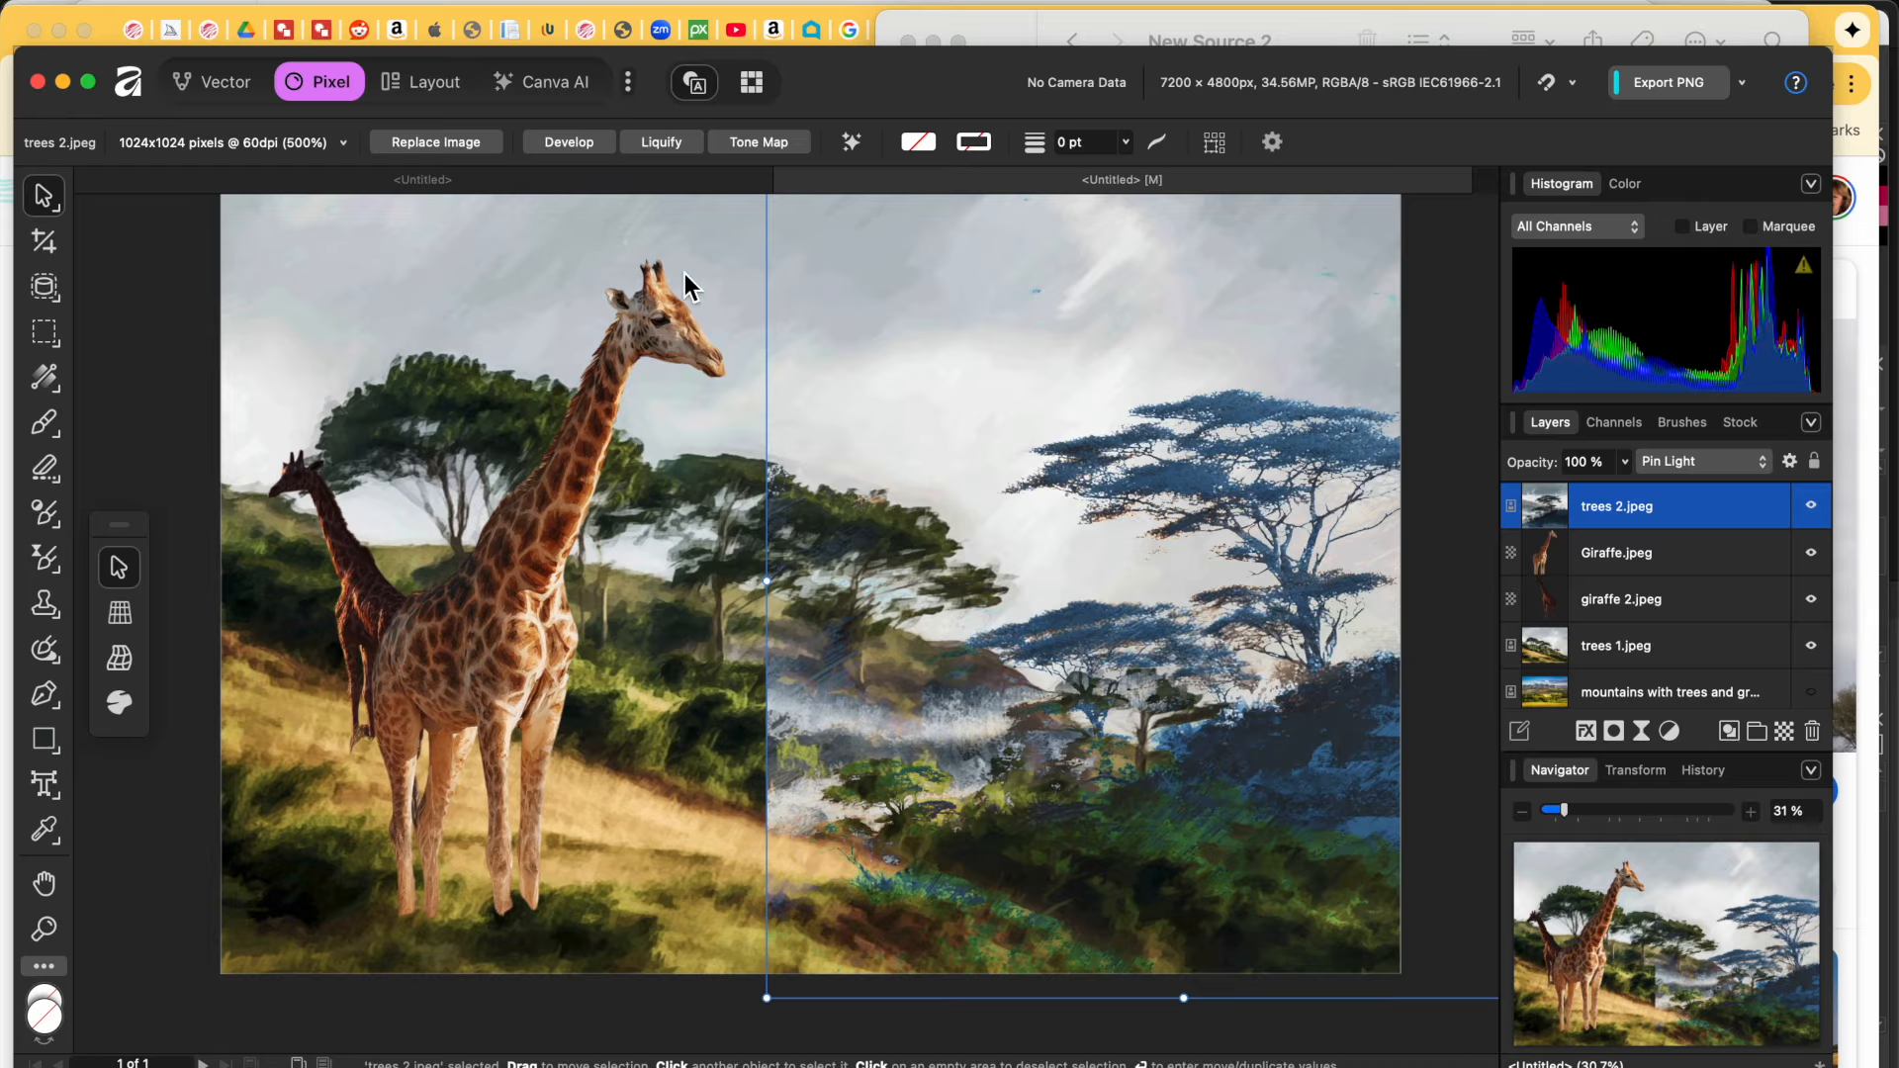
pyautogui.click(46, 469)
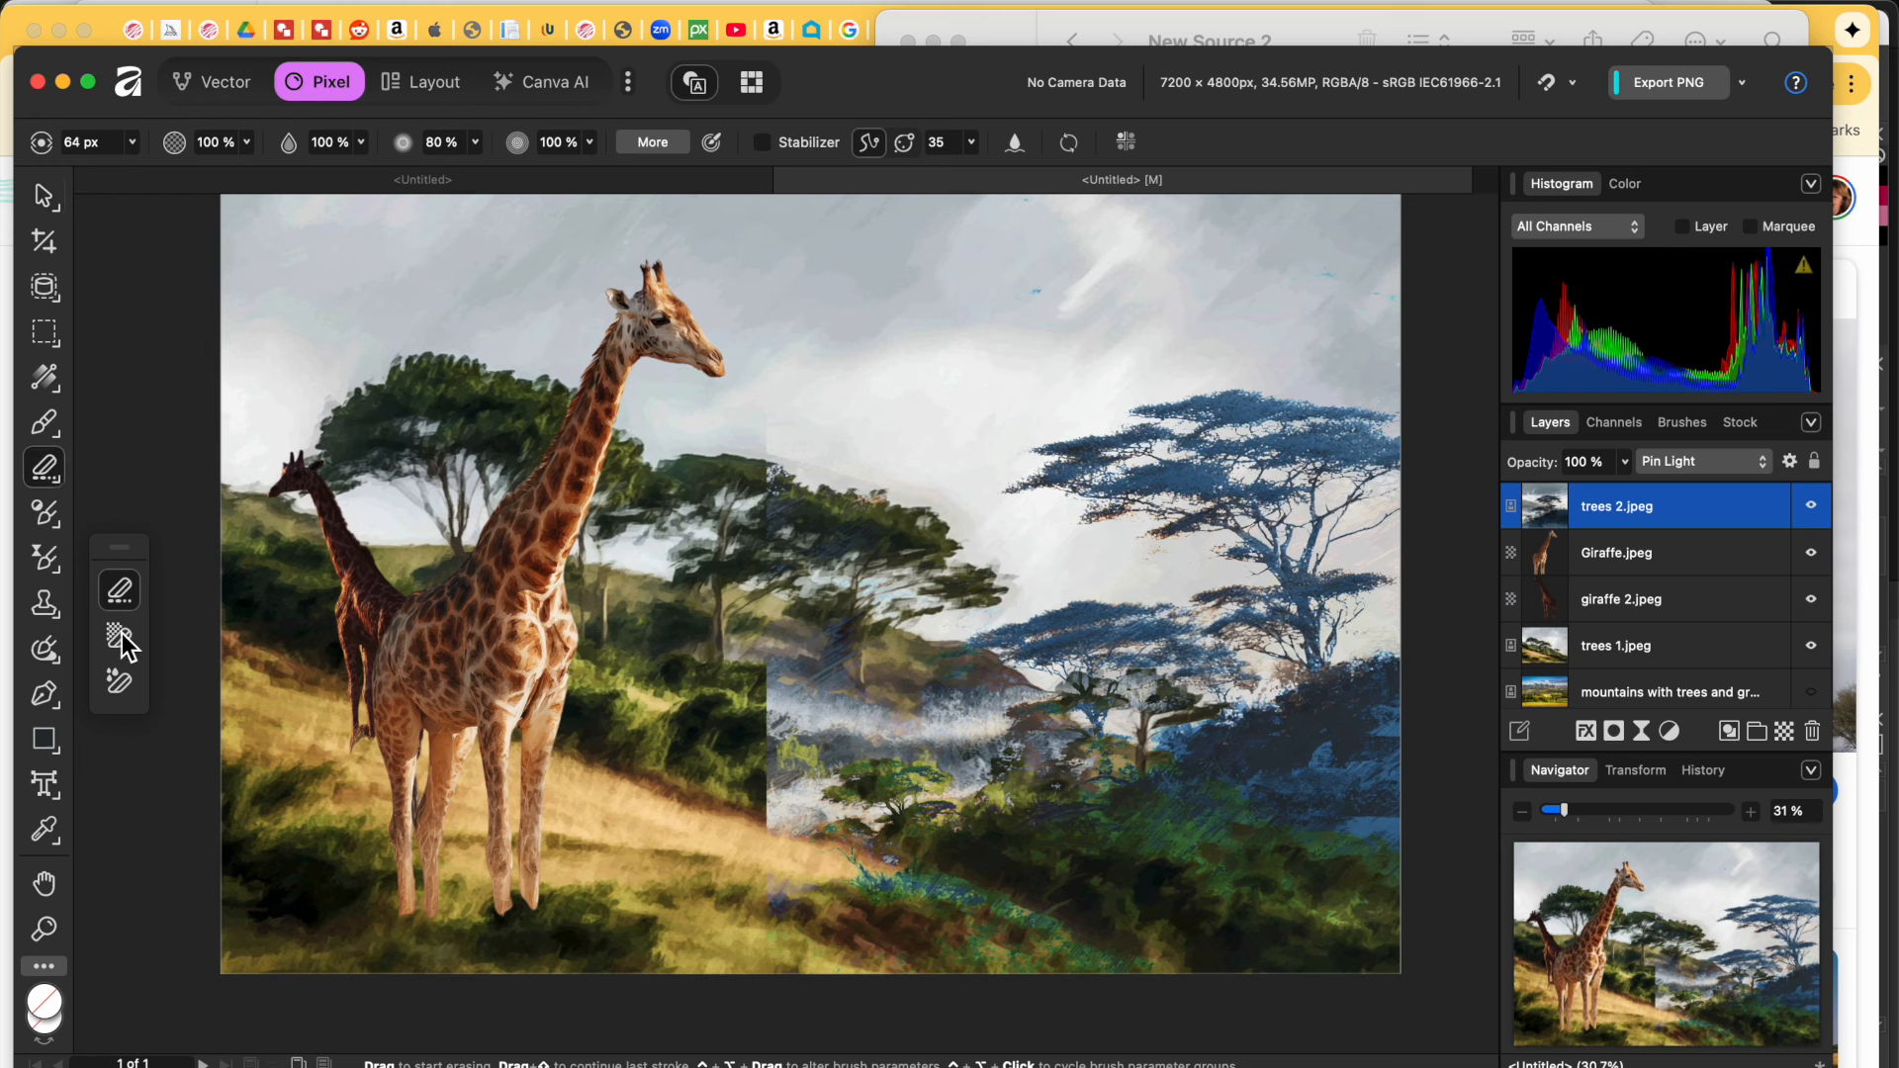
# Step: After trying Flood and Background Erase, switch to the plain Erase Brush and enlarge it to 393.8 px width
pyautogui.click(118, 681)
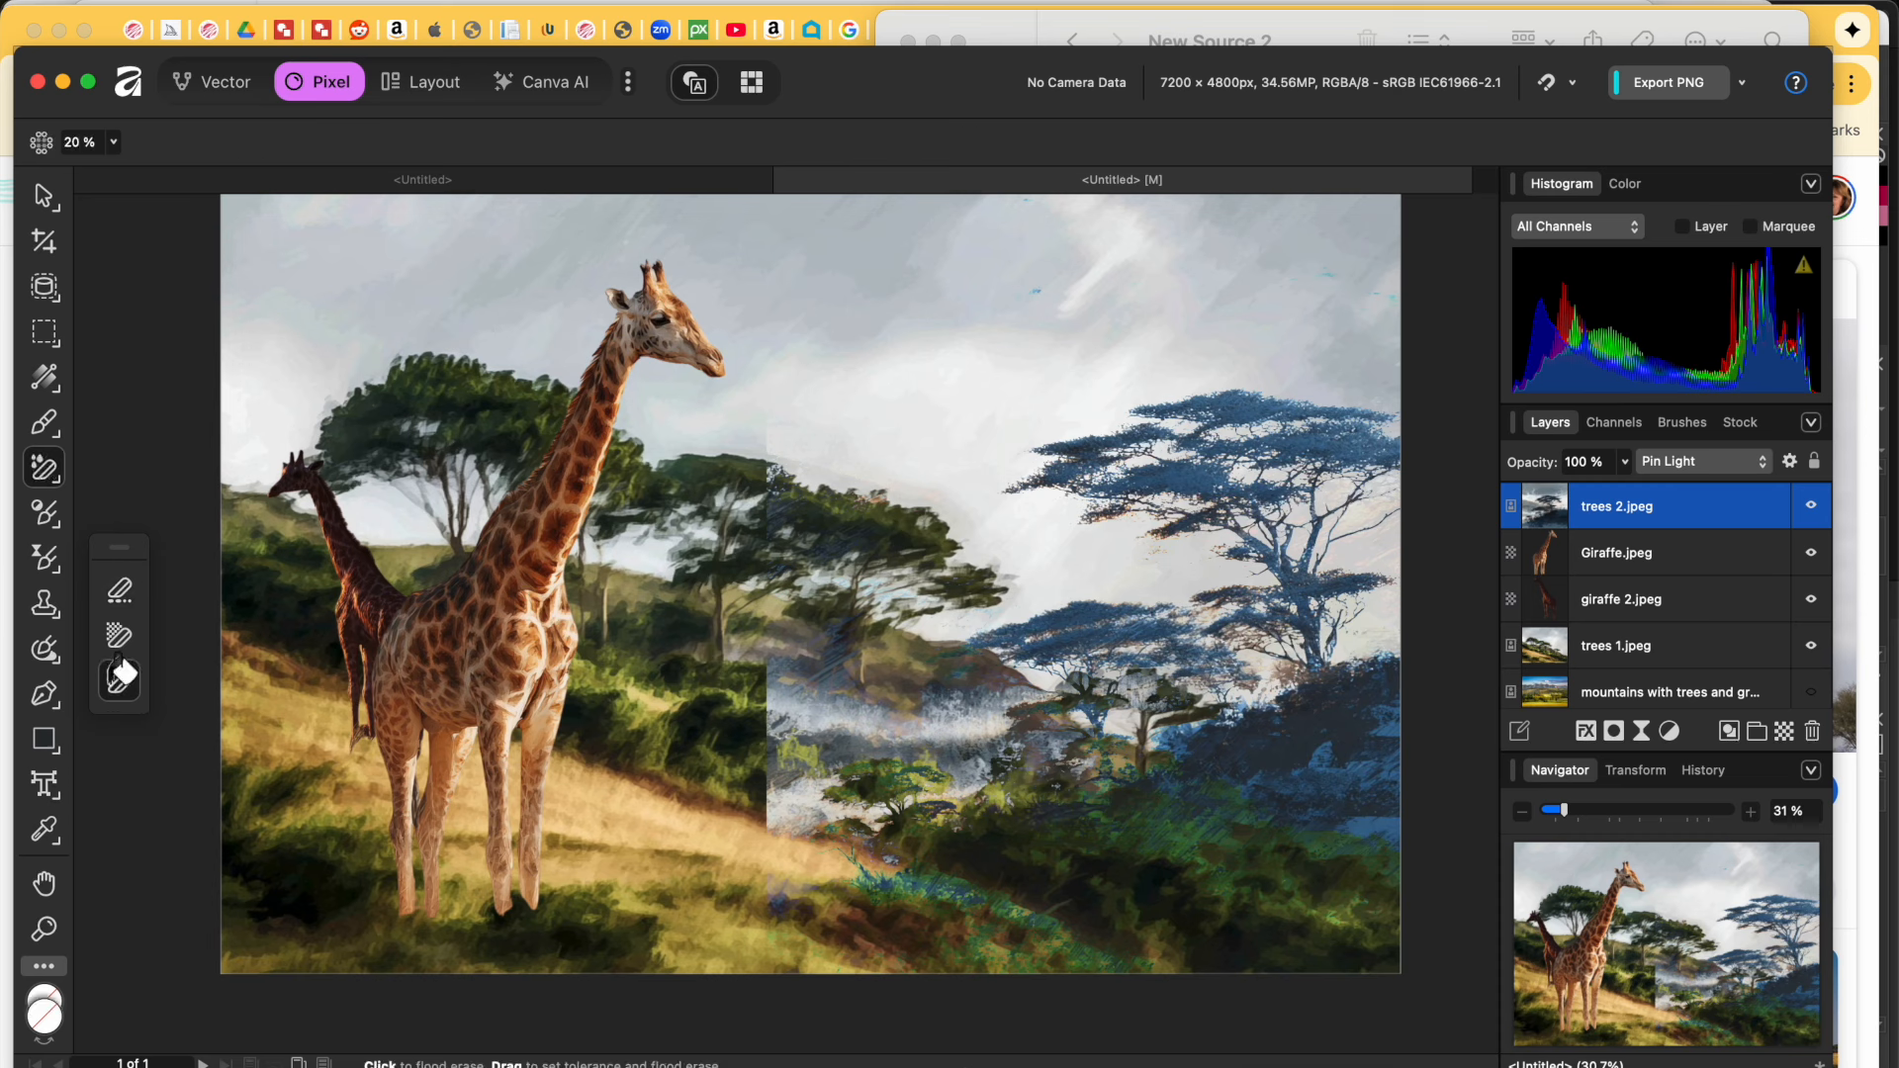
pyautogui.click(116, 641)
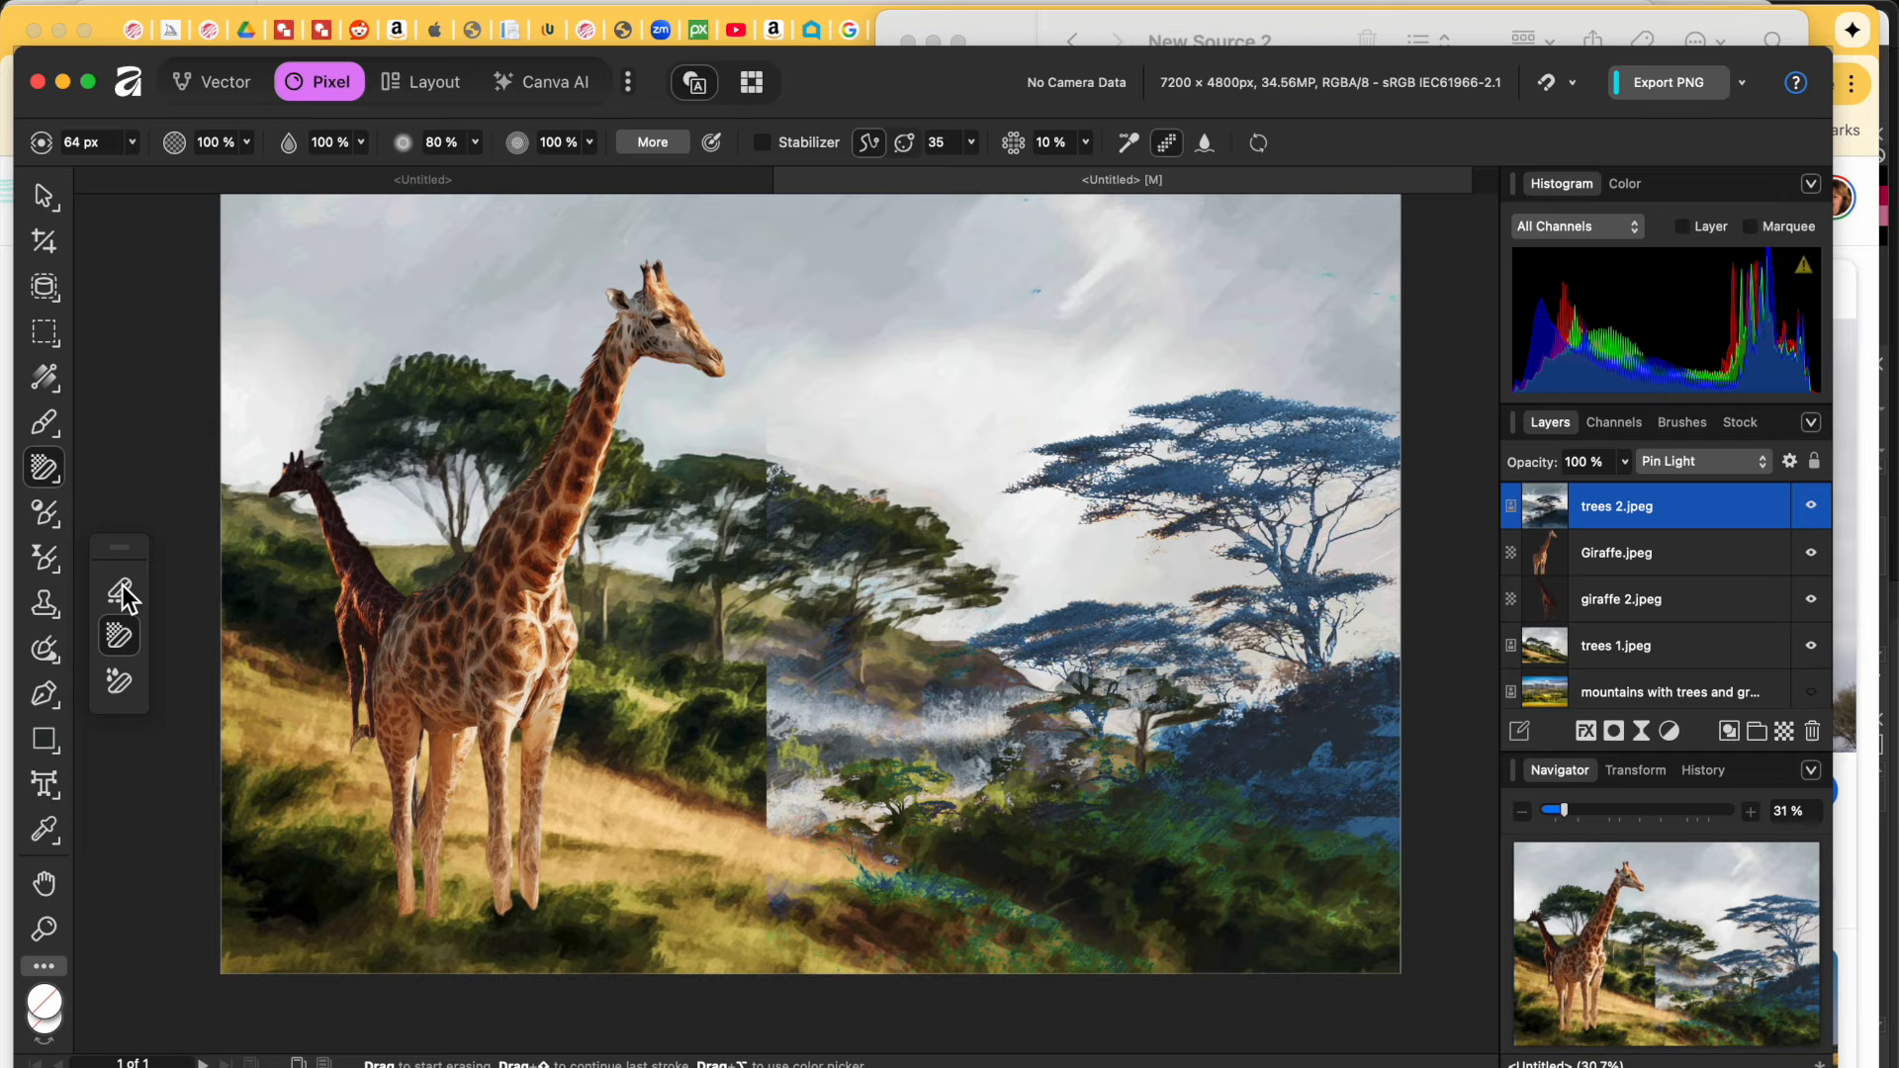
pyautogui.moveTo(107, 552)
pyautogui.mouseDown()
pyautogui.moveTo(56, 471)
pyautogui.moveTo(103, 454)
pyautogui.mouseUp()
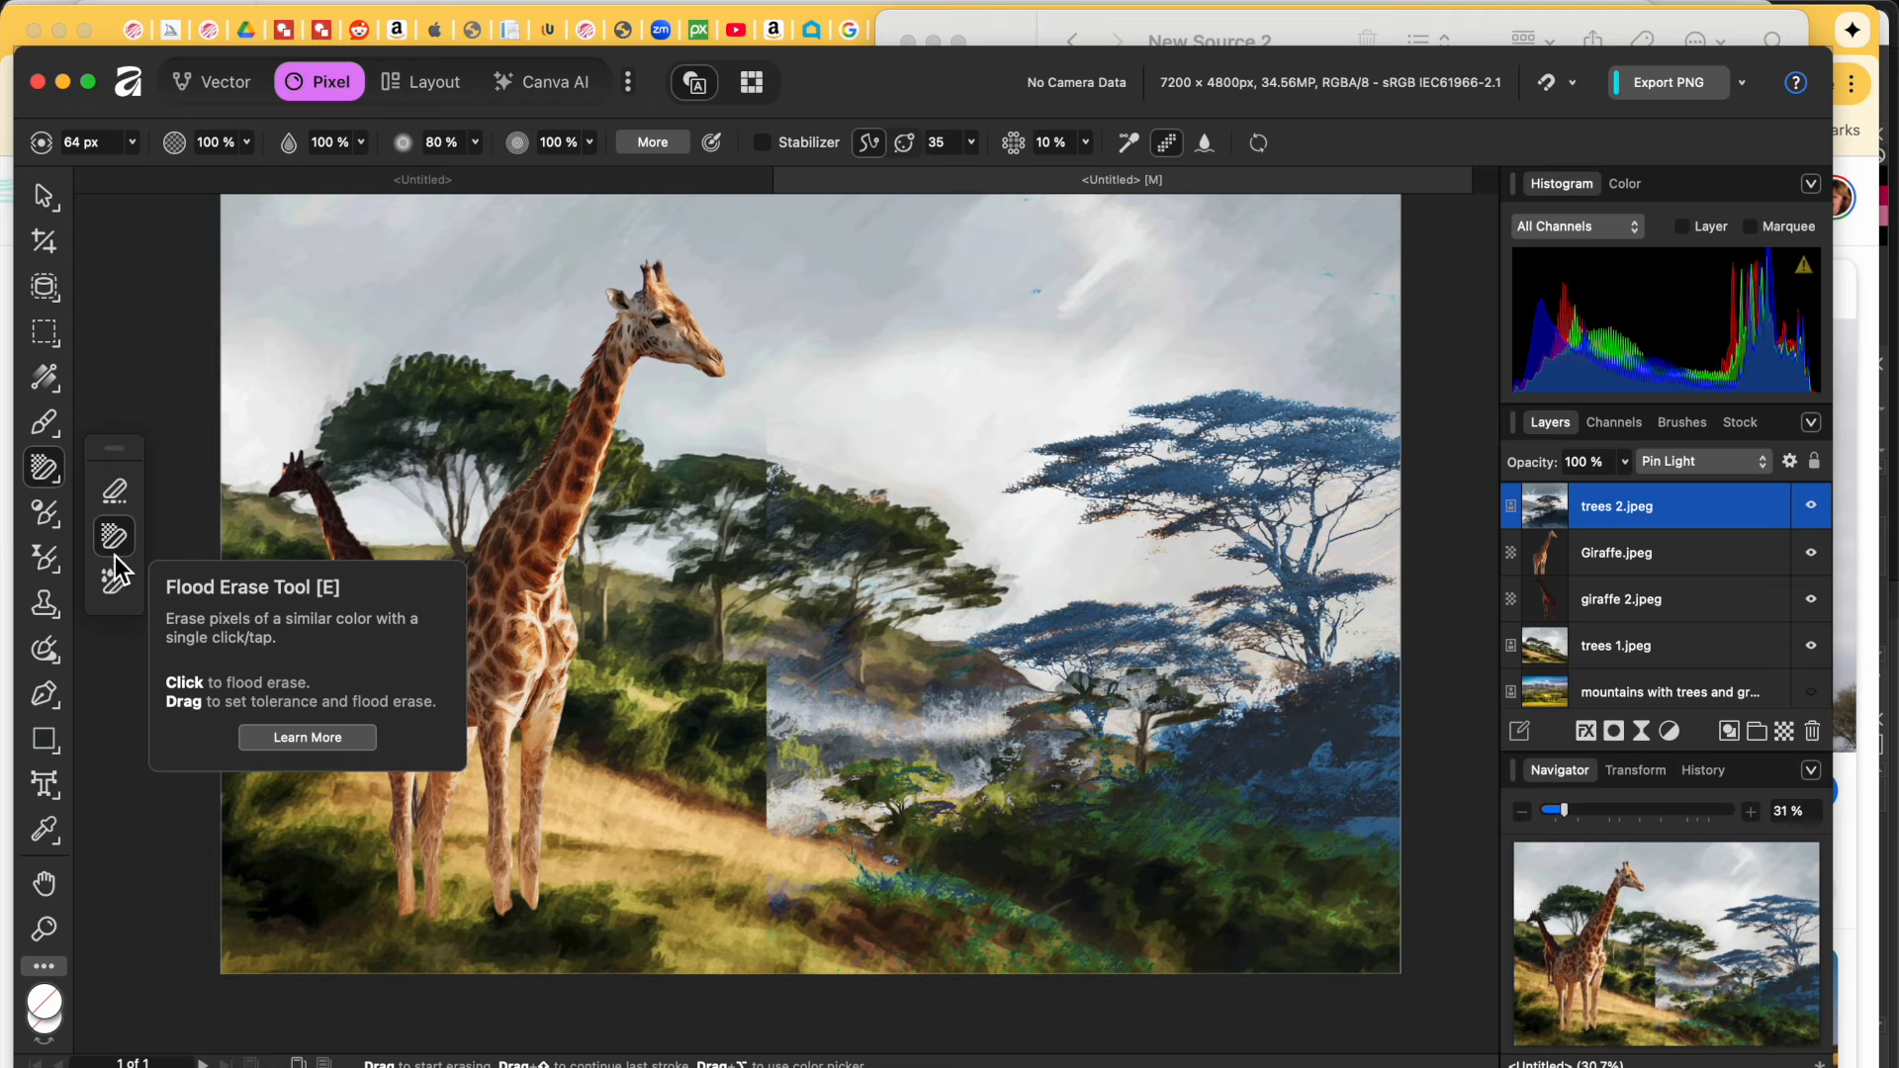
pyautogui.click(116, 496)
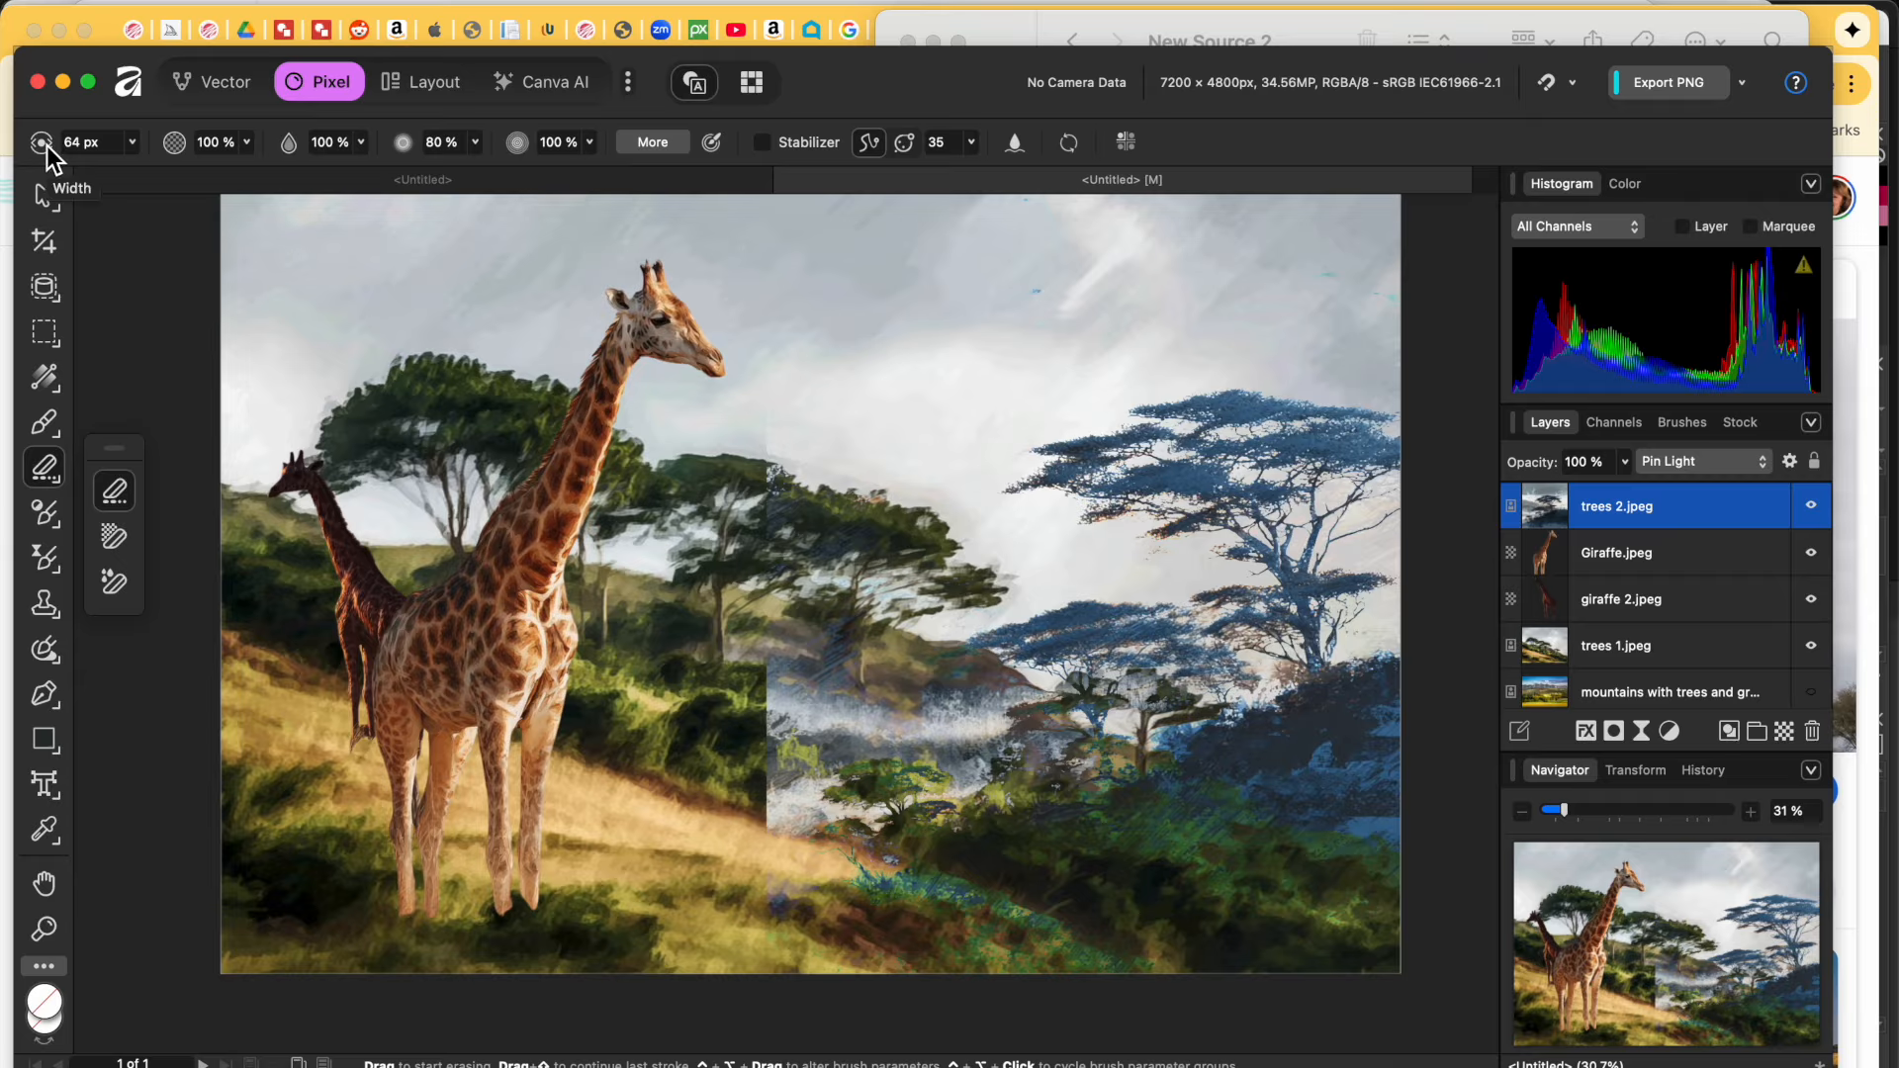
pyautogui.press(']')
pyautogui.press(']')
pyautogui.press(']')
pyautogui.press(']')
pyautogui.press(']')
pyautogui.press(']')
pyautogui.press(']')
pyautogui.press(']')
pyautogui.press(']')
pyautogui.press(']')
pyautogui.press(']')
pyautogui.press(']')
pyautogui.press(']')
pyautogui.click(248, 141)
# Step: At 49% eraser opacity, paint a mask on trees 2.jpeg to soften the hard seam over the middle trees
pyautogui.moveTo(247, 170); pyautogui.dragTo(138, 170)
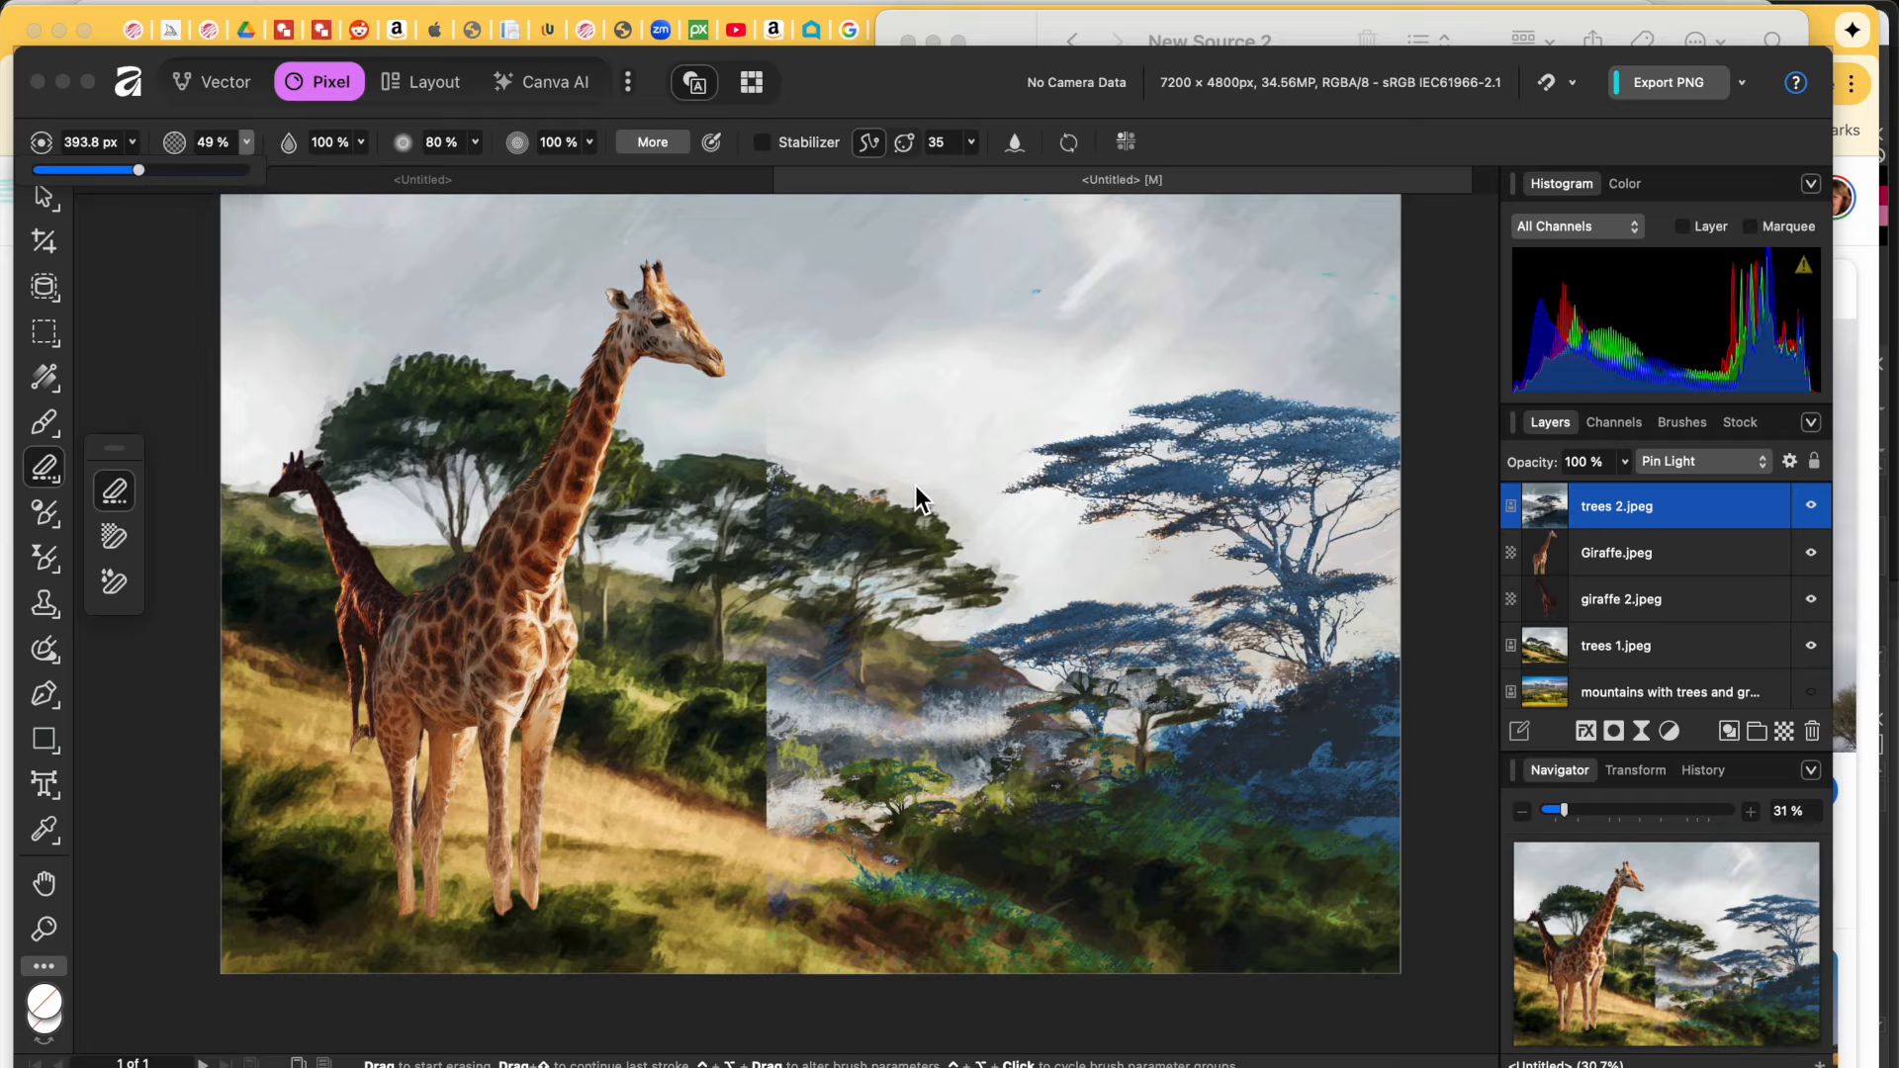
pyautogui.click(788, 649)
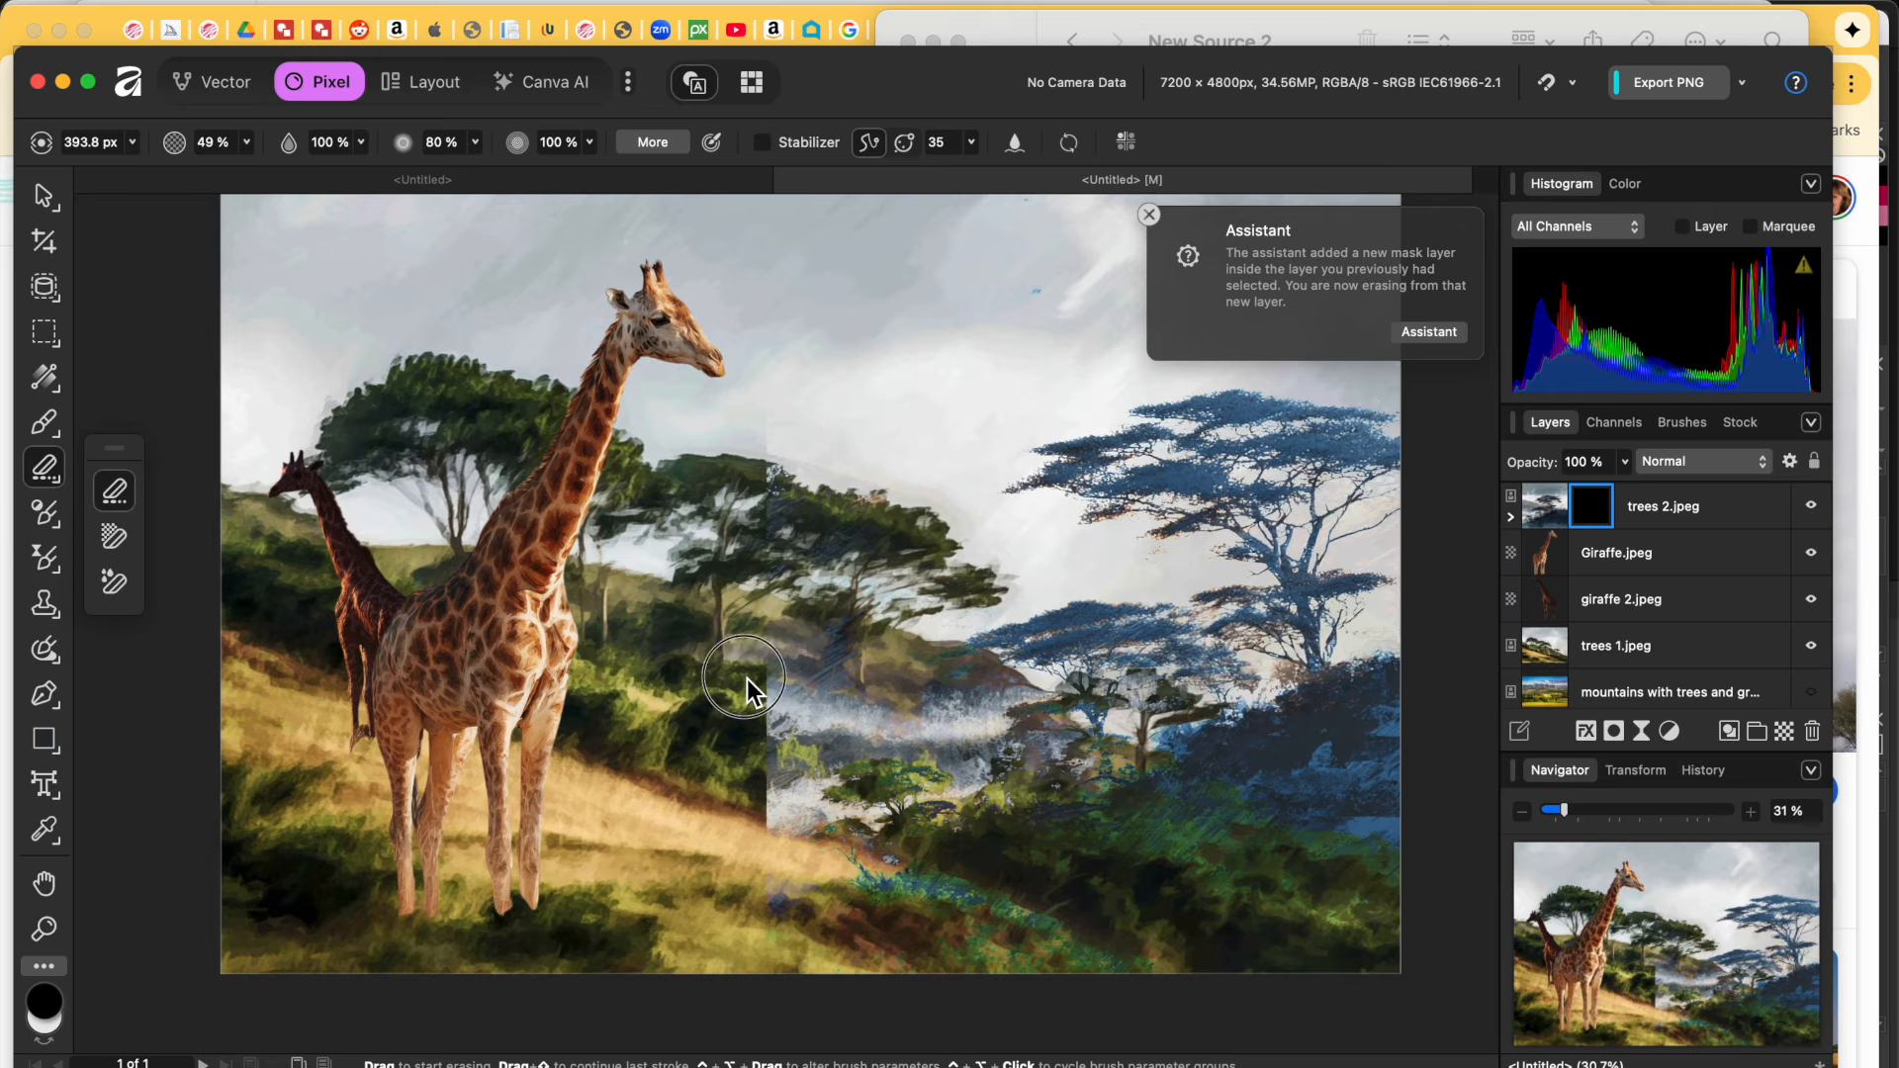
pyautogui.moveTo(771, 637)
pyautogui.mouseDown()
pyautogui.moveTo(761, 851)
pyautogui.moveTo(794, 815)
pyautogui.moveTo(779, 696)
pyautogui.moveTo(868, 693)
pyautogui.moveTo(747, 764)
pyautogui.moveTo(771, 812)
pyautogui.moveTo(752, 750)
pyautogui.moveTo(767, 840)
pyautogui.mouseUp()
pyautogui.moveTo(754, 781)
pyautogui.mouseDown()
pyautogui.moveTo(749, 829)
pyautogui.moveTo(792, 829)
pyautogui.moveTo(809, 779)
pyautogui.moveTo(866, 833)
pyautogui.mouseUp()
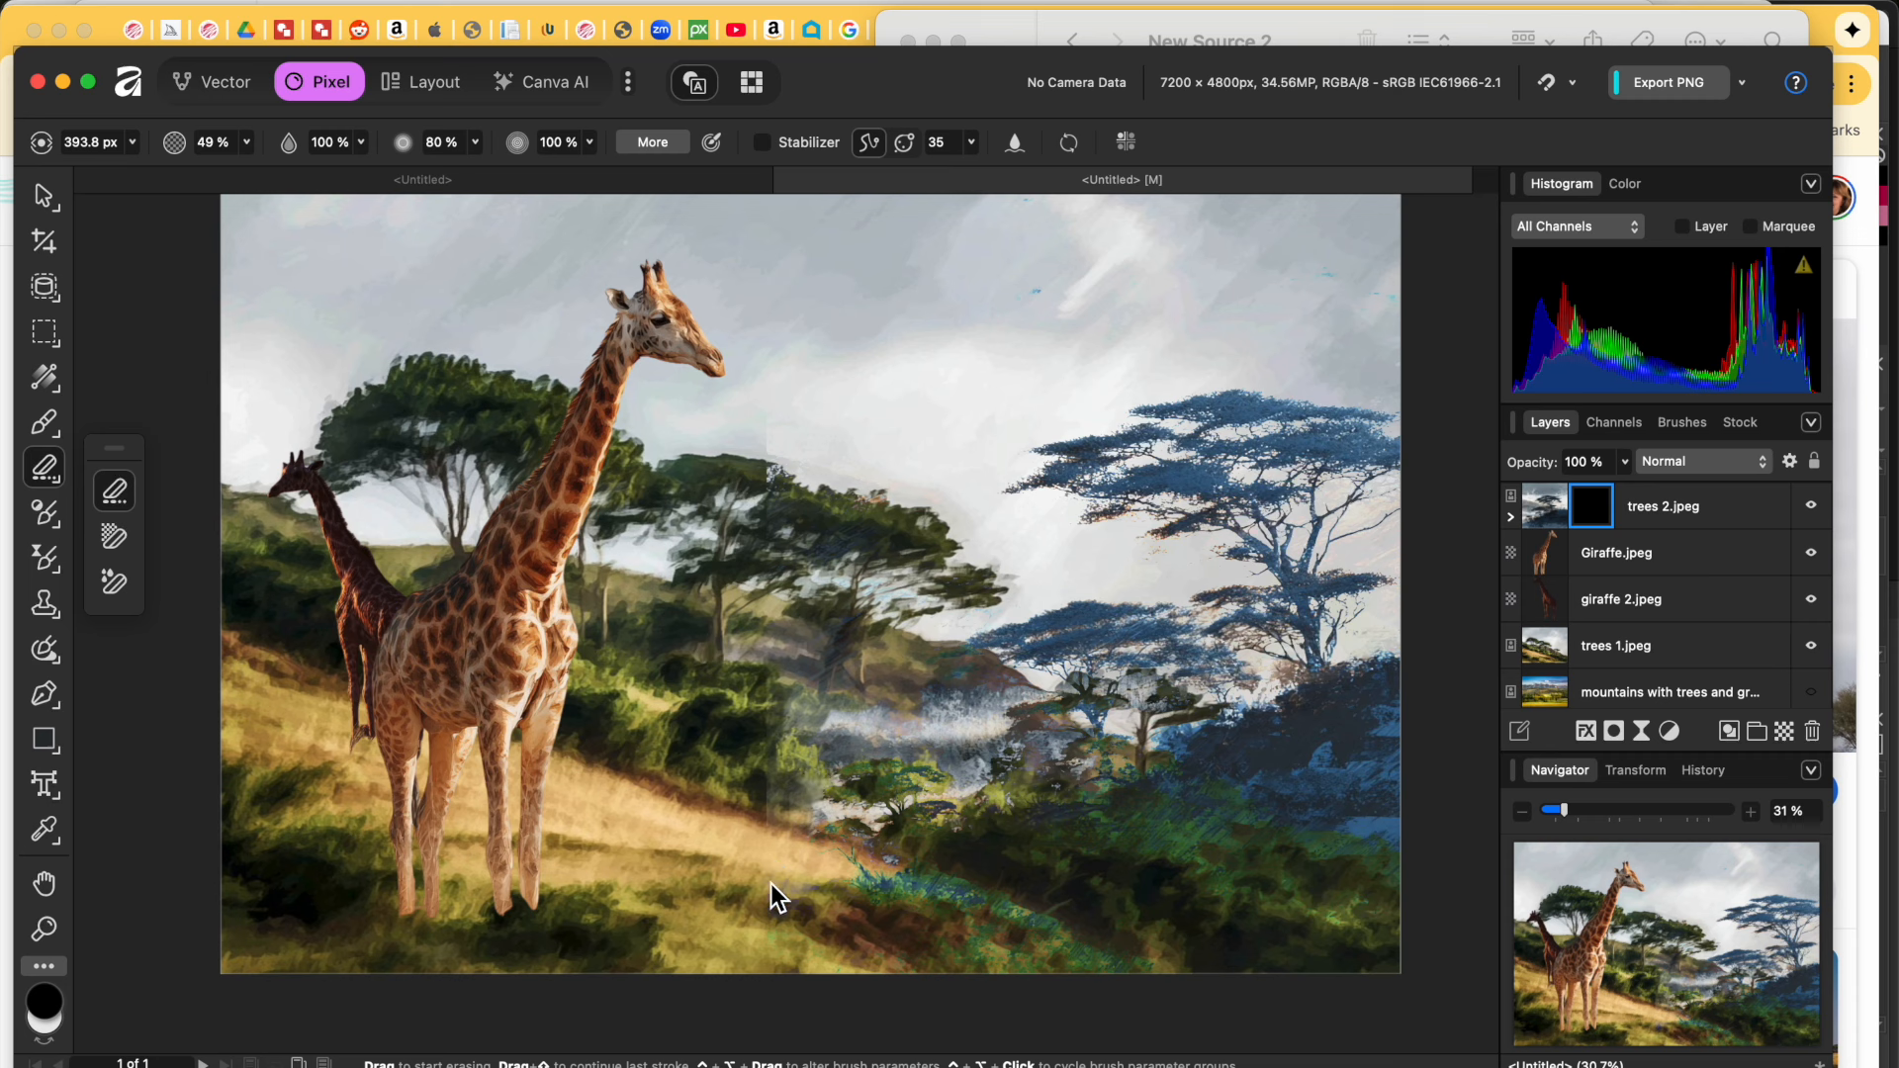
pyautogui.moveTo(771, 928); pyautogui.dragTo(812, 944)
# Step: Select the Giraffe.jpeg layer with the Move tool and open its blend mode list
pyautogui.press('v')
pyautogui.click(643, 691)
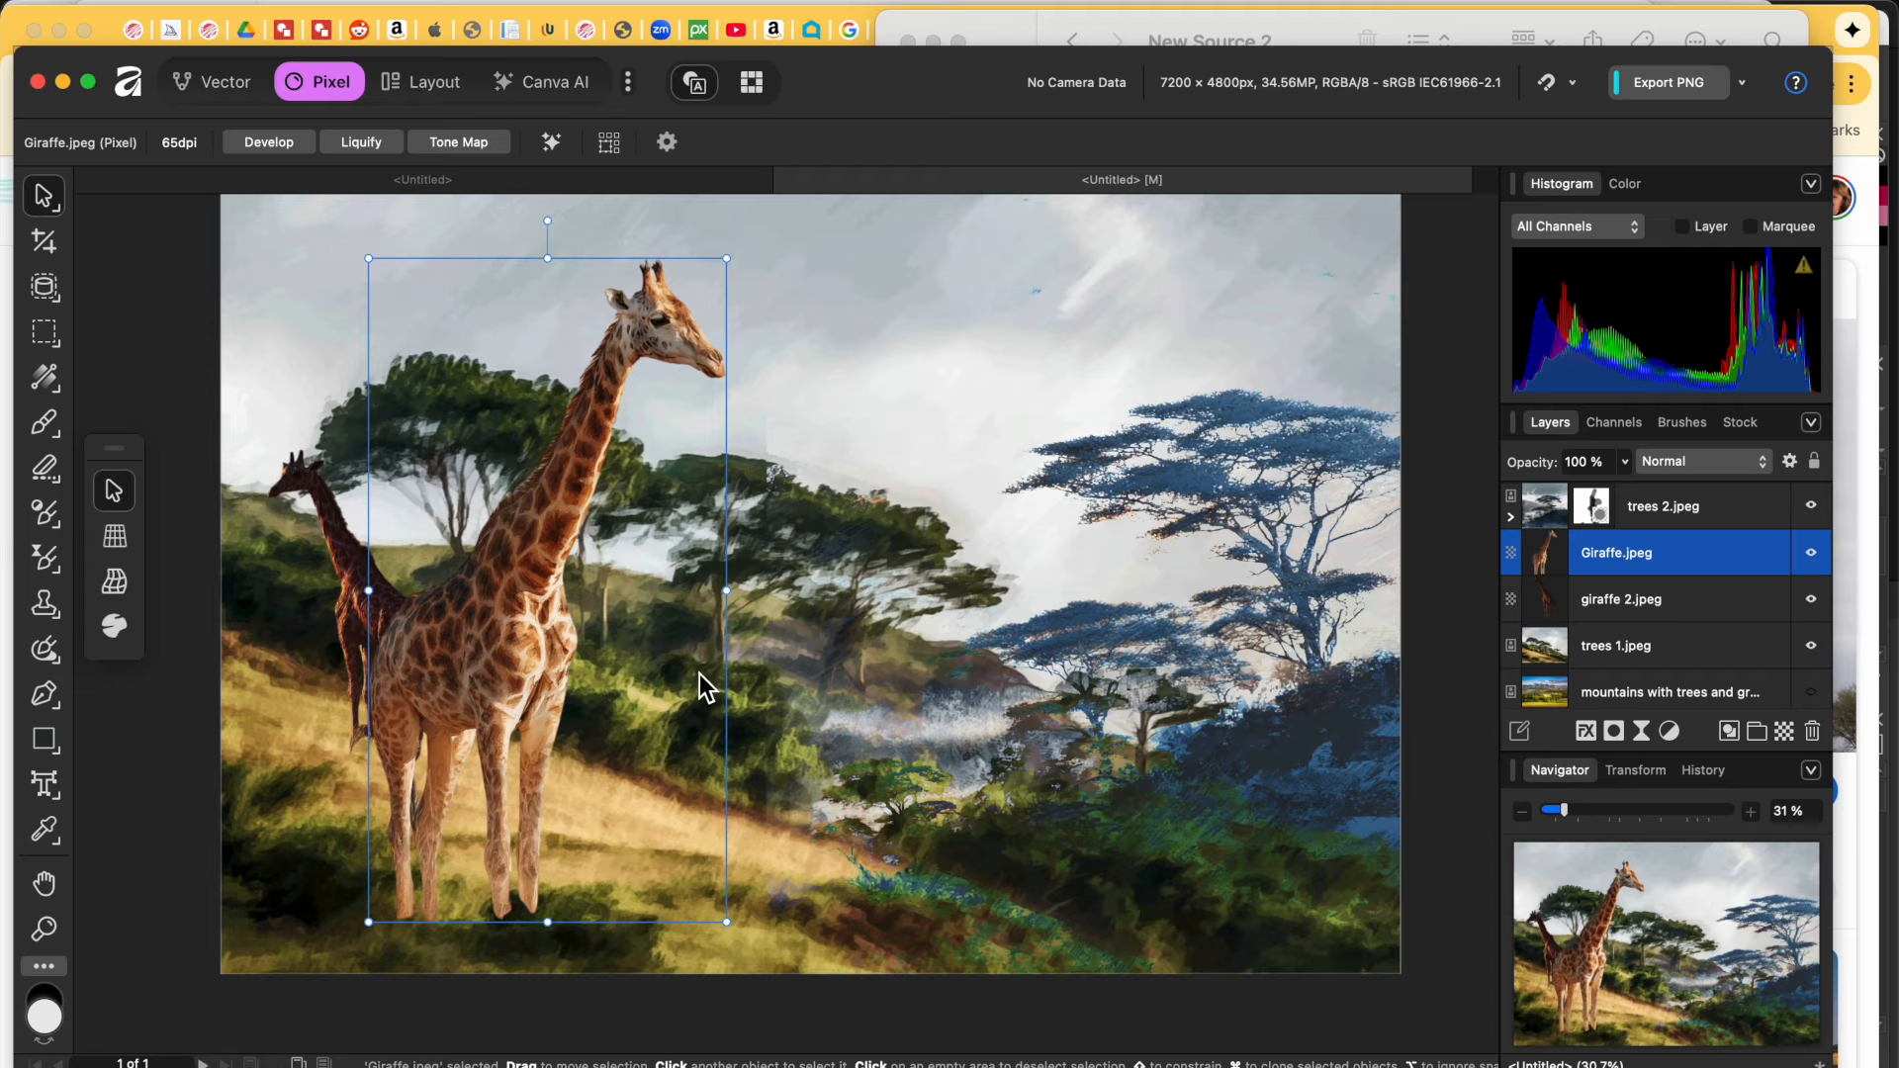
pyautogui.click(1748, 467)
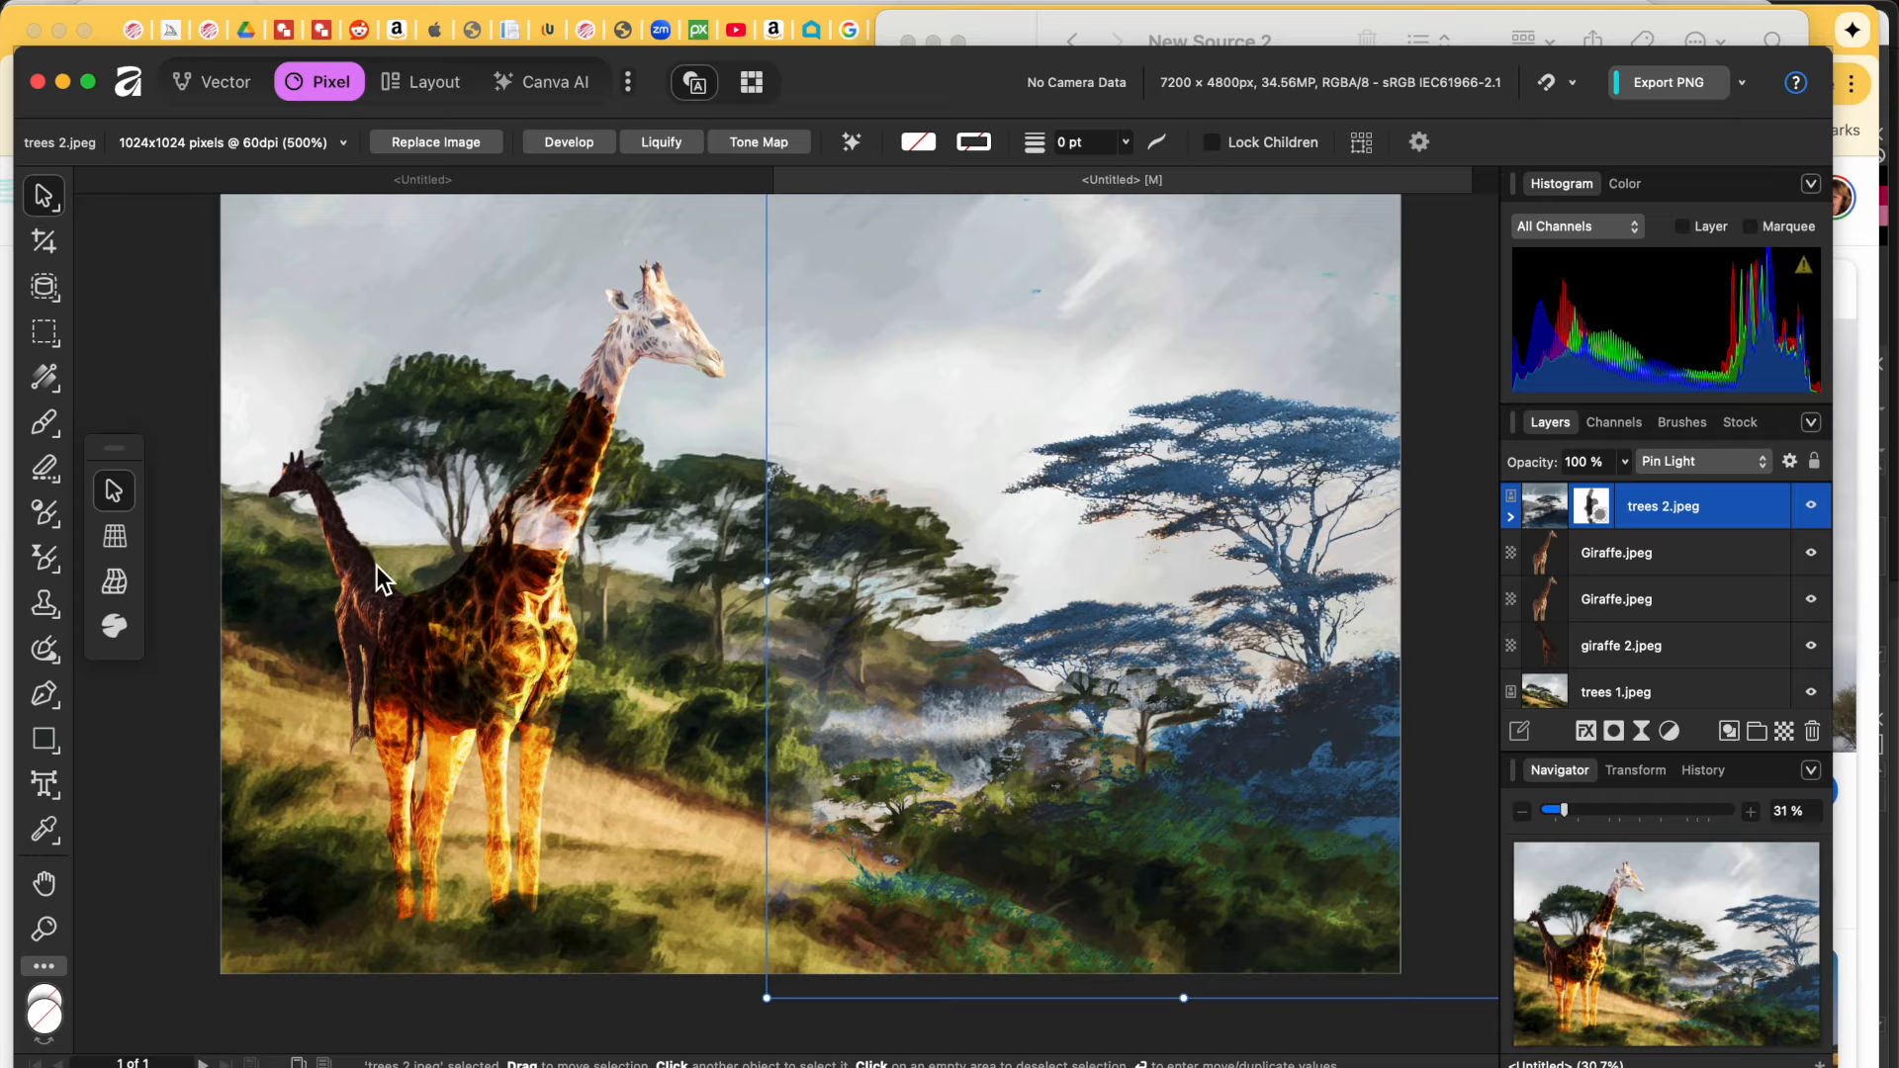
# Step: Set the small giraffe 2.jpeg layer to Pin Light blend mode, then select the top large-giraffe copy
pyautogui.click(347, 542)
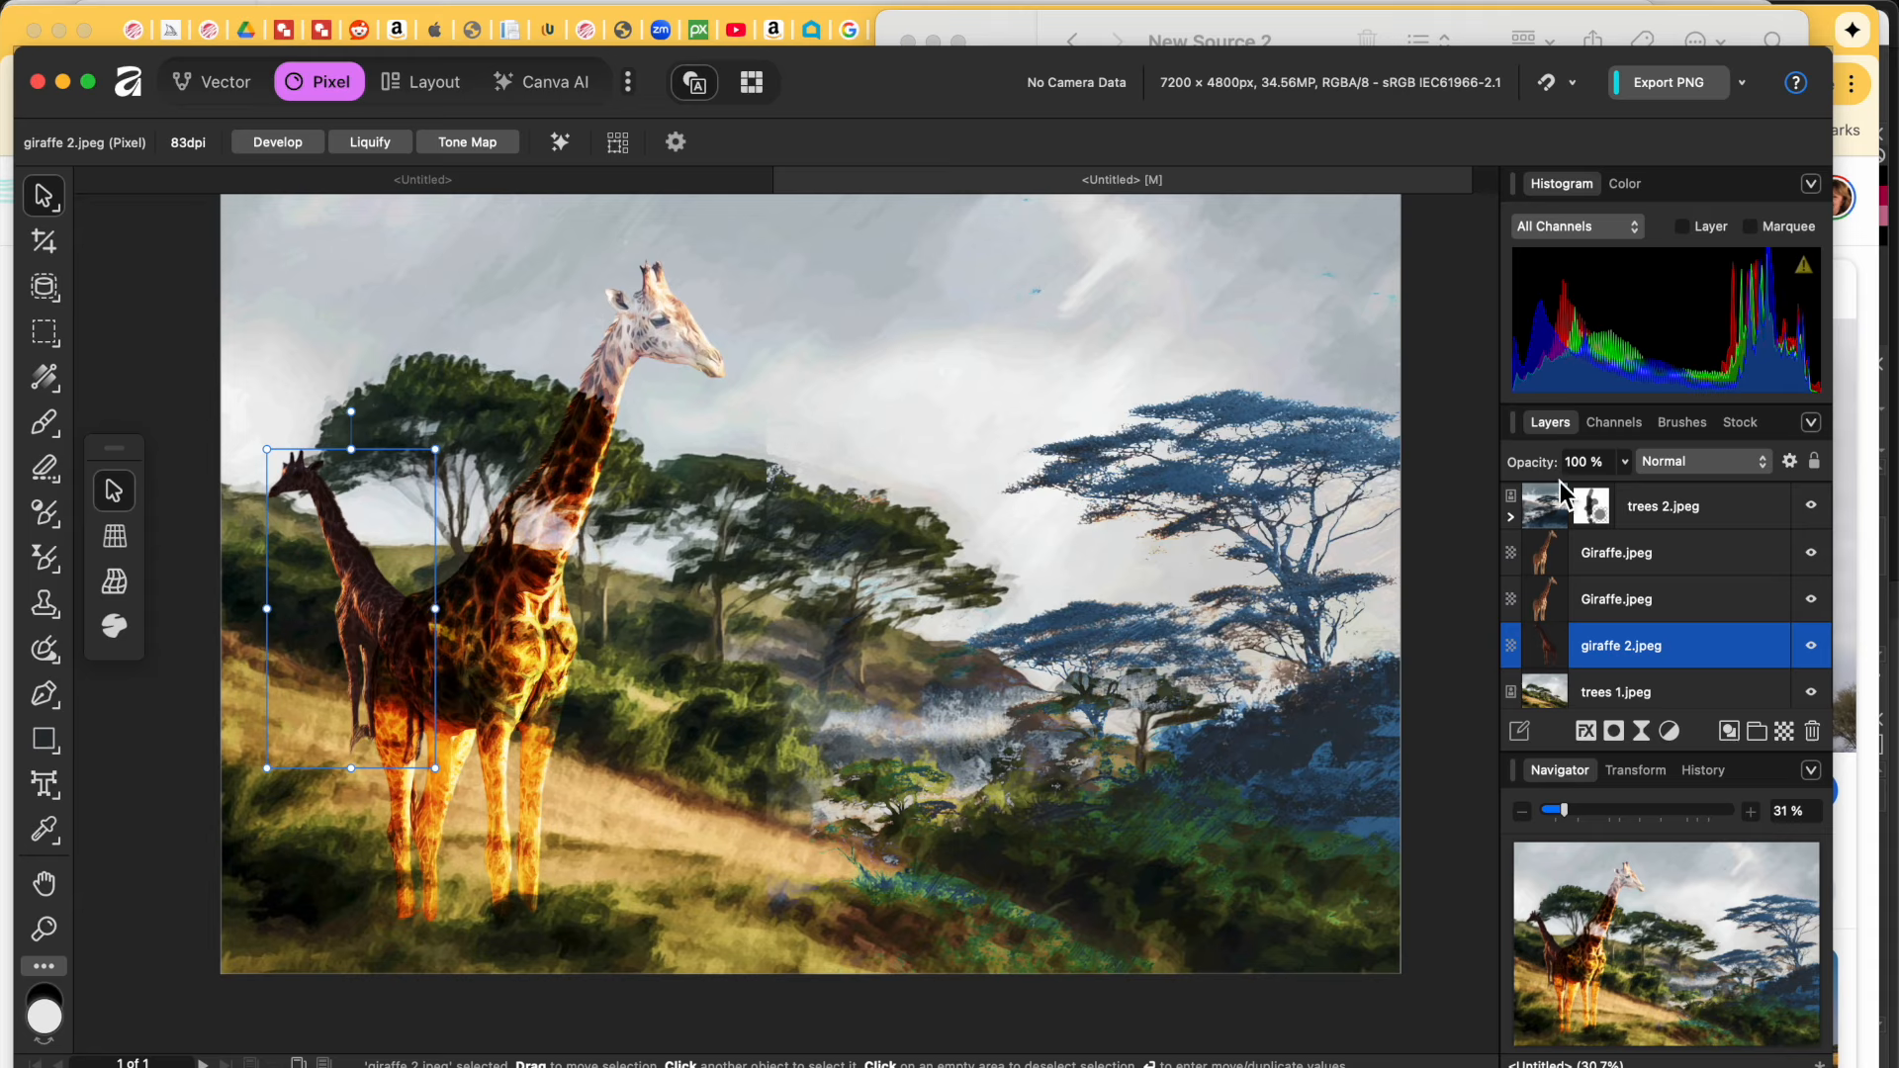
pyautogui.click(1714, 474)
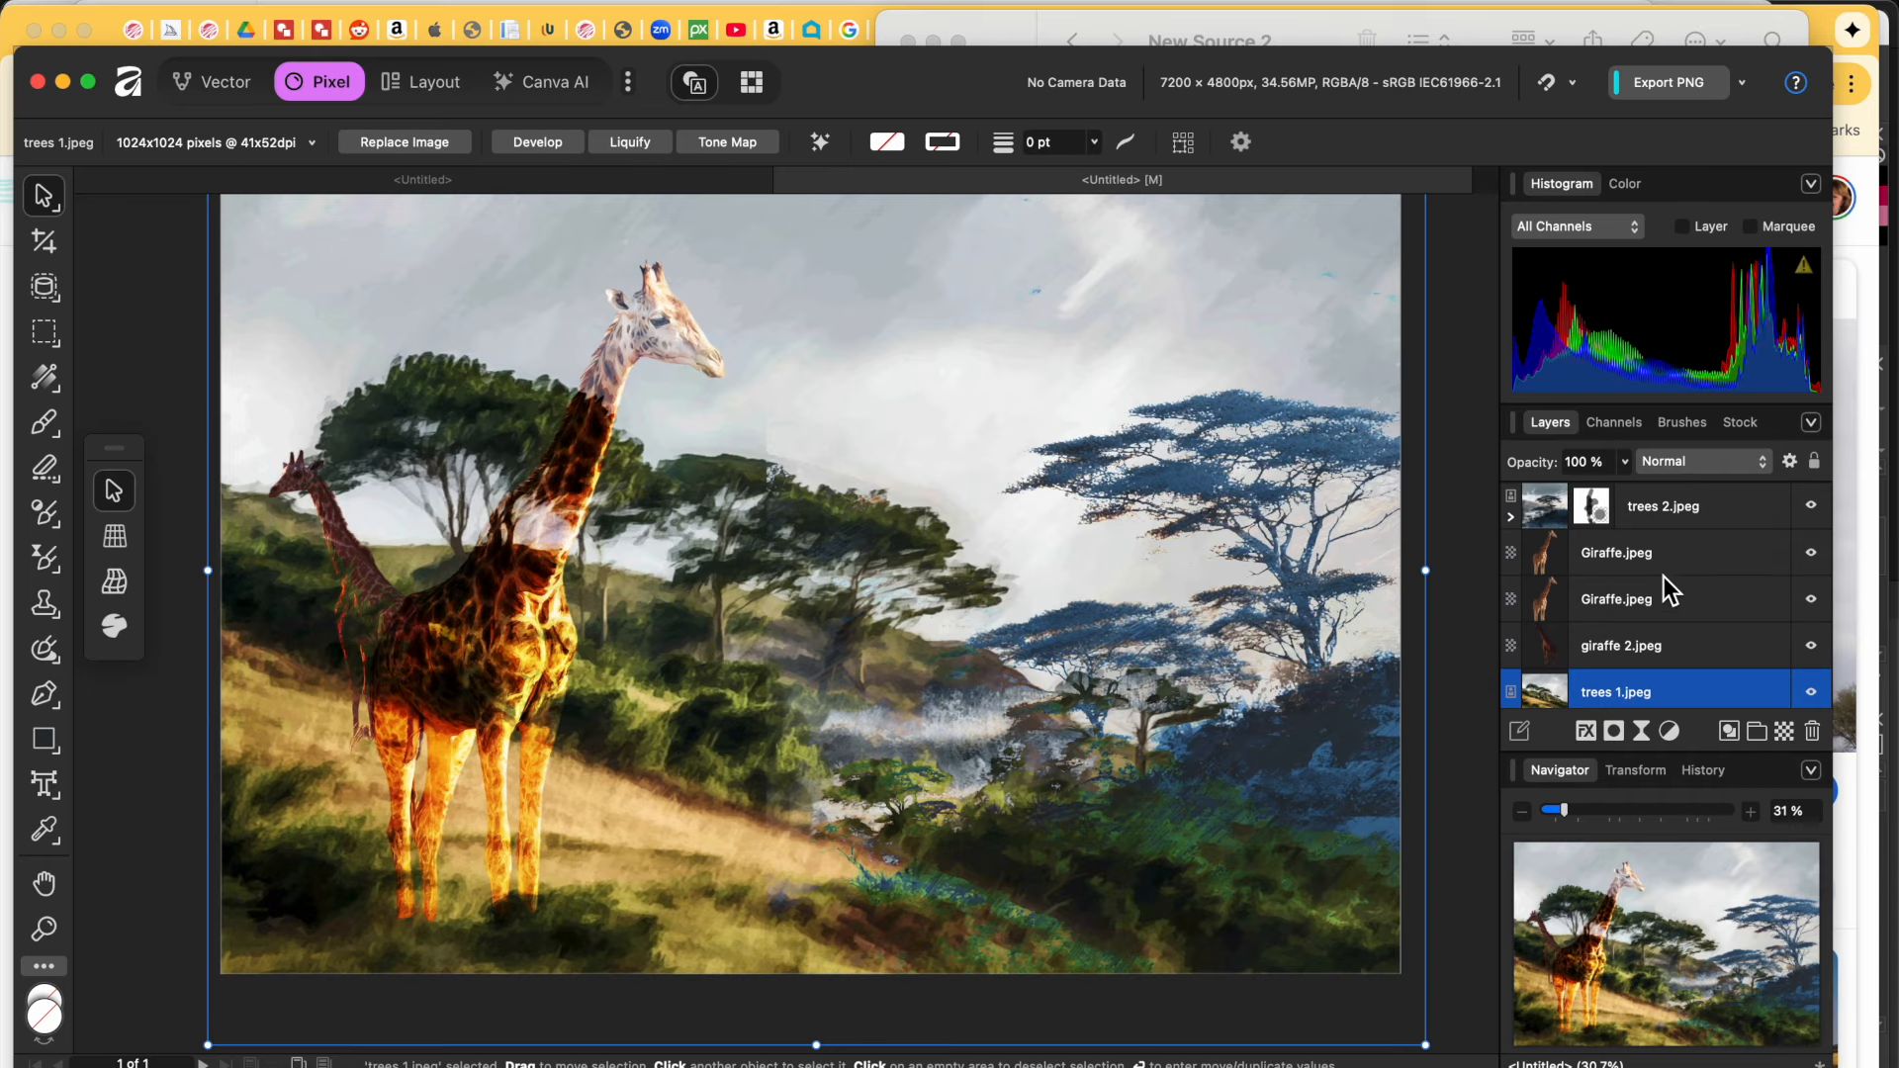
pyautogui.click(1650, 556)
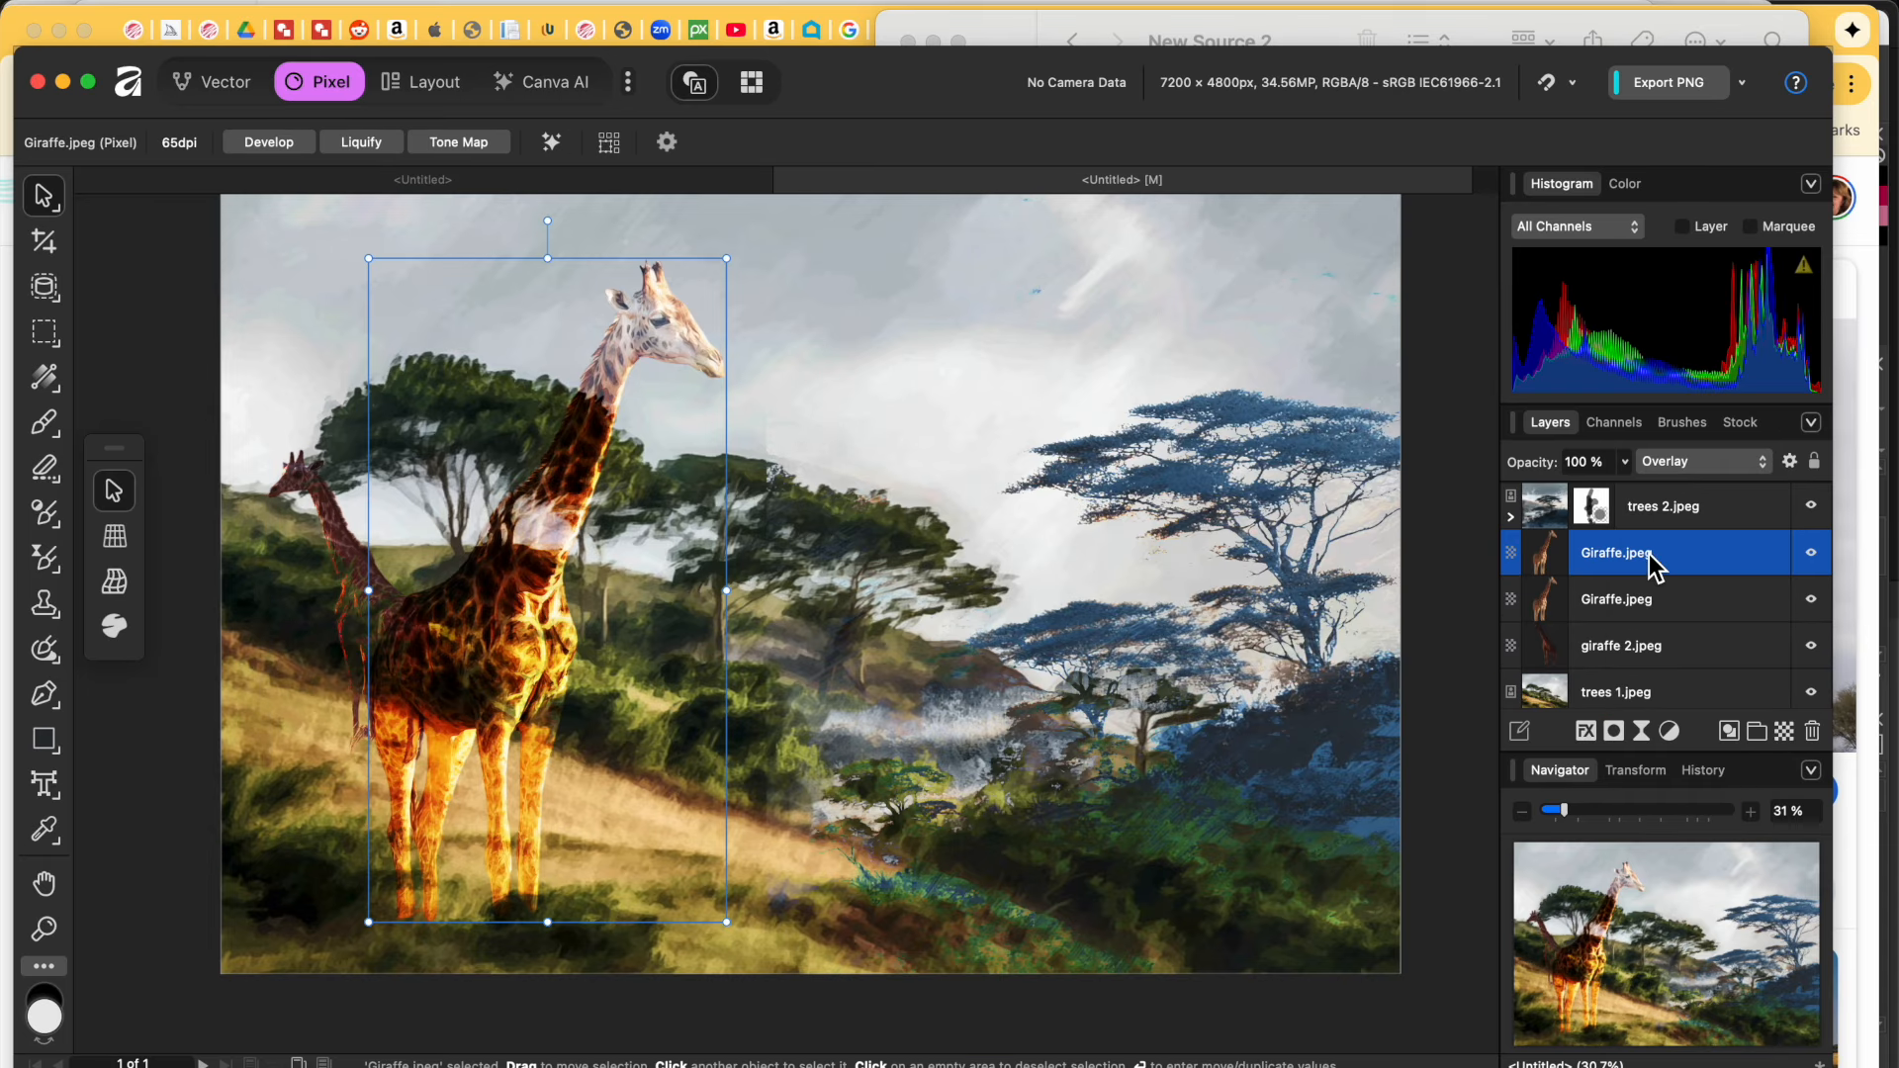
# Step: Duplicate Giraffe.jpeg, set the copy to Darken, and erase the pale patch on the giraffe's neck
pyautogui.rightClick(1649, 556)
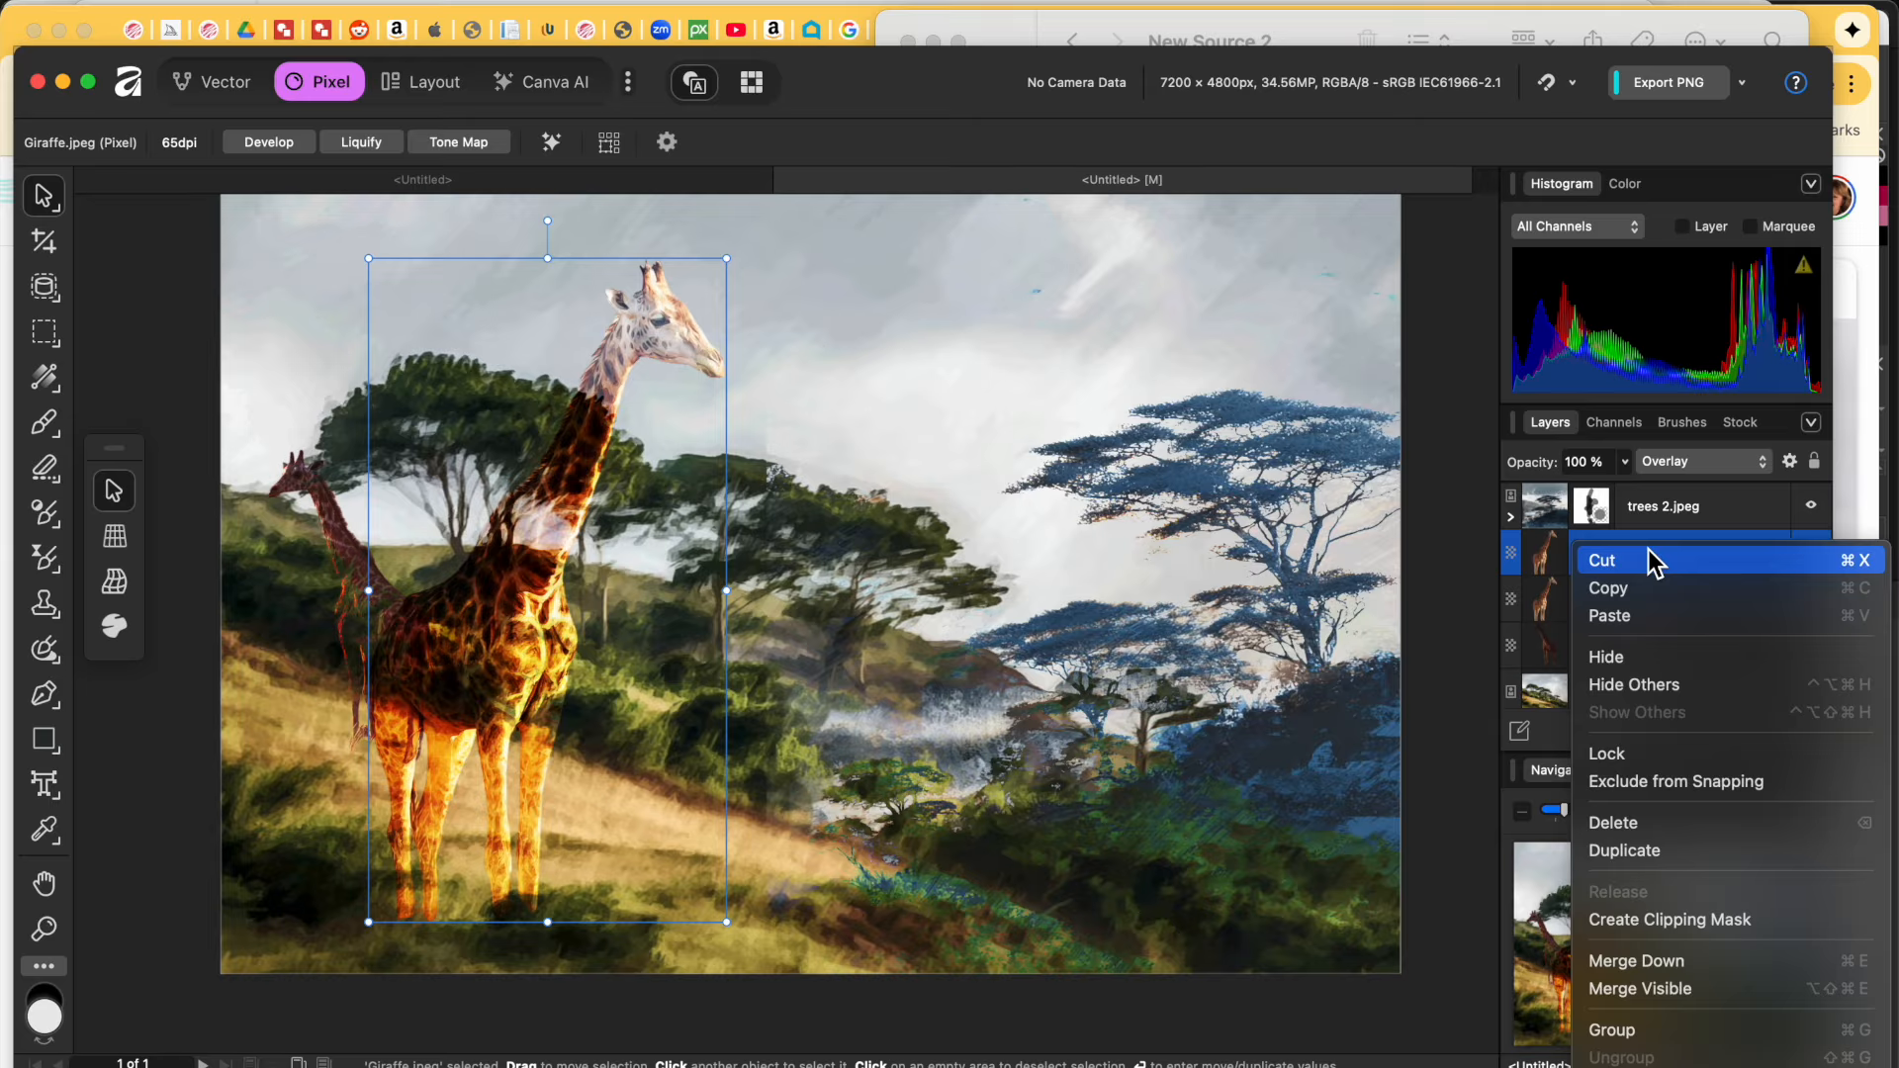
pyautogui.click(1682, 851)
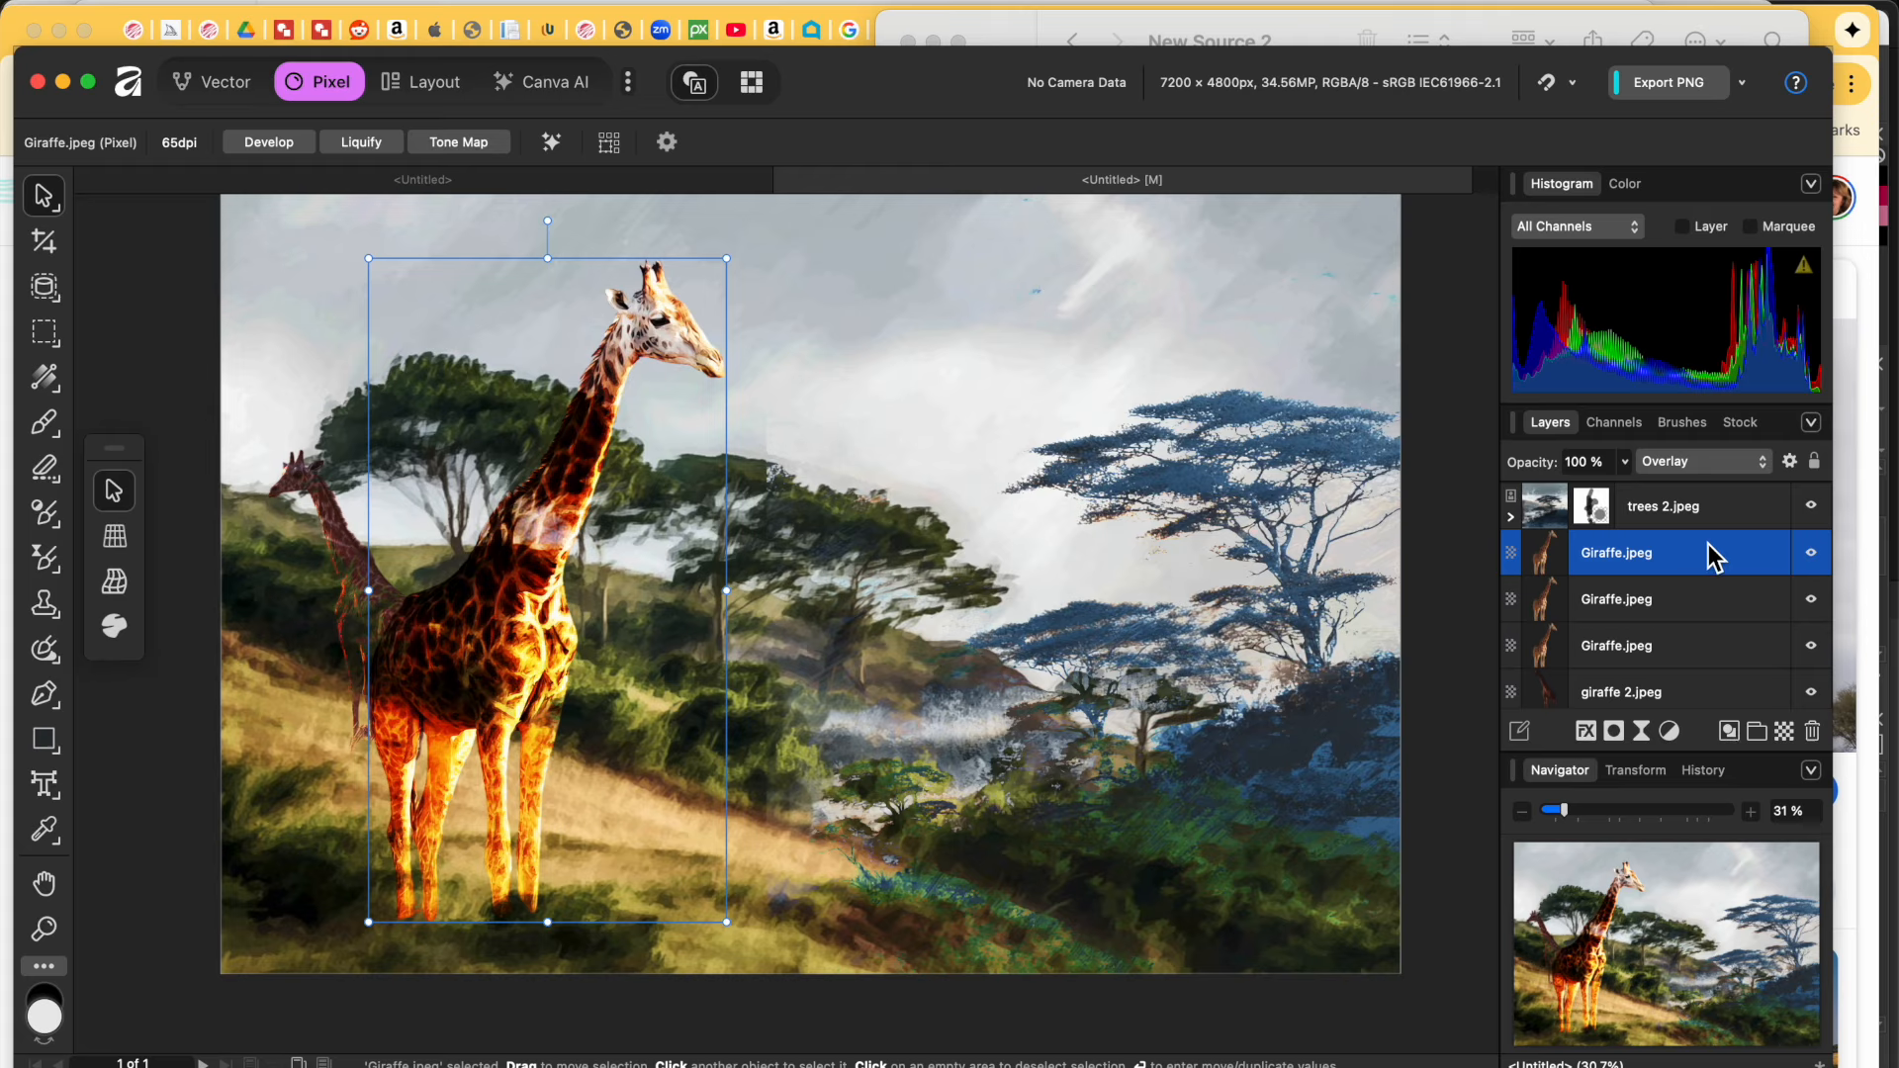
pyautogui.click(1733, 463)
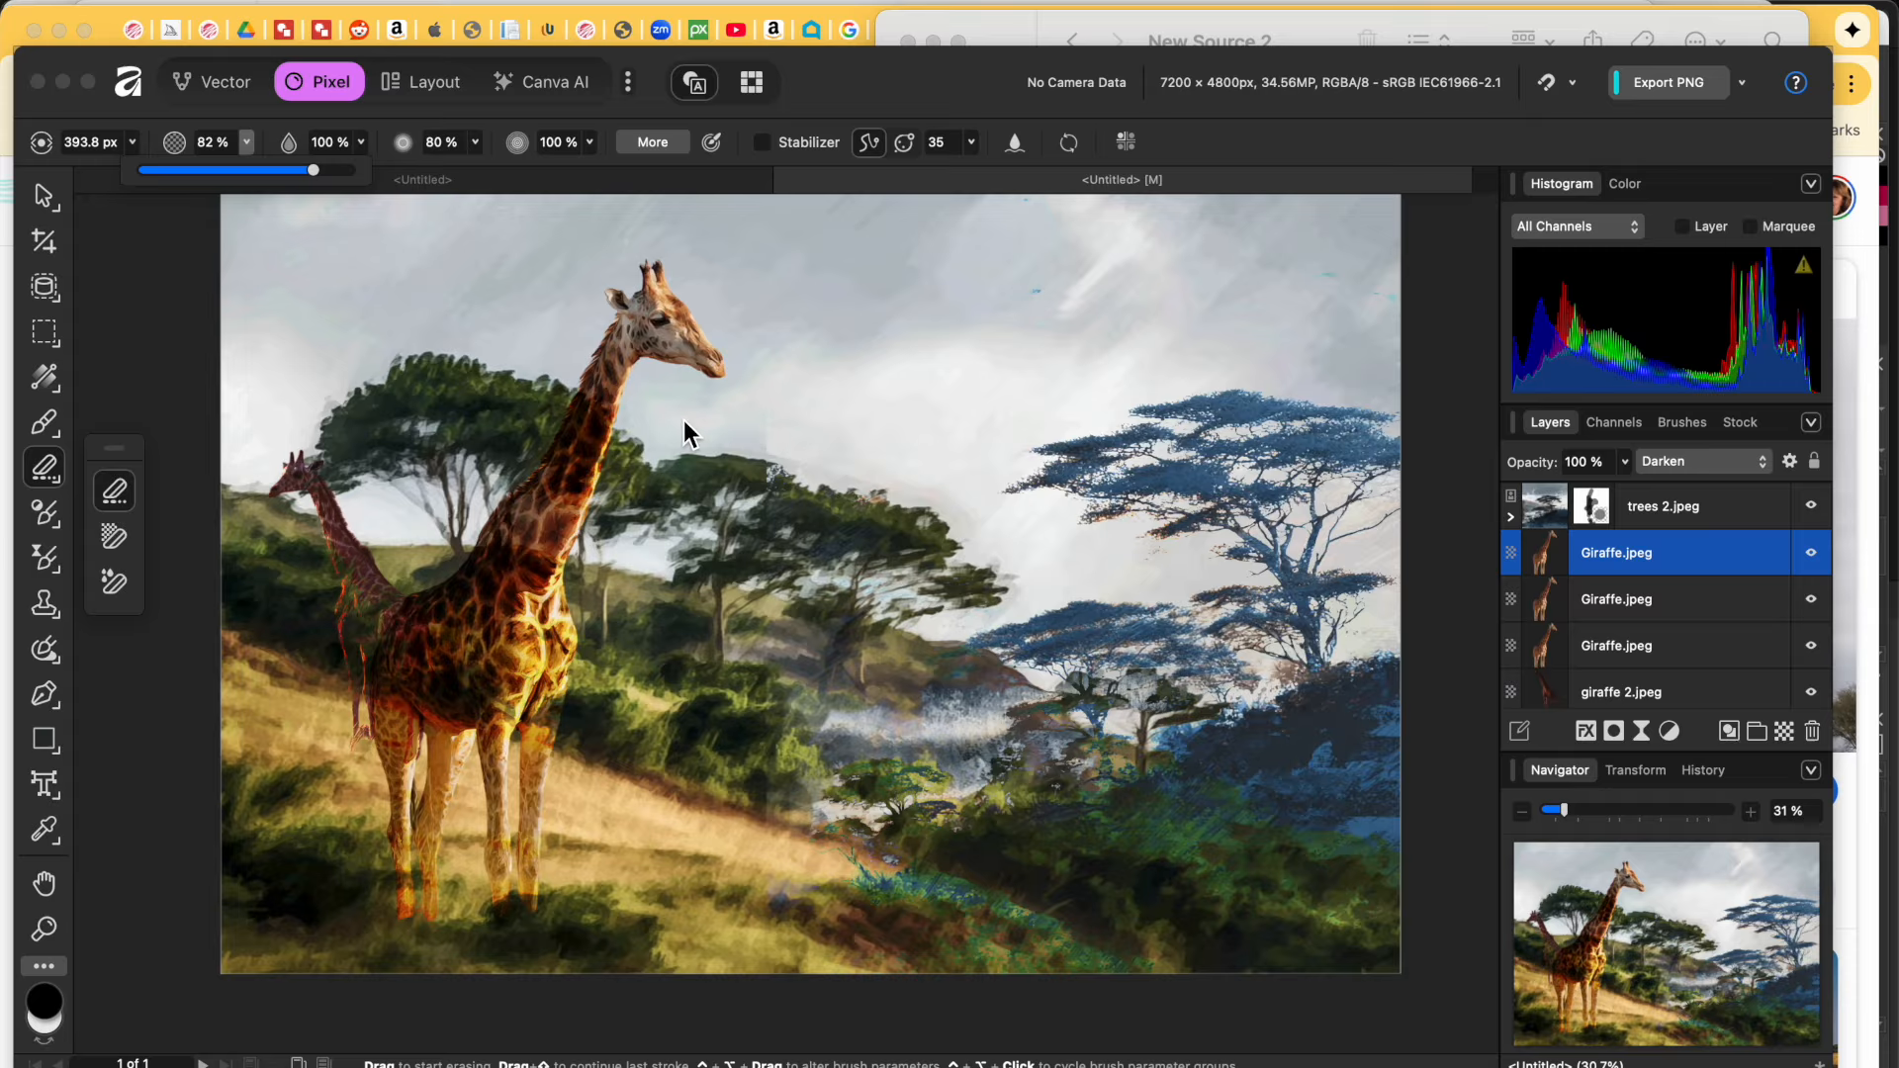
pyautogui.click(584, 455)
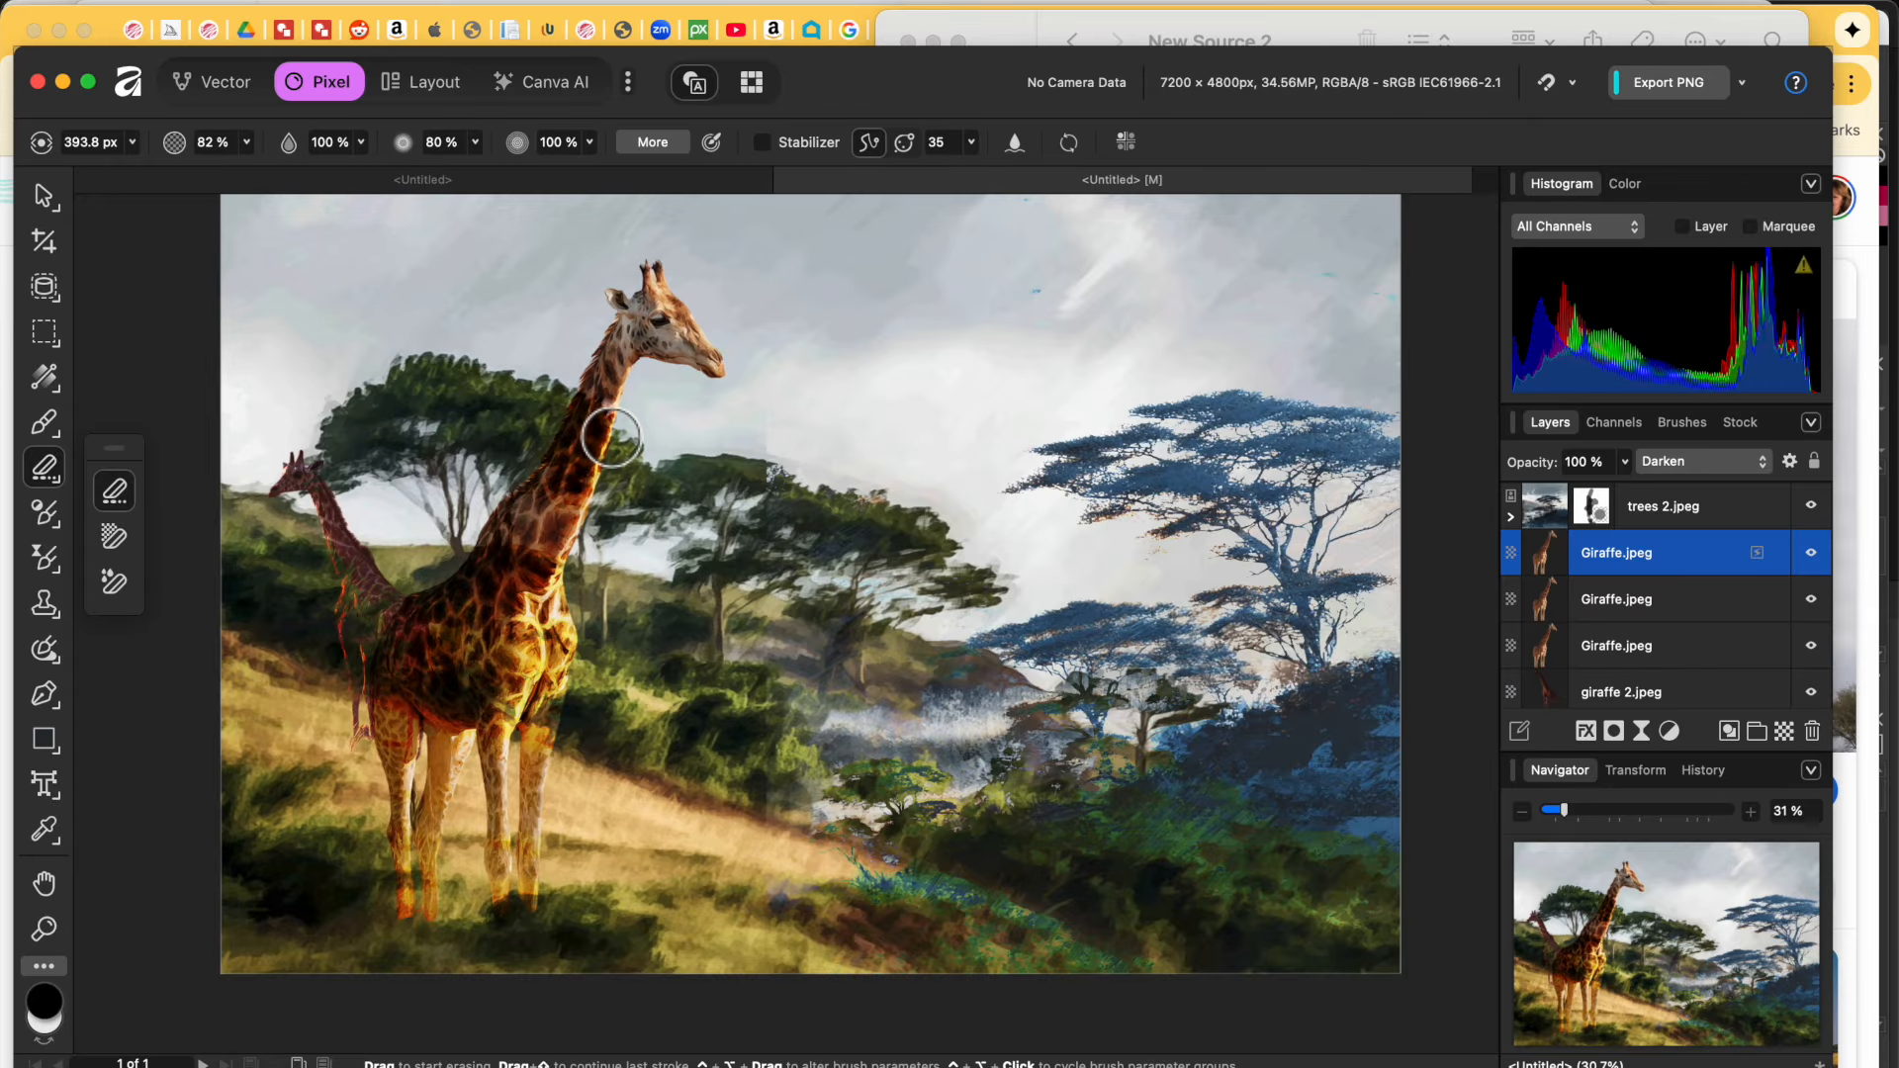
pyautogui.moveTo(554, 459)
pyautogui.mouseDown()
pyautogui.moveTo(581, 443)
pyautogui.moveTo(564, 447)
pyautogui.moveTo(614, 458)
pyautogui.moveTo(597, 449)
pyautogui.mouseUp()
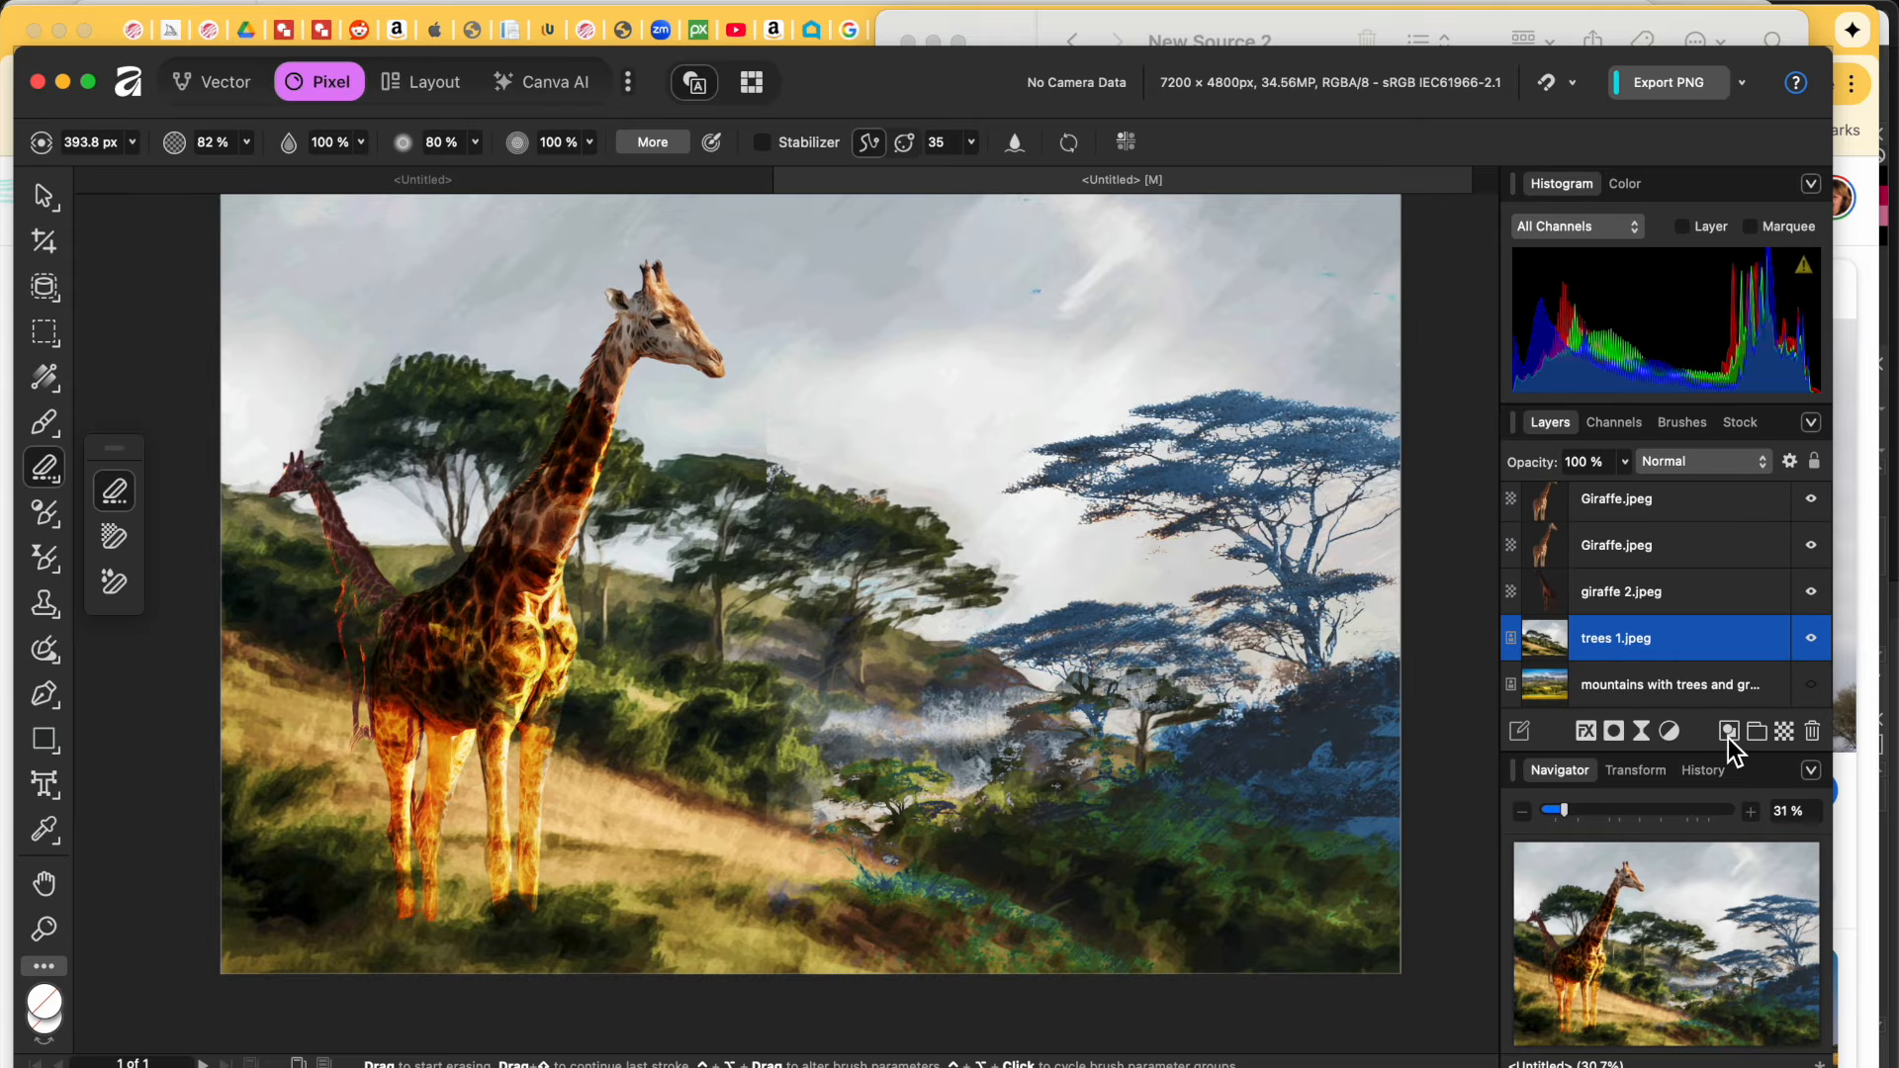
# Step: Add an HSL Shift adjustment above trees 1.jpeg with hue -11.2° and saturation -50%
pyautogui.click(1671, 733)
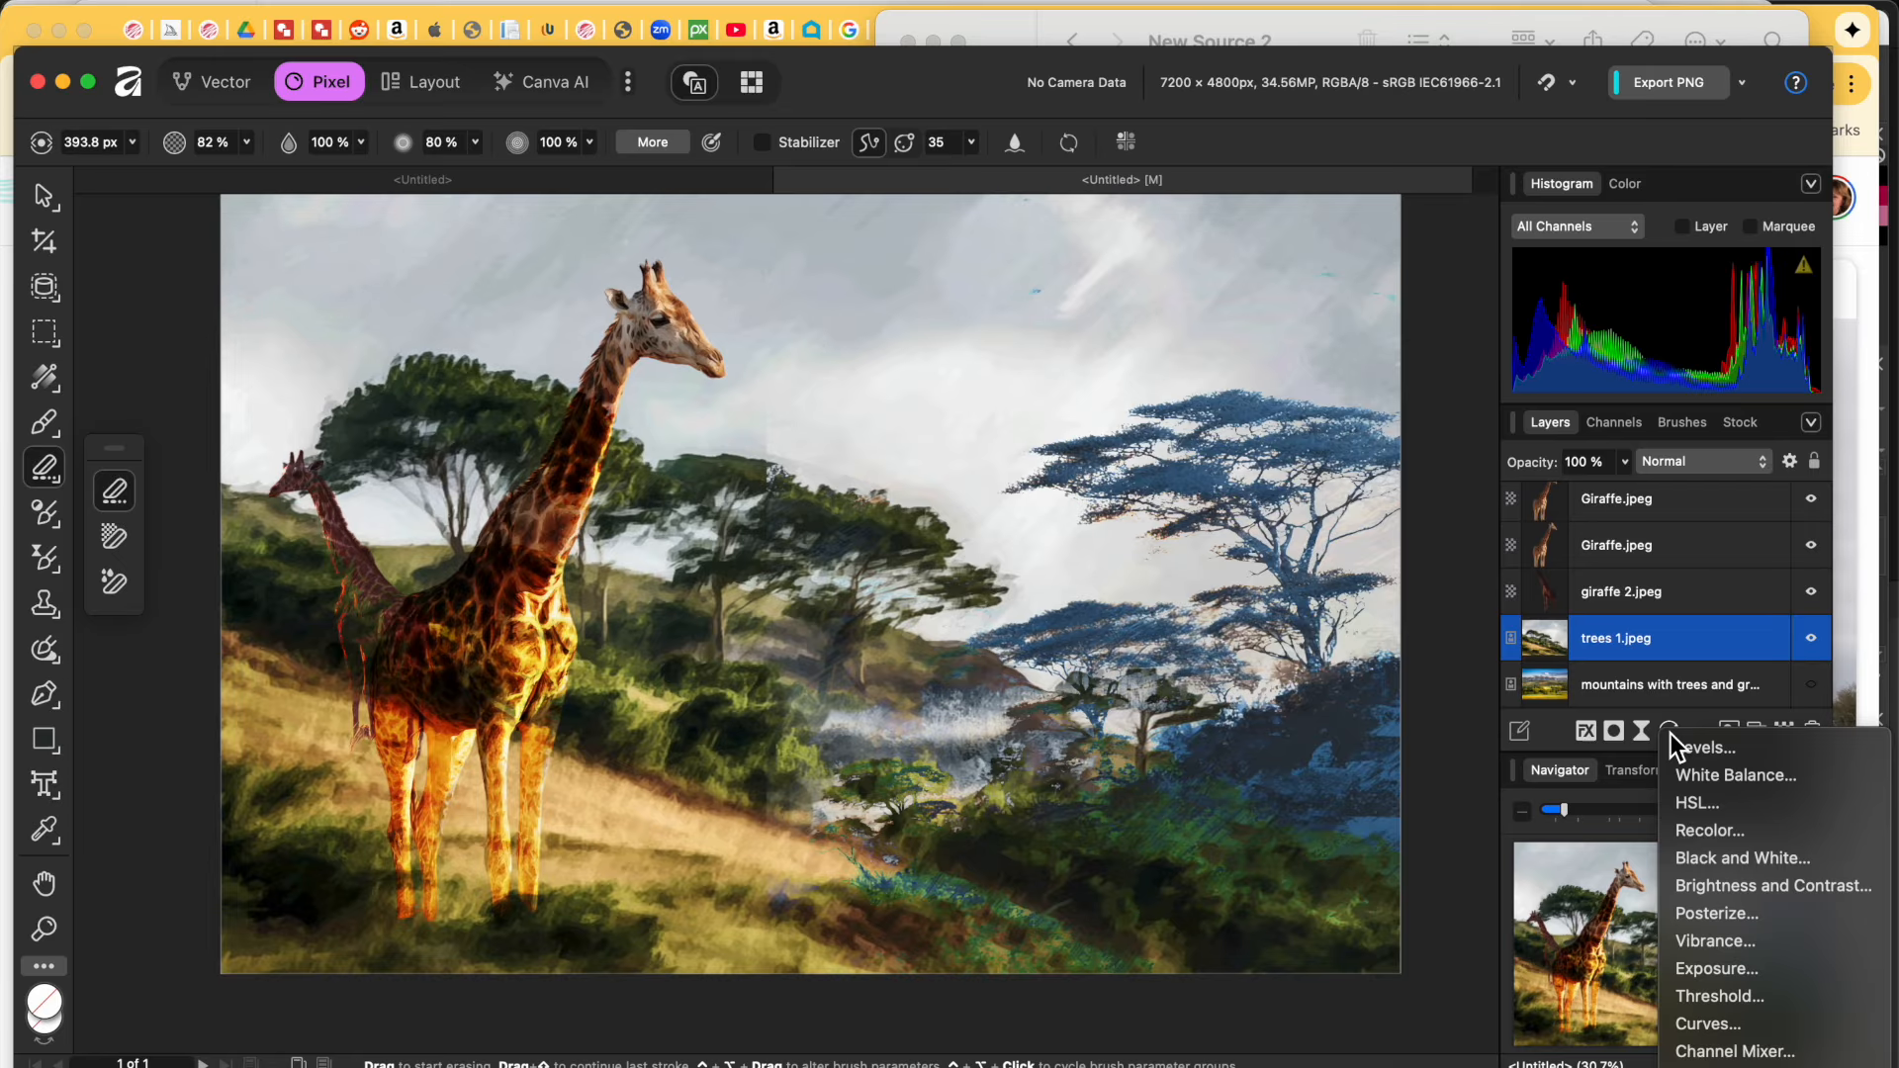
pyautogui.scroll(-5, 1706, 934)
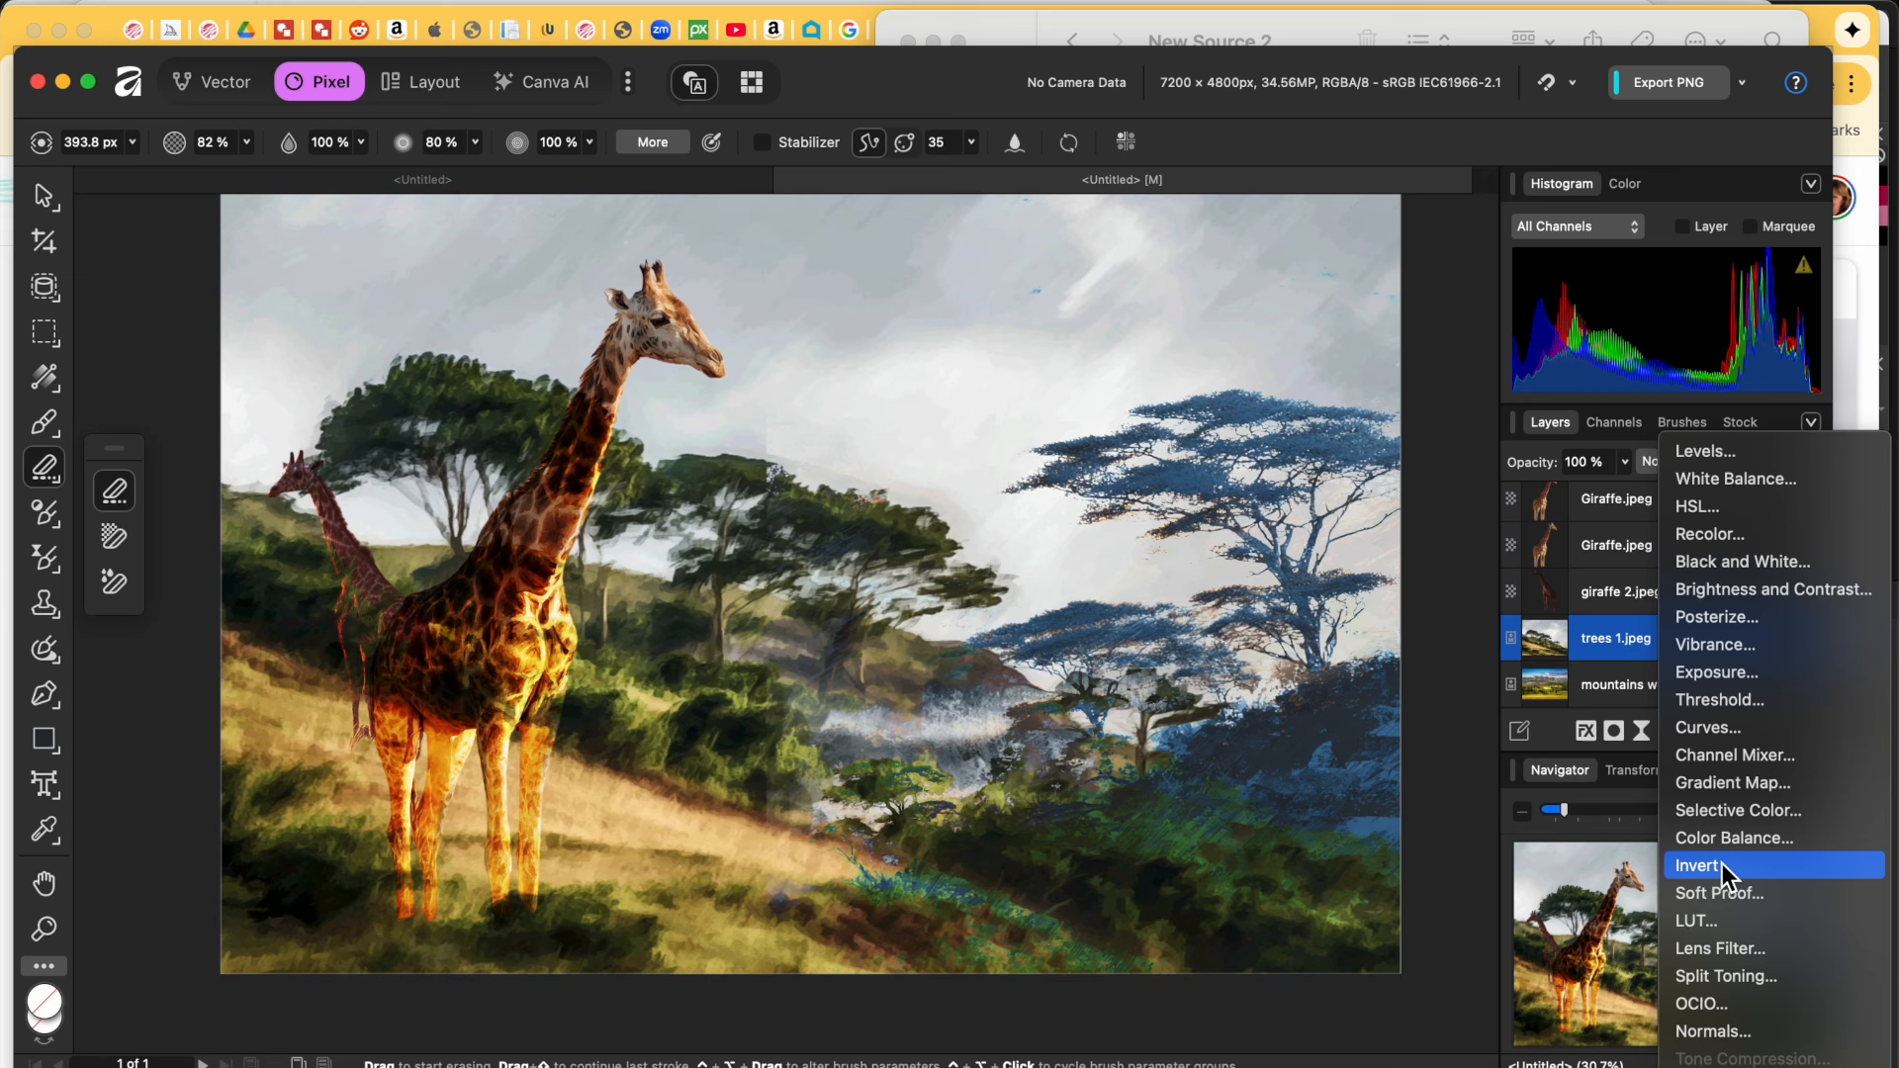
pyautogui.click(1695, 514)
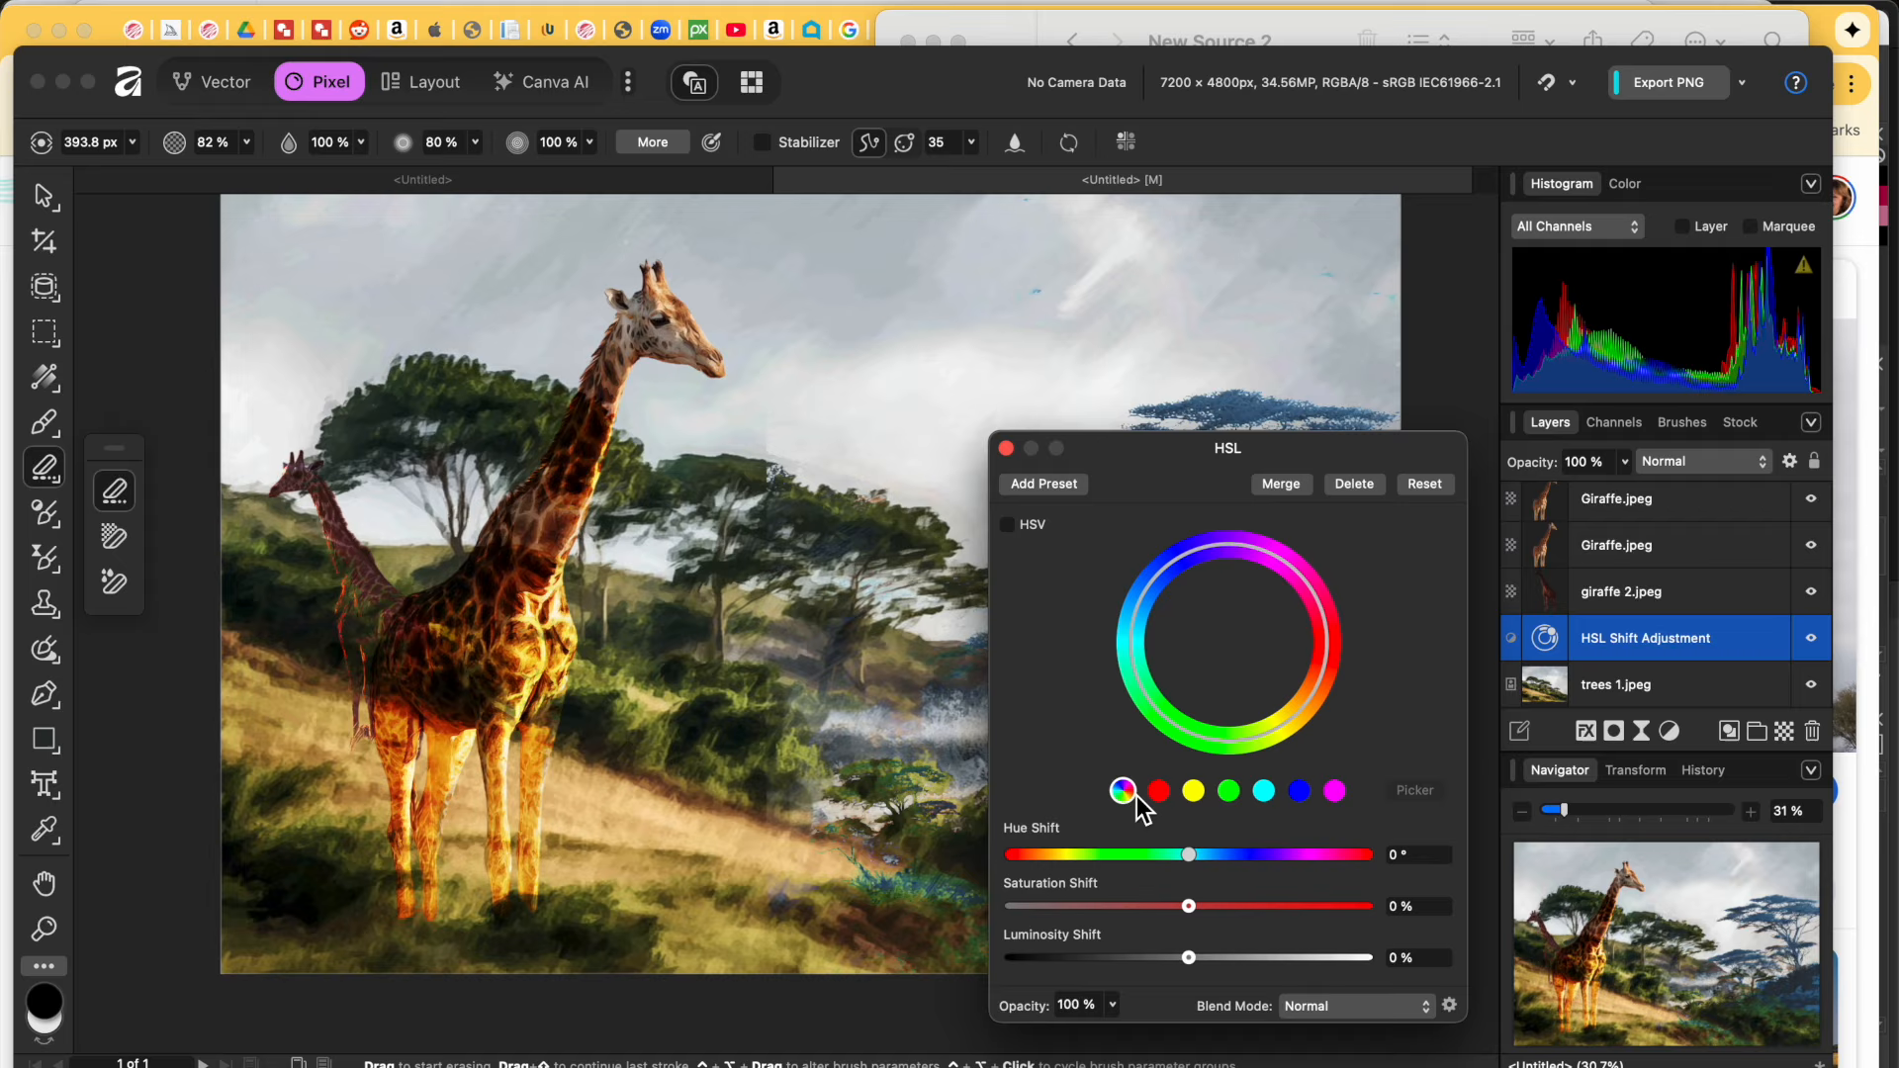
pyautogui.moveTo(1190, 857); pyautogui.dragTo(1100, 910)
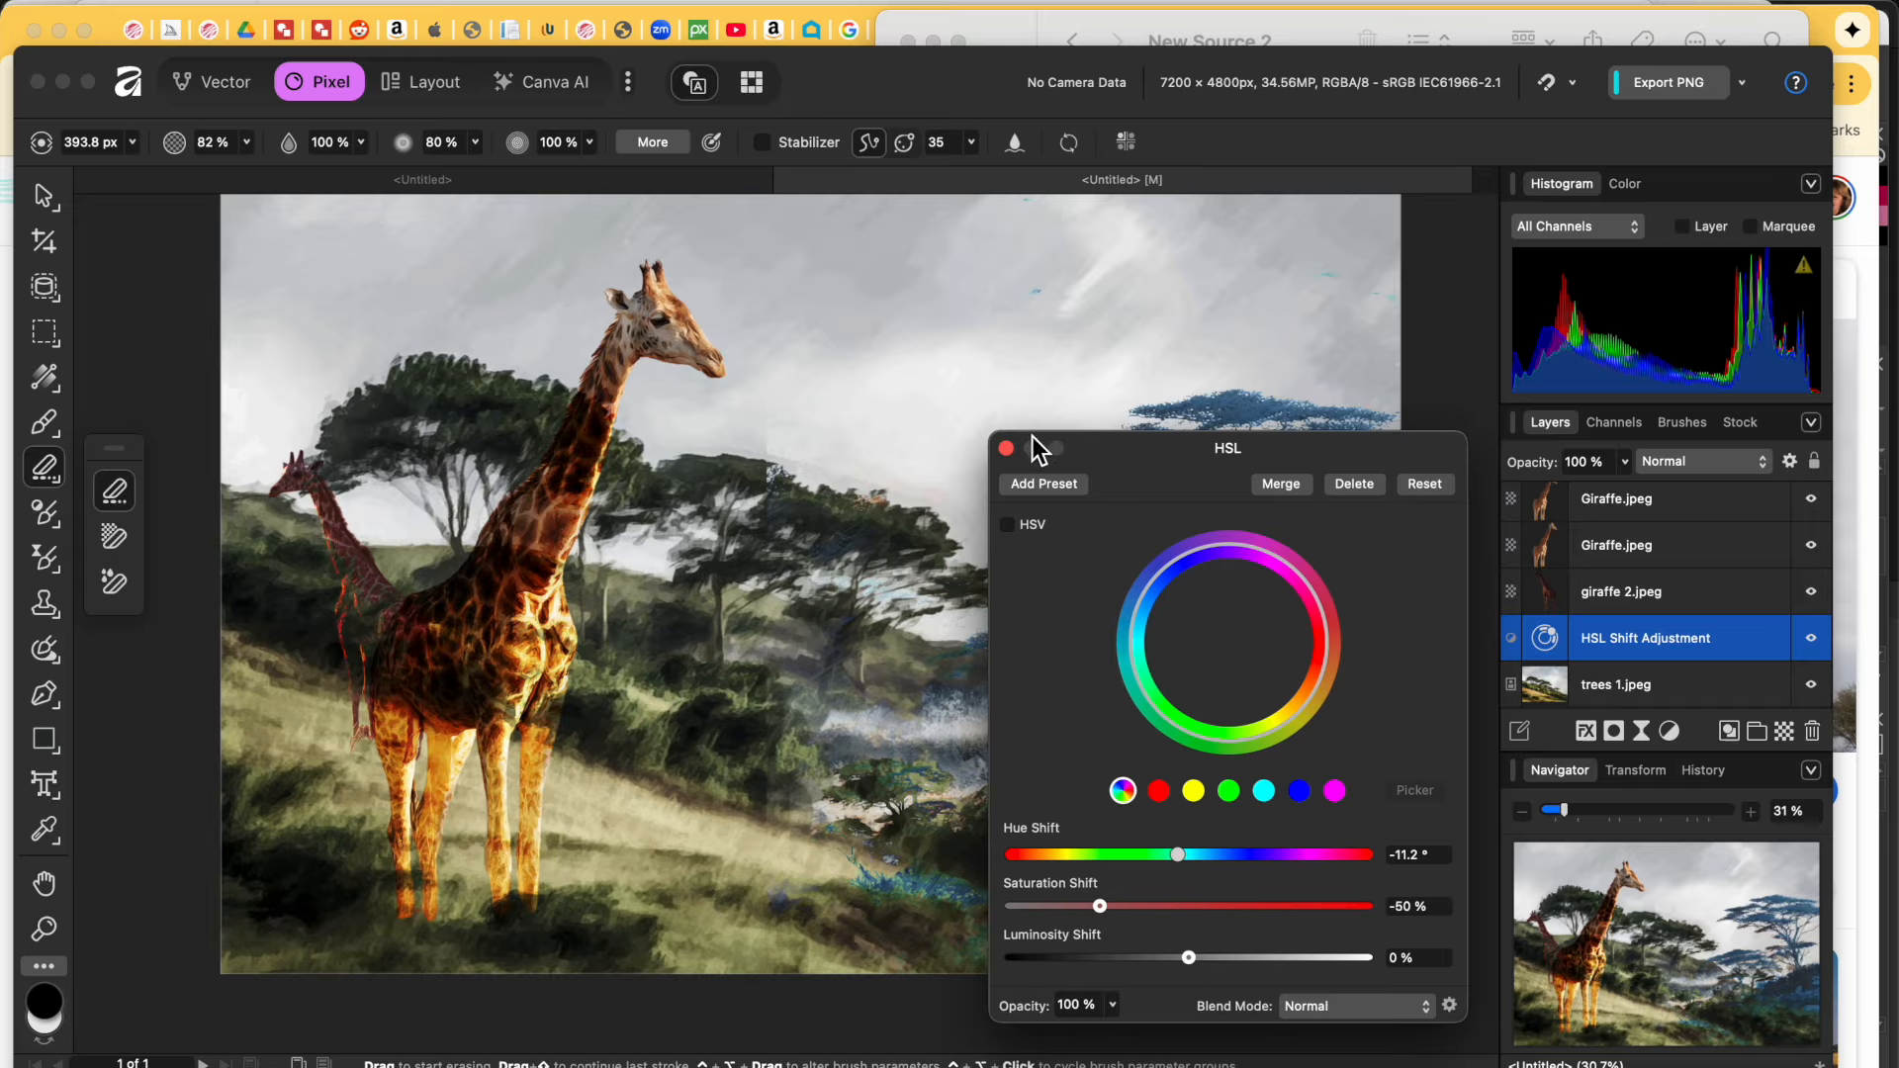
pyautogui.click(1006, 448)
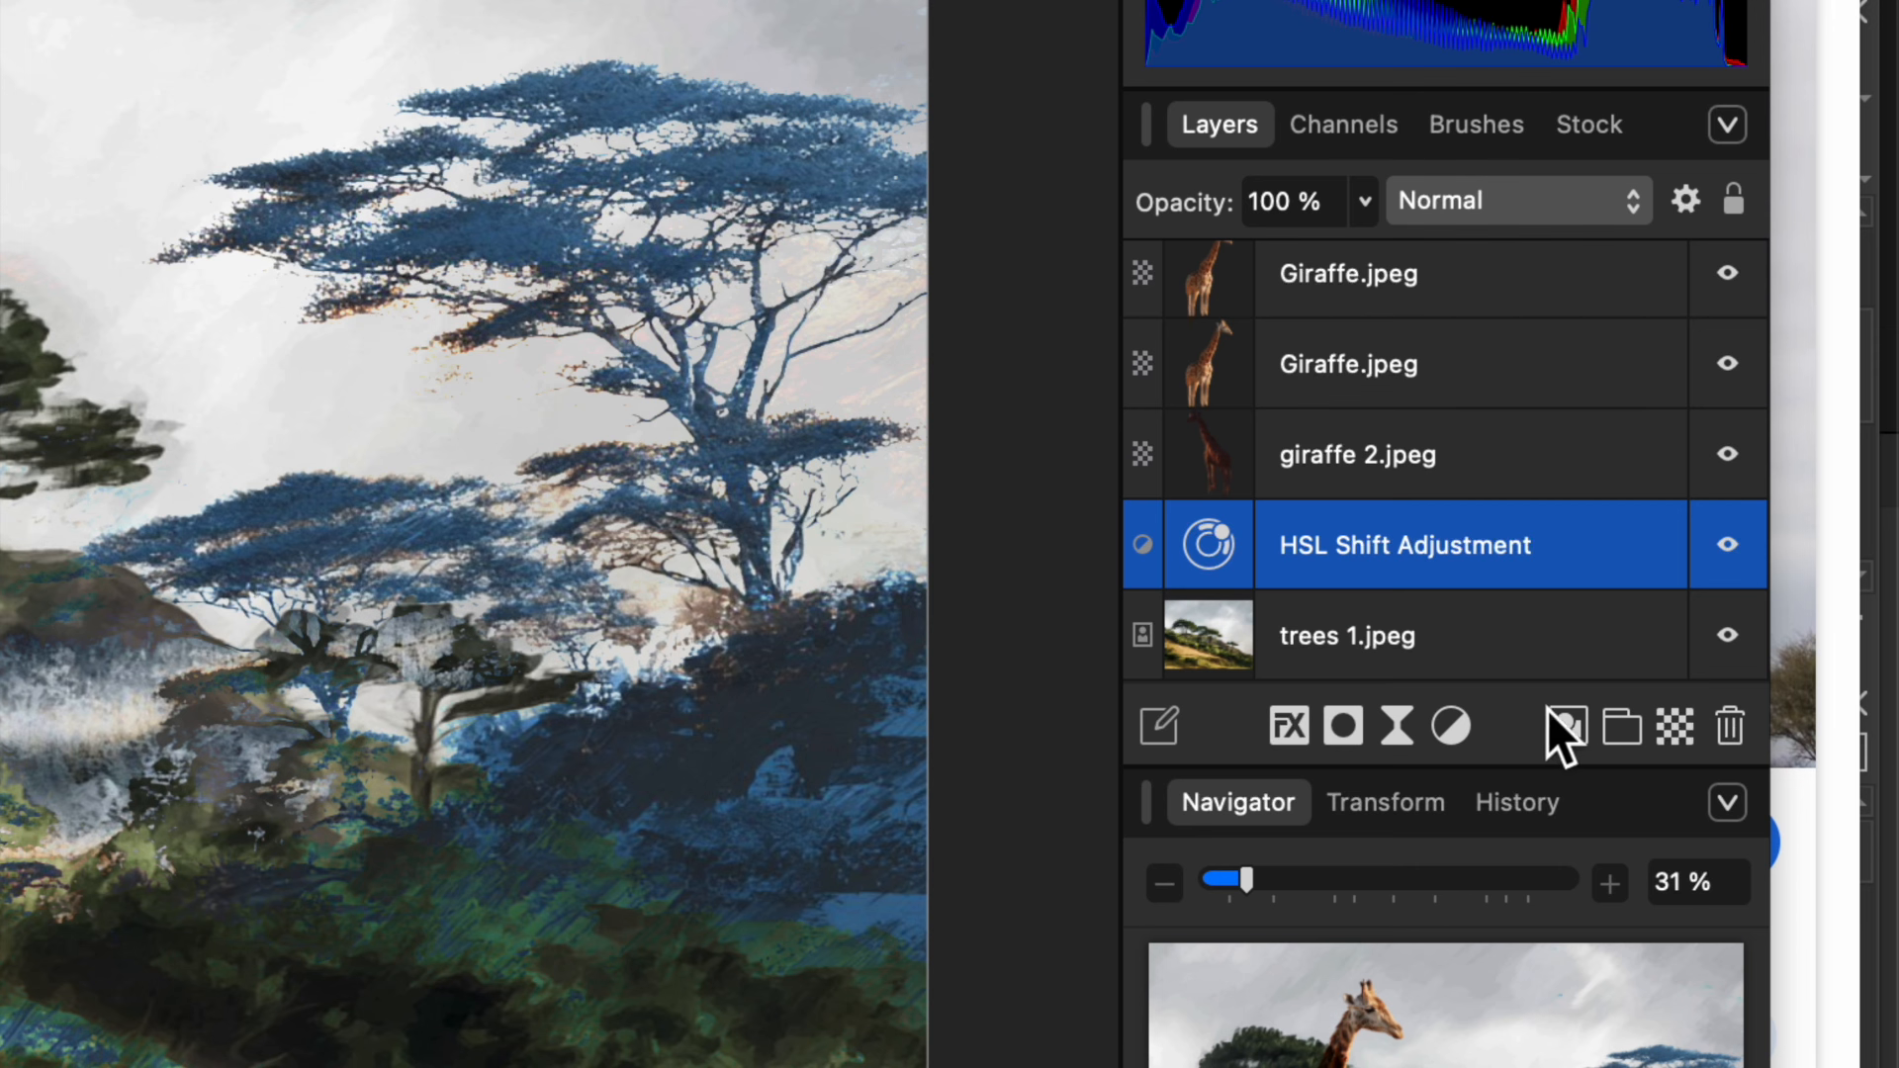
# Step: Drag the bird-of-paradise screenshot from Finder's New Source 2 folder onto the middle of the painting
pyautogui.click(1452, 725)
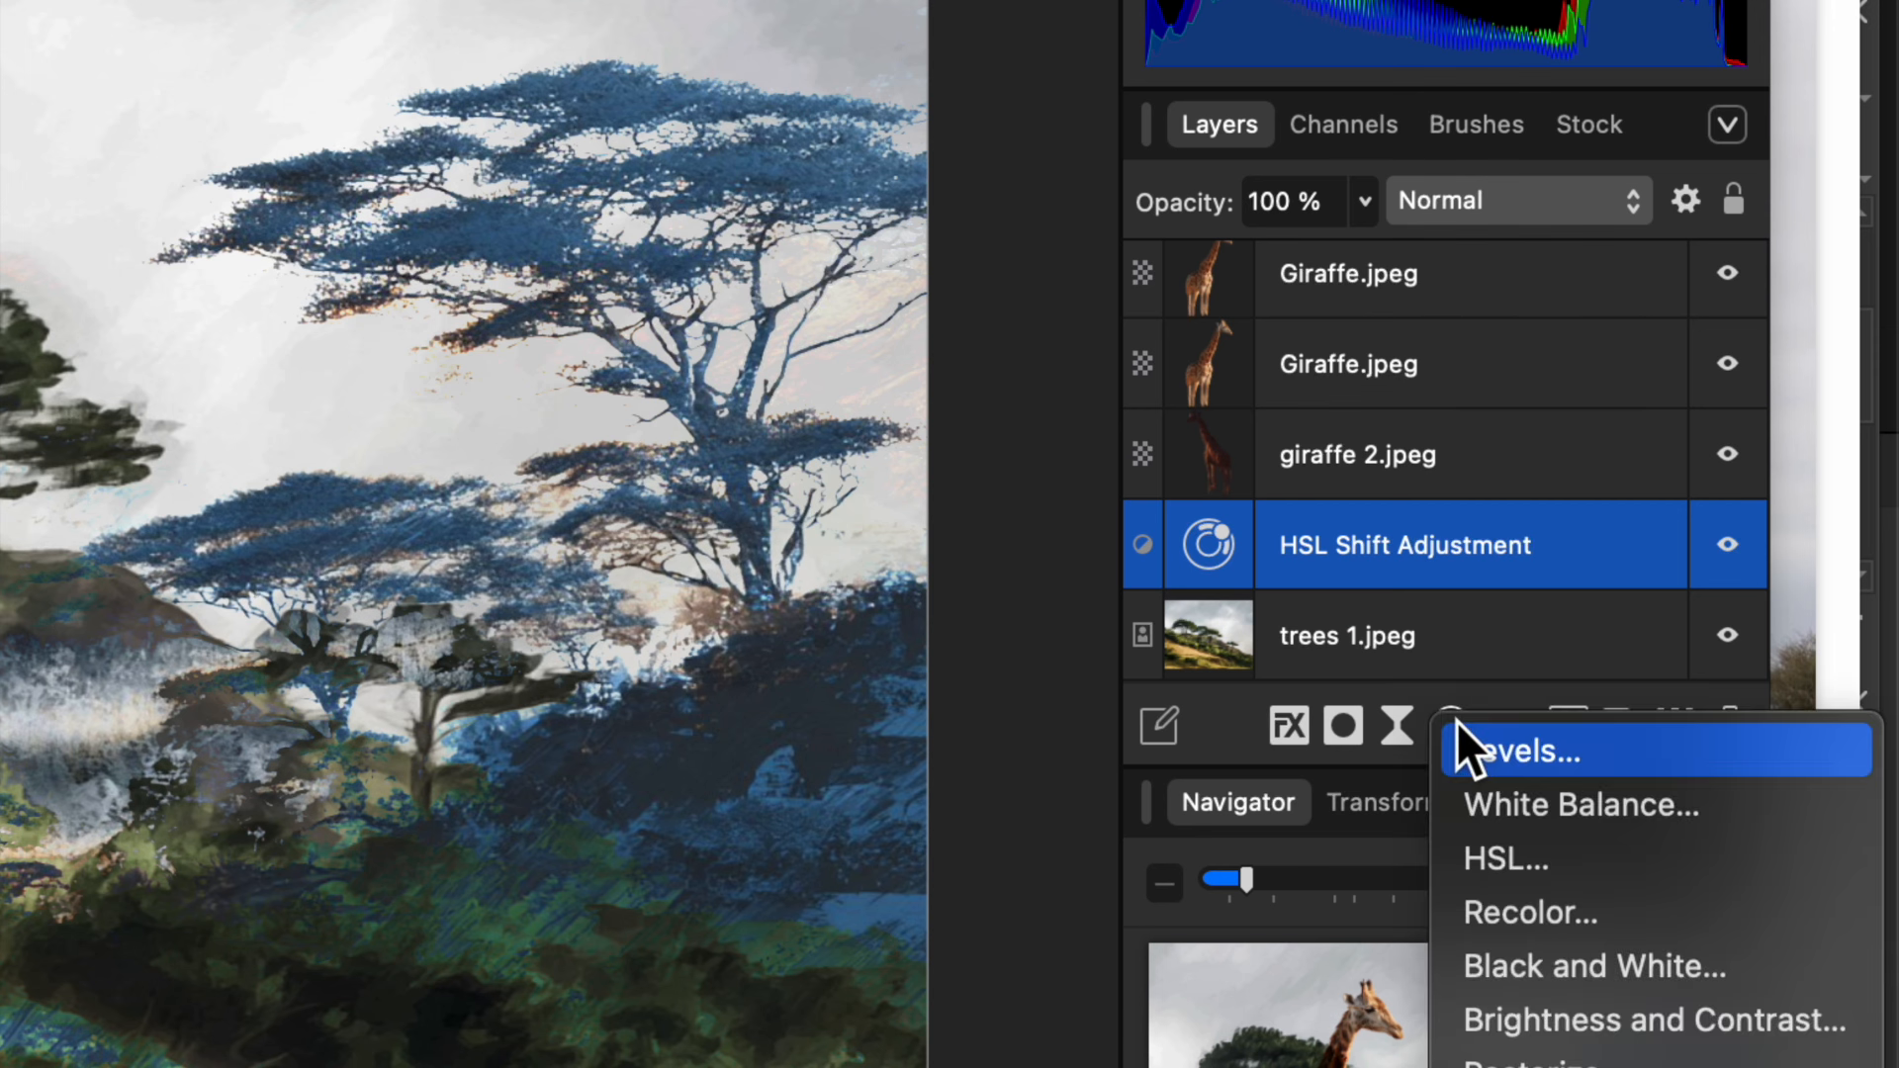
pyautogui.click(1454, 726)
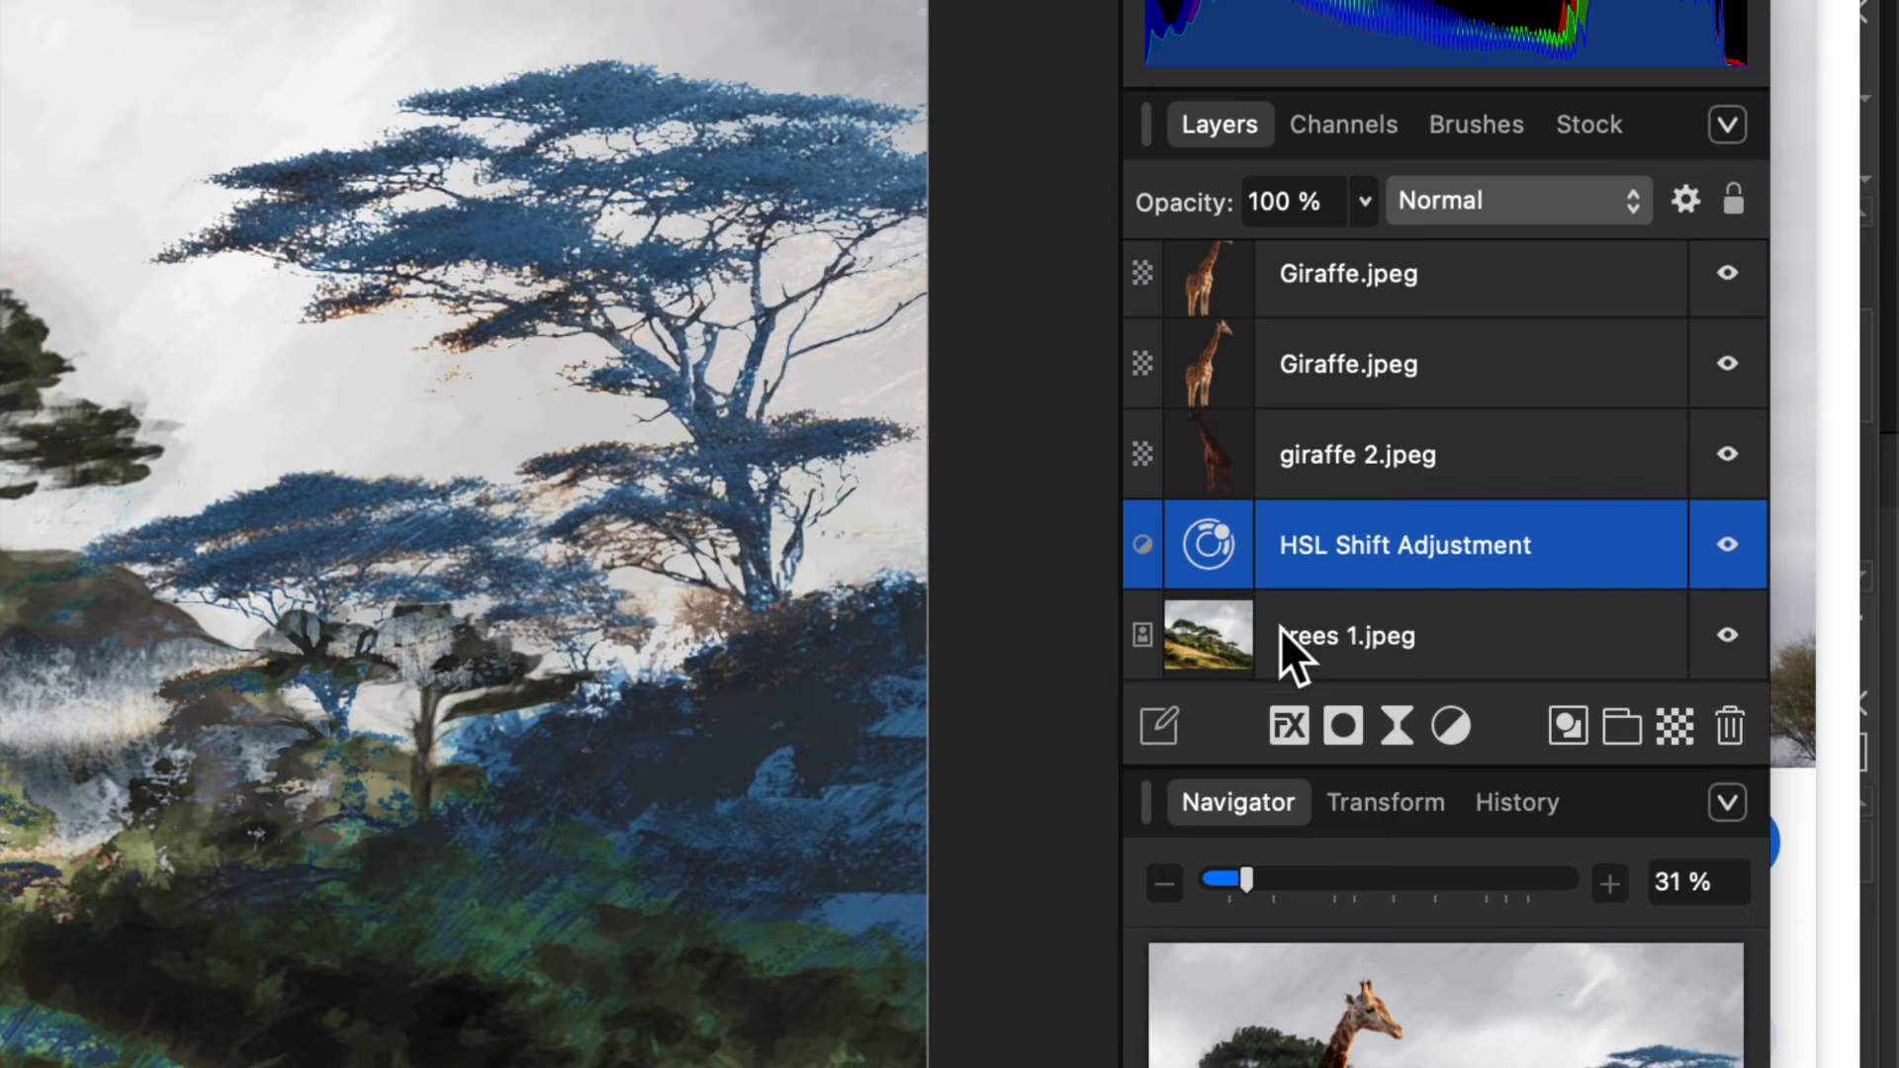
pyautogui.click(1449, 727)
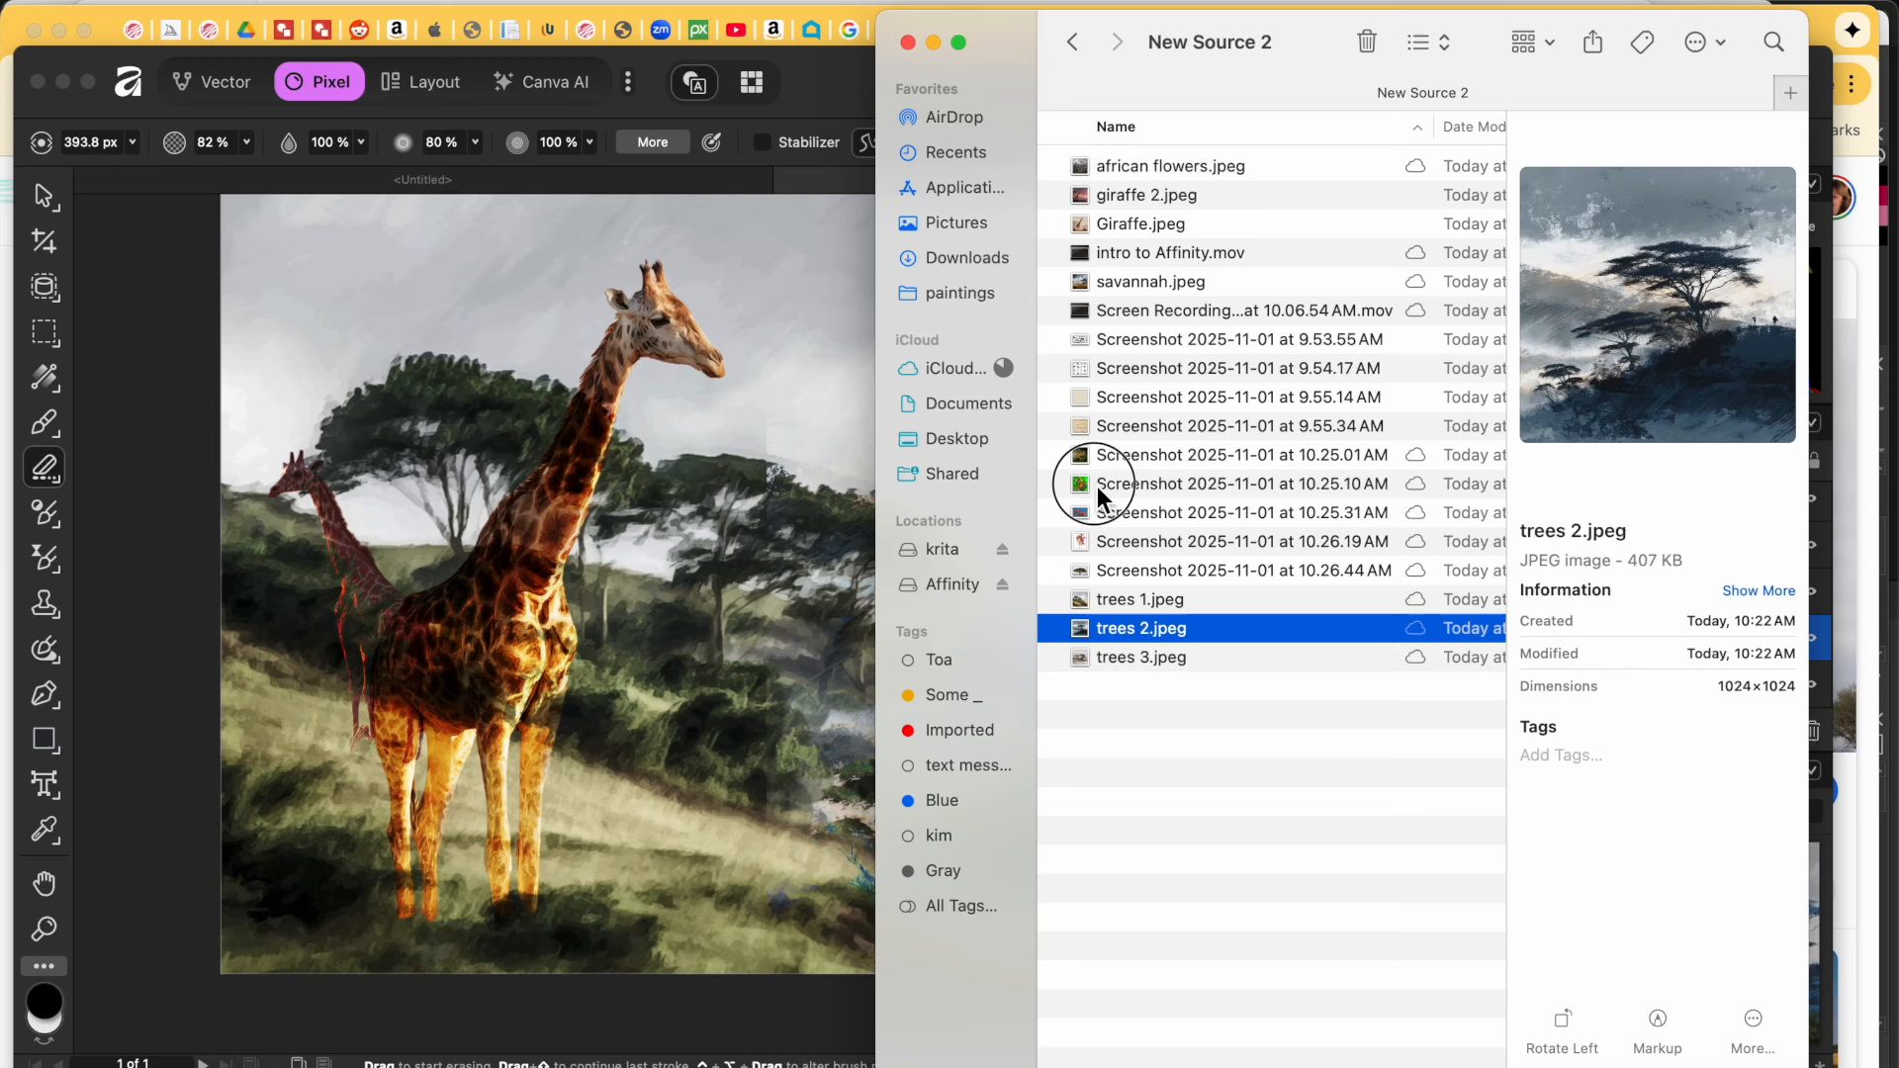
pyautogui.click(1098, 485)
pyautogui.moveTo(1090, 485); pyautogui.dragTo(724, 691)
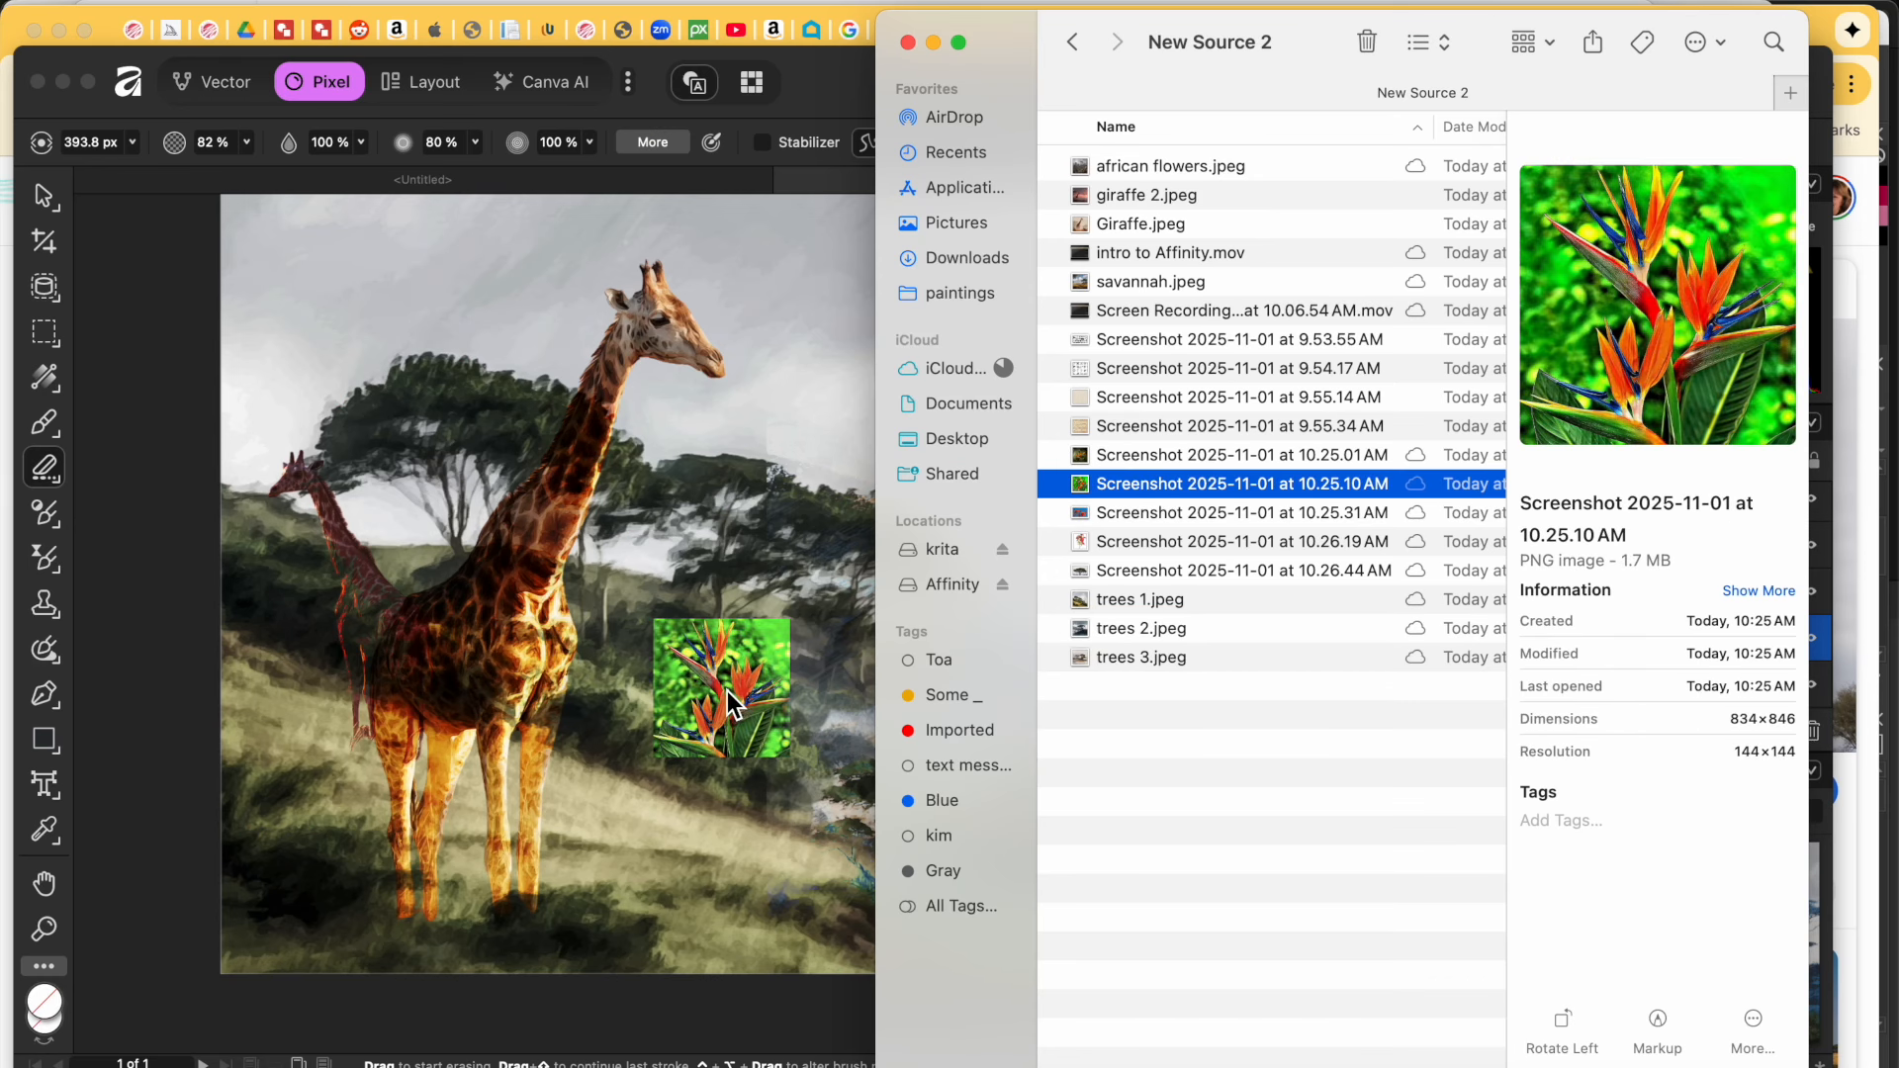
# Step: Undo the stray erase, enlarge the bird-of-paradise to about 350 px, and move its layer near the top
pyautogui.click(727, 690)
pyautogui.press('super+z')
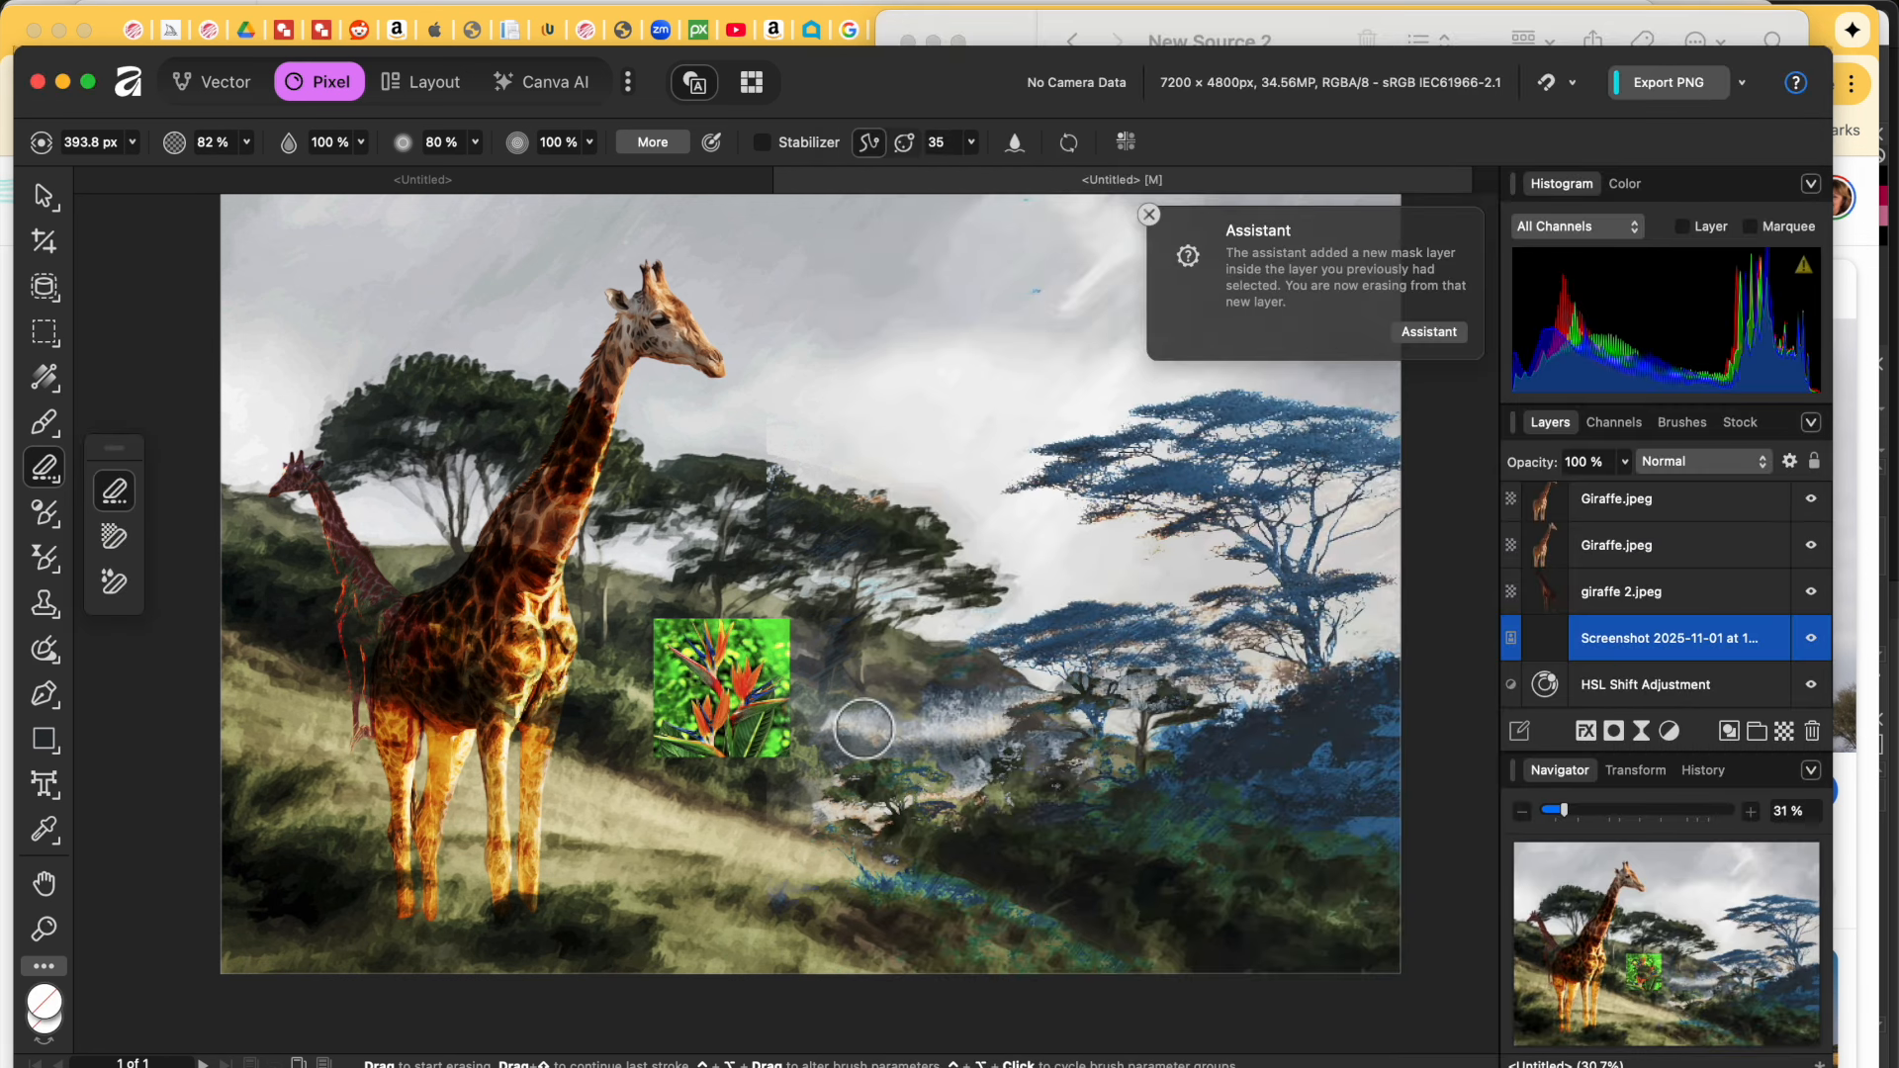
pyautogui.click(45, 205)
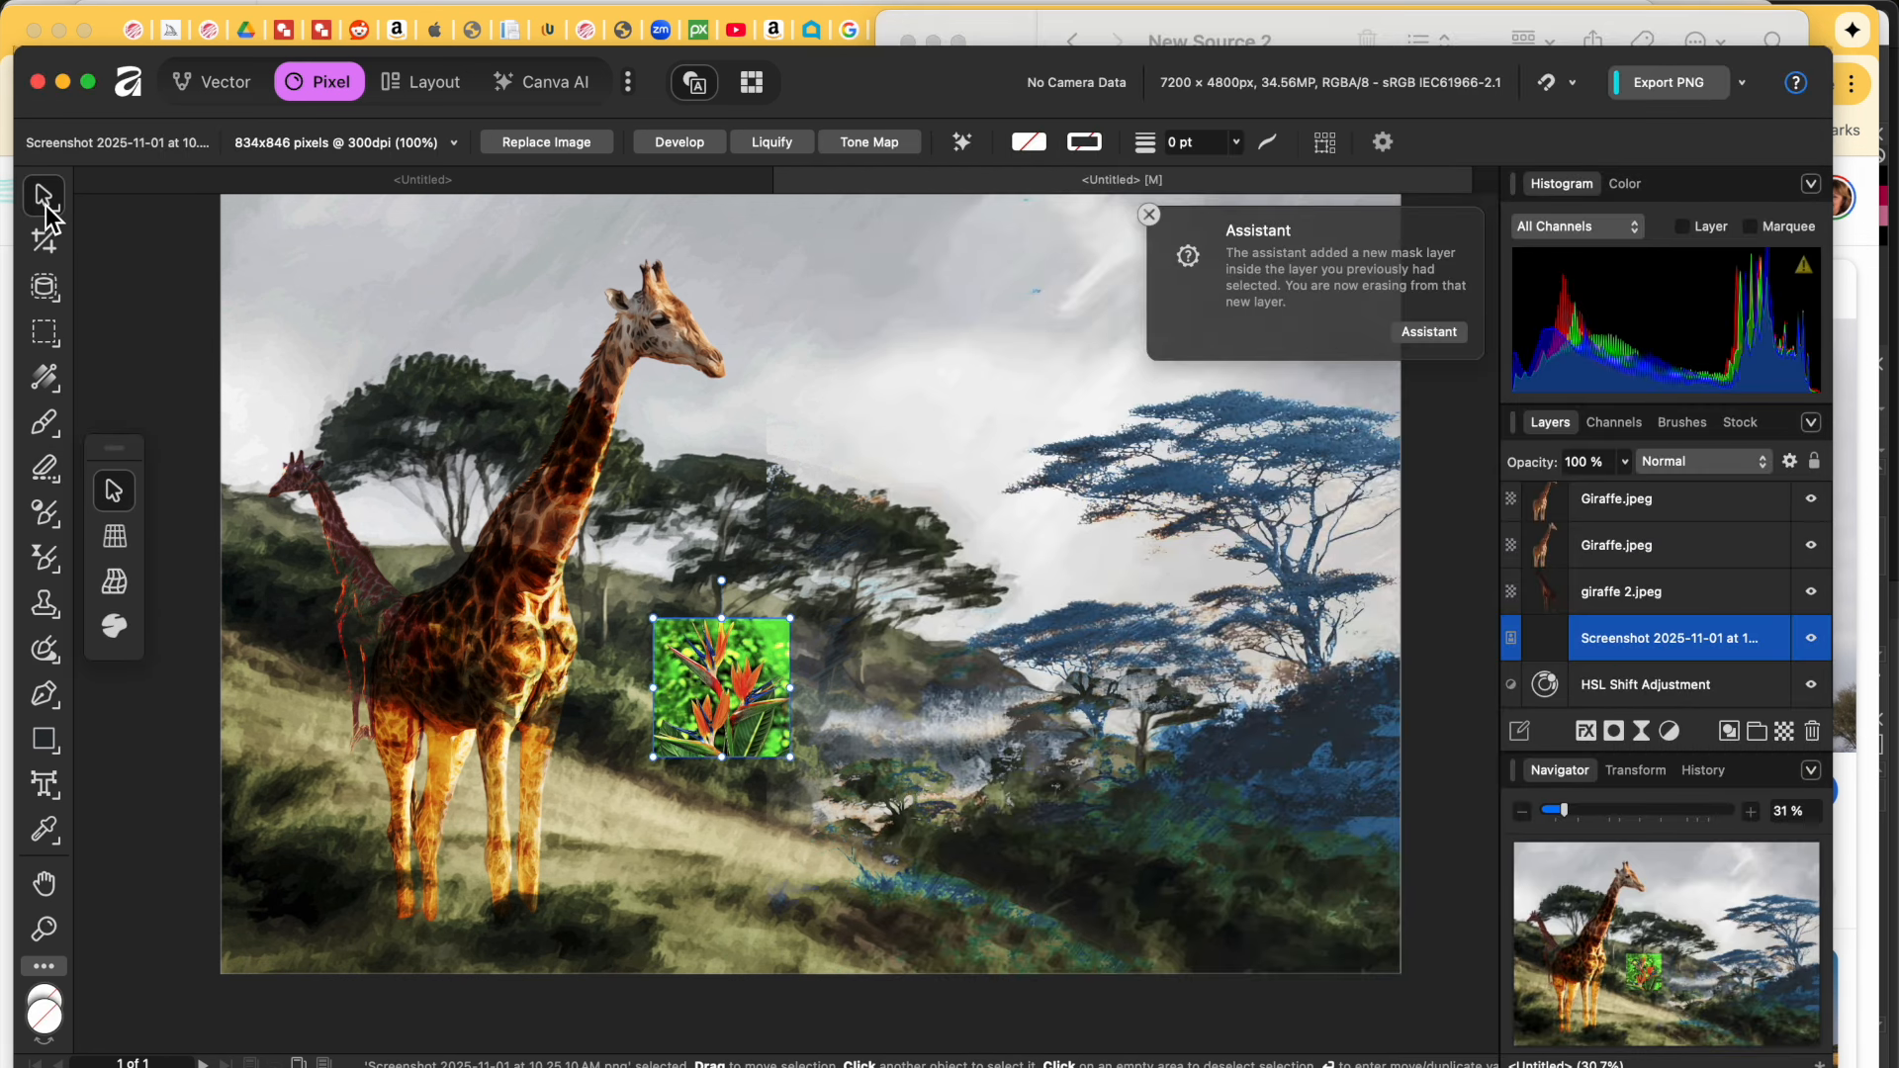
pyautogui.moveTo(799, 762); pyautogui.dragTo(984, 1001)
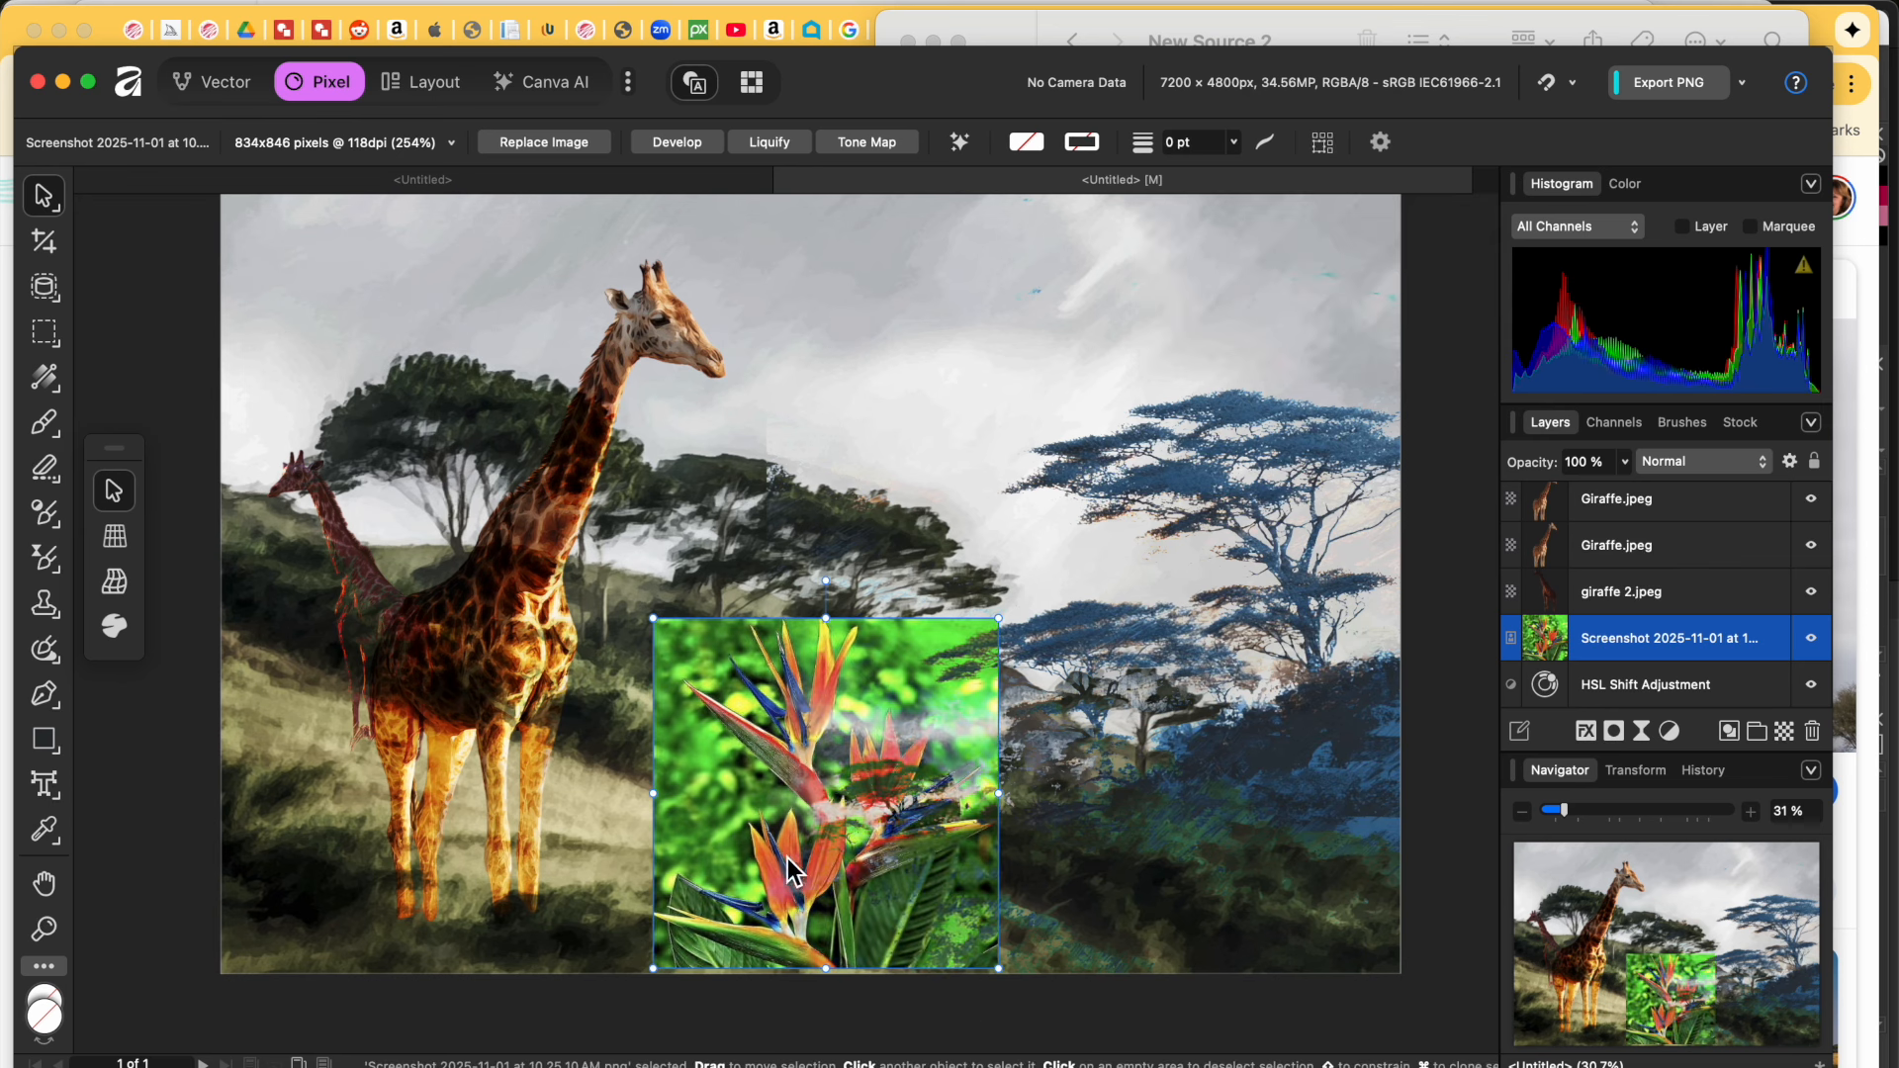
pyautogui.moveTo(1701, 638); pyautogui.dragTo(1672, 539)
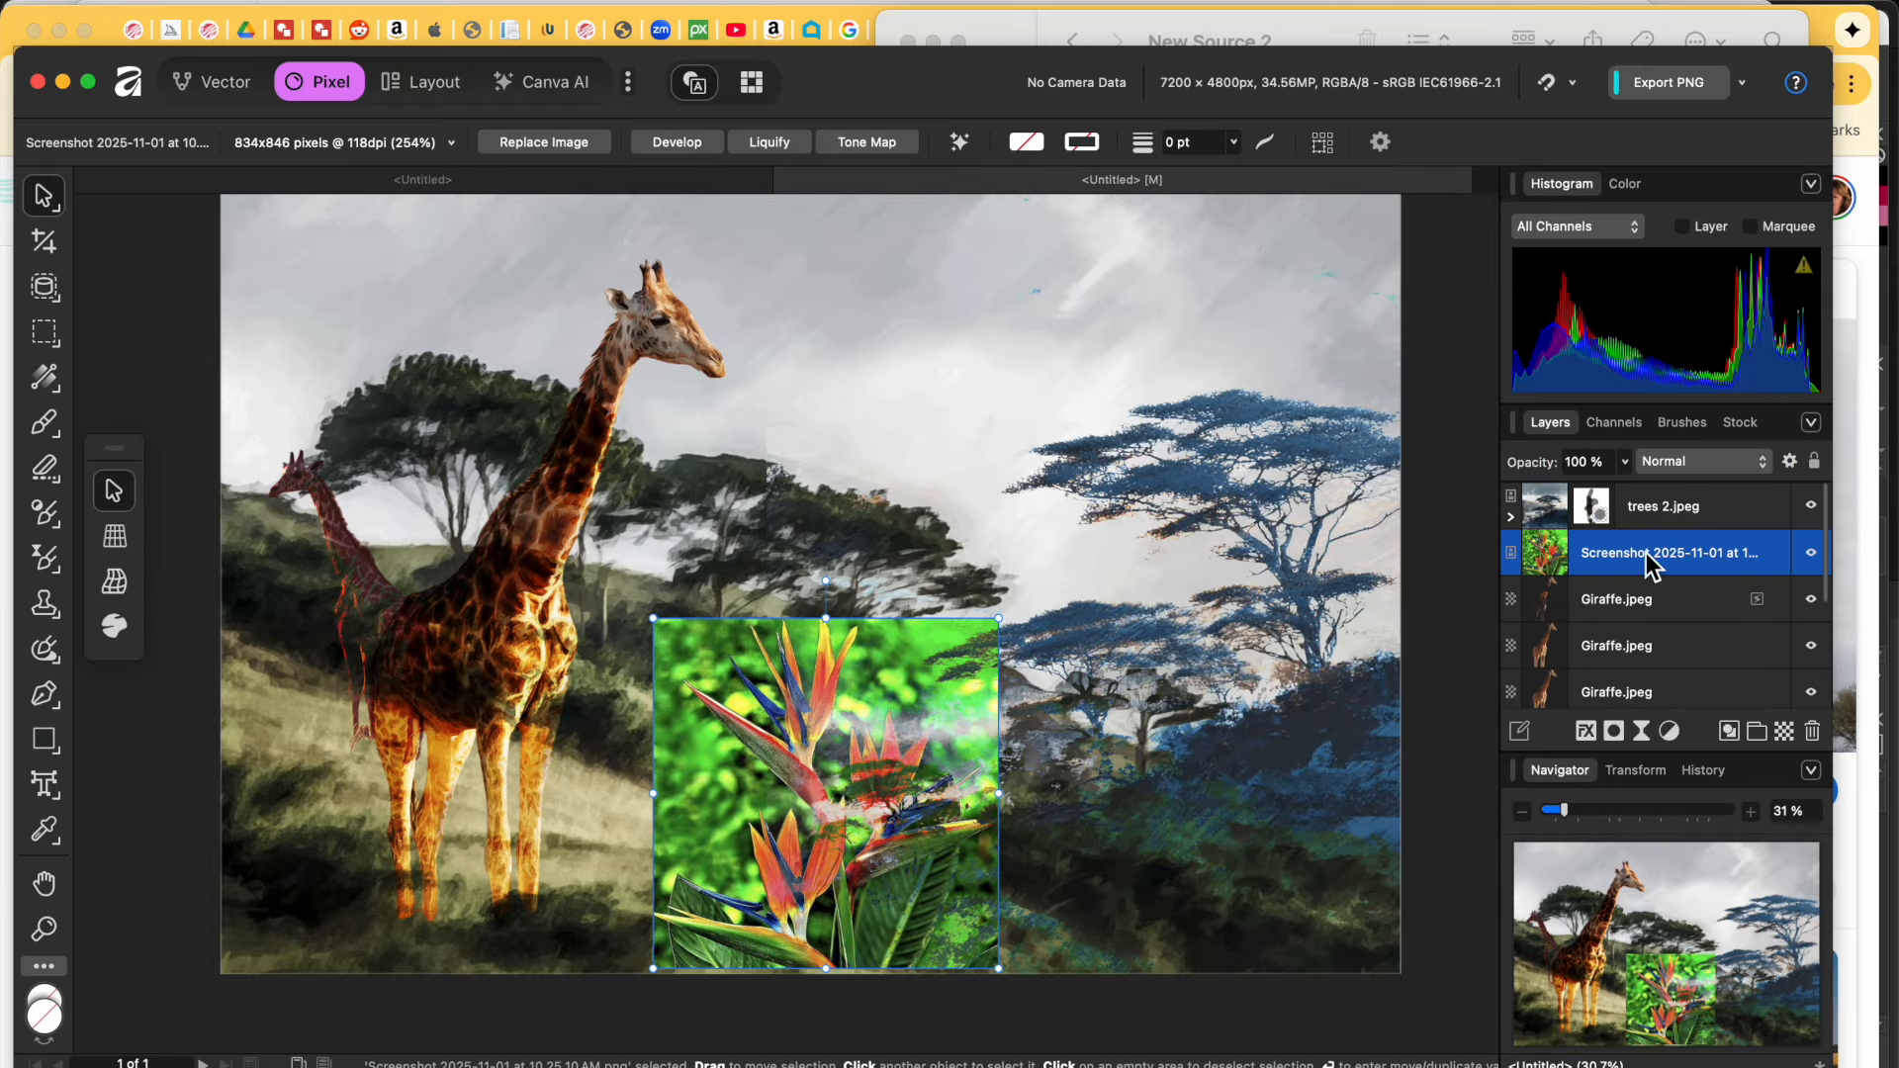
pyautogui.moveTo(1652, 569); pyautogui.dragTo(1647, 494)
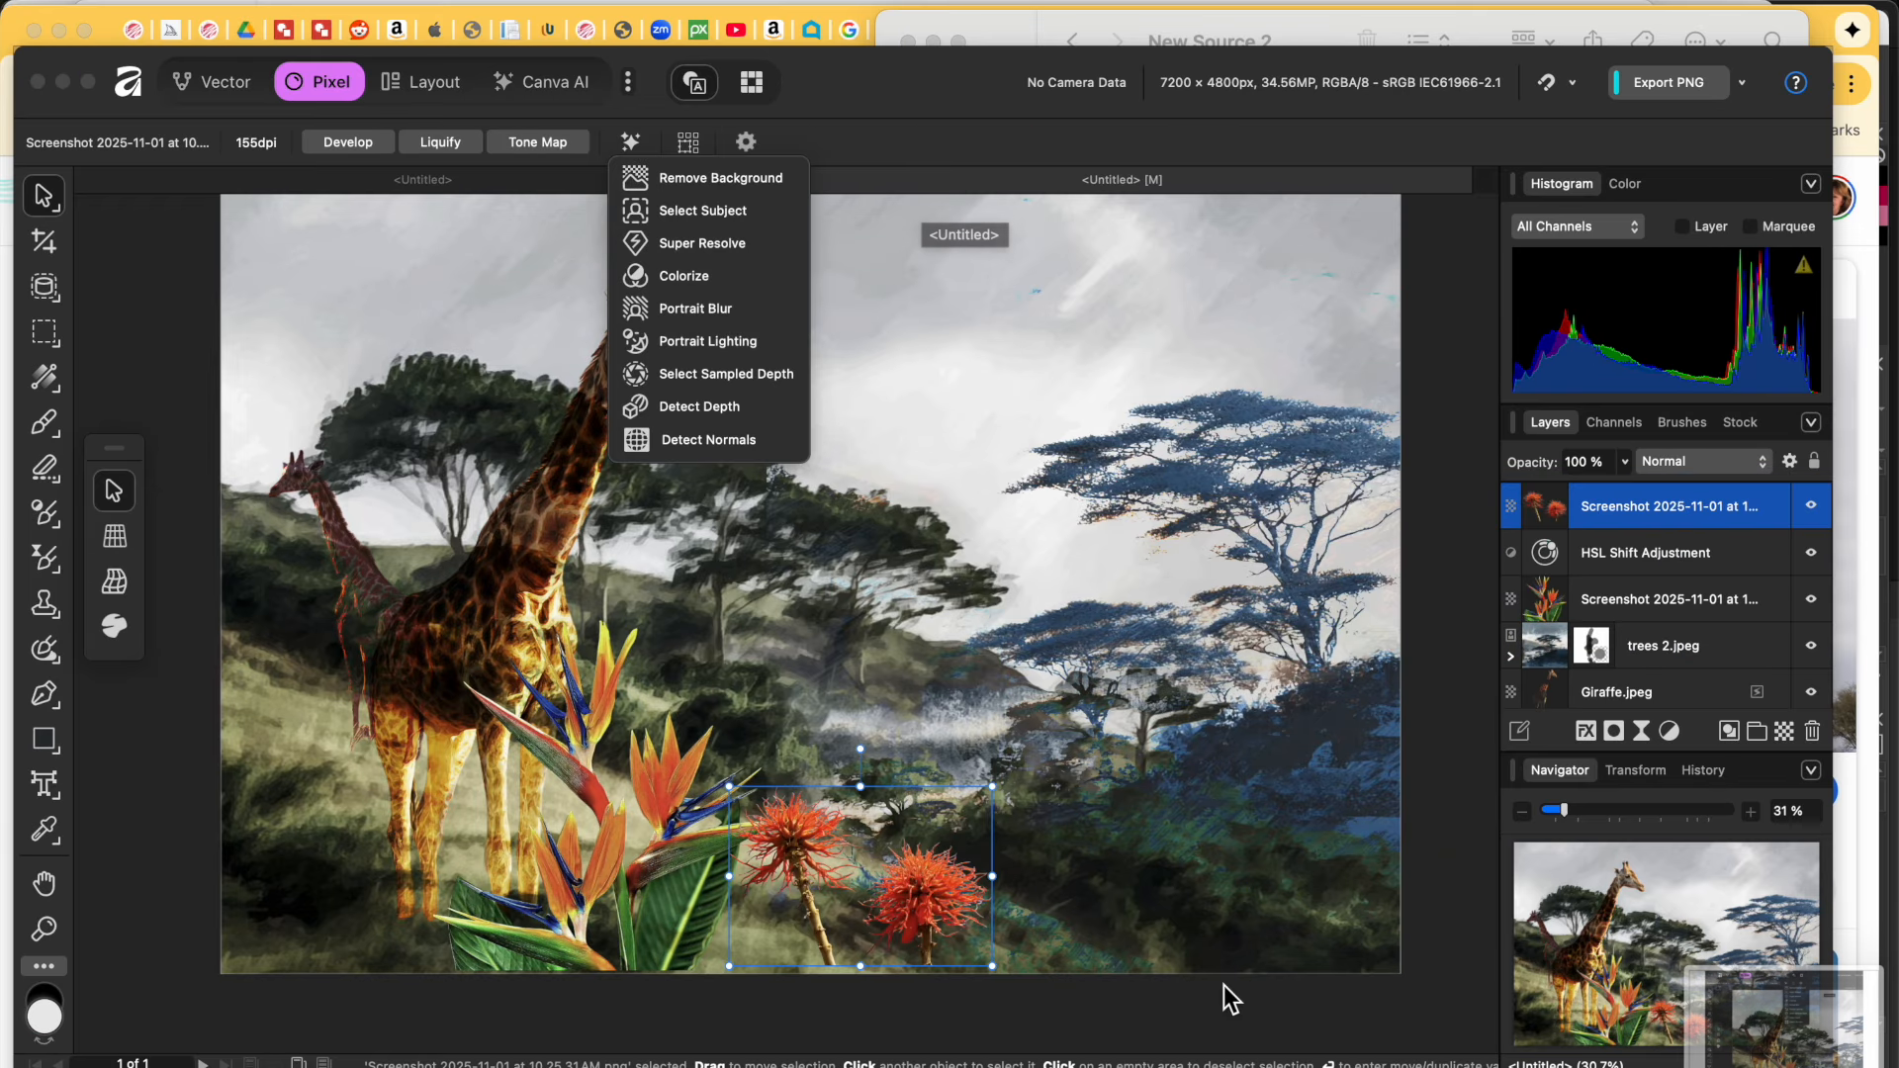
# Step: Move and resize the spiky red flowers into the lower foreground beside the bird-of-paradise
pyautogui.click(1219, 893)
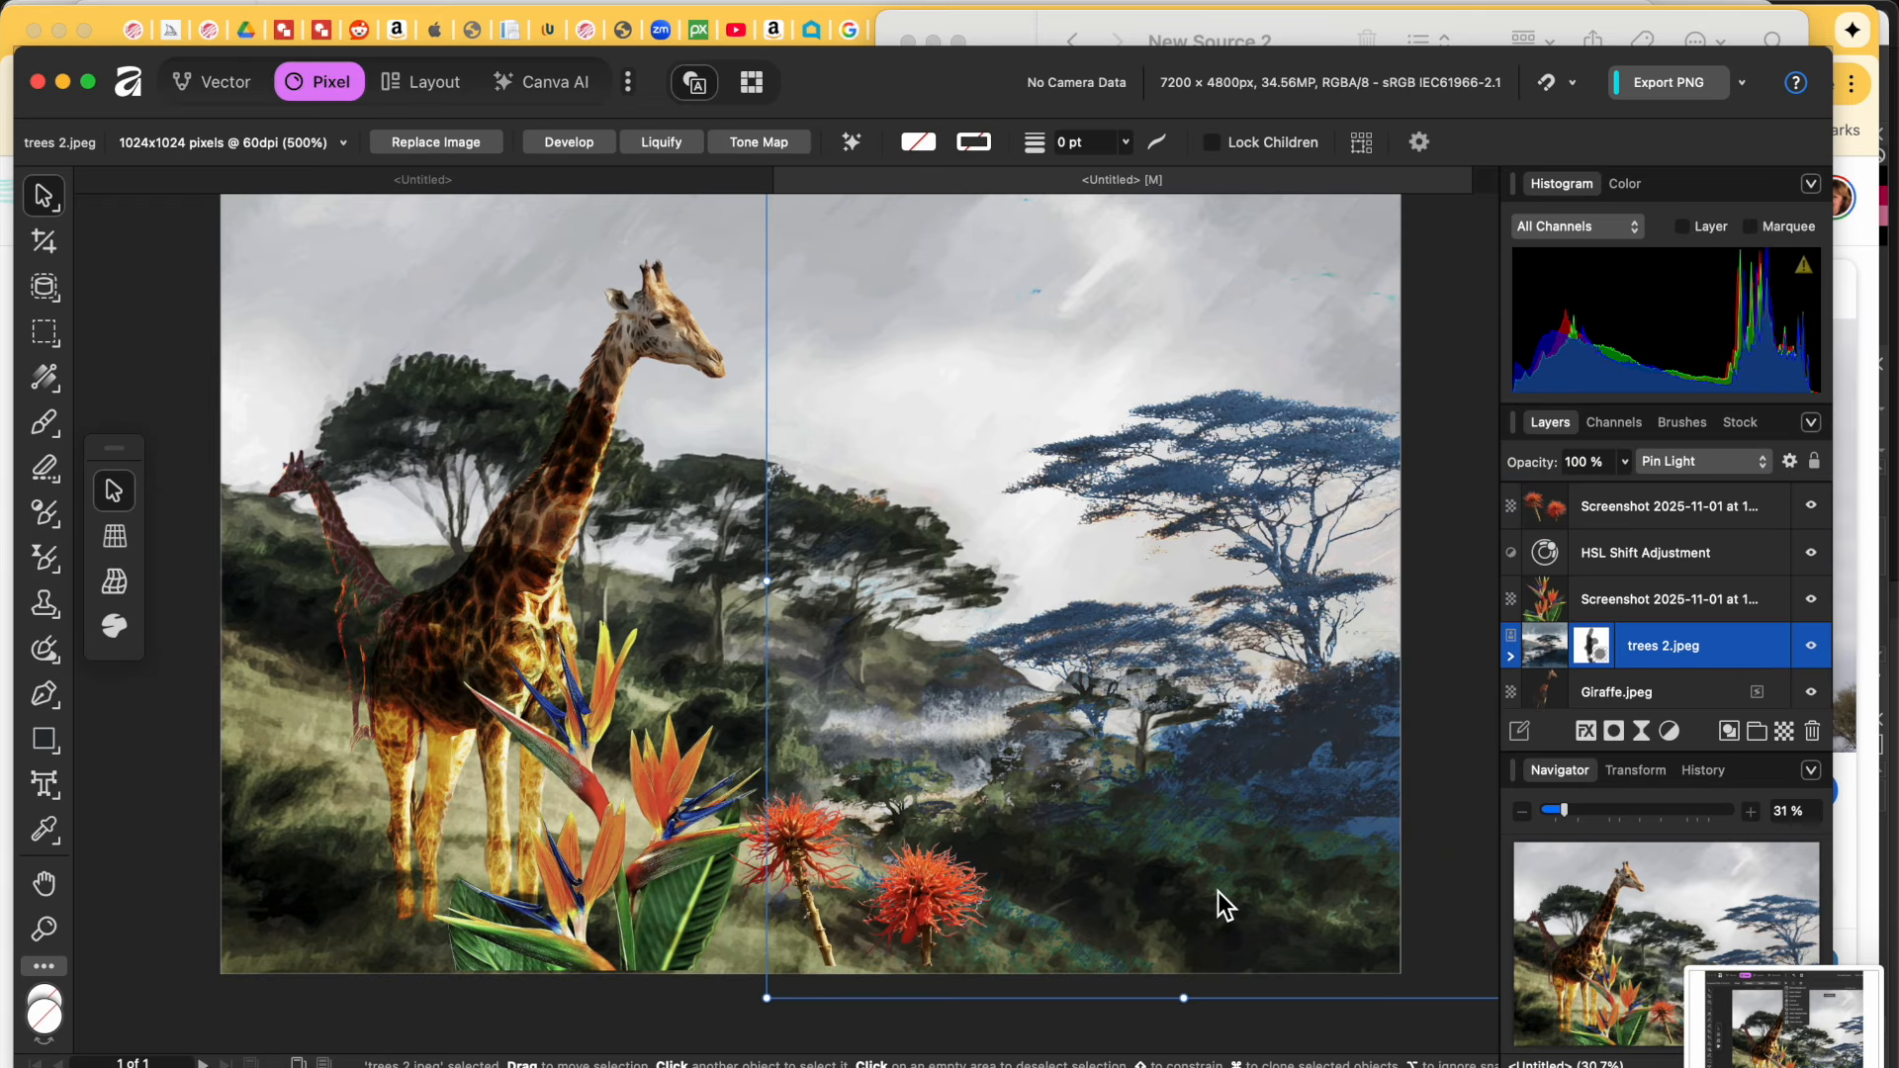
pyautogui.click(893, 933)
pyautogui.moveTo(913, 912); pyautogui.dragTo(448, 900)
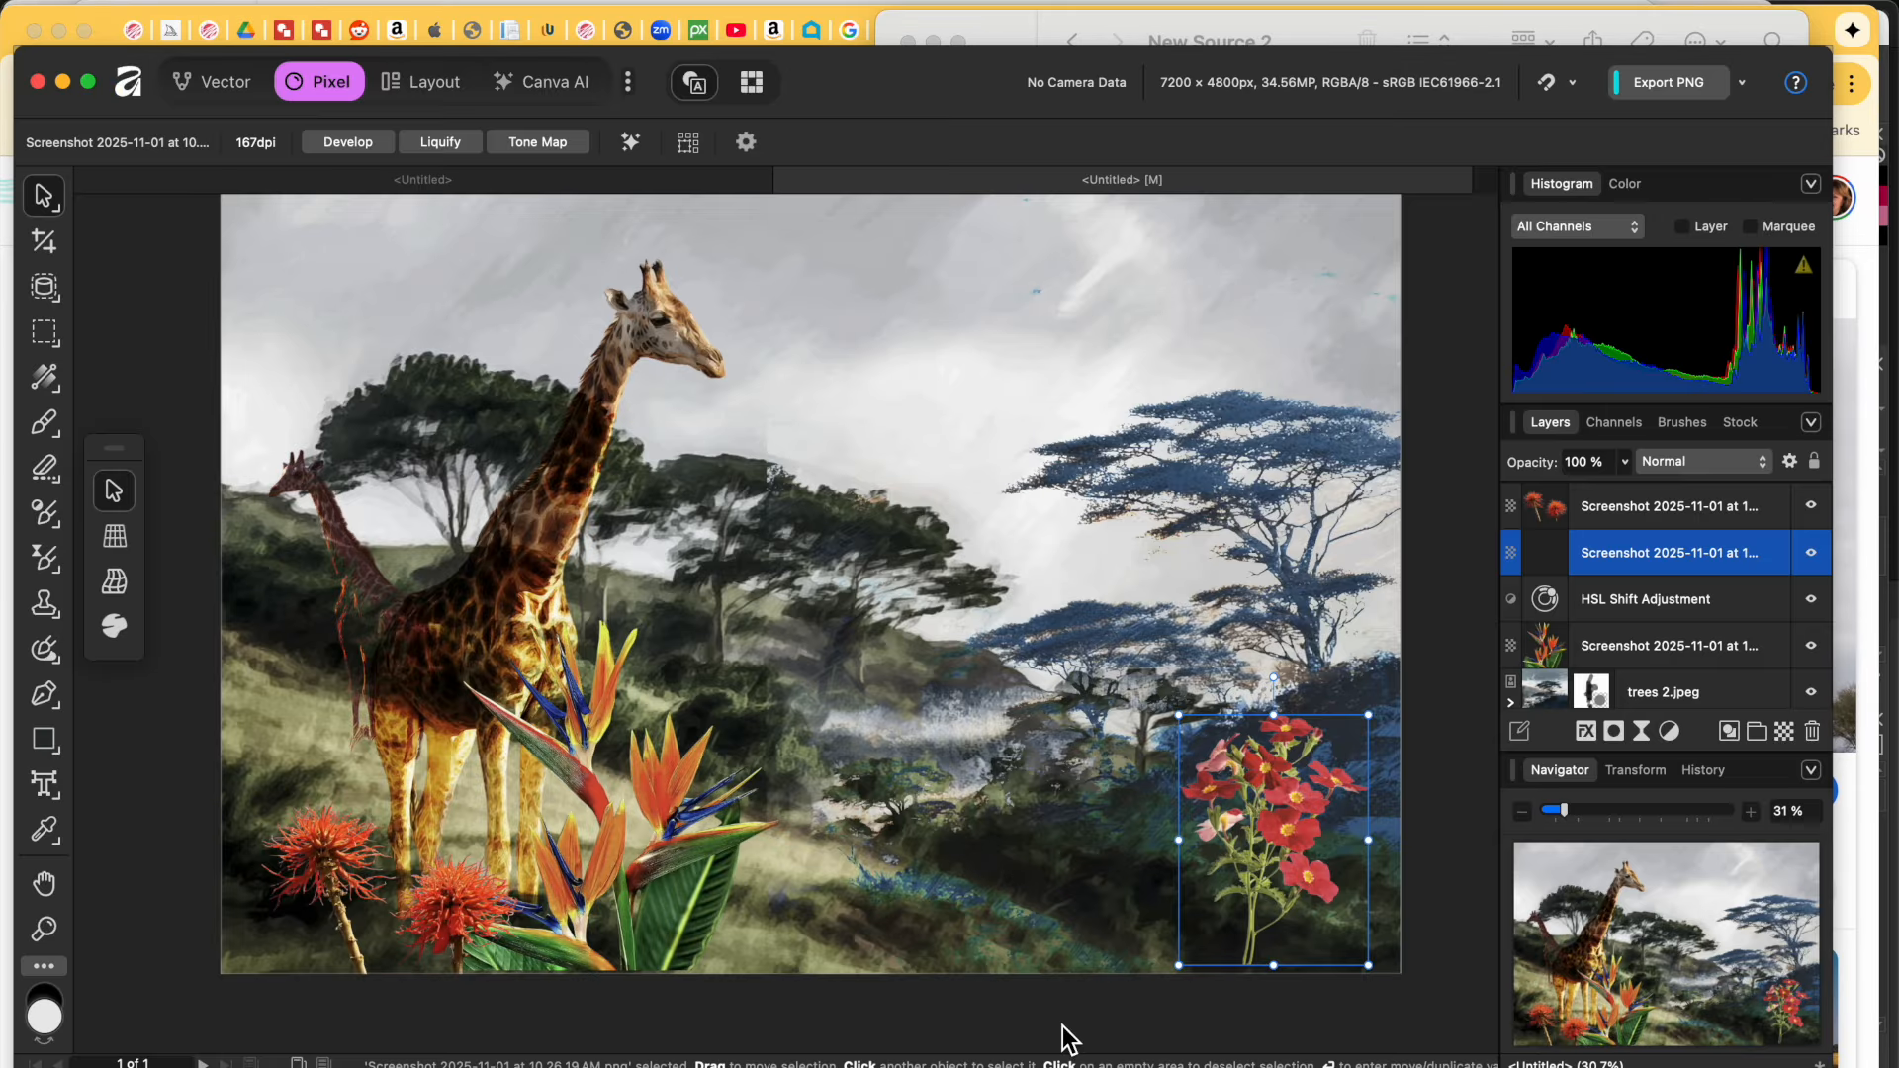
pyautogui.moveTo(1179, 970); pyautogui.dragTo(1160, 991)
pyautogui.moveTo(1368, 715); pyautogui.dragTo(1289, 821)
pyautogui.moveTo(1207, 908); pyautogui.dragTo(1024, 891)
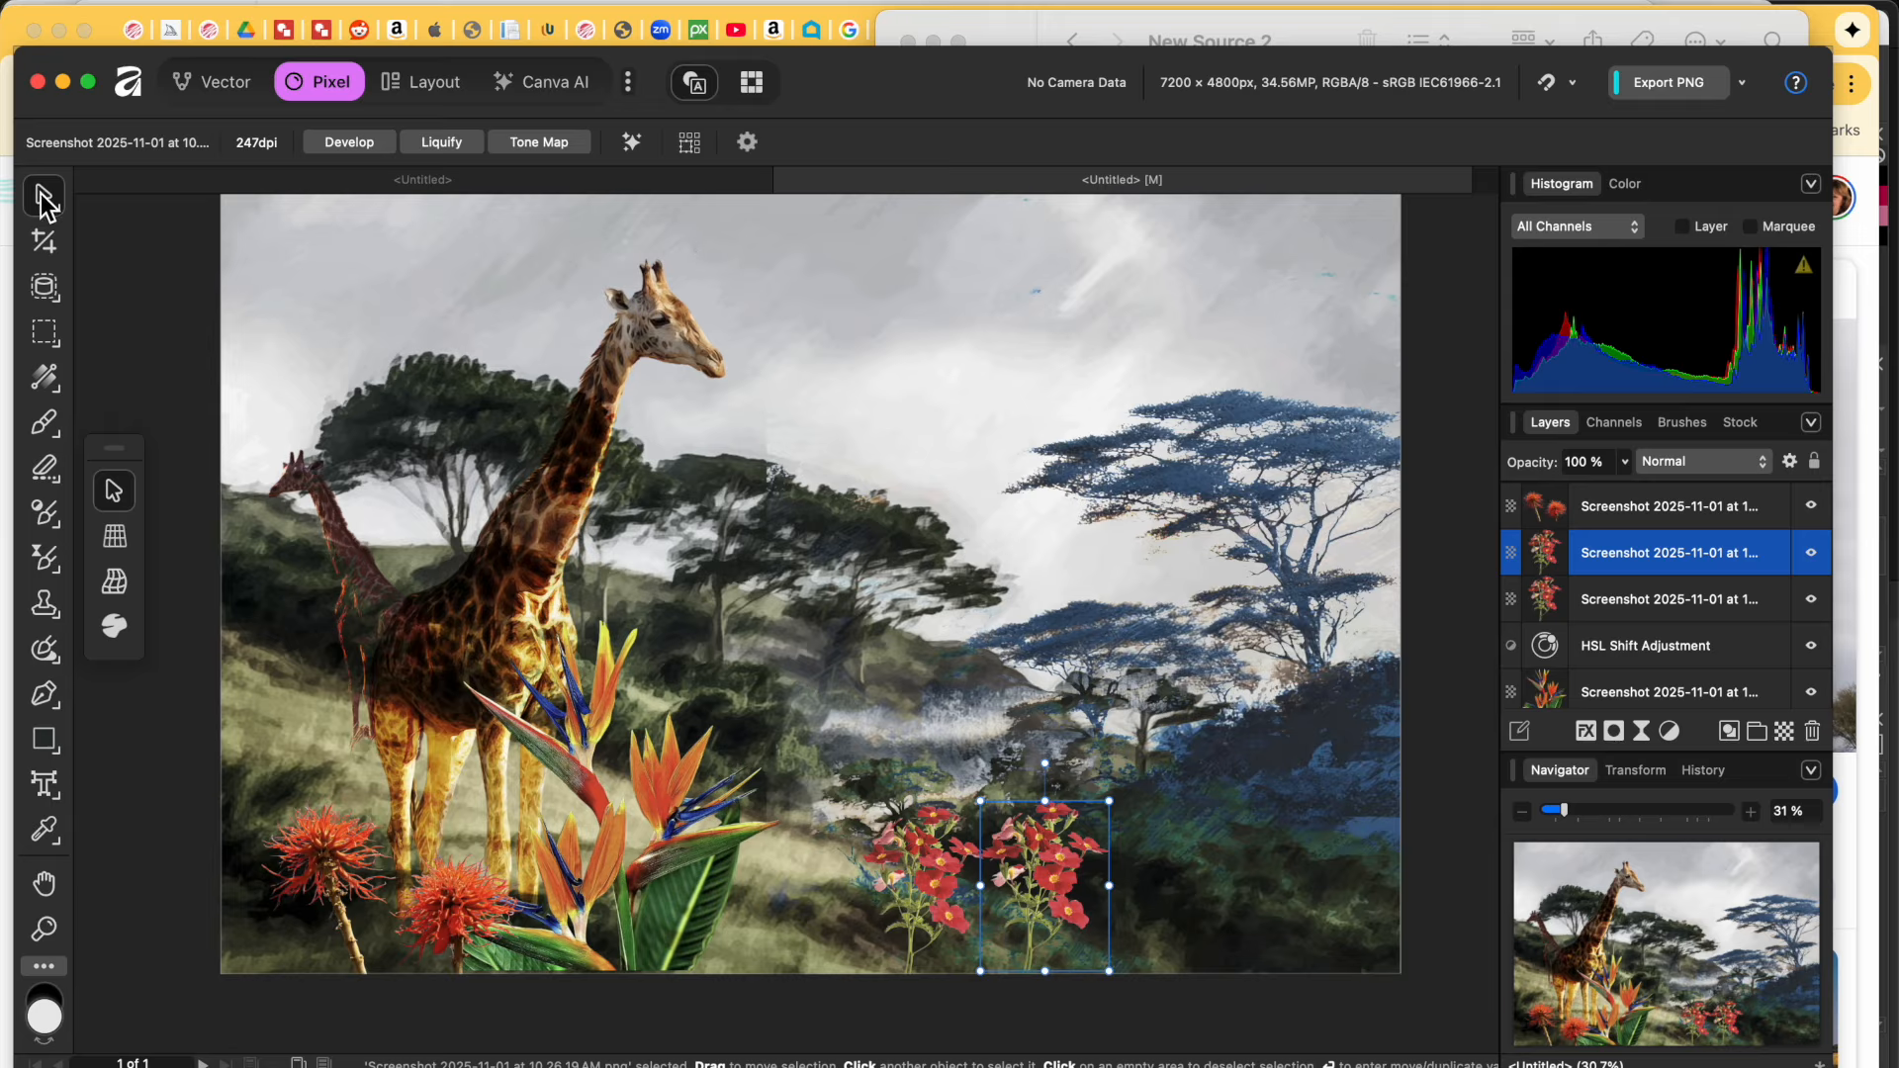
# Step: Flip the red-flower copy horizontally, enlarge it, and tilt it about 16° clockwise
pyautogui.rightClick(1041, 836)
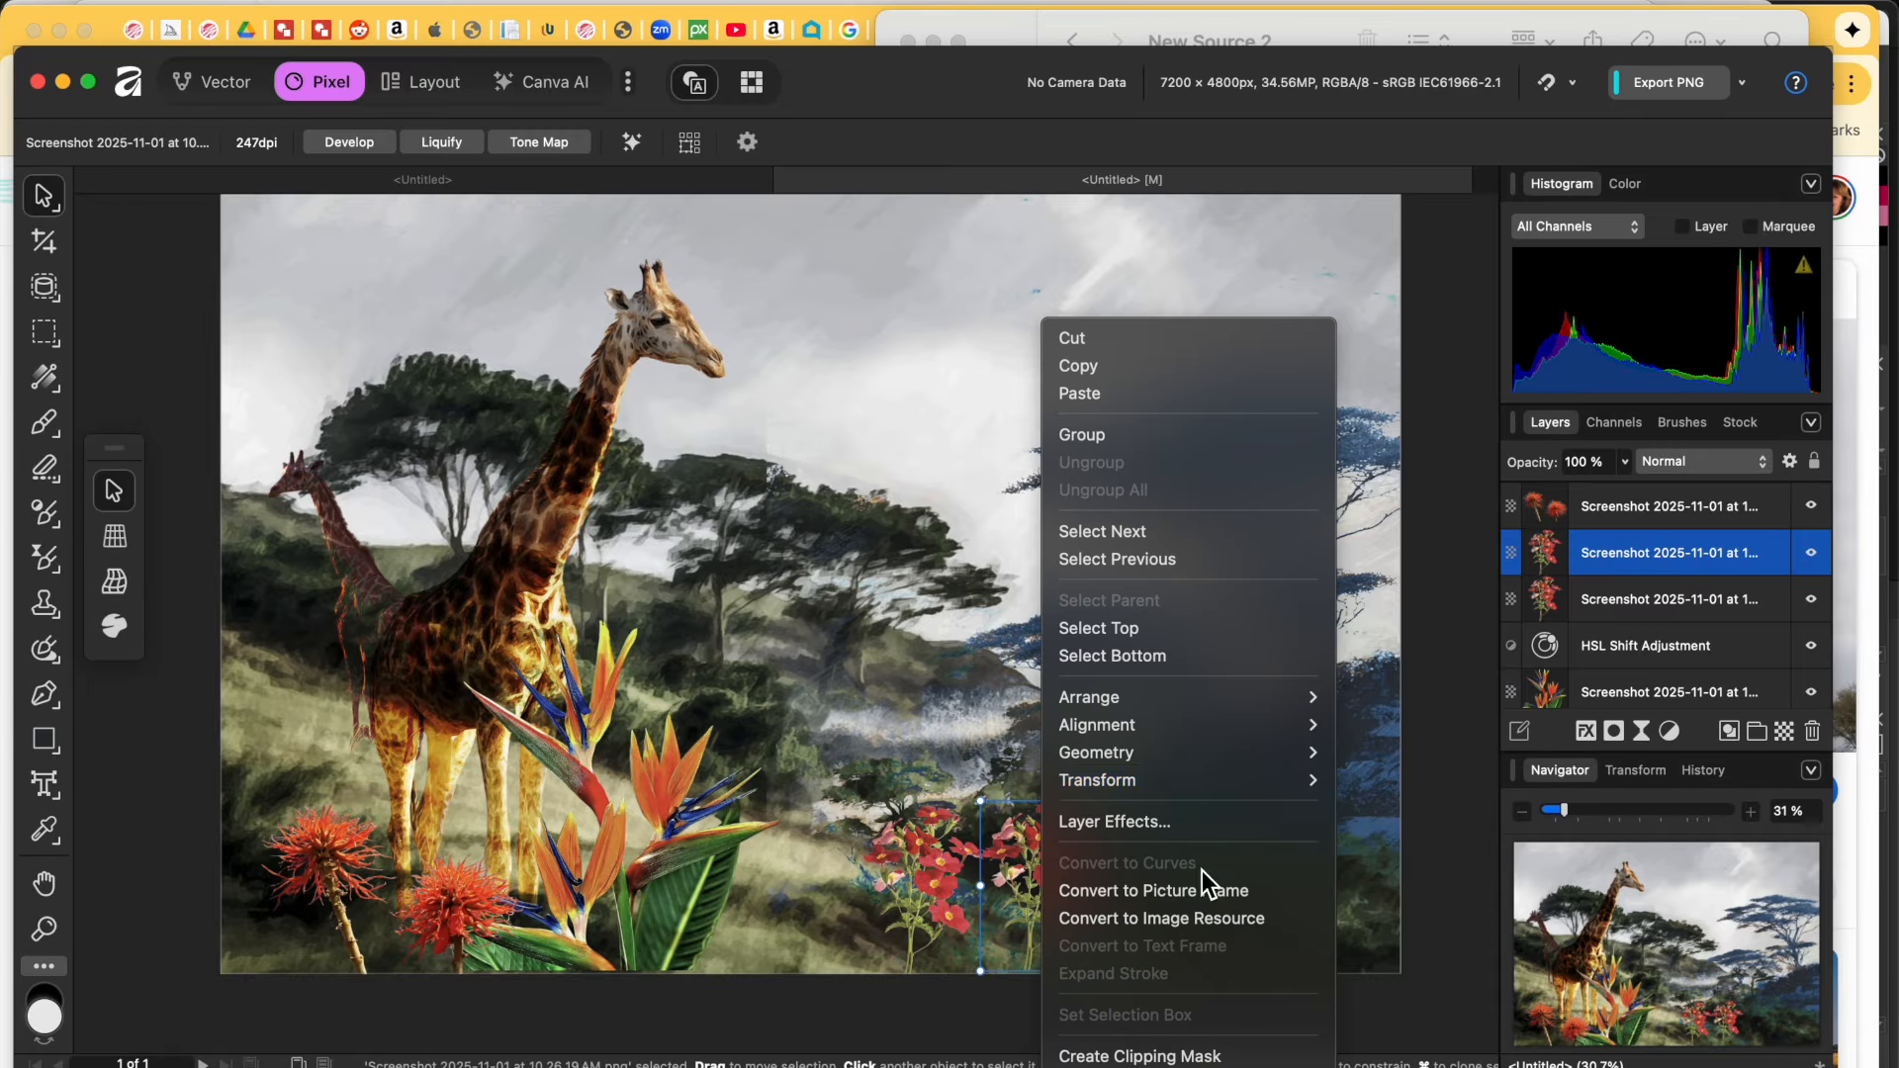
pyautogui.moveTo(1138, 372)
pyautogui.click(1388, 436)
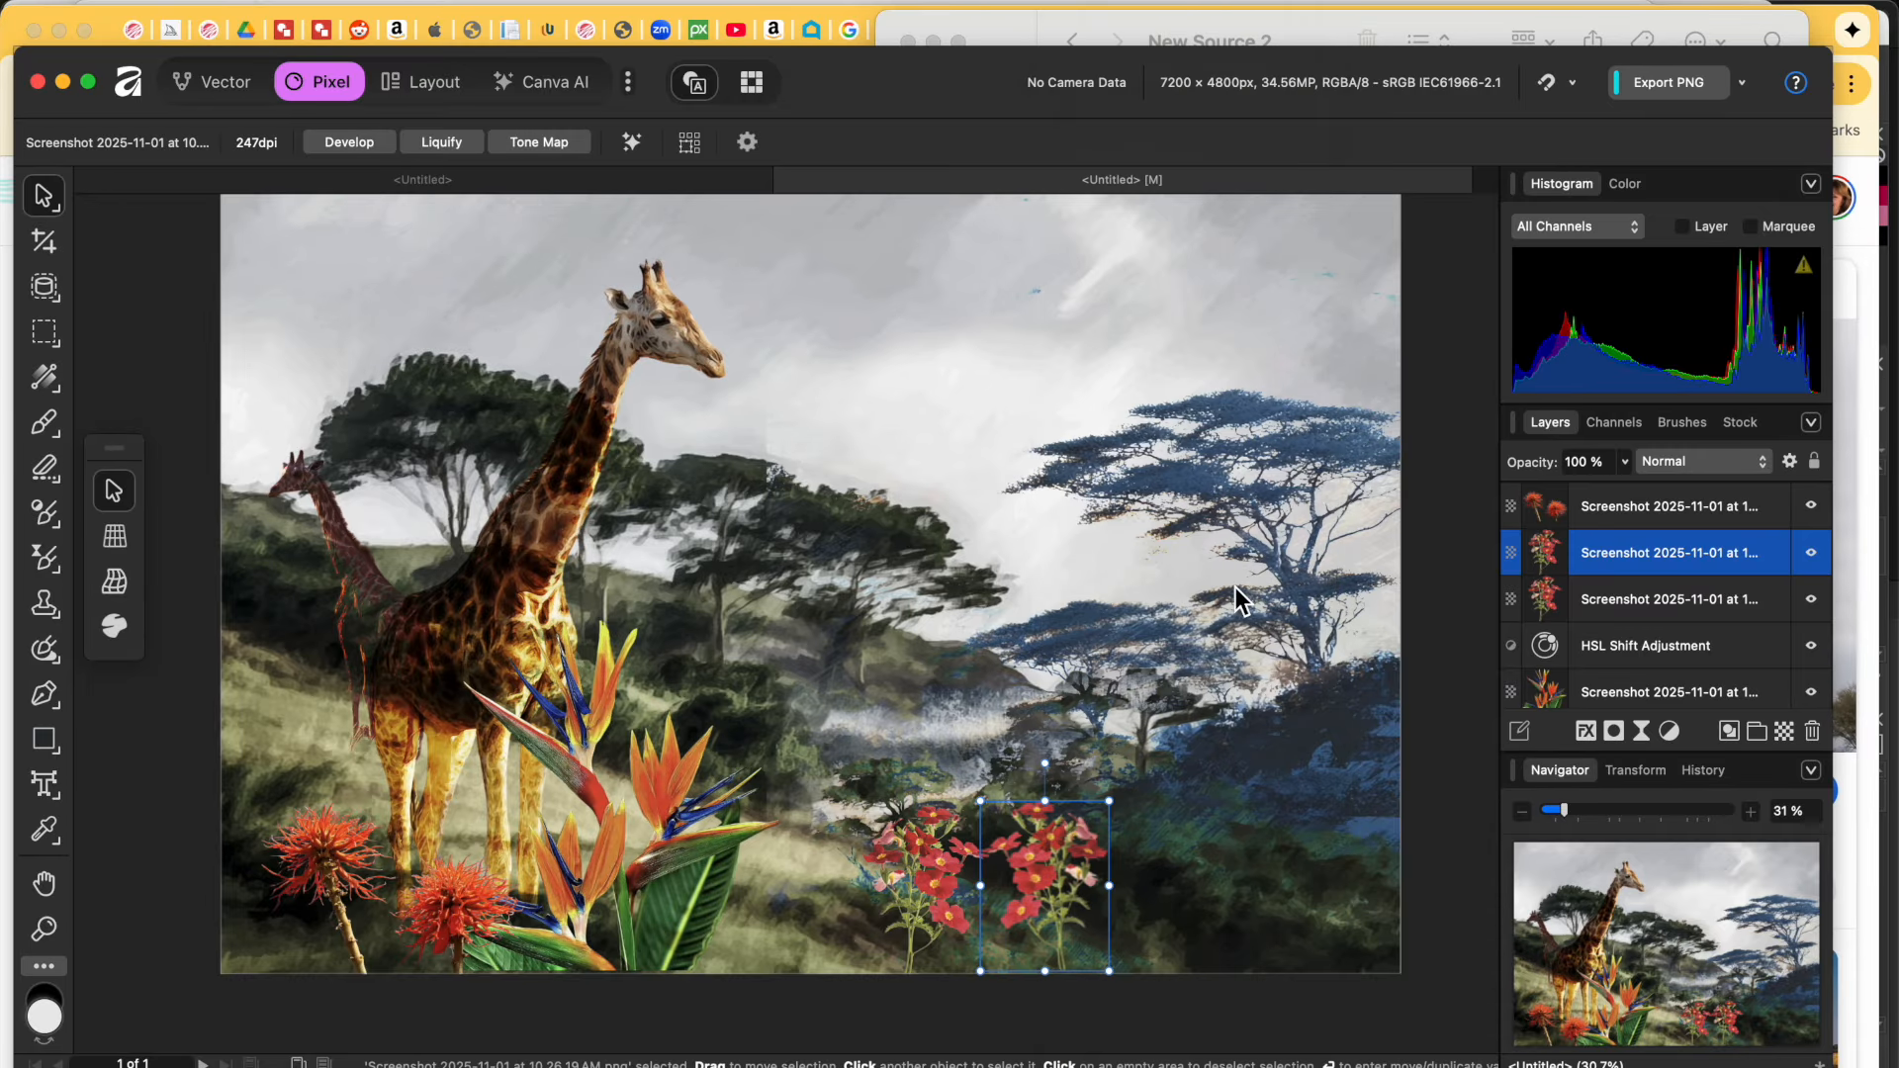
pyautogui.moveTo(1110, 801); pyautogui.dragTo(1116, 708)
pyautogui.moveTo(1056, 843); pyautogui.dragTo(1031, 848)
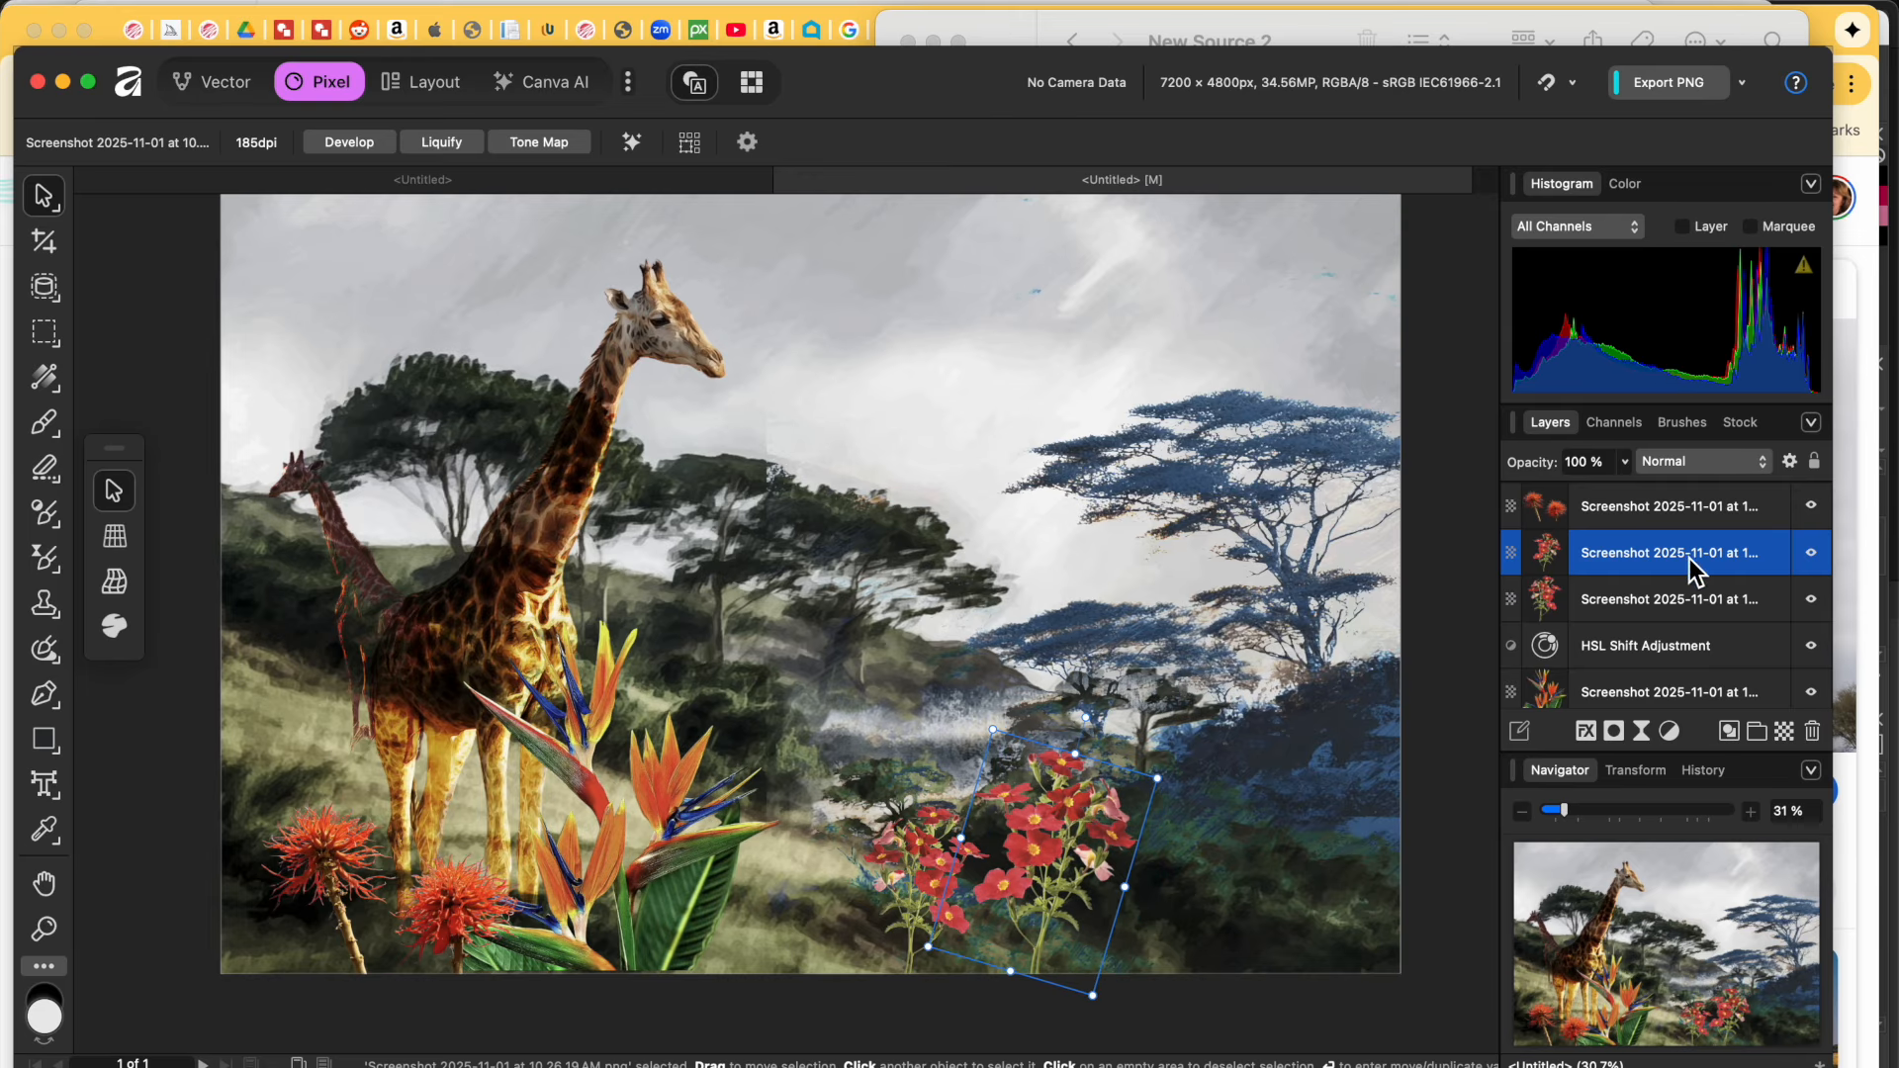
# Step: Add a mask to the red-flower copy and fill it
pyautogui.click(1641, 731)
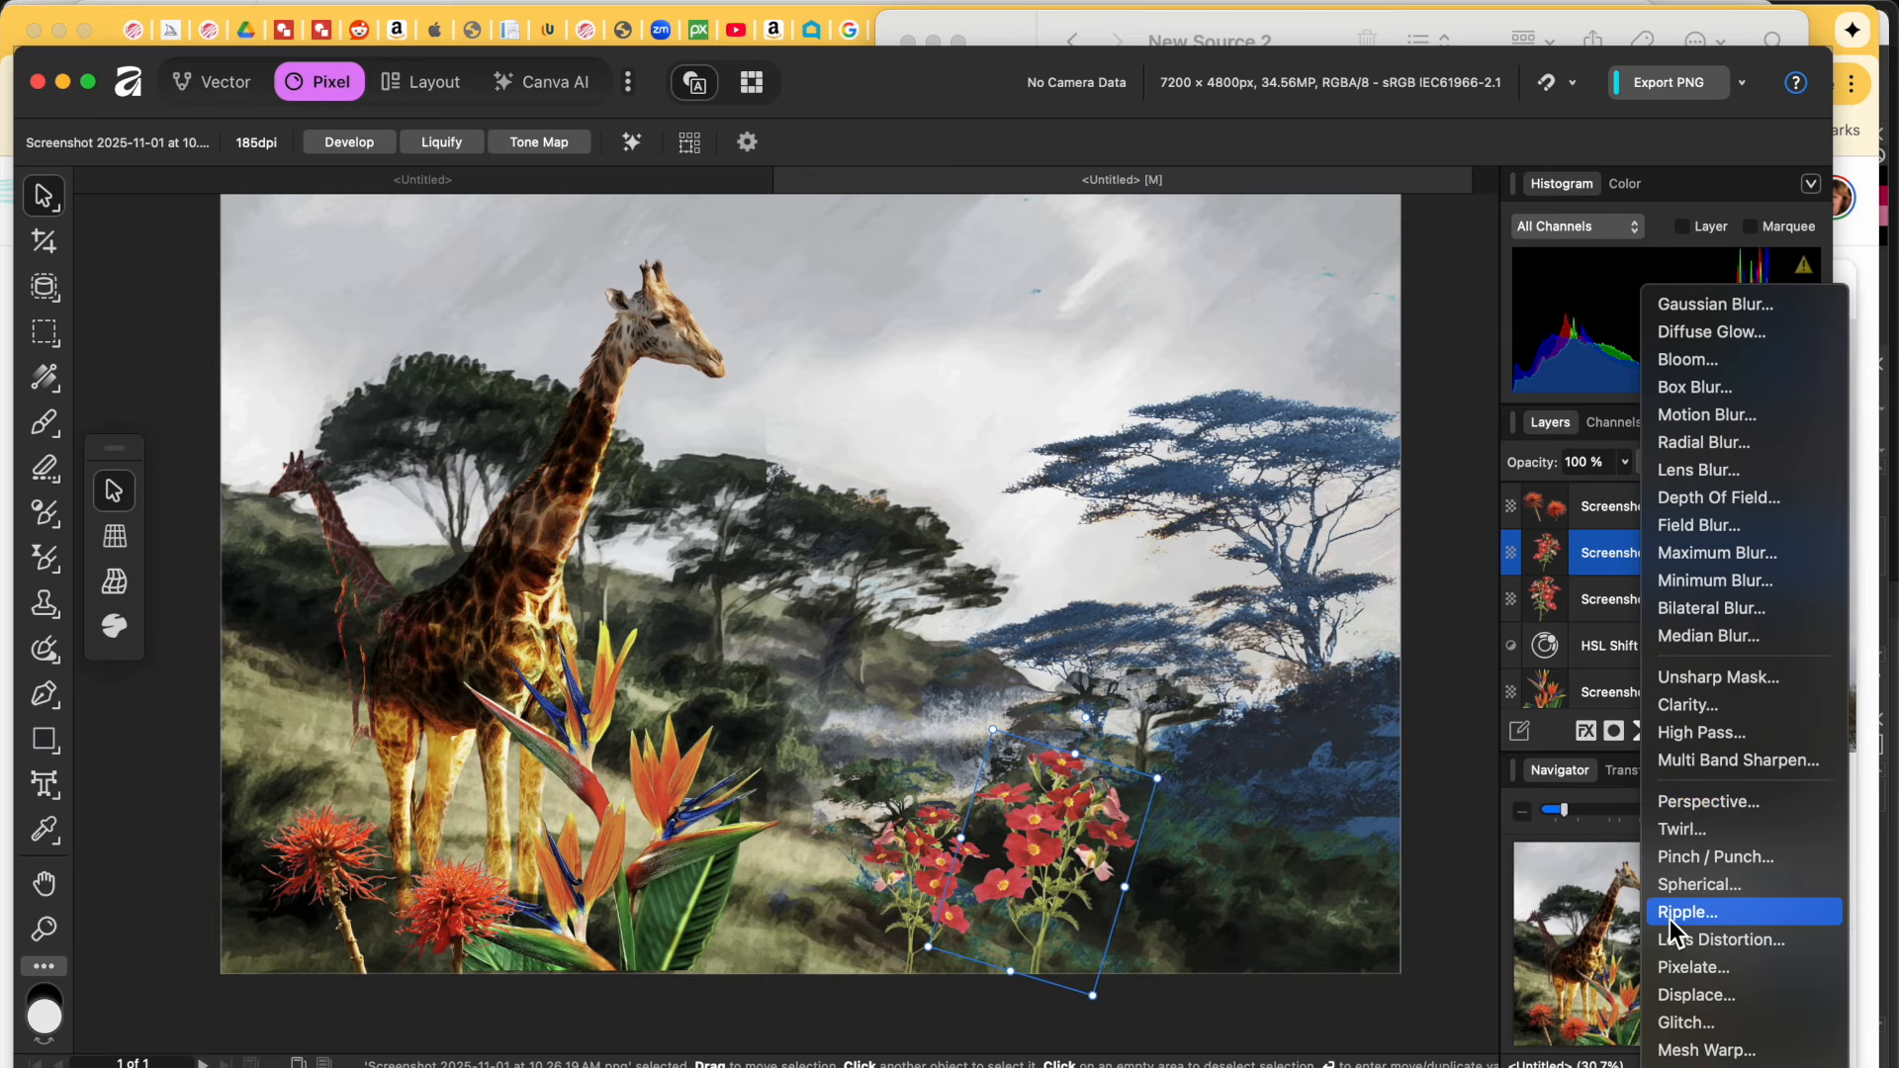
pyautogui.scroll(-2, 1712, 779)
pyautogui.click(1470, 843)
pyautogui.click(1615, 731)
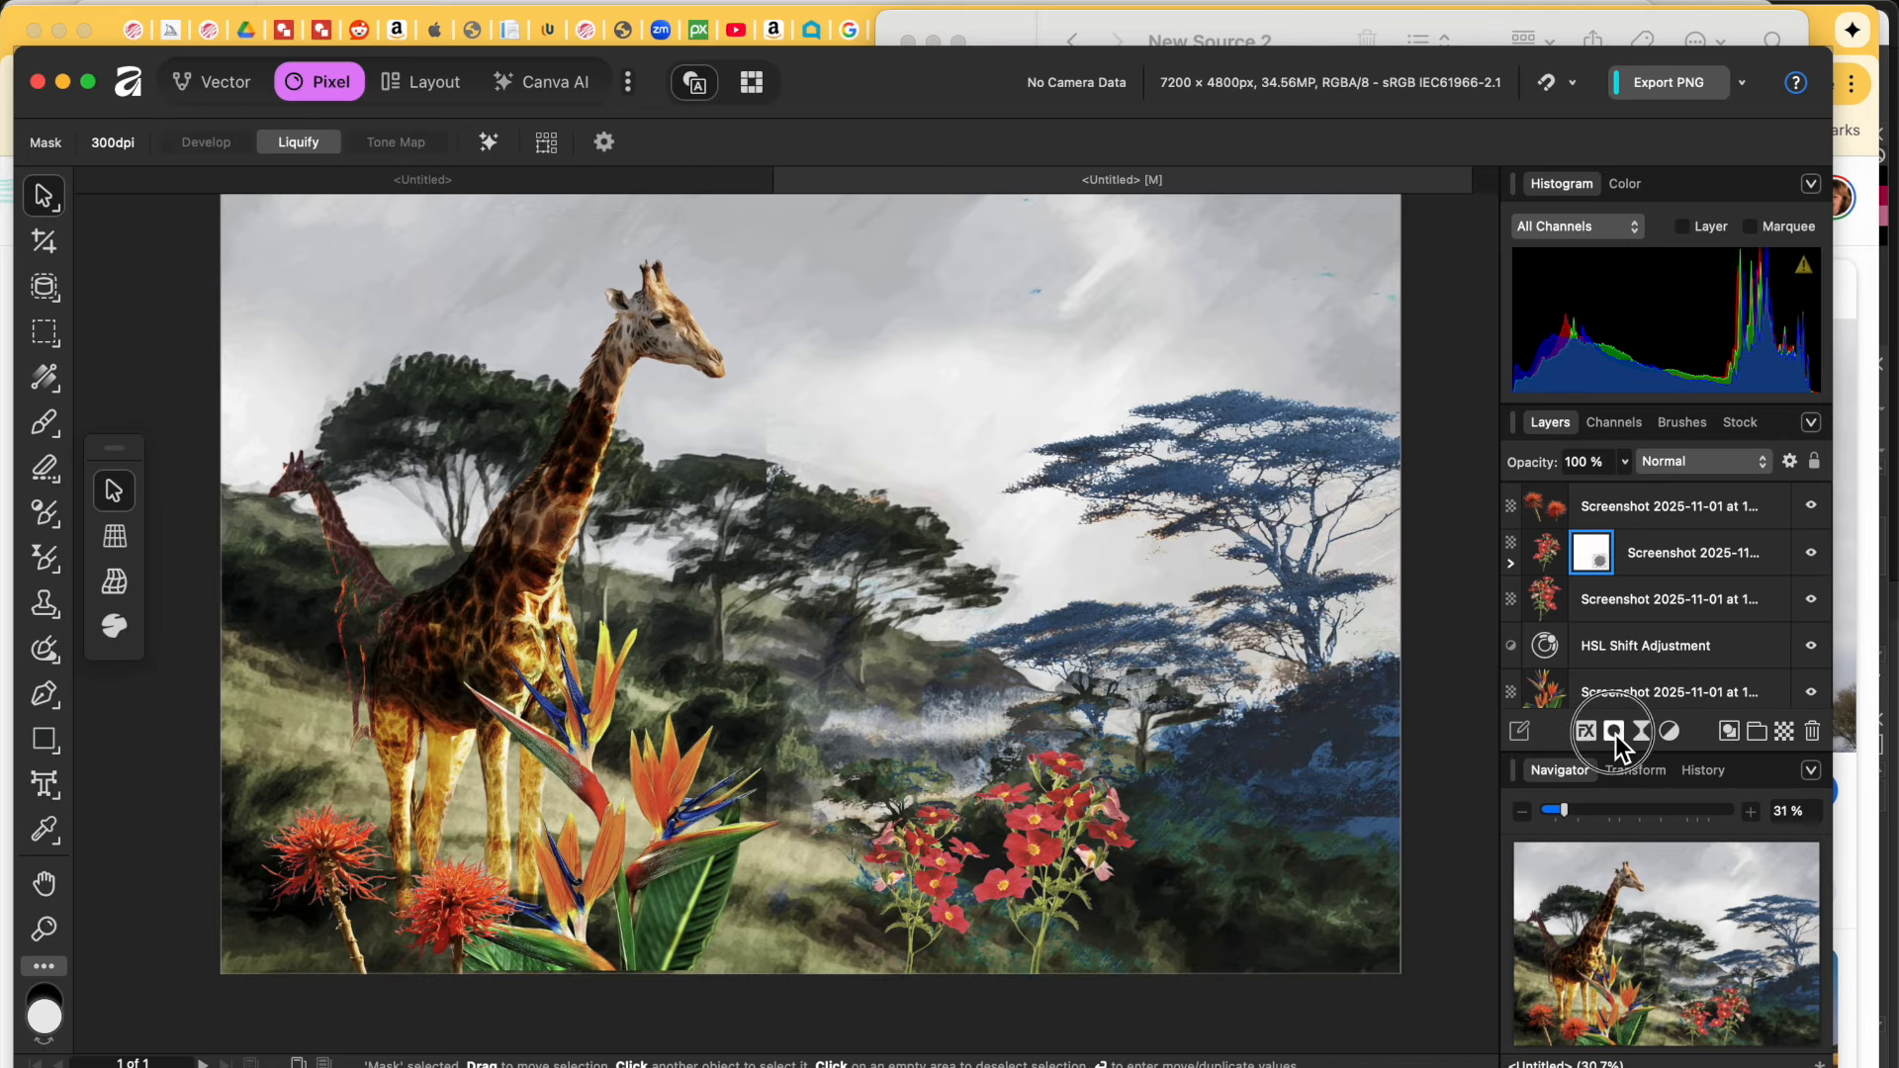
pyautogui.click(1635, 560)
pyautogui.click(1616, 734)
pyautogui.rightClick(1595, 550)
pyautogui.click(1737, 875)
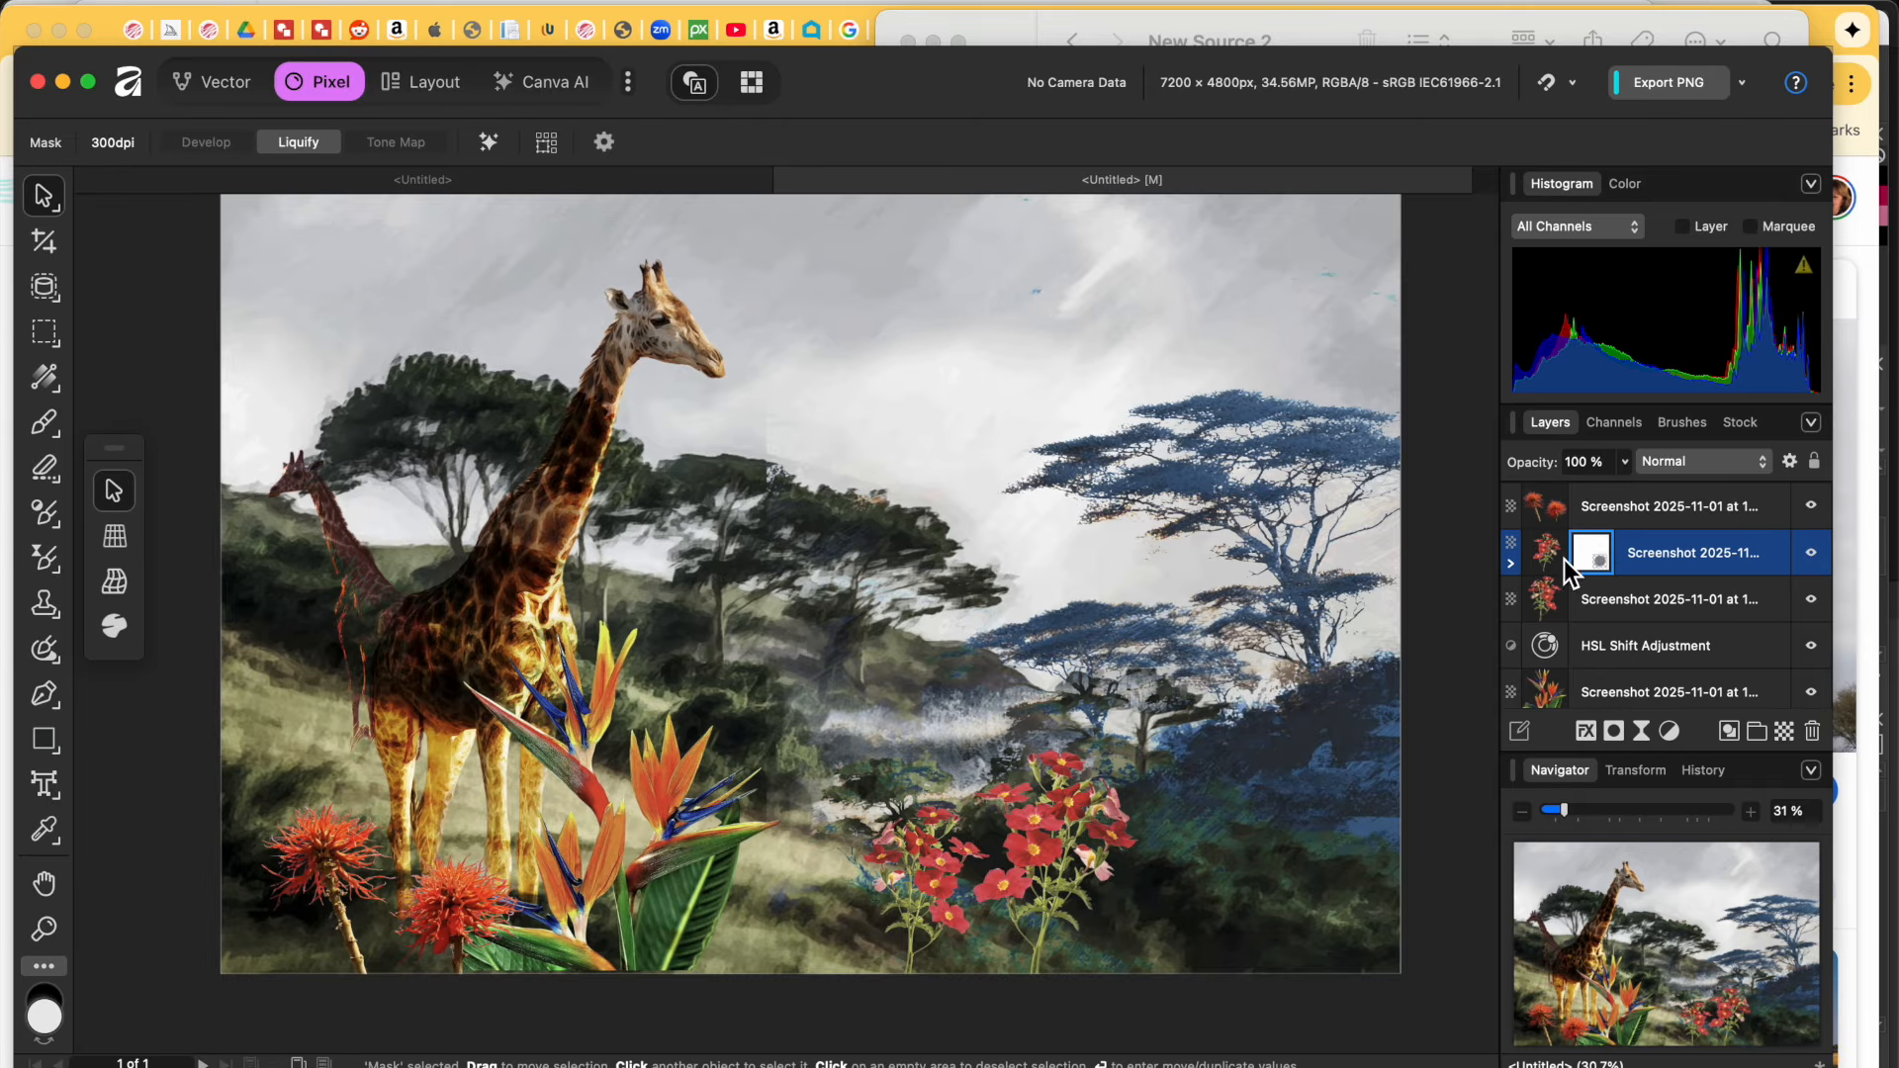
pyautogui.click(1596, 569)
# Step: Add an HSL adjustment to the flowers, leaving the hue shift at 0°, and close it
pyautogui.click(1670, 731)
pyautogui.click(1698, 797)
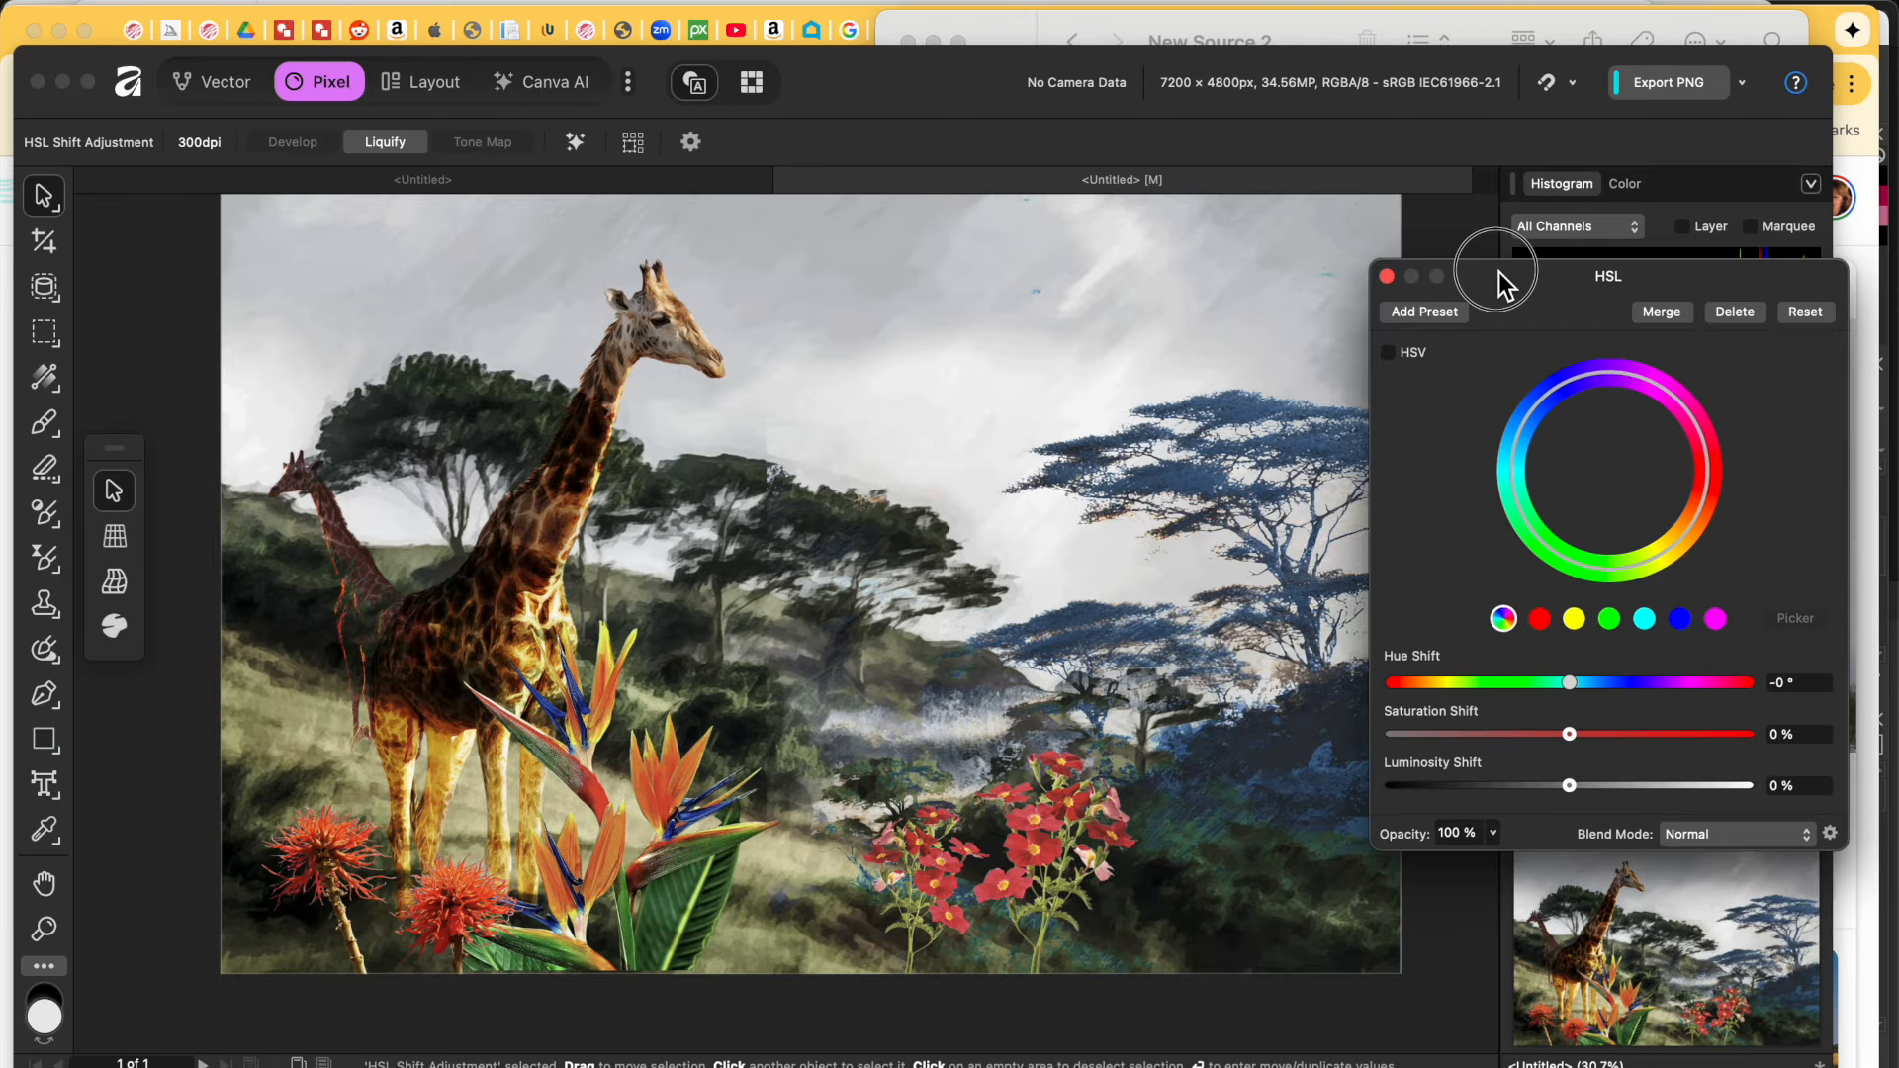
pyautogui.moveTo(1570, 685)
pyautogui.mouseDown()
pyautogui.moveTo(1551, 685)
pyautogui.moveTo(1570, 684)
pyautogui.mouseUp()
pyautogui.click(1387, 277)
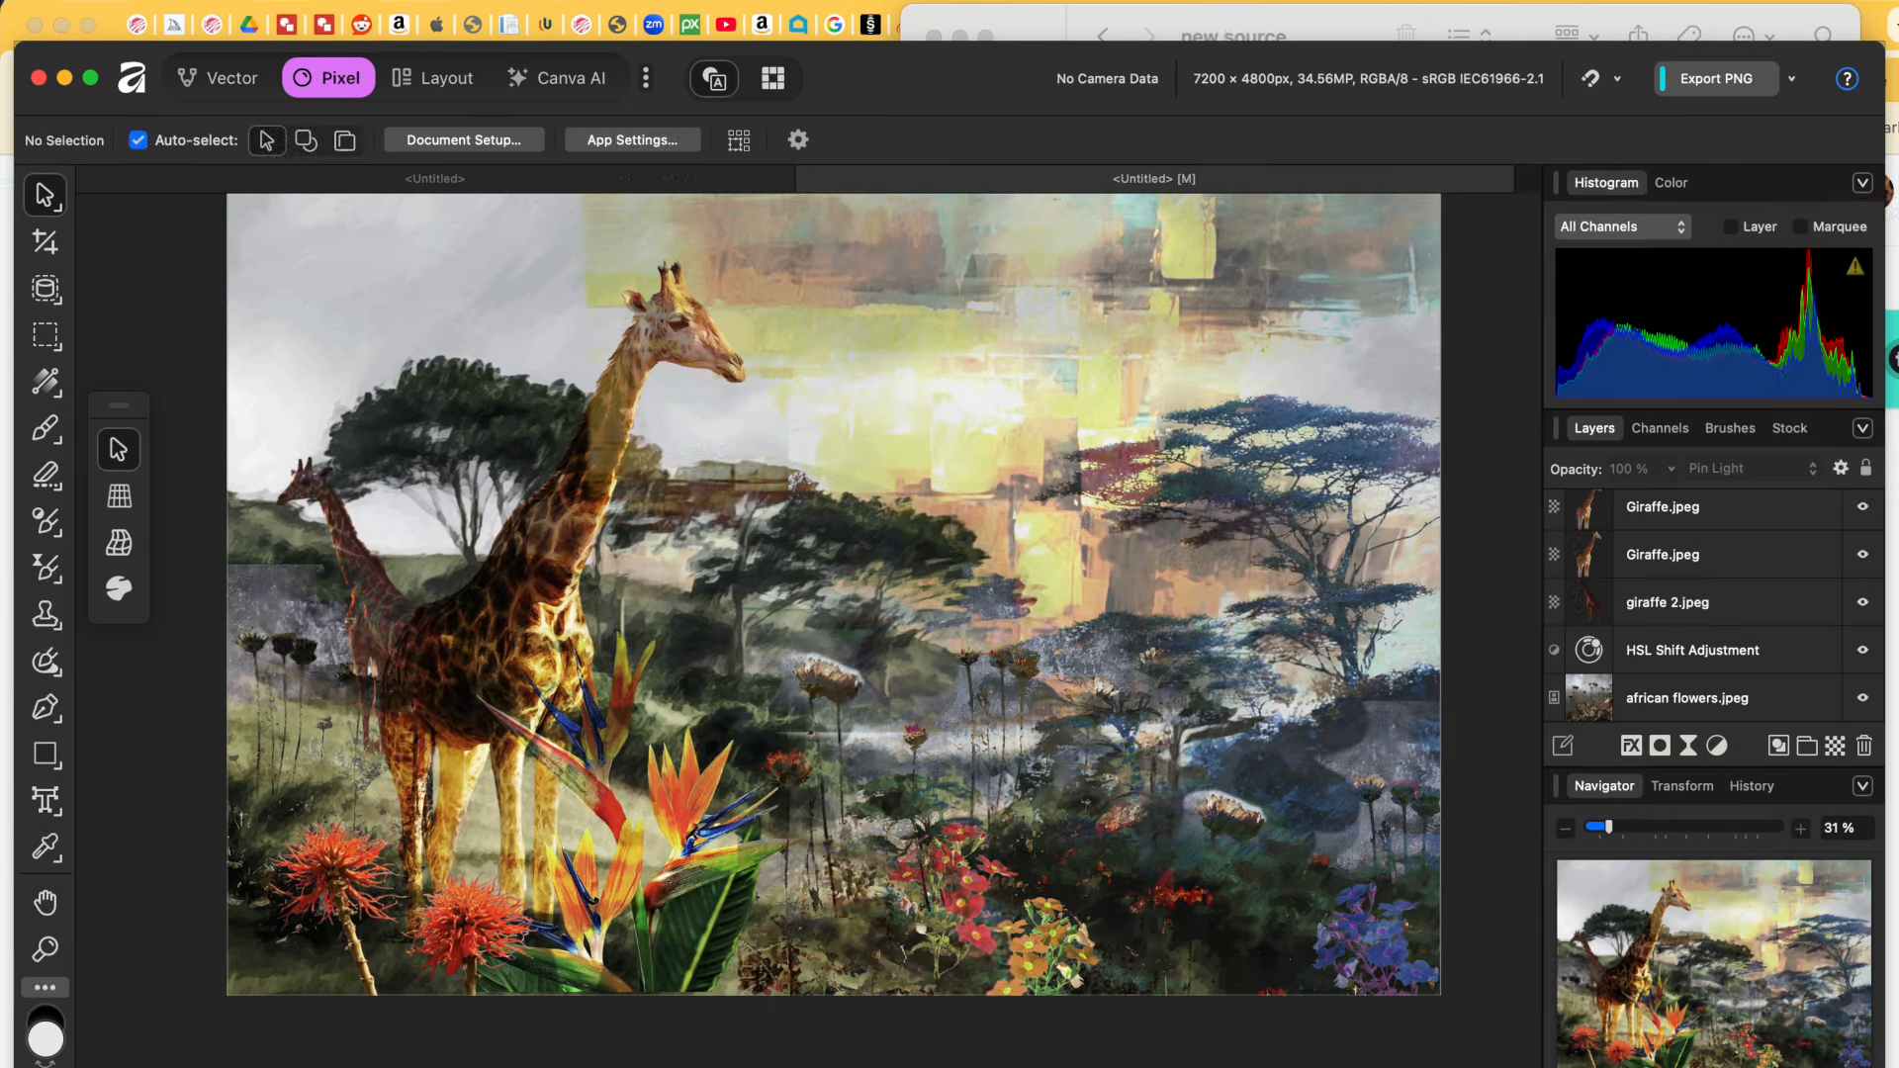